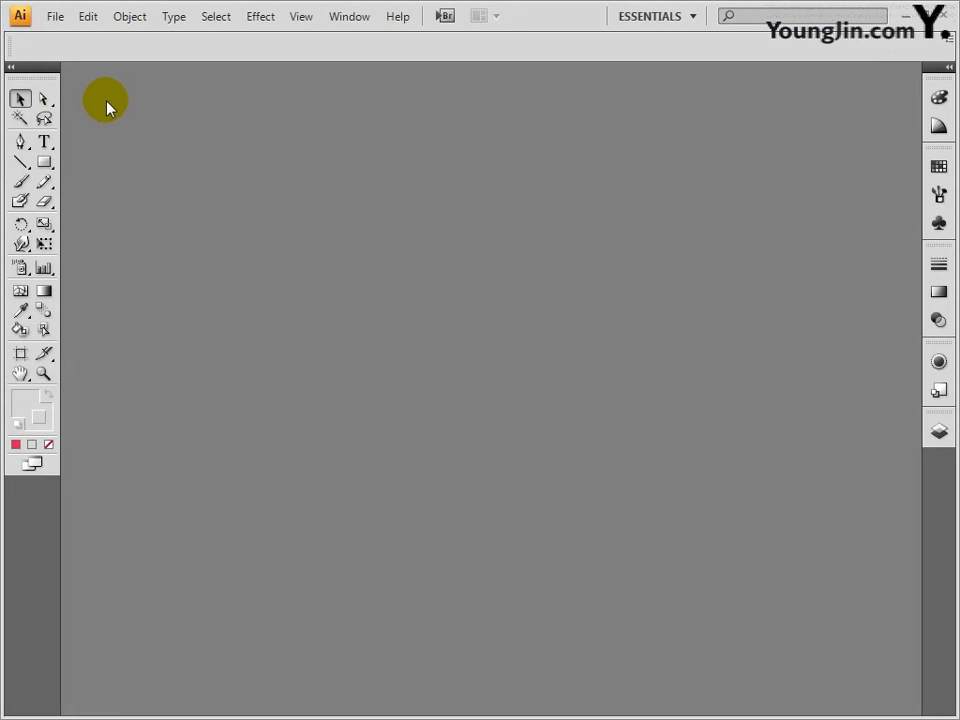
# Step: Create a new 161 × 236 mm CMYK document named 일러스트작업
pyautogui.click(54, 17)
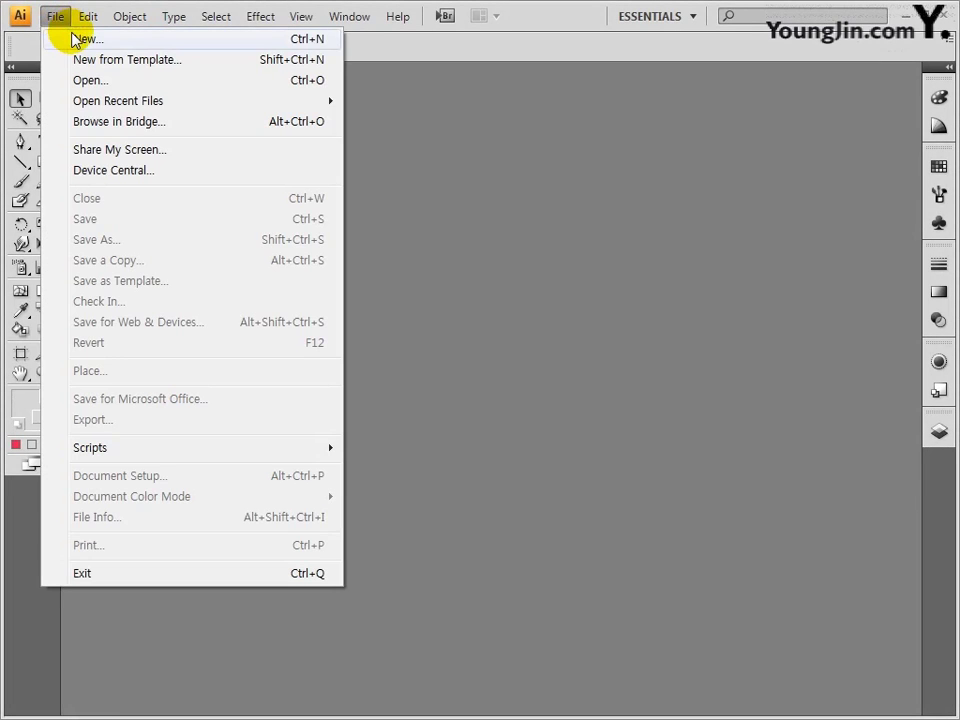
pyautogui.click(73, 38)
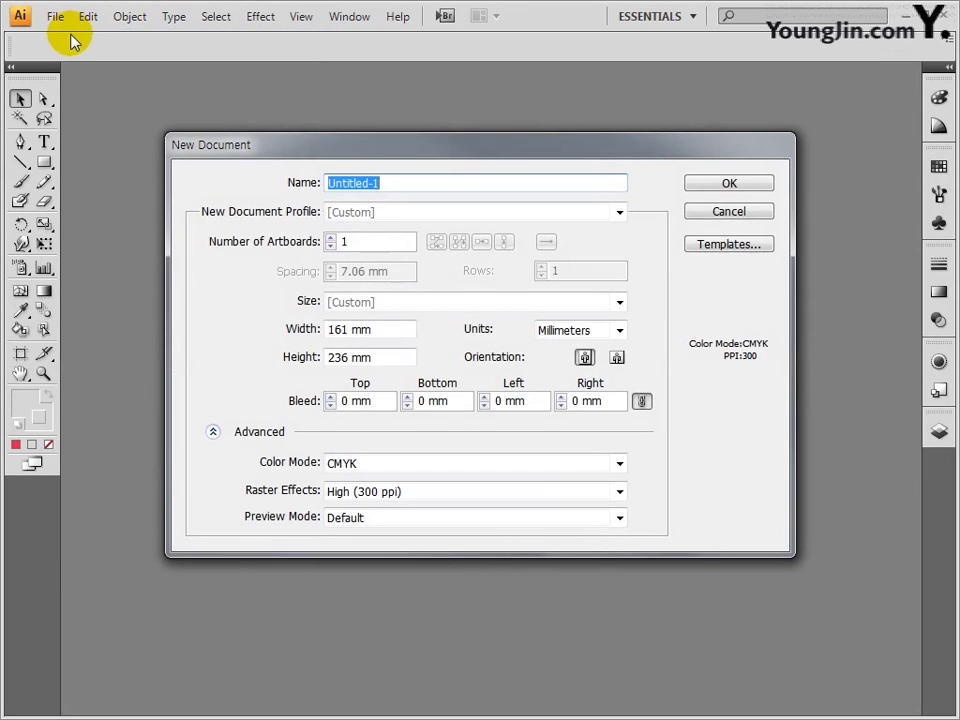
pyautogui.write('일러스트작ㅇ')
pyautogui.write('ㅓㅂ')
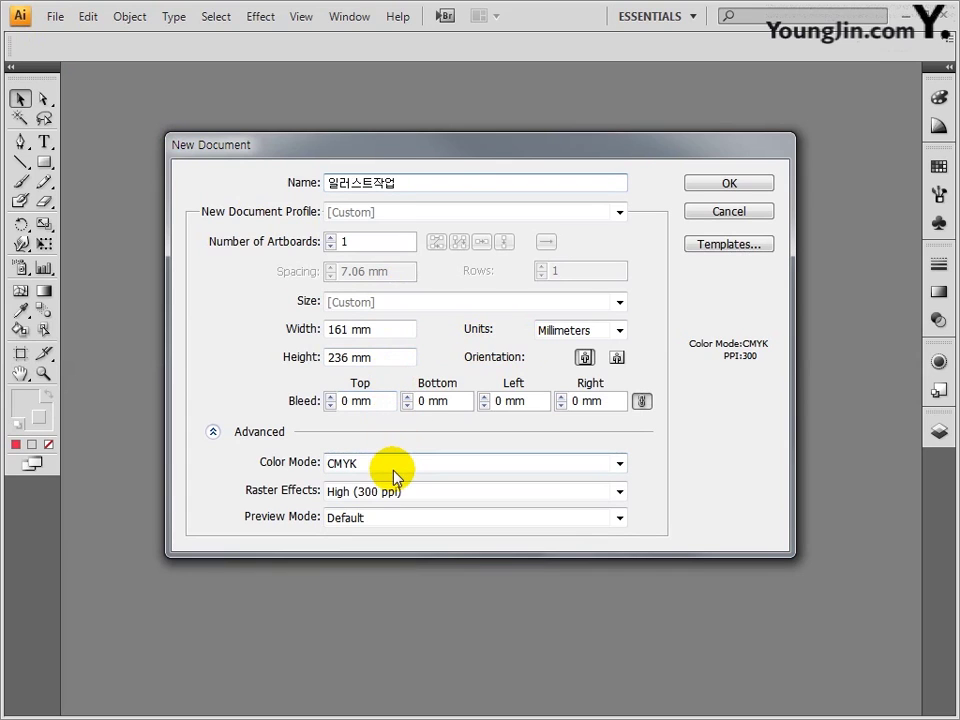
pyautogui.click(704, 186)
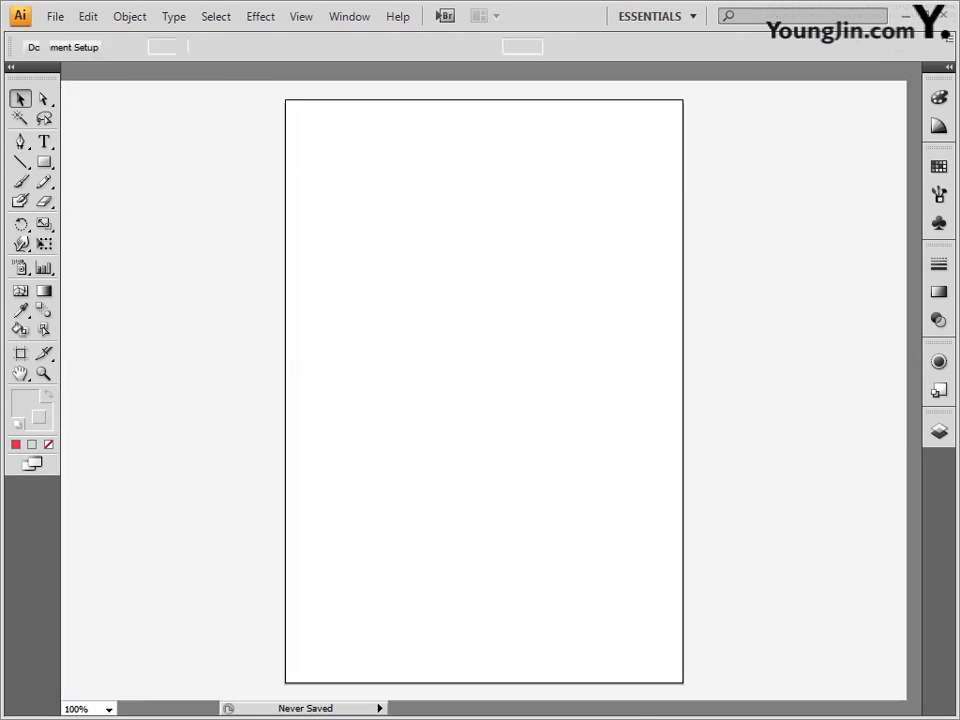
# Step: Create a rectangular grid 155 mm wide and 230 mm high with 3 horizontal and 3 vertical dividers
pyautogui.click(20, 165)
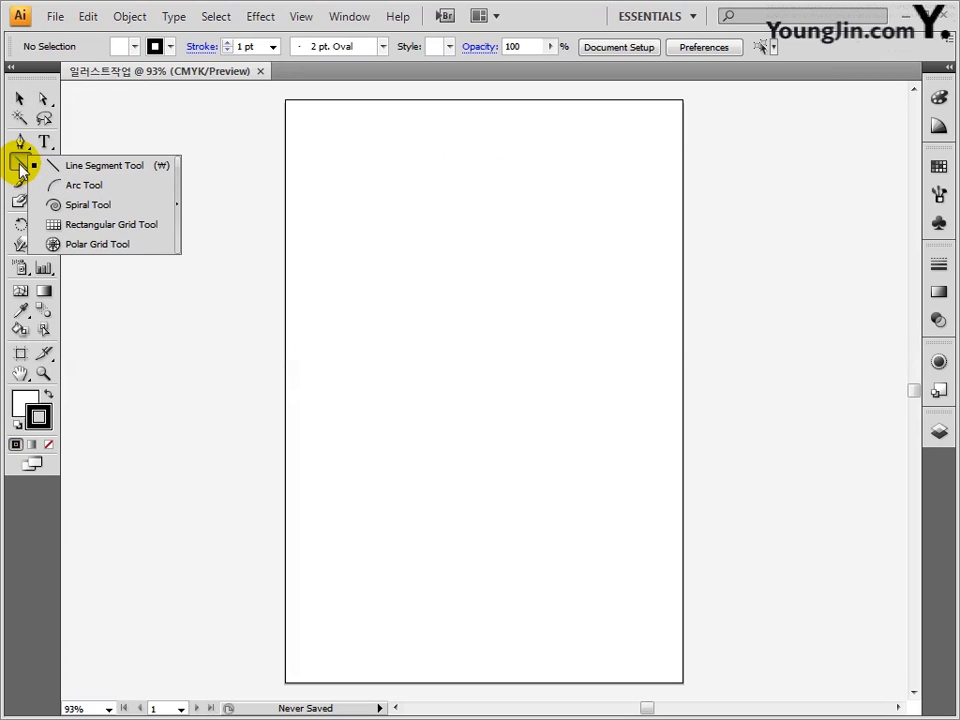
pyautogui.moveTo(22, 172); pyautogui.dragTo(80, 223)
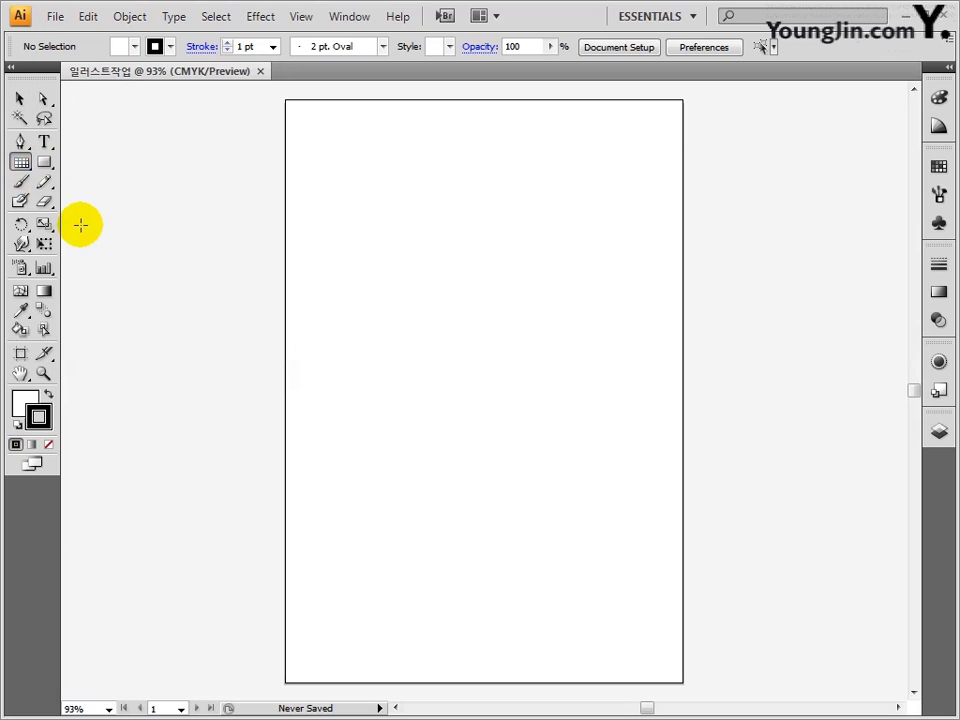
pyautogui.click(325, 217)
pyautogui.write('155')
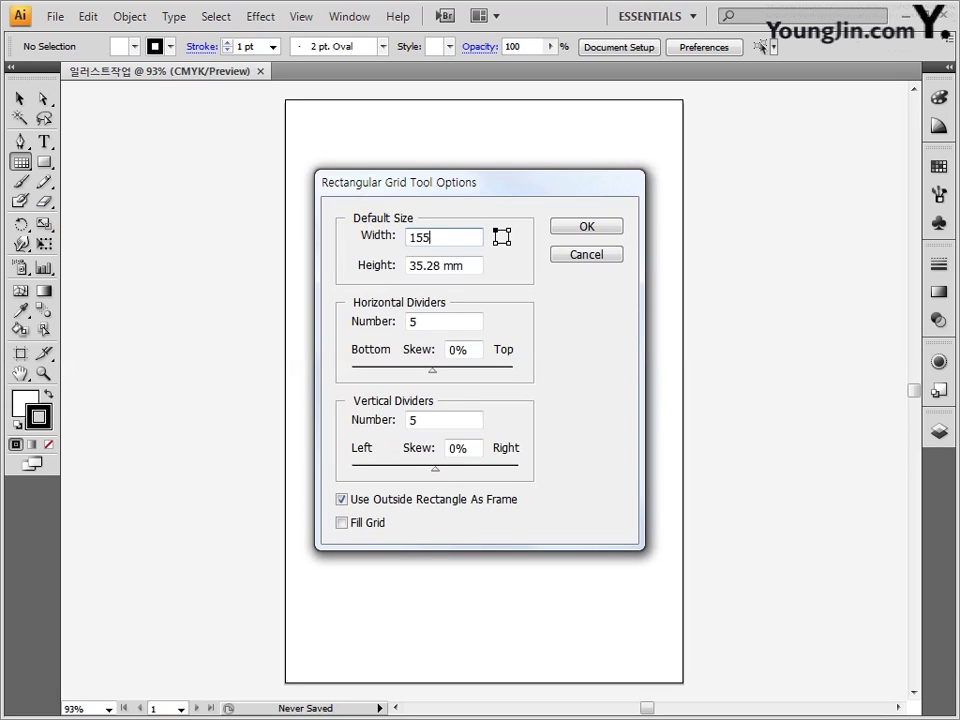
pyautogui.press('Tab')
pyautogui.write('230')
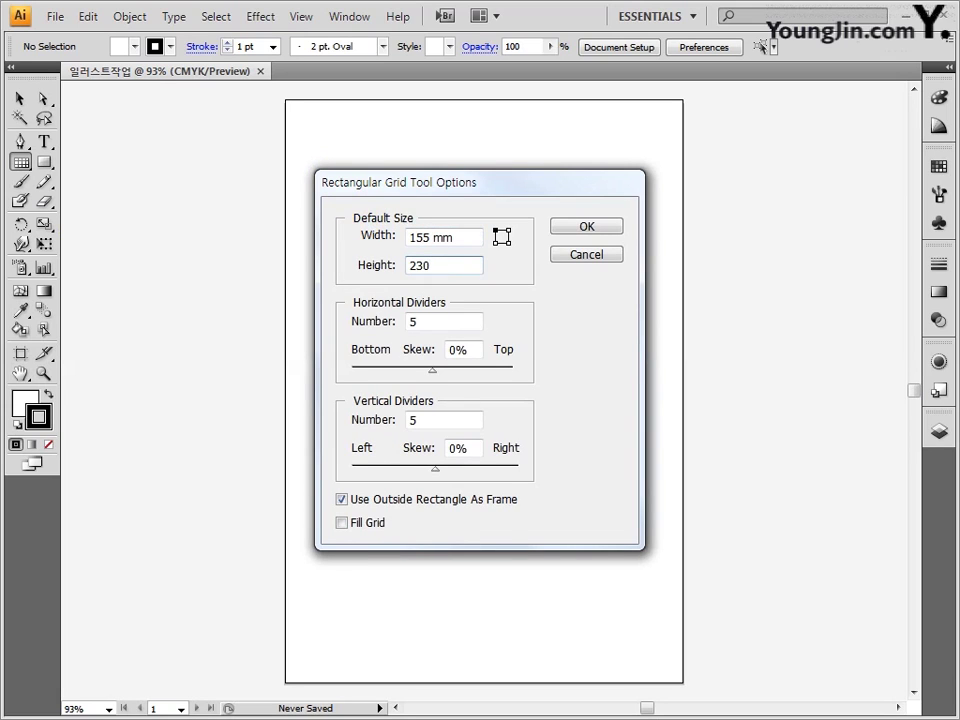
pyautogui.press('Tab')
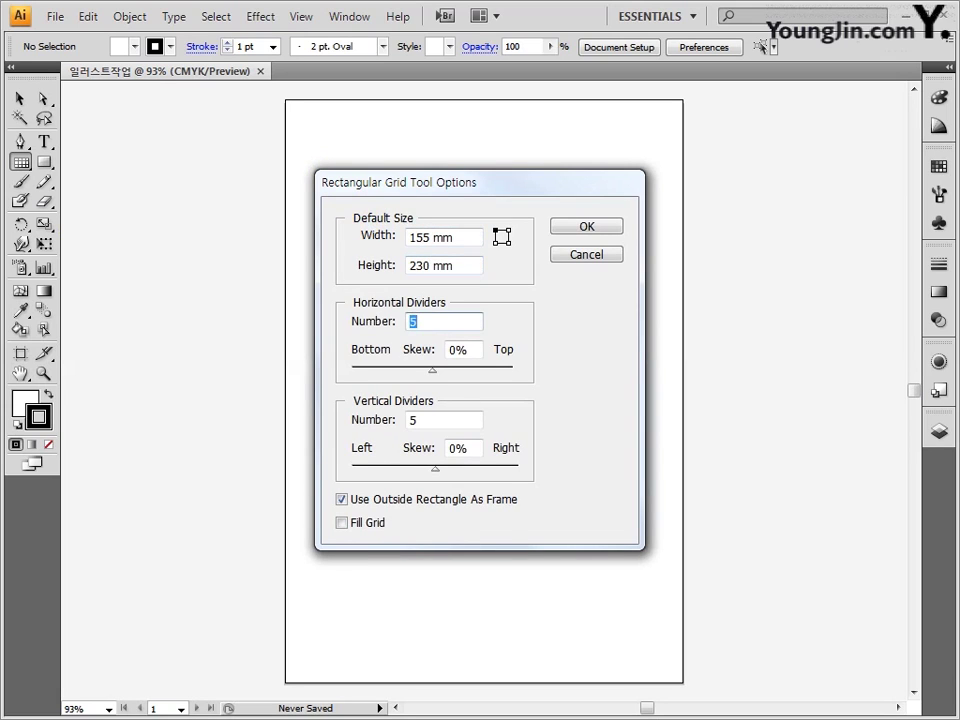
pyautogui.write('3')
pyautogui.press('Tab')
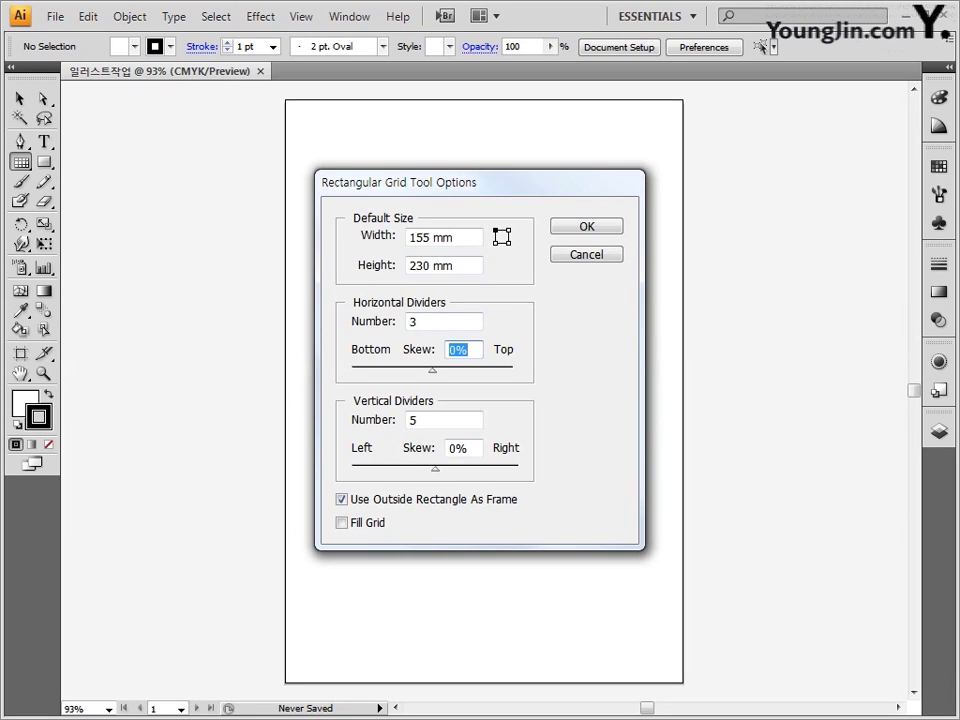
pyautogui.press('Tab')
pyautogui.write('3')
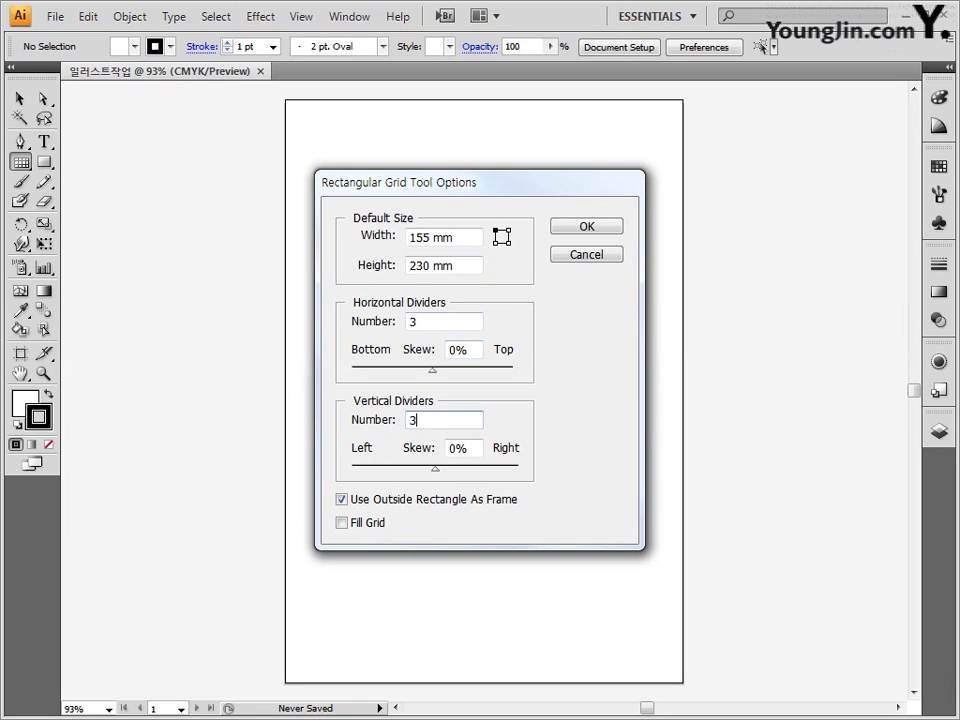
pyautogui.click(573, 228)
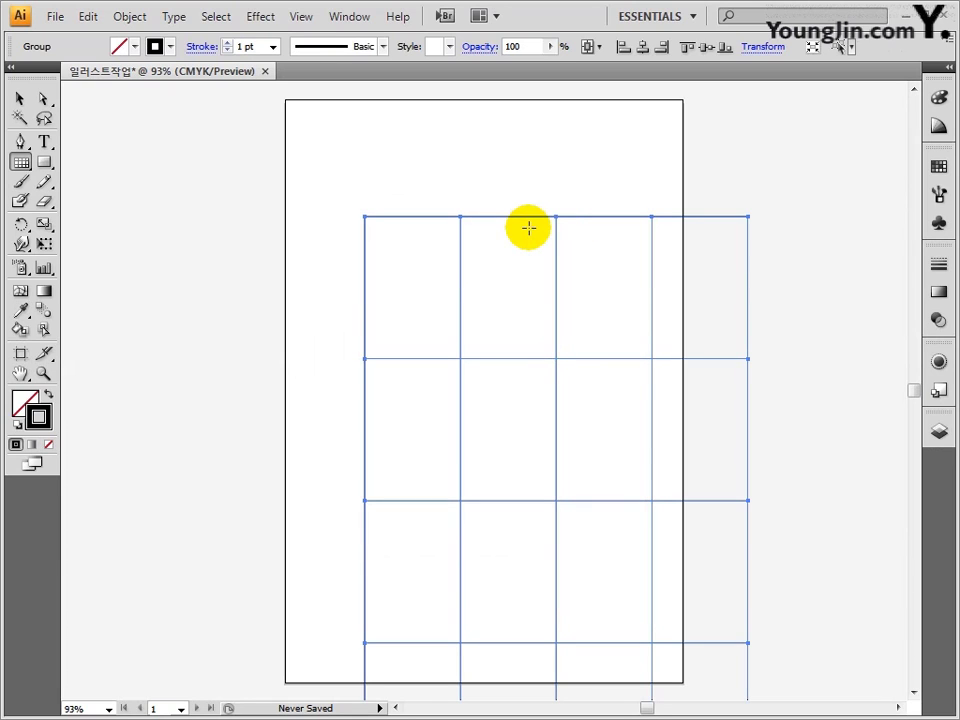
# Step: Align the grid to the artboard, centring it both horizontally and vertically
pyautogui.click(352, 18)
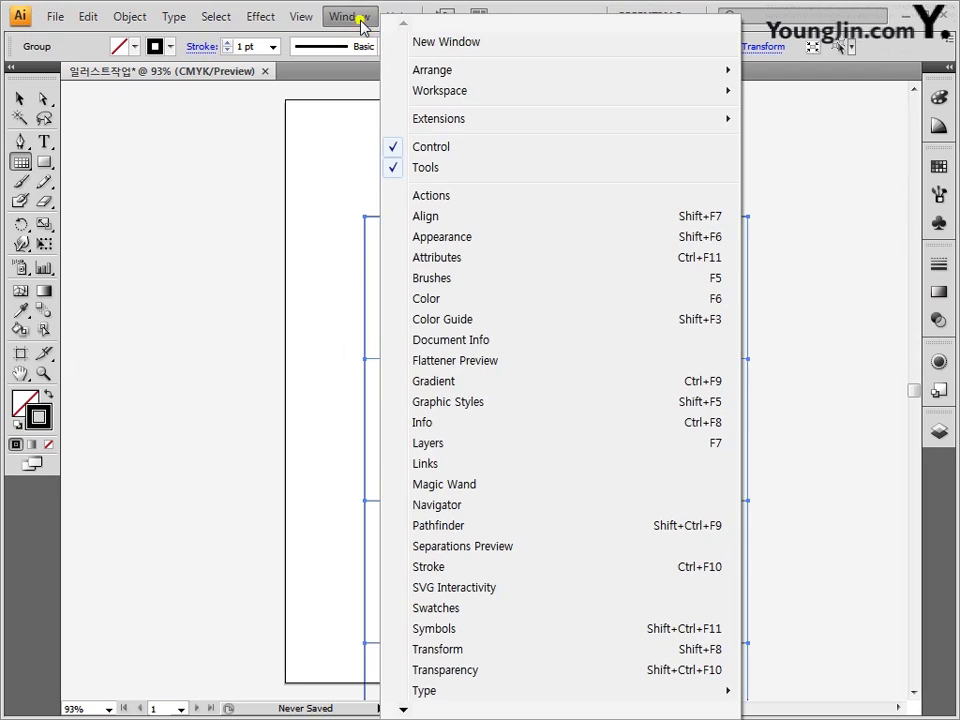
pyautogui.click(480, 218)
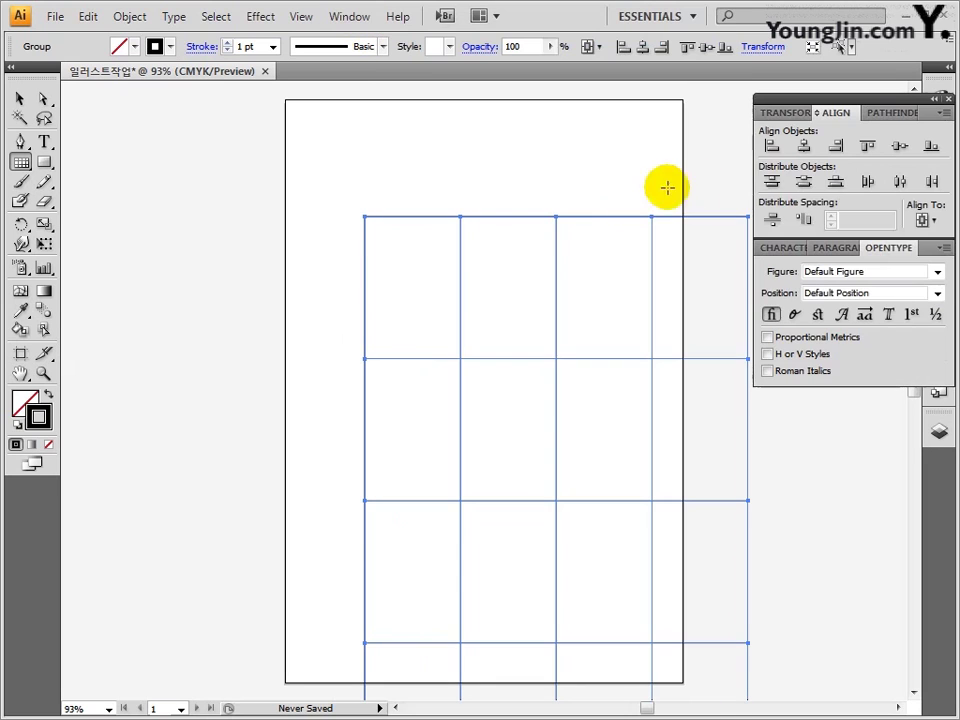
pyautogui.click(932, 223)
pyautogui.click(870, 284)
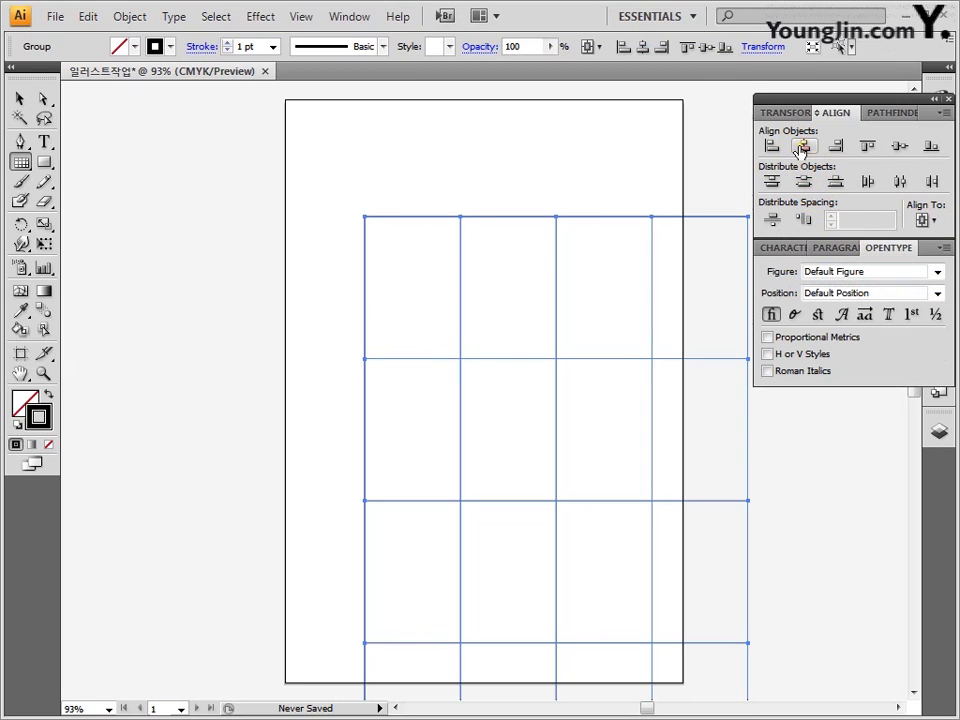
pyautogui.click(803, 148)
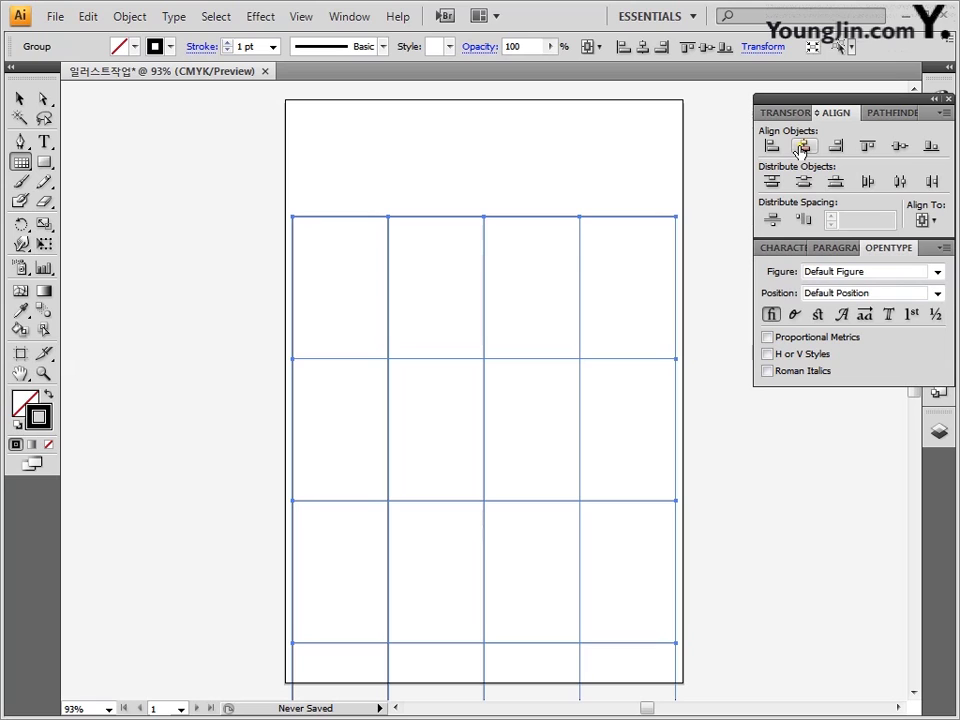
pyautogui.click(899, 147)
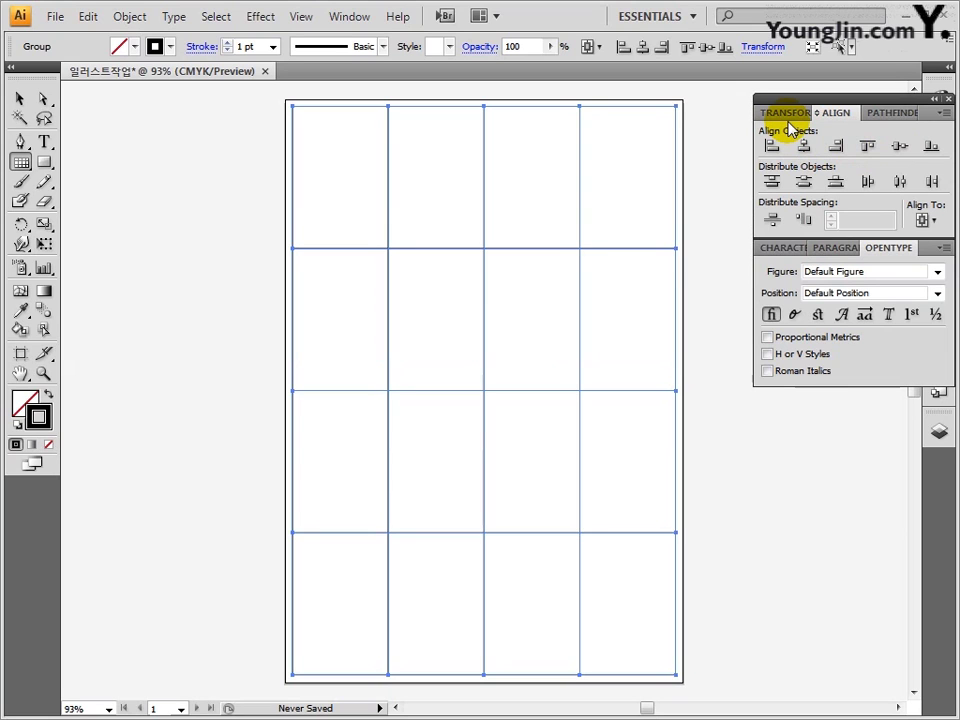
# Step: Lock the selected grid in place on the artboard
pyautogui.click(129, 16)
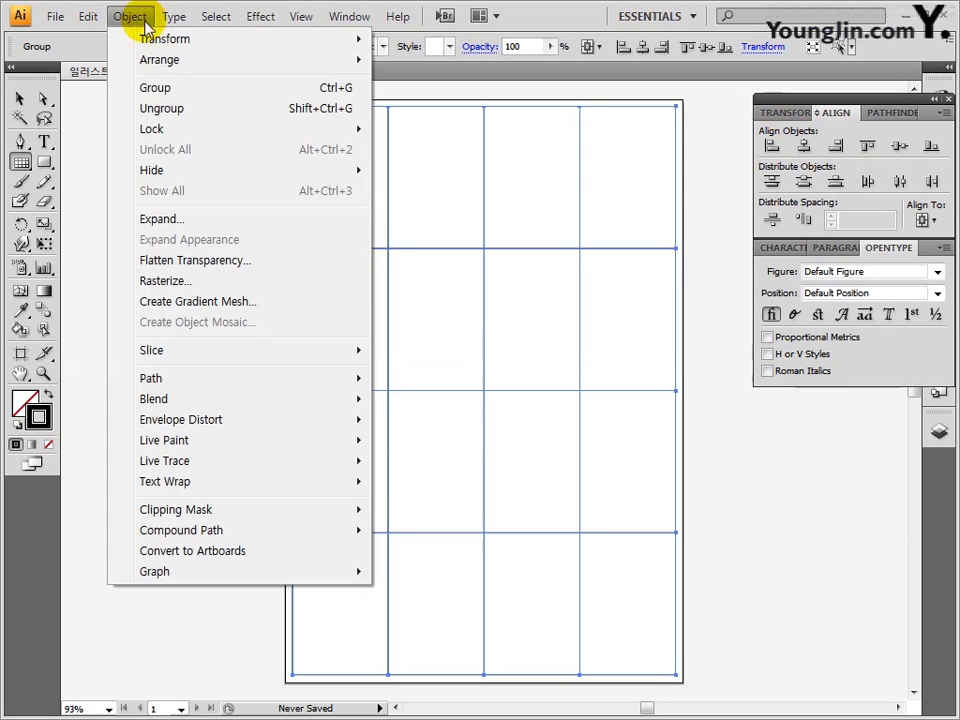
pyautogui.moveTo(178, 132)
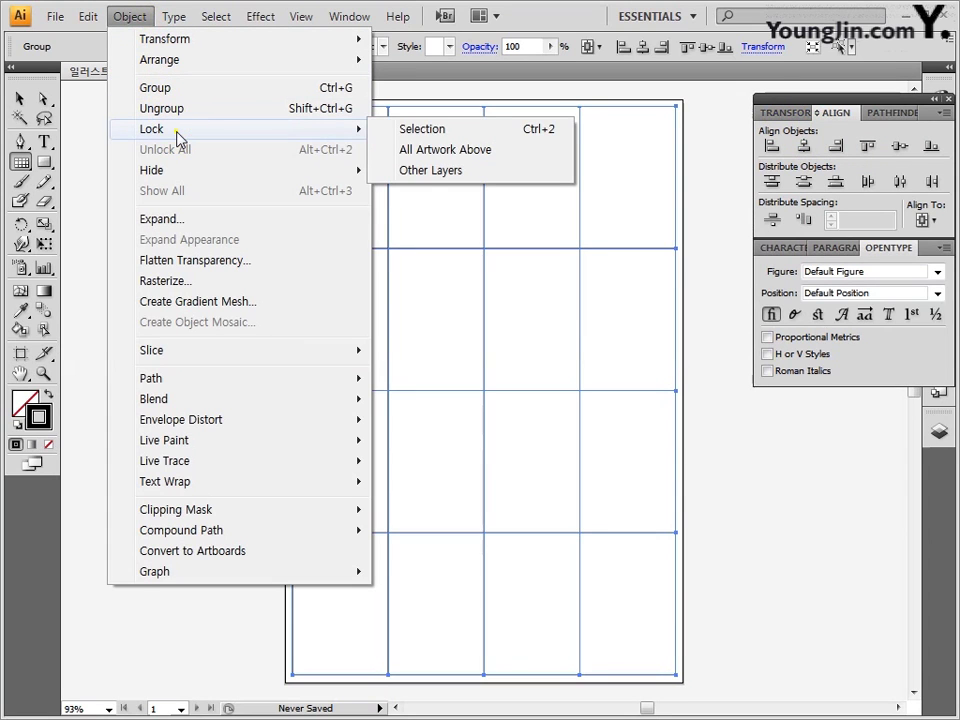
pyautogui.click(396, 136)
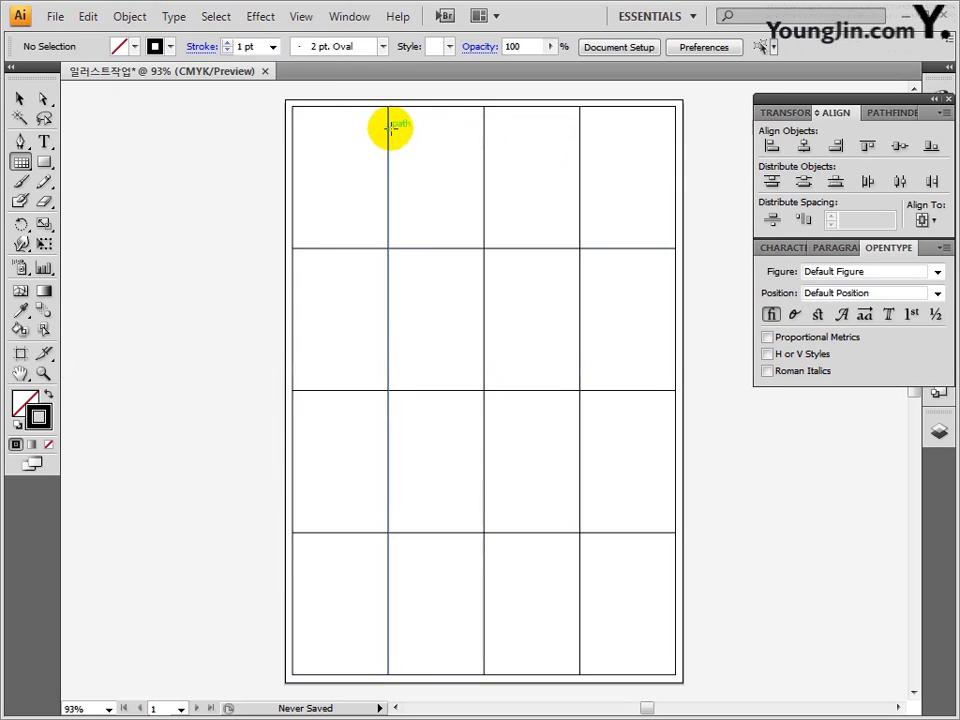
# Step: Draw seven parallel line segments through the grid intersections, descending from upper left to lower right, so every cell has a diagonal
pyautogui.click(20, 163)
pyautogui.click(100, 165)
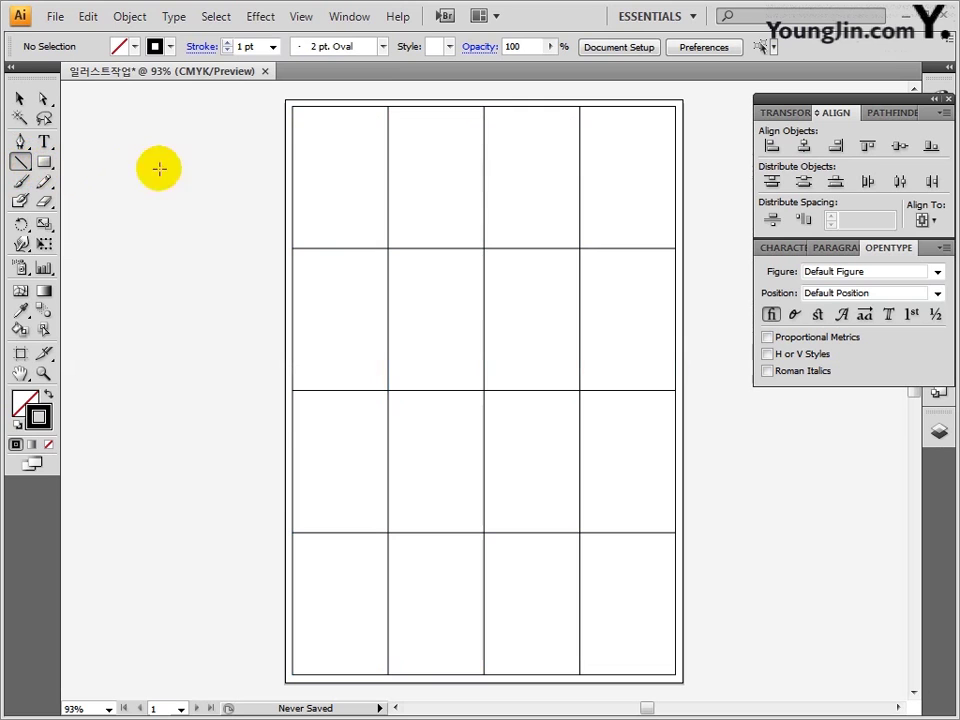
pyautogui.moveTo(292, 106); pyautogui.dragTo(675, 674)
pyautogui.moveTo(292, 247); pyautogui.dragTo(580, 674)
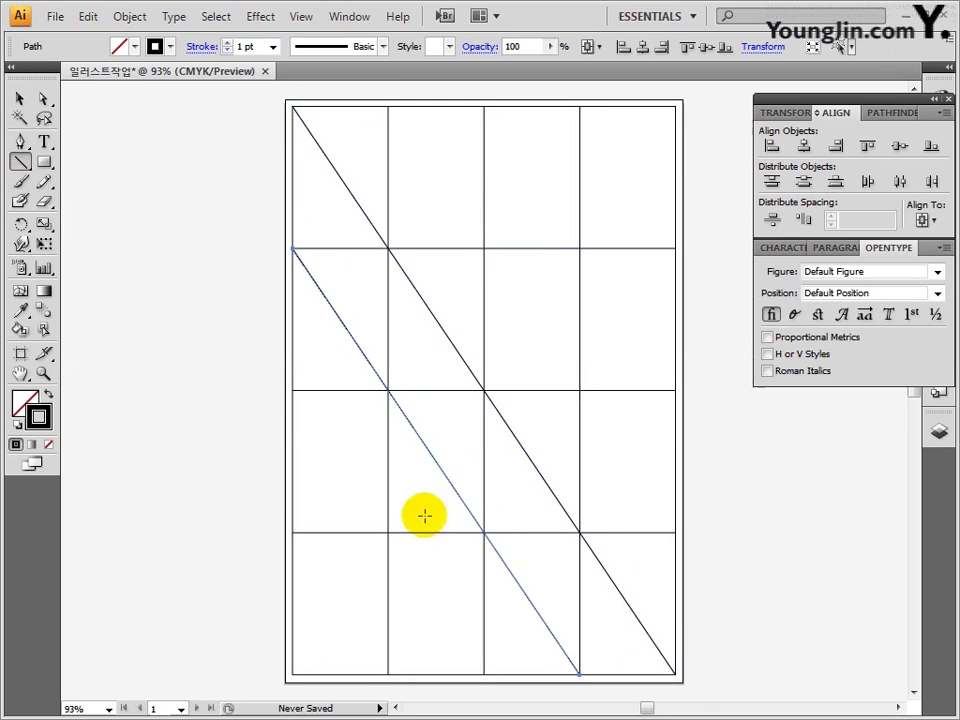
pyautogui.moveTo(292, 390); pyautogui.dragTo(484, 674)
pyautogui.moveTo(292, 532); pyautogui.dragTo(388, 672)
pyautogui.moveTo(388, 106)
pyautogui.mouseDown()
pyautogui.moveTo(643, 504)
pyautogui.moveTo(675, 532)
pyautogui.mouseUp()
pyautogui.moveTo(484, 106)
pyautogui.mouseDown()
pyautogui.moveTo(568, 199)
pyautogui.moveTo(675, 390)
pyautogui.mouseUp()
pyautogui.moveTo(580, 106); pyautogui.dragTo(675, 247)
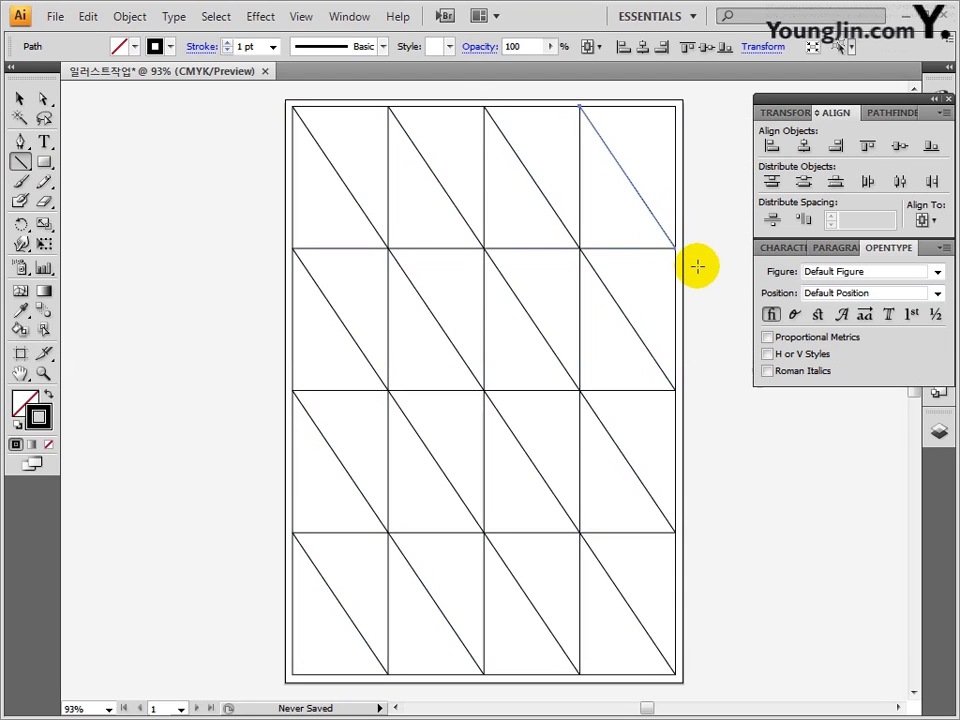
# Step: Select all the diagonal lines and make a reflected copy of them across the vertical axis
pyautogui.hotkey('ctrl', 'a')
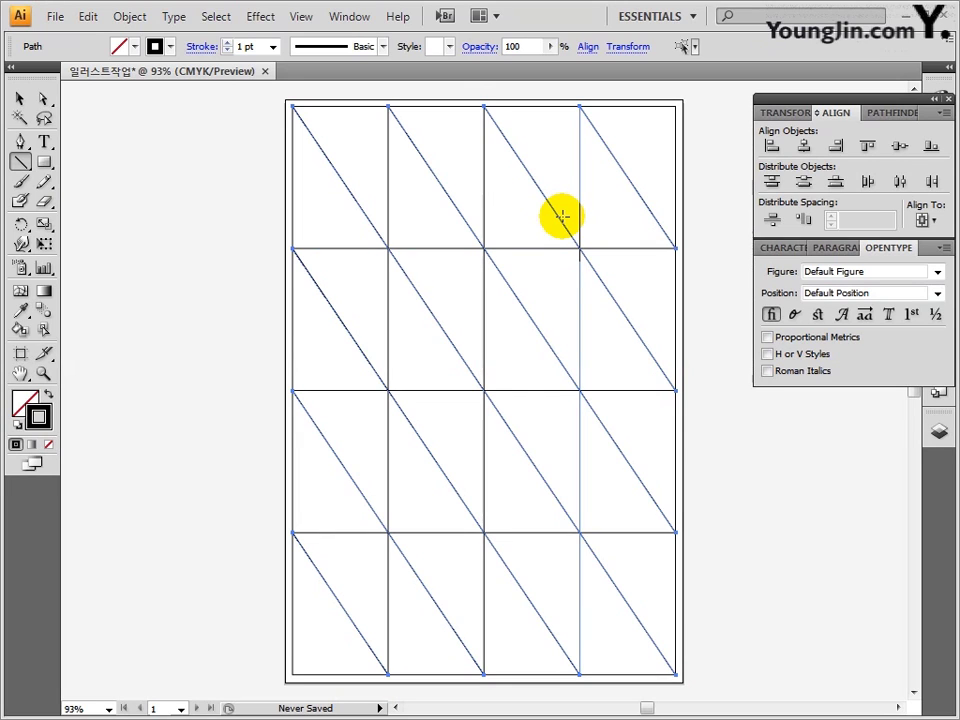
pyautogui.click(22, 225)
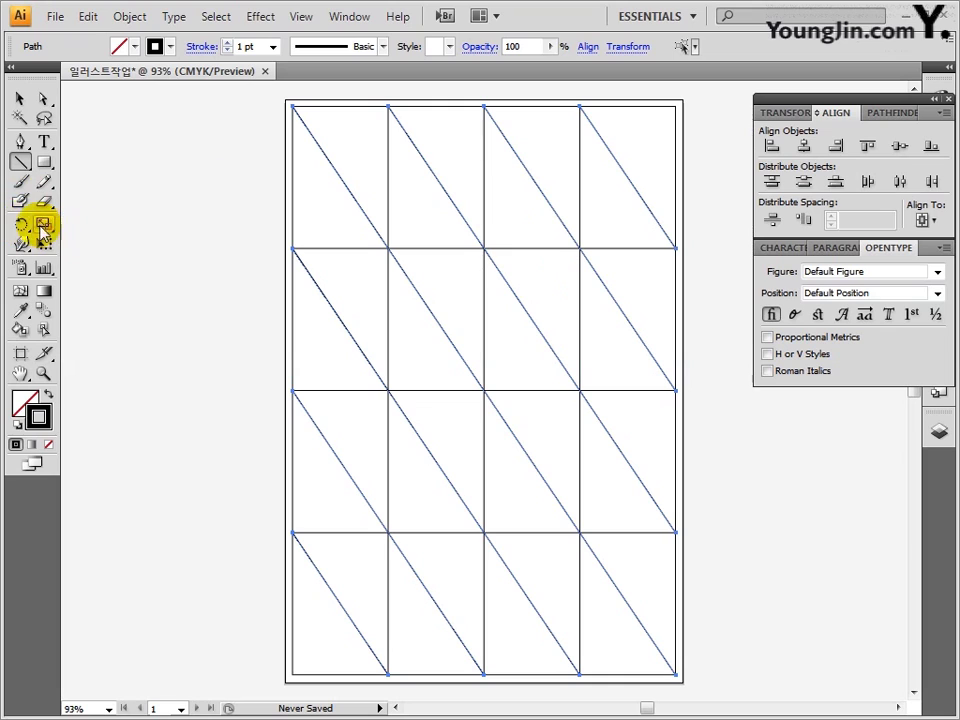
pyautogui.moveTo(22, 226); pyautogui.dragTo(48, 246)
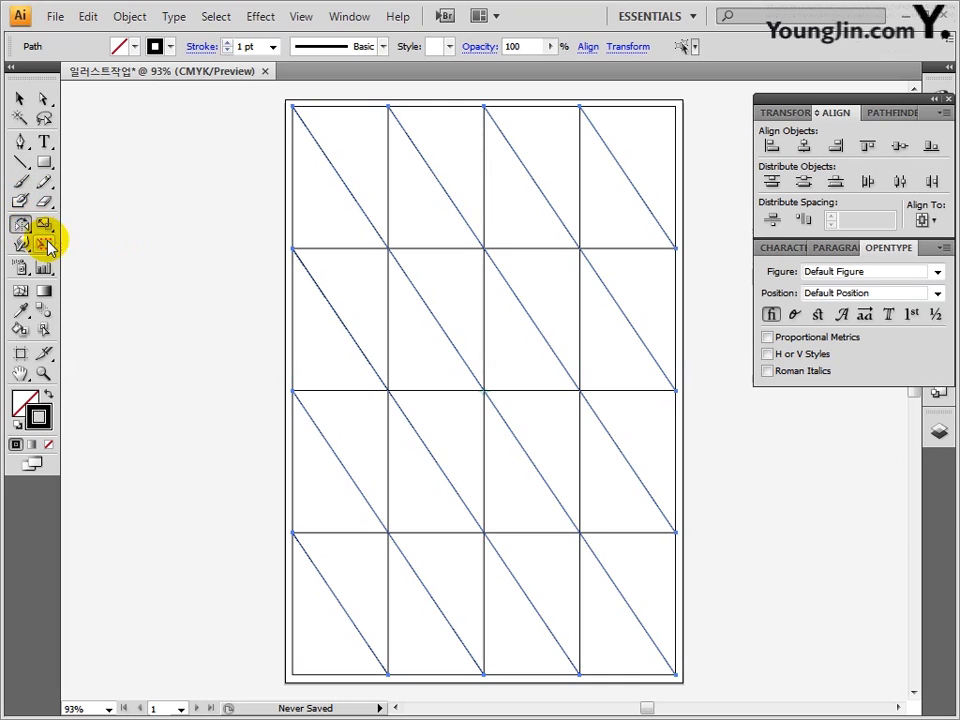
pyautogui.doubleClick(22, 225)
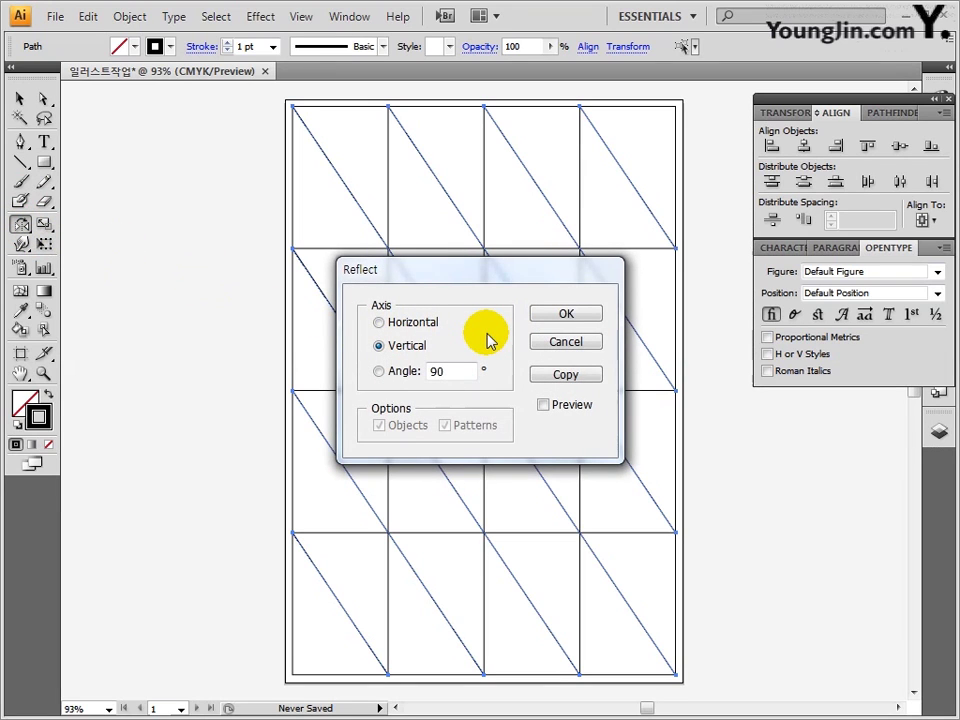
pyautogui.click(576, 383)
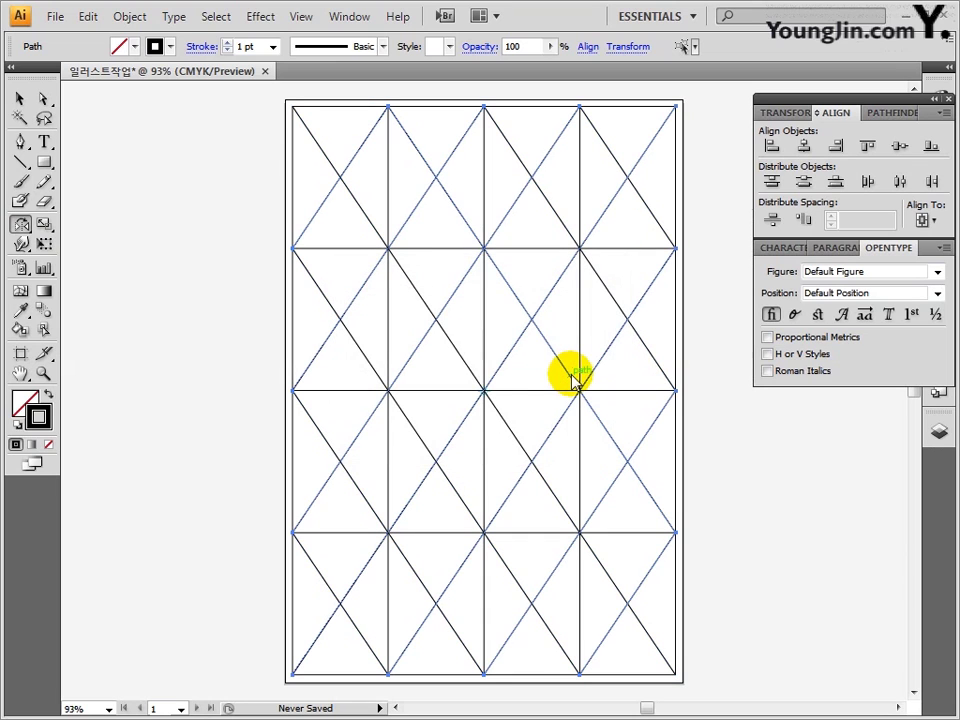
# Step: Unlock the grid and set the stroke colour of the grid and all diagonals to #FF0049
pyautogui.click(130, 16)
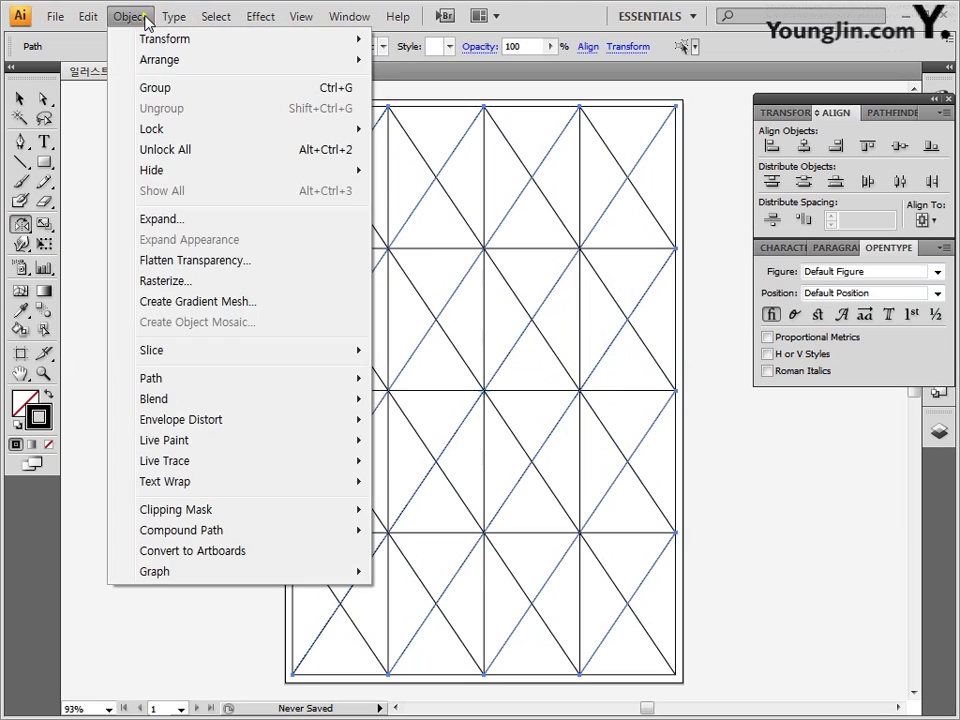
pyautogui.click(206, 157)
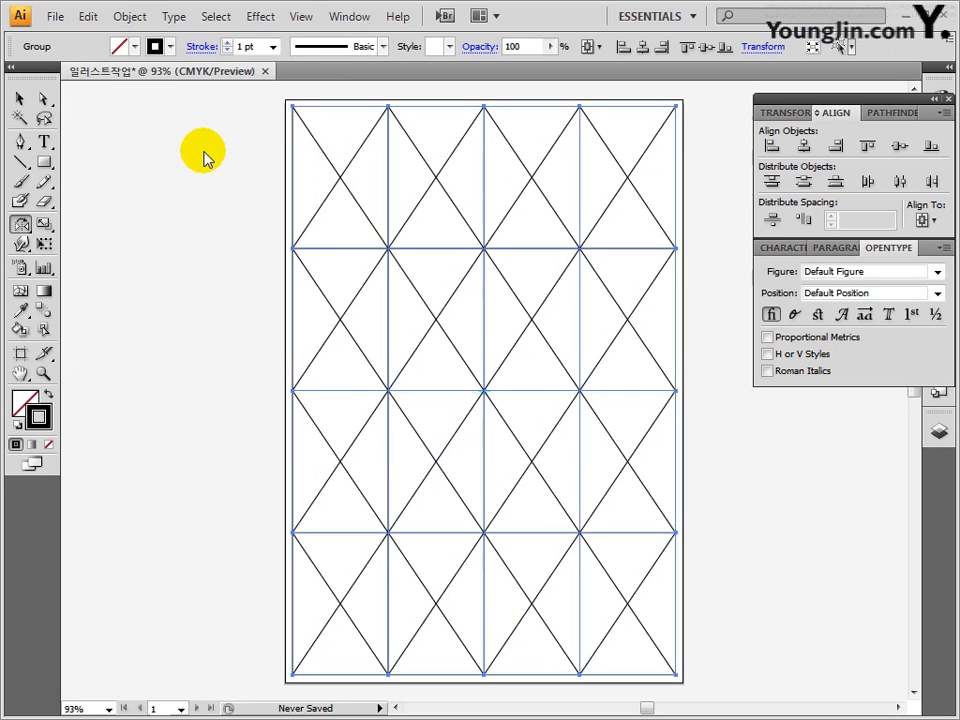
pyautogui.hotkey('ctrl', 'a')
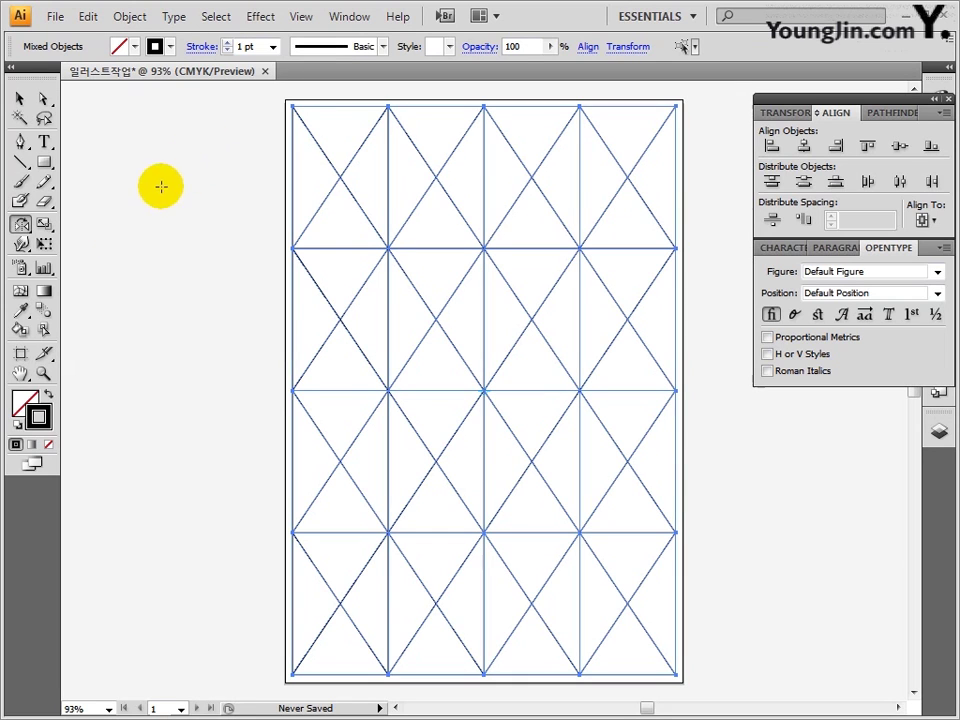
pyautogui.doubleClick(38, 416)
pyautogui.click(465, 244)
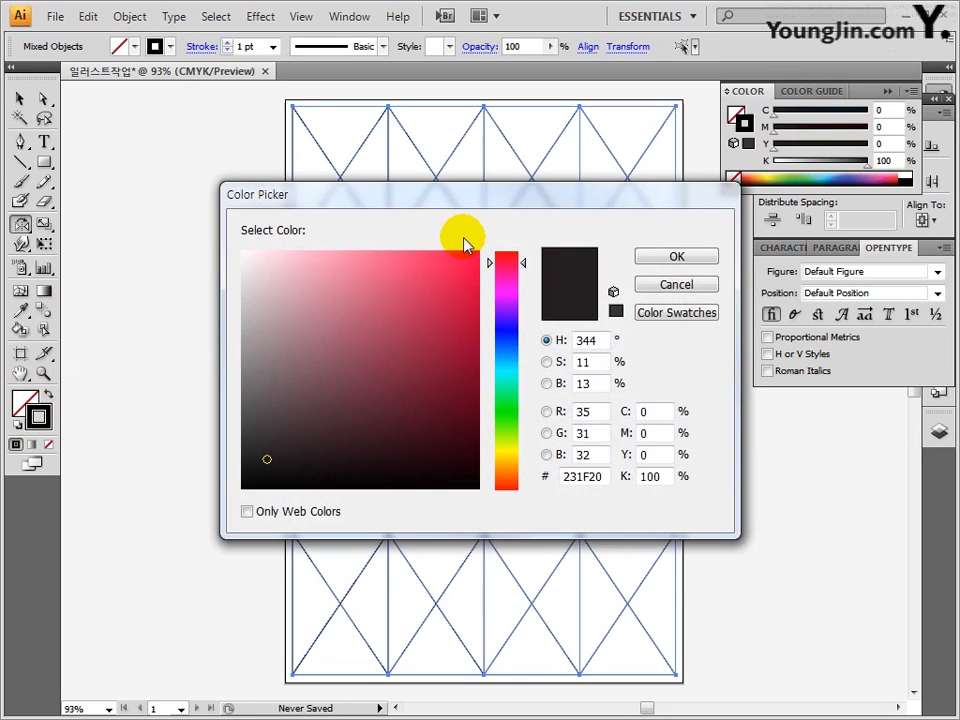
pyautogui.moveTo(479, 250)
pyautogui.mouseDown()
pyautogui.moveTo(482, 259)
pyautogui.moveTo(553, 257)
pyautogui.mouseUp()
pyautogui.click(666, 260)
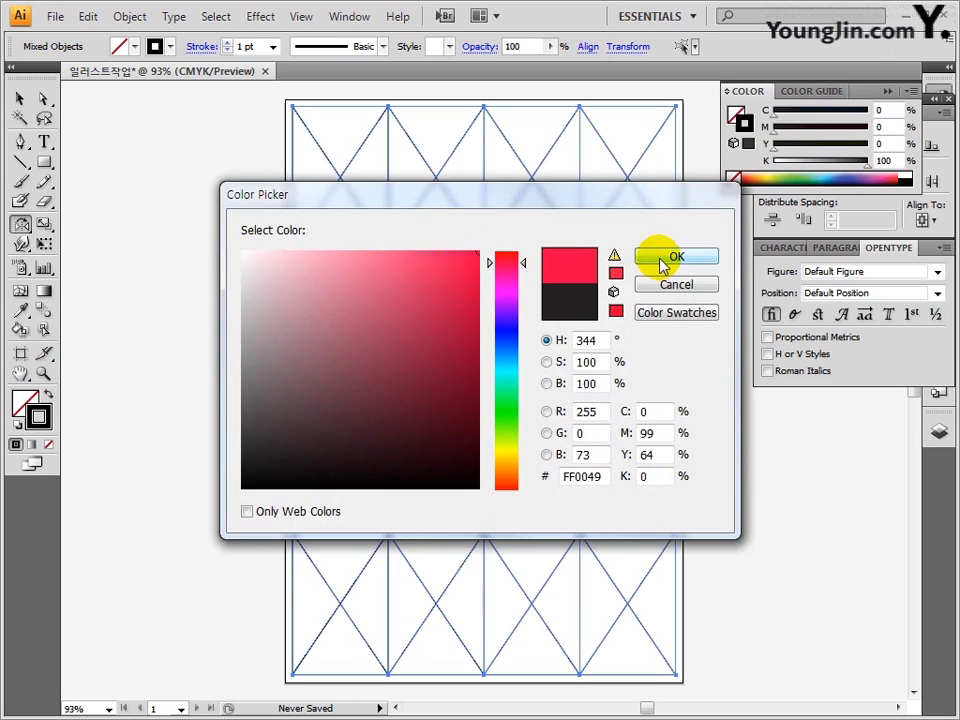
pyautogui.moveTo(661, 257); pyautogui.dragTo(577, 237)
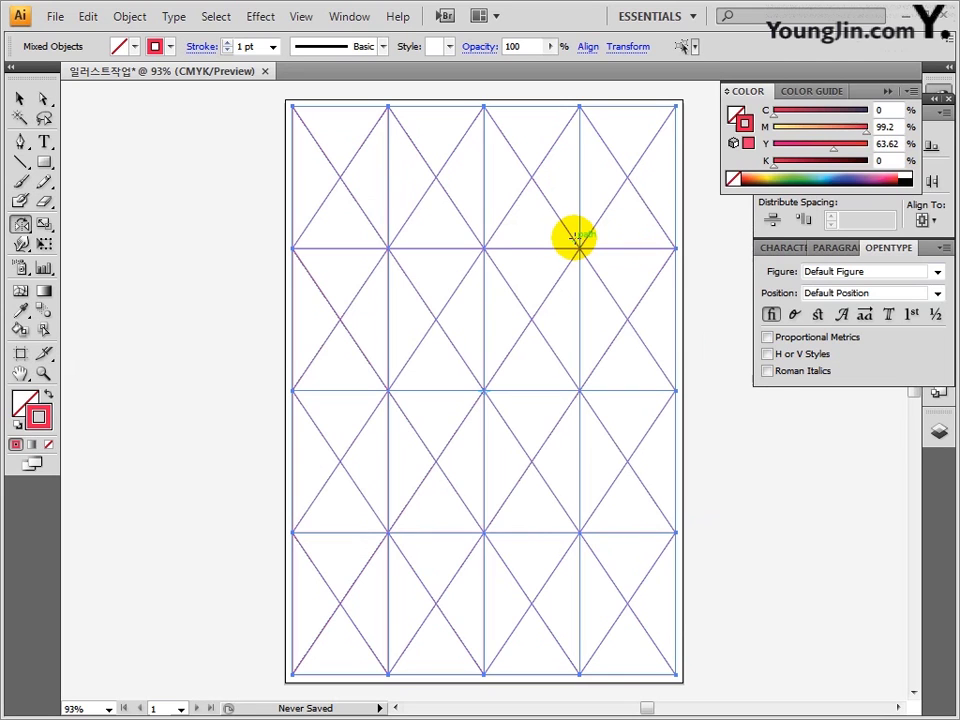
# Step: Group the grid and diagonal lines into one object and deselect it
pyautogui.hotkey('ctrl', 'g')
pyautogui.click(19, 98)
pyautogui.click(133, 129)
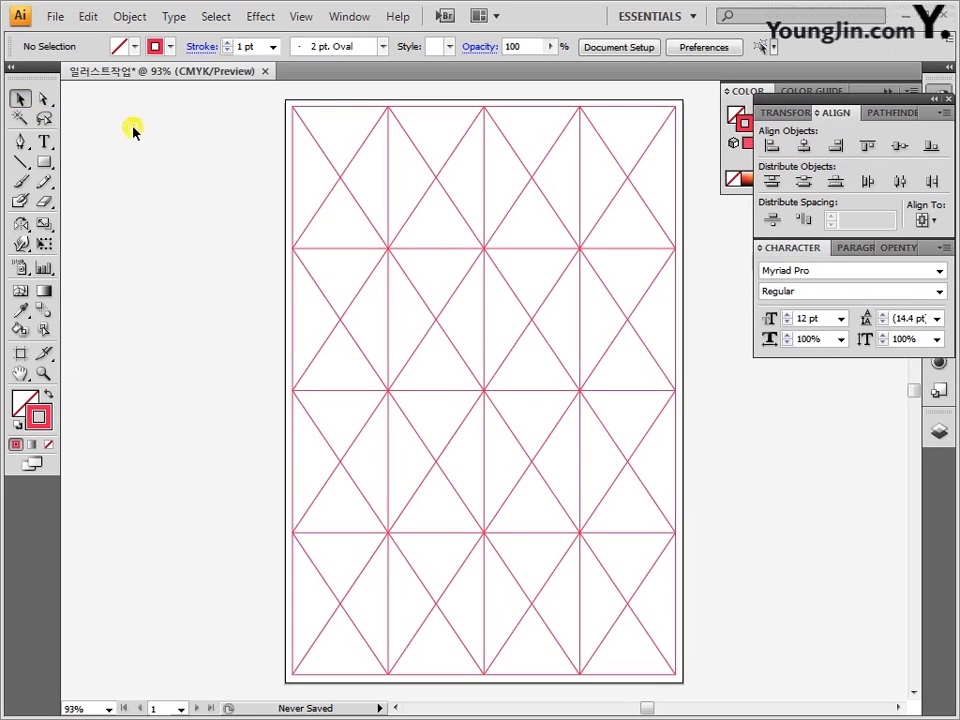
# Step: Save the document to the desktop as 일러스트작업 in Adobe Illustrator format
pyautogui.click(50, 17)
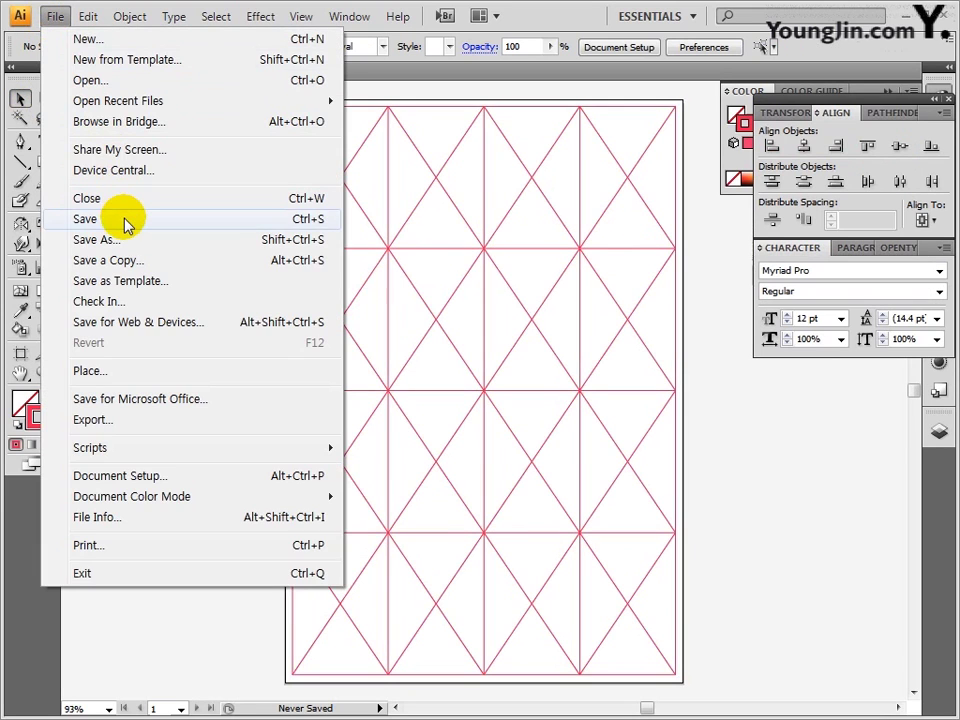
pyautogui.click(124, 219)
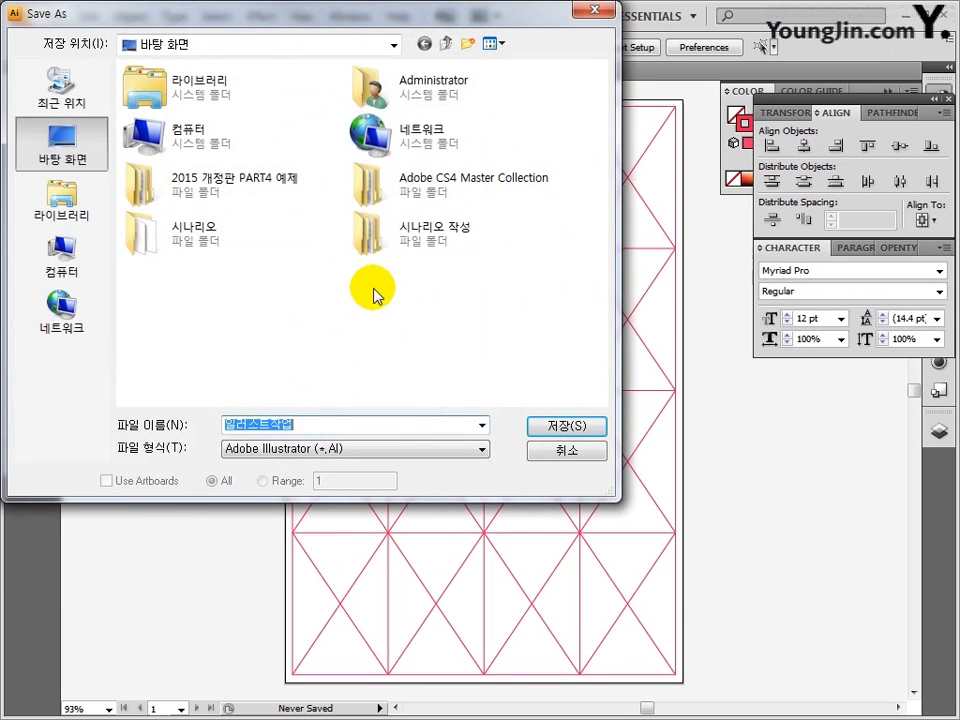
pyautogui.click(563, 425)
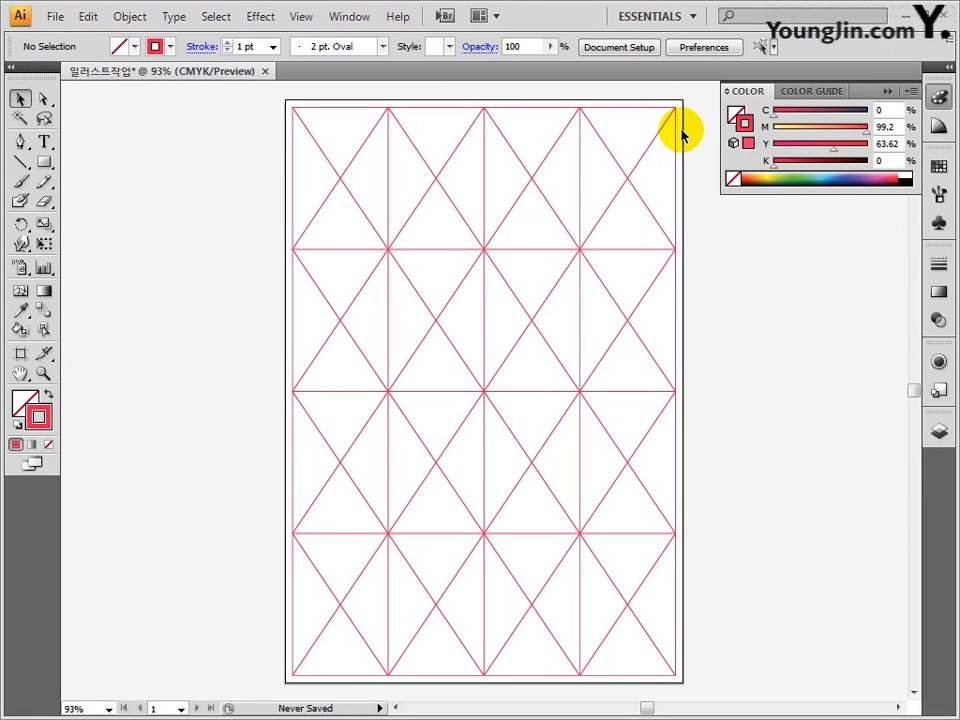
# Step: Show the document grid to prepare the empty area beside the artboard for drawing
pyautogui.click(301, 16)
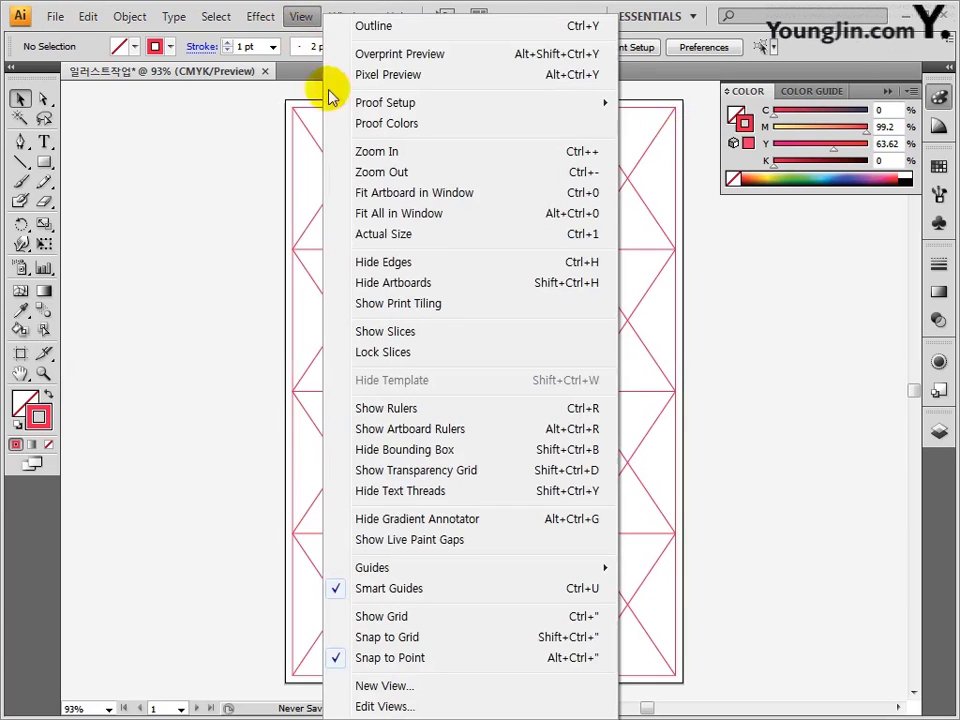
pyautogui.click(396, 618)
pyautogui.moveTo(647, 708); pyautogui.dragTo(671, 709)
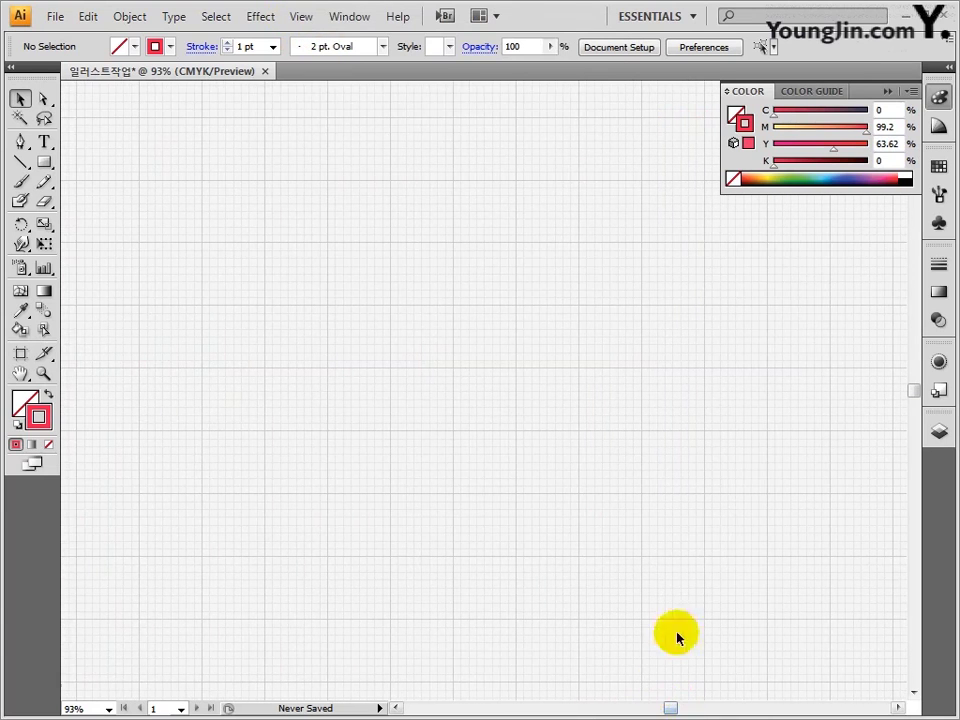
# Step: Choose the Ellipse tool and set the fill colour to white with C, M, Y and K all at 0
pyautogui.moveTo(45, 160); pyautogui.dragTo(118, 204)
pyautogui.click(22, 403)
pyautogui.doubleClick(20, 405)
pyautogui.write('0')
pyautogui.press('Tab')
pyautogui.write('0')
pyautogui.moveTo(657, 411)
pyautogui.mouseDown()
pyautogui.moveTo(620, 411)
pyautogui.moveTo(618, 434)
pyautogui.mouseUp()
pyautogui.press('Return')
# Step: Set the stroke colour to C 0, M 0, Y 0, K 100 with a weight of 1 pt
pyautogui.doubleClick(36, 426)
pyautogui.write('0')
pyautogui.press('Tab')
pyautogui.write('0')
pyautogui.press('Tab')
pyautogui.write('100')
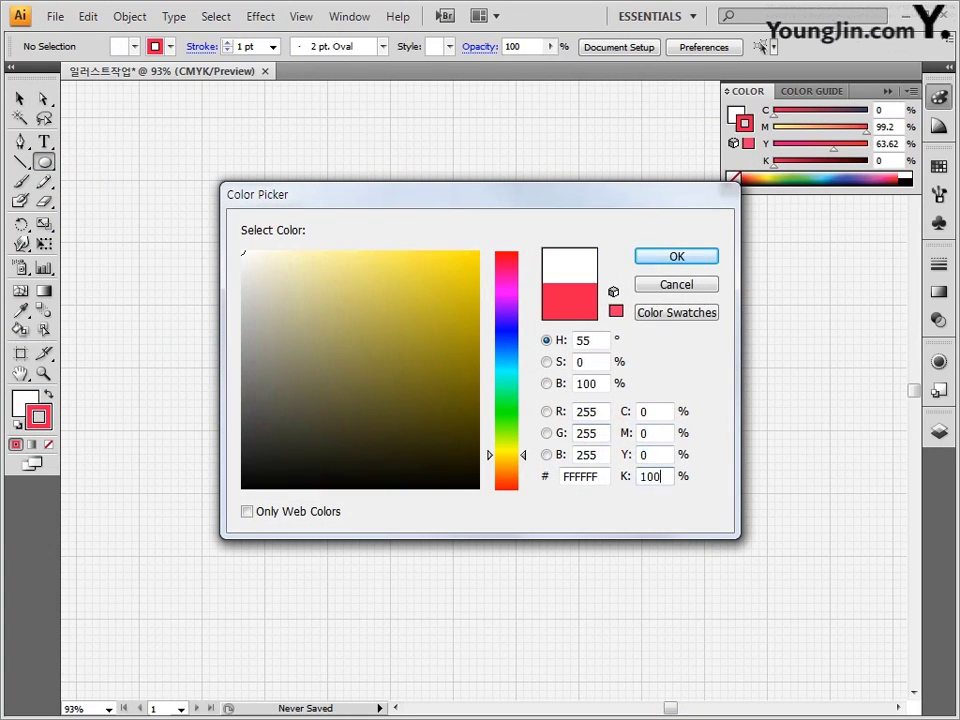
pyautogui.press('Return')
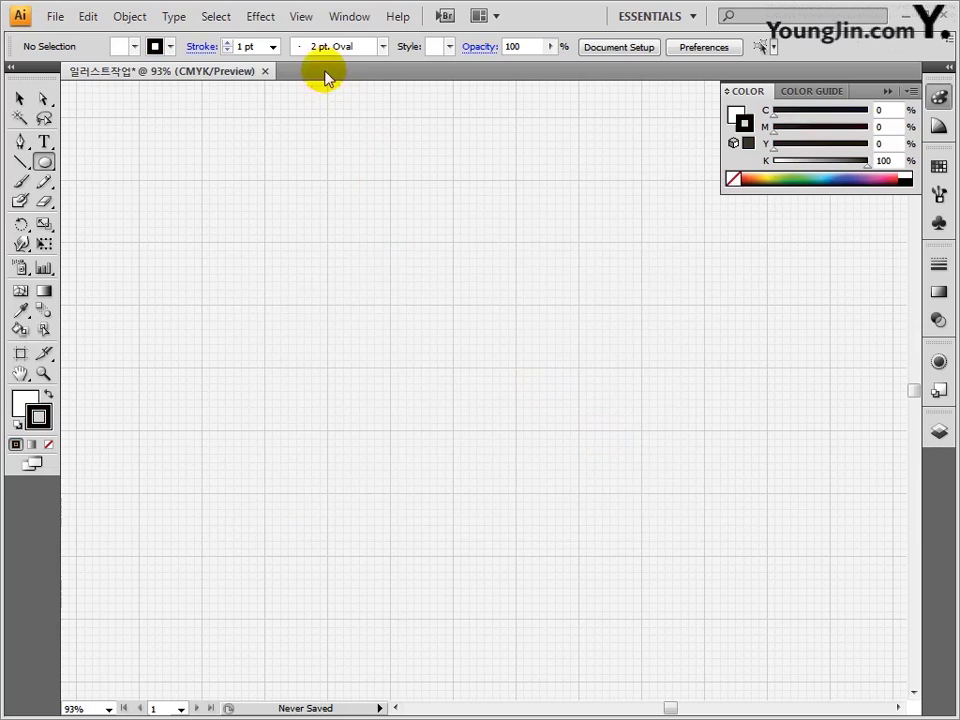
pyautogui.click(273, 47)
pyautogui.click(250, 103)
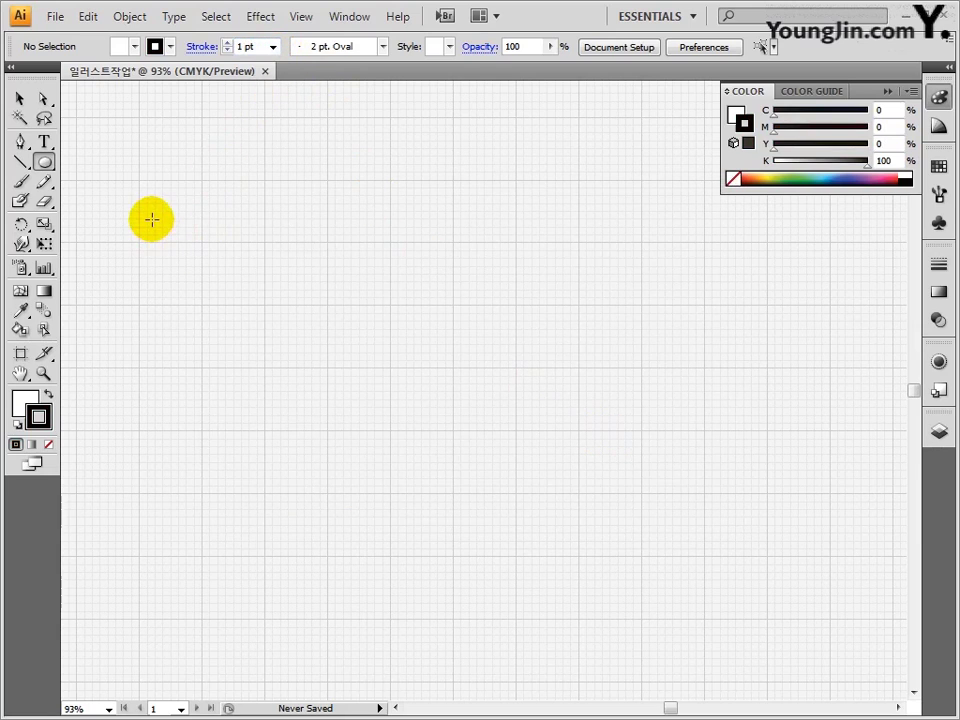
# Step: Draw a large circle beside the artboard and a small circle about one fifth its diameter to its upper right
pyautogui.moveTo(151, 219); pyautogui.dragTo(570, 562)
pyautogui.moveTo(671, 707); pyautogui.dragTo(677, 707)
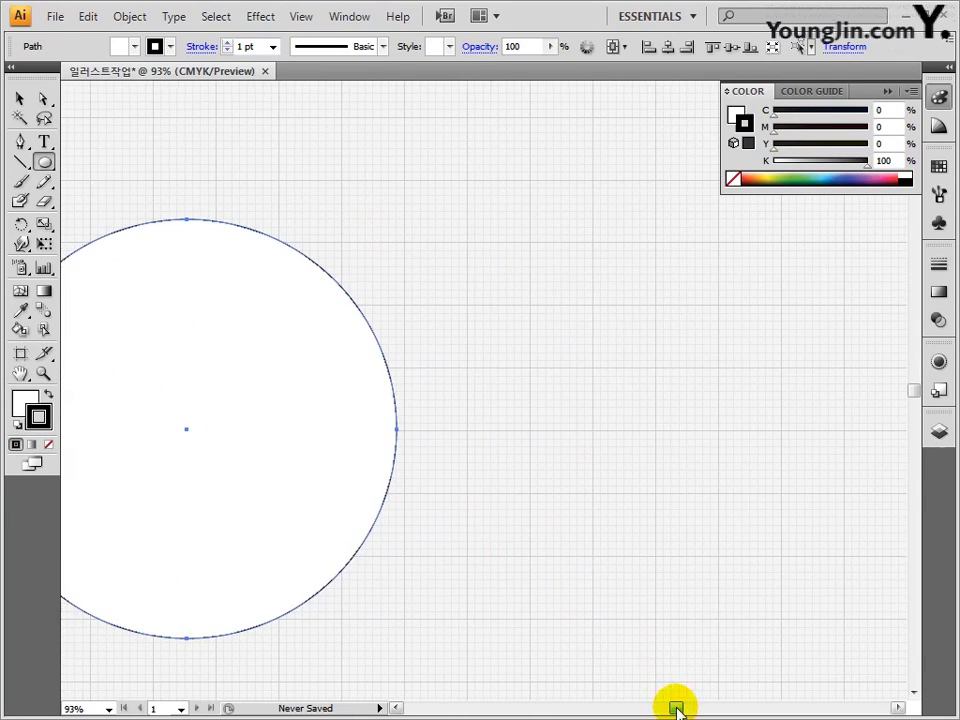
pyautogui.moveTo(495, 265); pyautogui.dragTo(574, 337)
pyautogui.moveTo(677, 707); pyautogui.dragTo(681, 707)
pyautogui.click(20, 97)
pyautogui.click(340, 294)
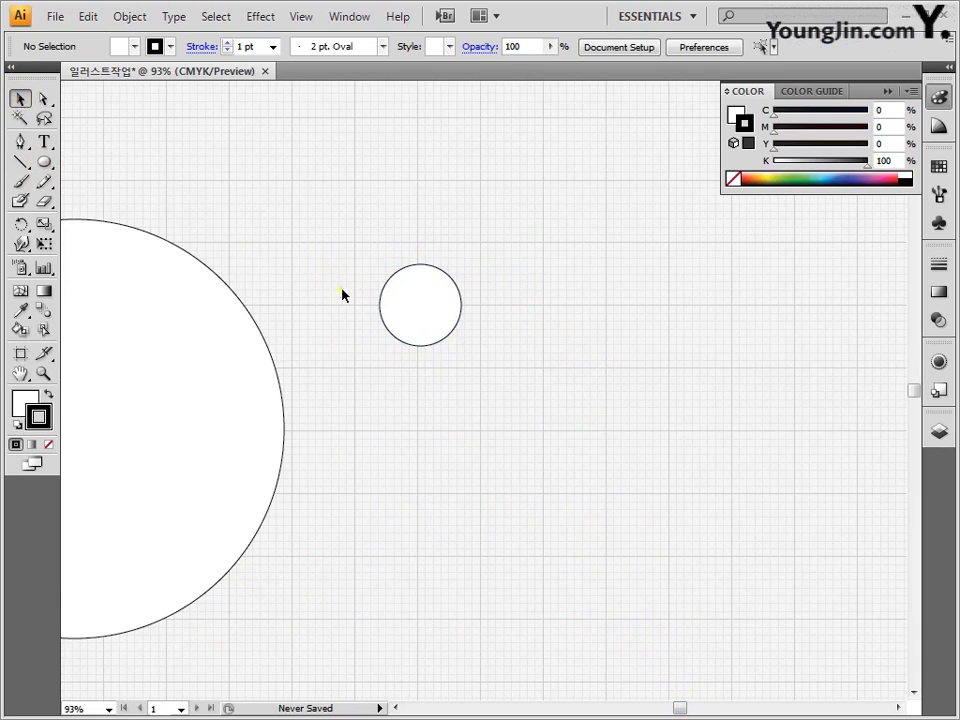
# Step: Draw a closed, curved, pointed tail with the Pen tool, running from the small circle's right side down to a tip at its lower right
pyautogui.click(19, 142)
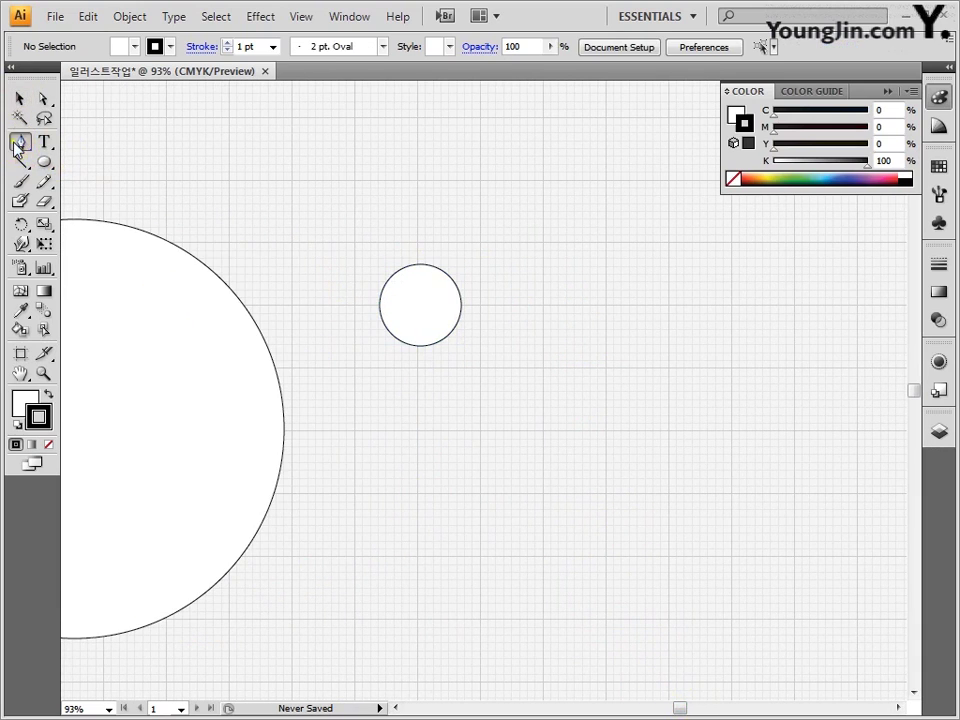
pyautogui.click(430, 266)
pyautogui.click(451, 327)
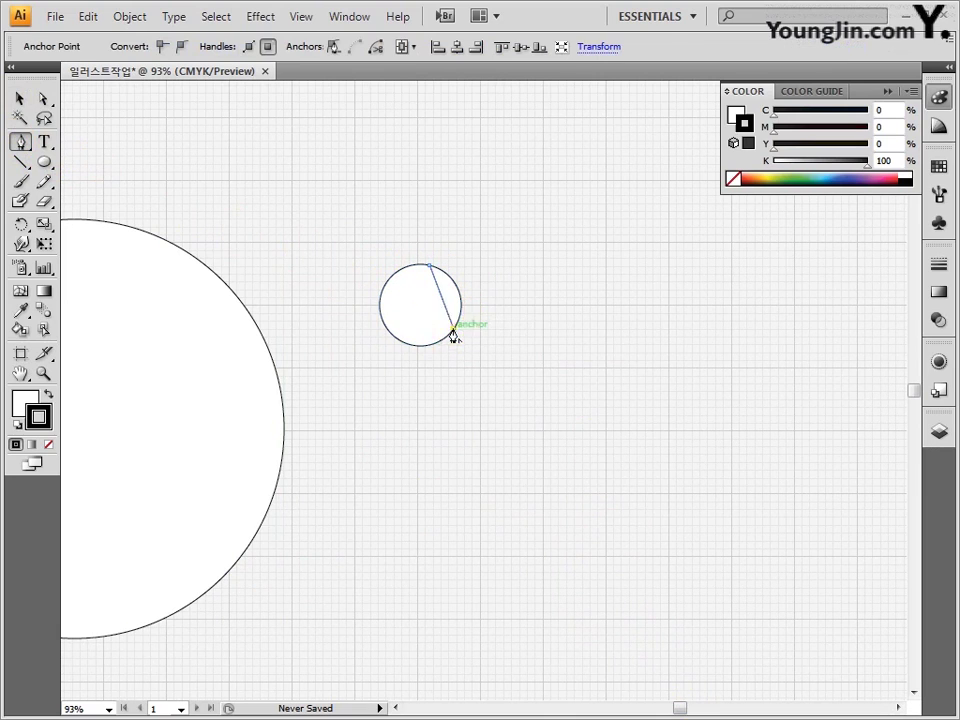
pyautogui.moveTo(508, 327); pyautogui.dragTo(523, 349)
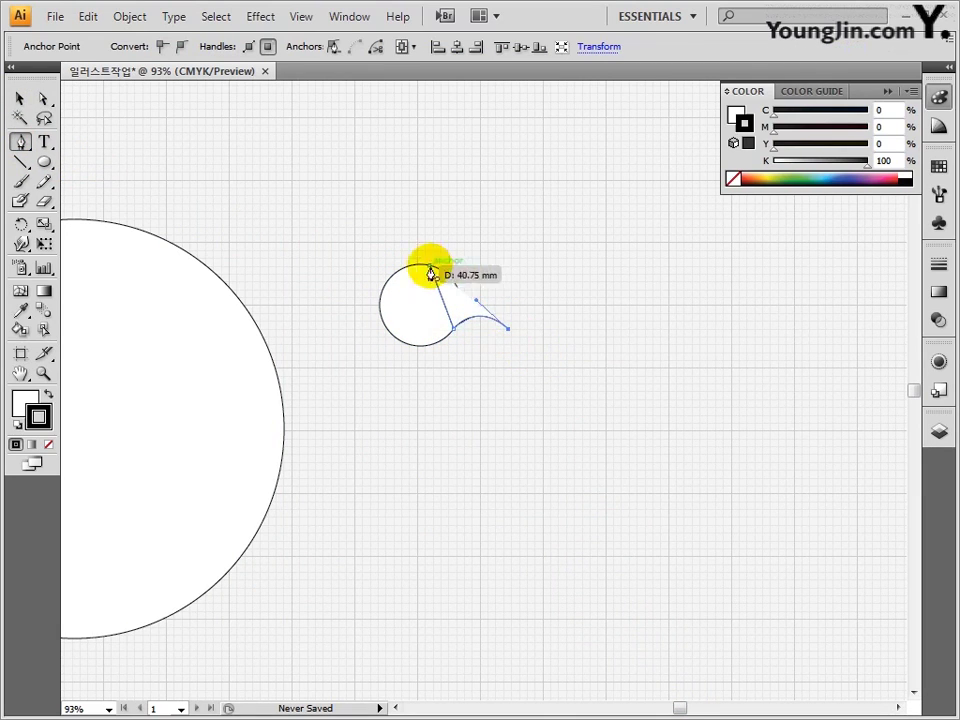
pyautogui.moveTo(430, 266); pyautogui.dragTo(368, 251)
# Step: Unite the small circle and its tail into one teardrop shape and move it onto the upper right of the large circle
pyautogui.click(20, 98)
pyautogui.moveTo(511, 230); pyautogui.dragTo(377, 379)
pyautogui.click(338, 20)
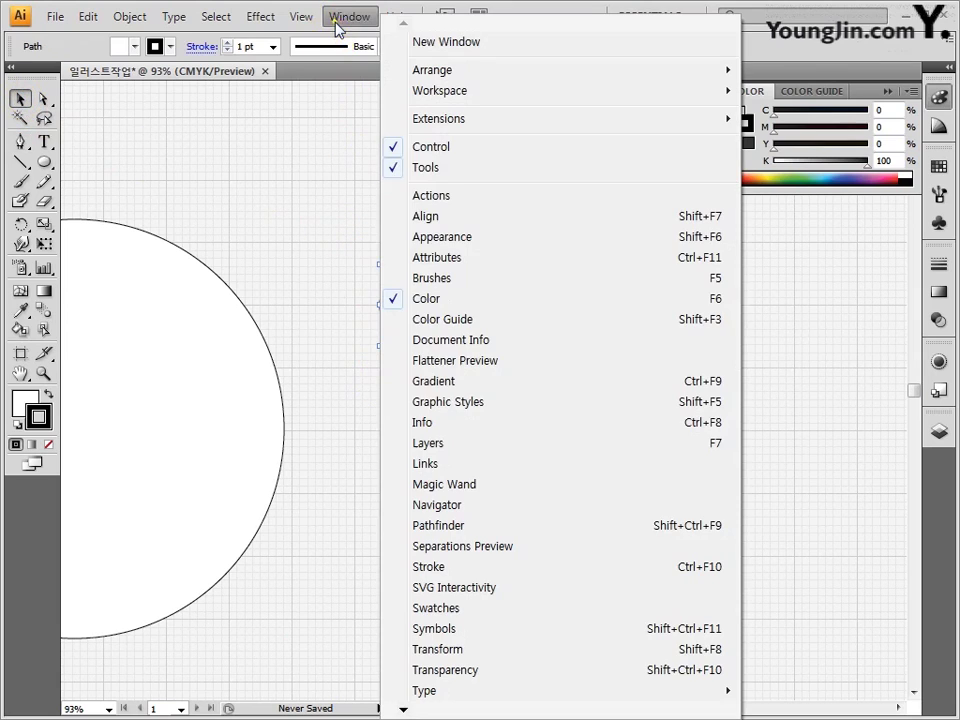
pyautogui.click(447, 524)
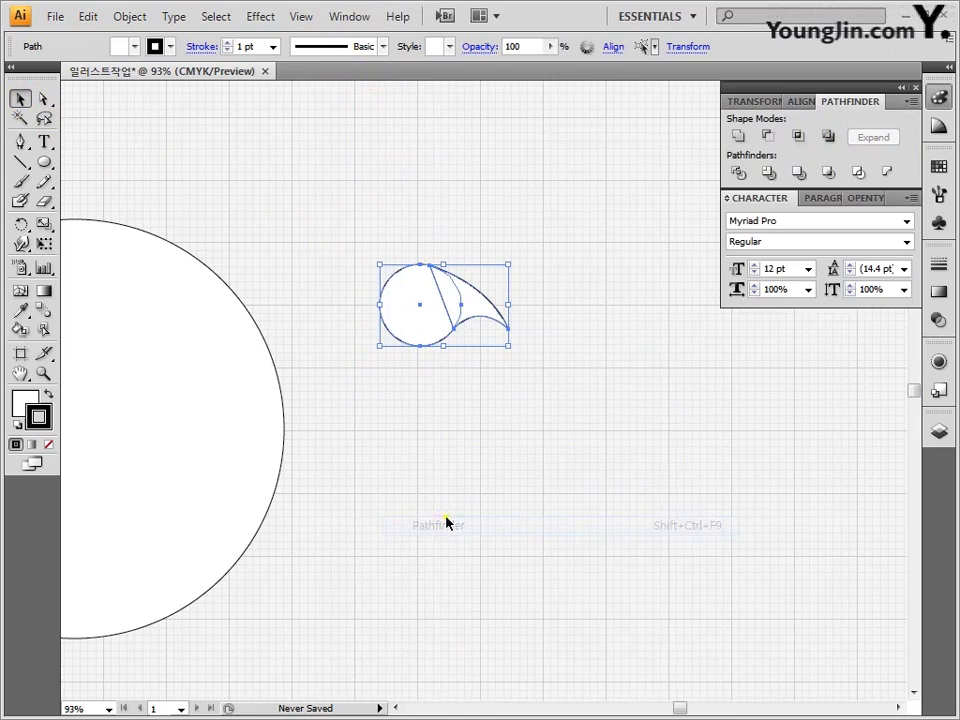
pyautogui.click(738, 138)
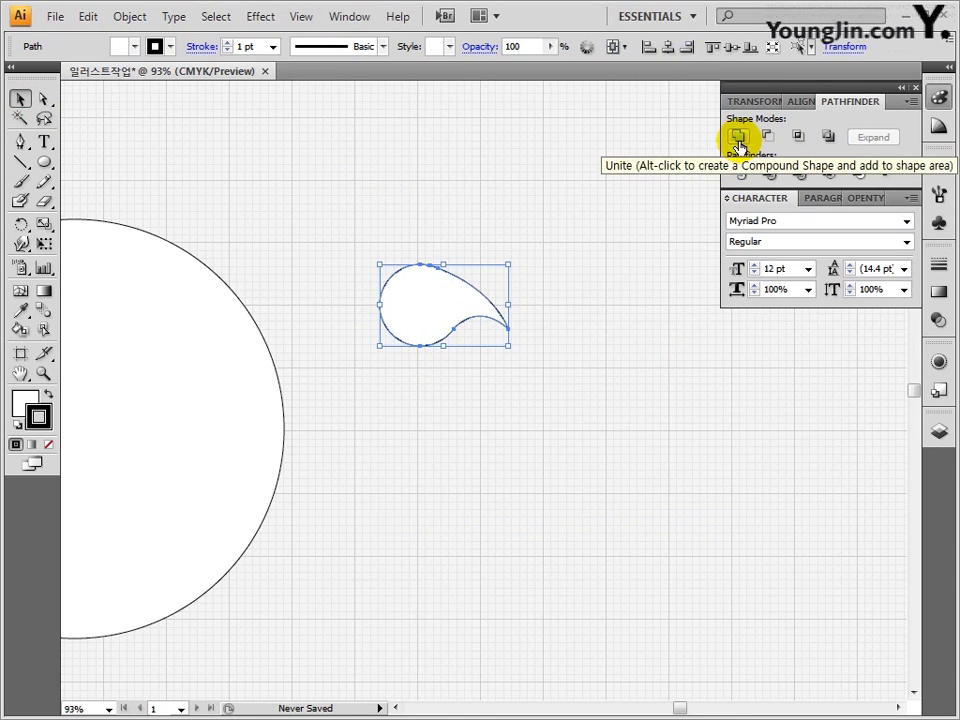
pyautogui.moveTo(680, 707); pyautogui.dragTo(671, 707)
pyautogui.moveTo(643, 320); pyautogui.dragTo(382, 368)
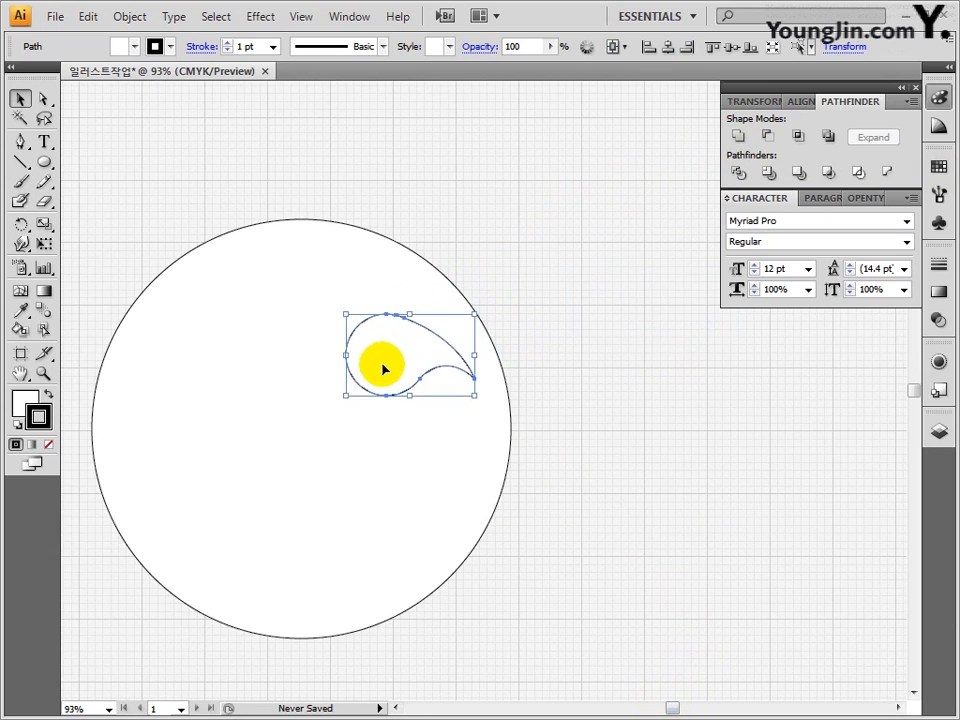
# Step: Make a copy of the teardrop reflected across the vertical axis and place the two shapes side by side as eyes in the large circle
pyautogui.moveTo(20, 228); pyautogui.dragTo(40, 249)
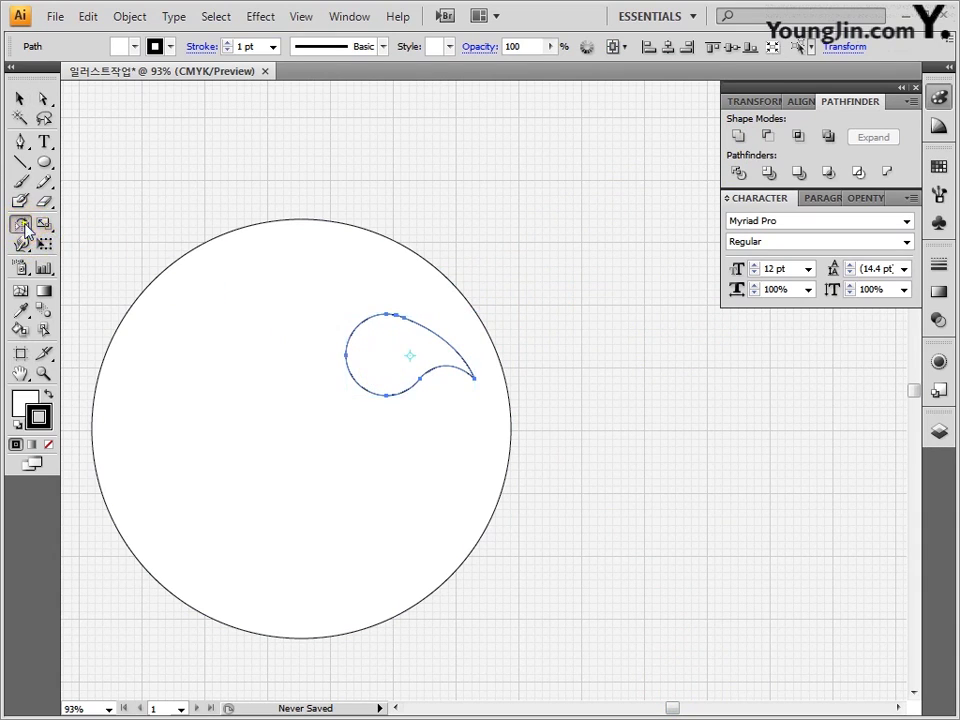
pyautogui.doubleClick(22, 226)
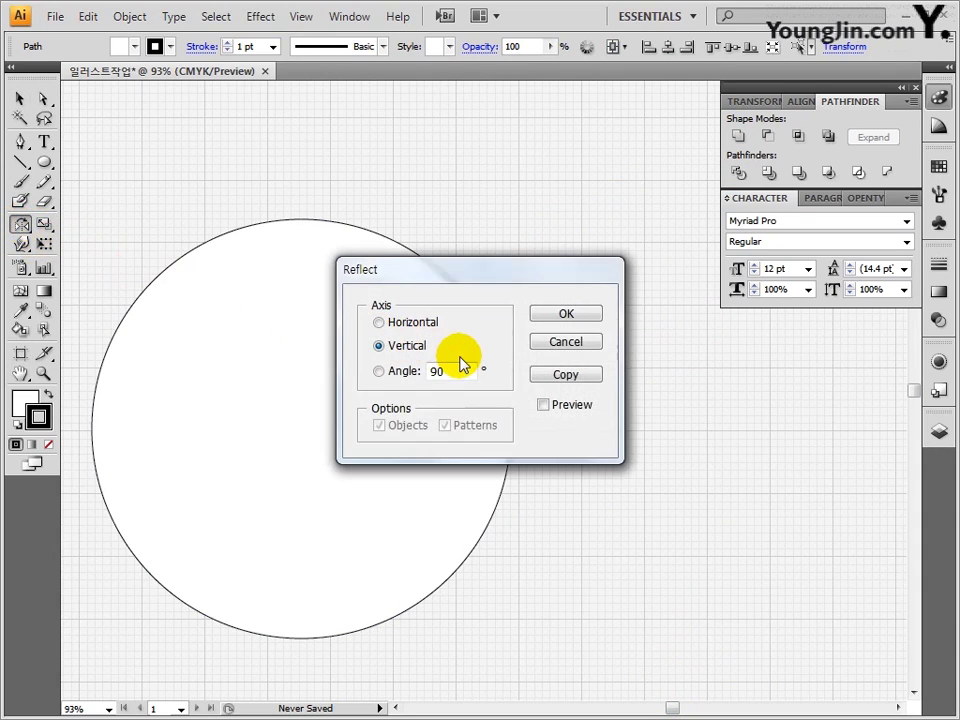
pyautogui.click(556, 378)
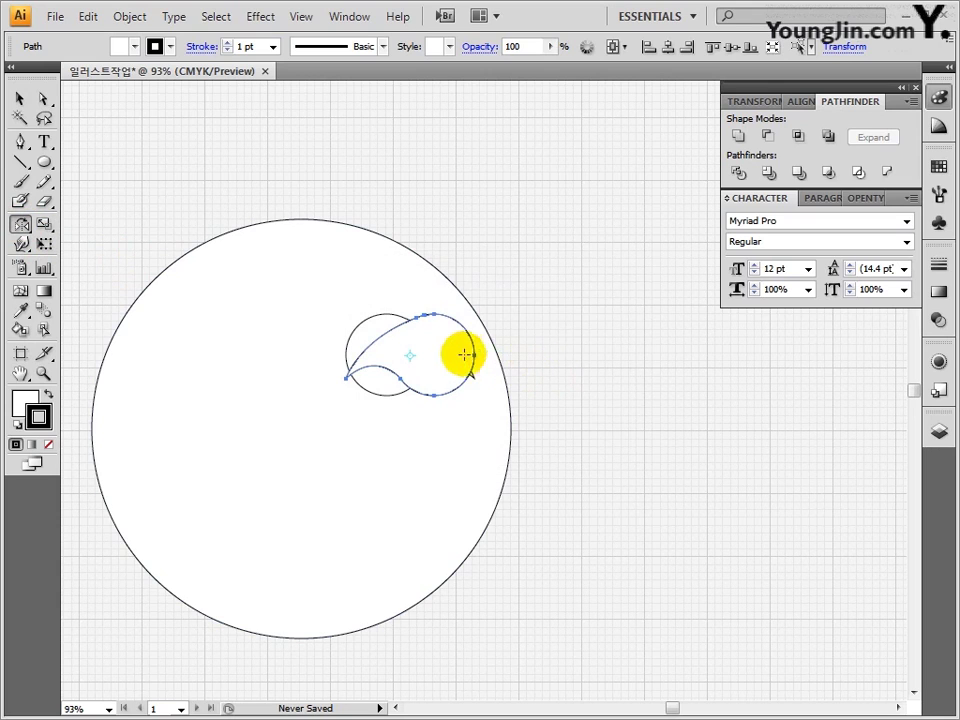
pyautogui.click(19, 98)
pyautogui.moveTo(434, 356); pyautogui.dragTo(233, 362)
pyautogui.moveTo(390, 378); pyautogui.dragTo(373, 379)
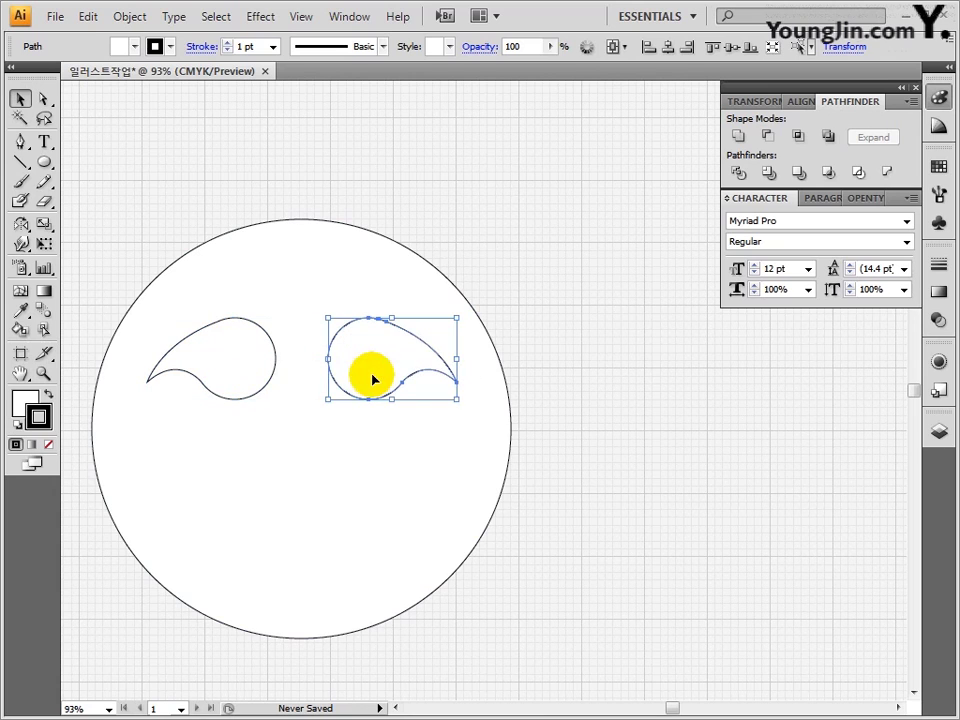
# Step: Scale the large face circle down slightly and reposition it around the two eyes
pyautogui.click(429, 600)
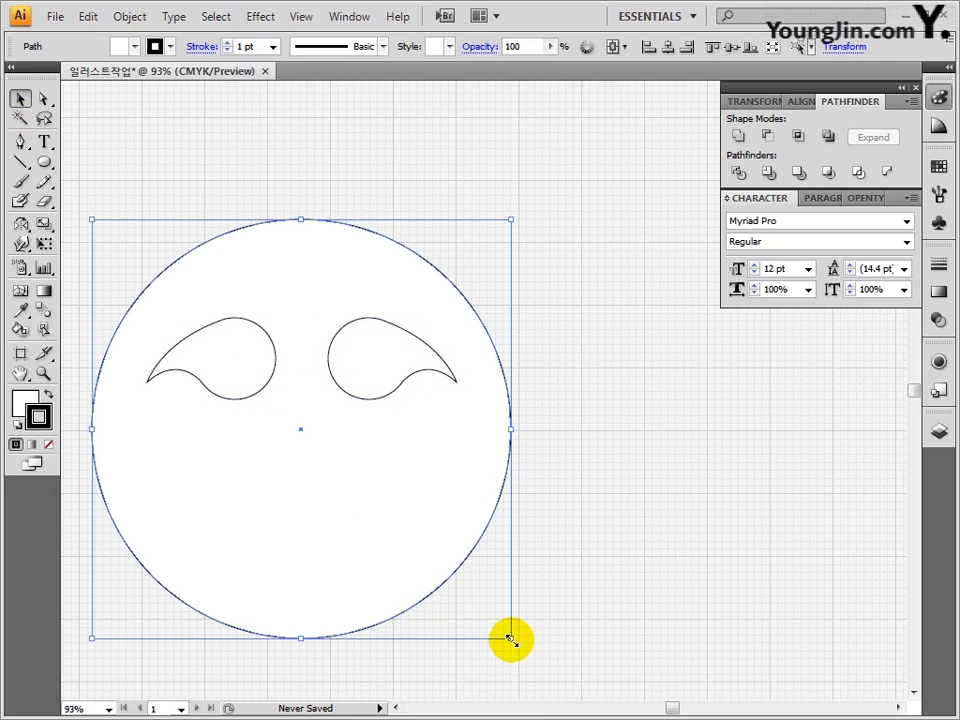
pyautogui.moveTo(511, 639); pyautogui.dragTo(482, 609)
pyautogui.moveTo(422, 526); pyautogui.dragTo(432, 547)
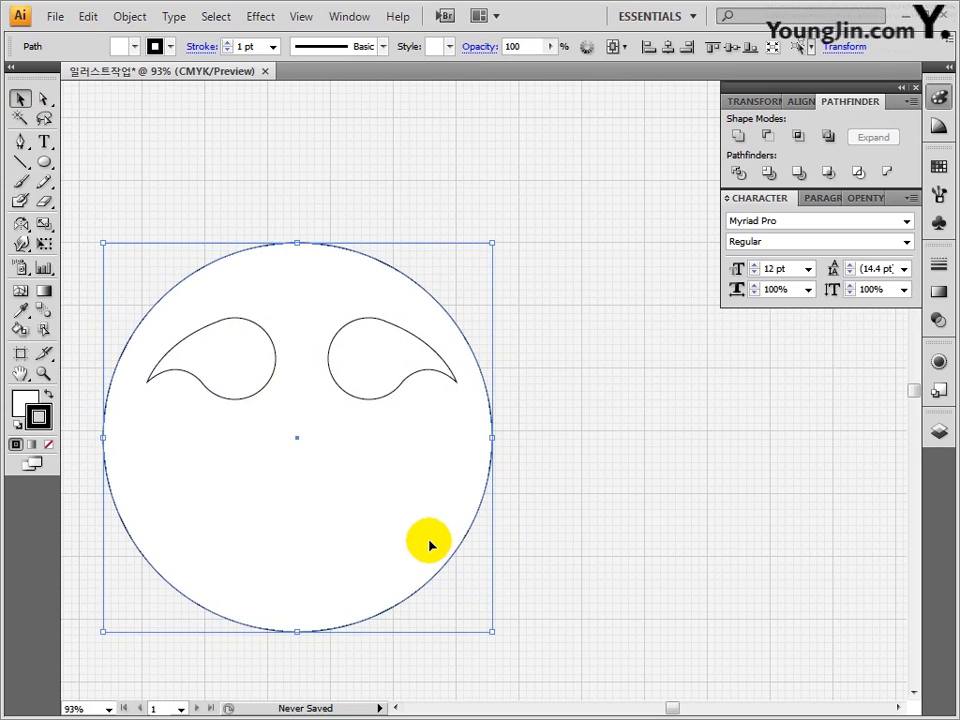
# Step: Shift both eye shapes slightly to level them and space them evenly about the centre of the face circle
pyautogui.click(335, 197)
pyautogui.moveTo(350, 324); pyautogui.dragTo(350, 329)
pyautogui.moveTo(276, 360); pyautogui.dragTo(286, 365)
pyautogui.moveTo(371, 371); pyautogui.dragTo(366, 371)
pyautogui.click(447, 267)
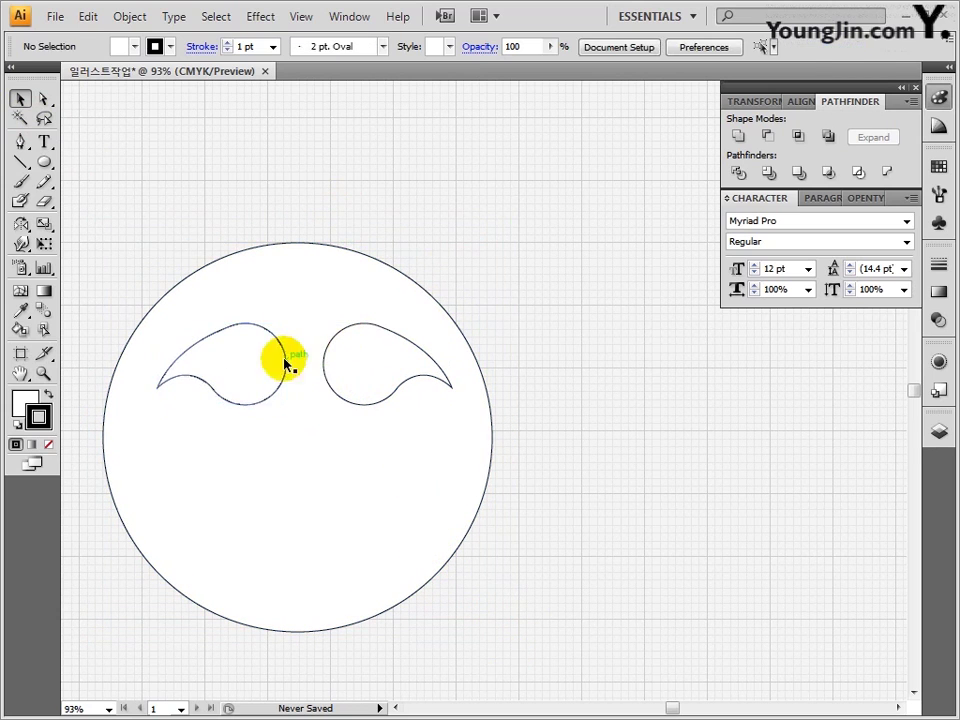
pyautogui.moveTo(284, 360); pyautogui.dragTo(279, 360)
pyautogui.click(351, 304)
# Step: Set the fill to K 100 with no stroke and draw a small black circle as the pupil inside the left eye
pyautogui.moveTo(44, 162); pyautogui.dragTo(94, 205)
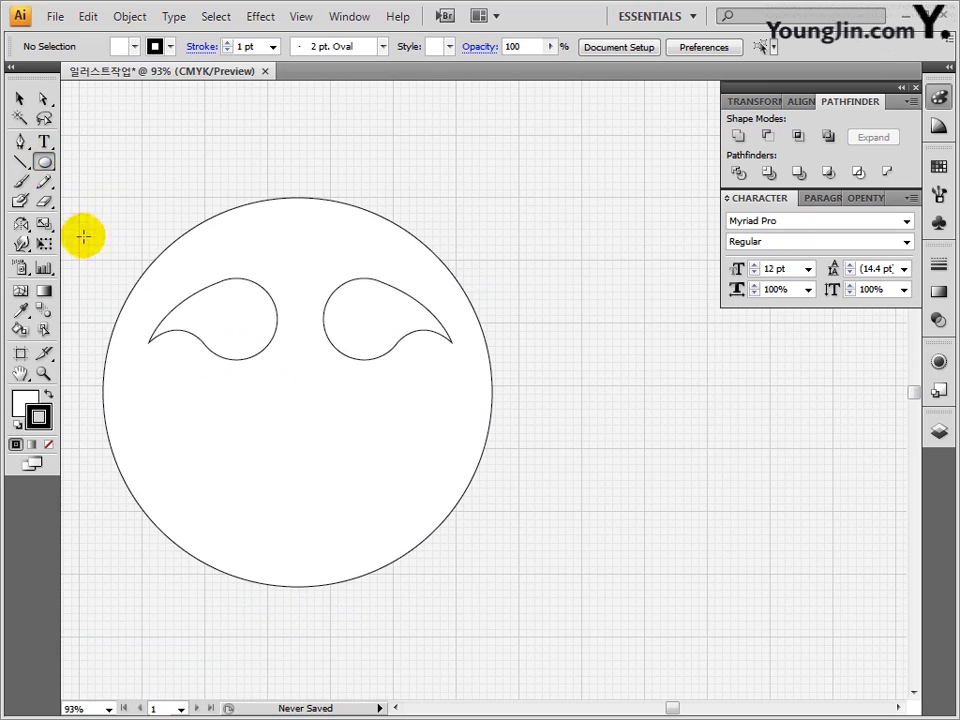
pyautogui.doubleClick(25, 402)
pyautogui.click(634, 477)
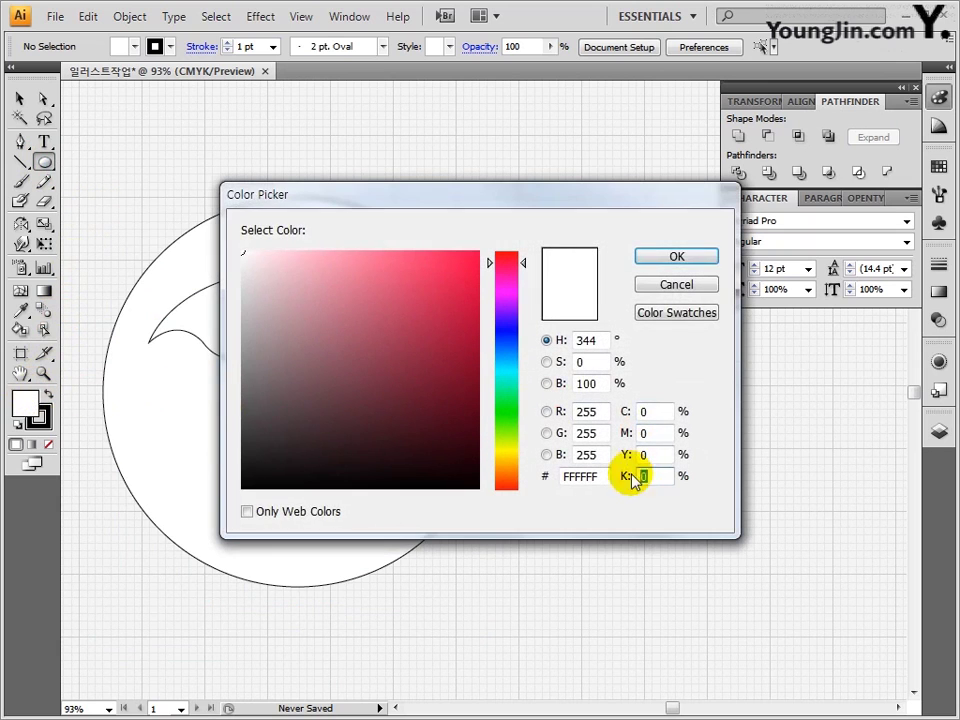
pyautogui.write('100')
pyautogui.press('Return')
pyautogui.click(47, 447)
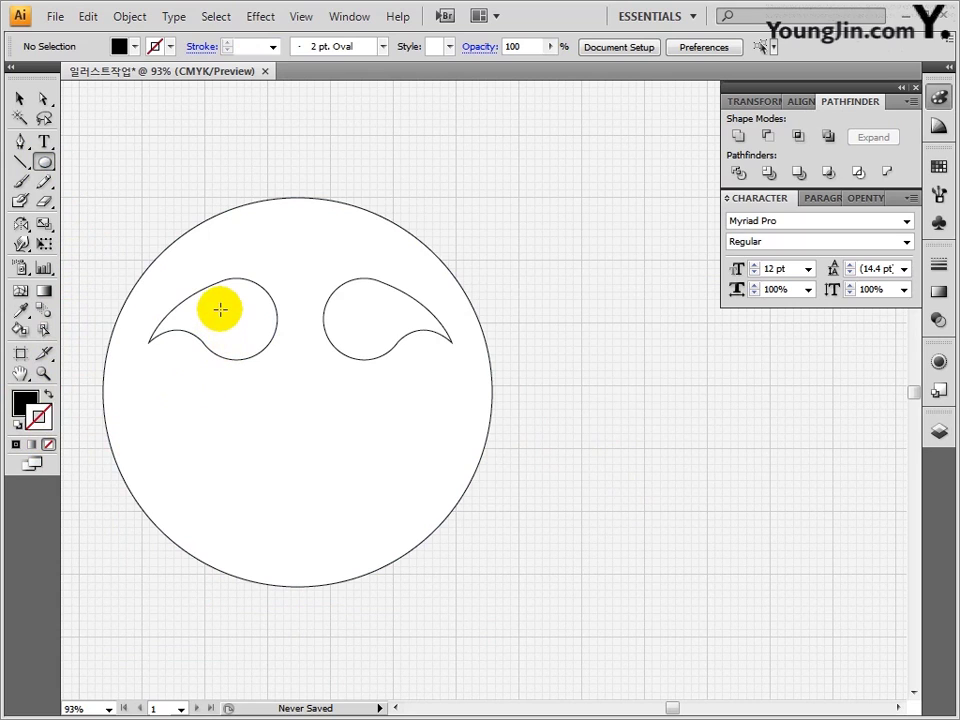
pyautogui.moveTo(224, 305); pyautogui.dragTo(245, 316)
pyautogui.press('v')
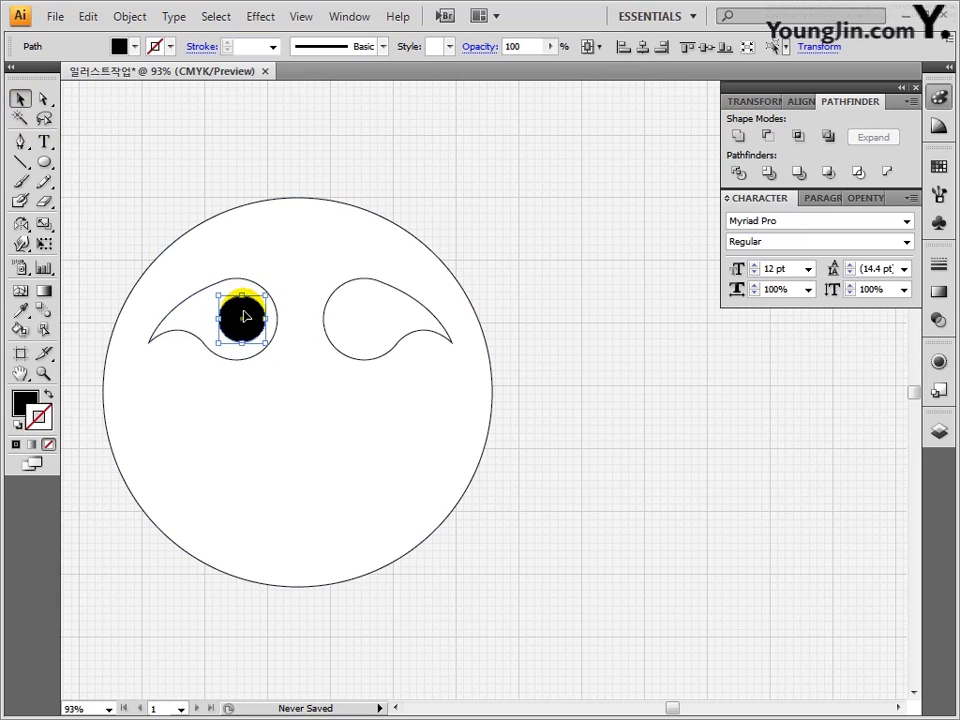
pyautogui.click(121, 223)
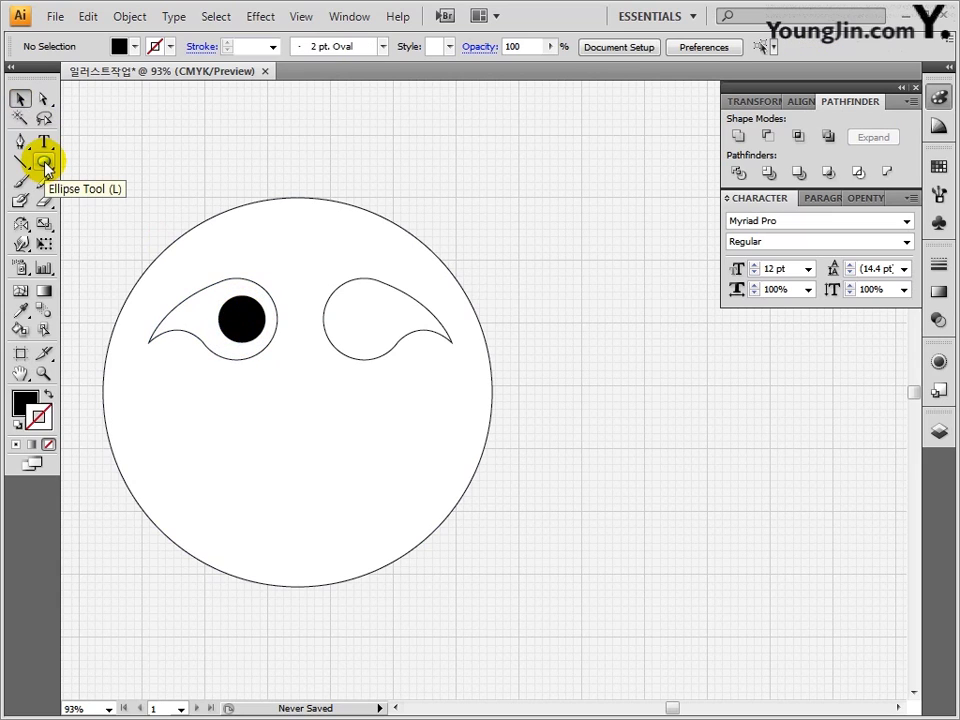
# Step: Draw a smaller white circle with K 0 fill at the centre of the black pupil, and lock the left eye outline
pyautogui.click(44, 163)
pyautogui.doubleClick(24, 401)
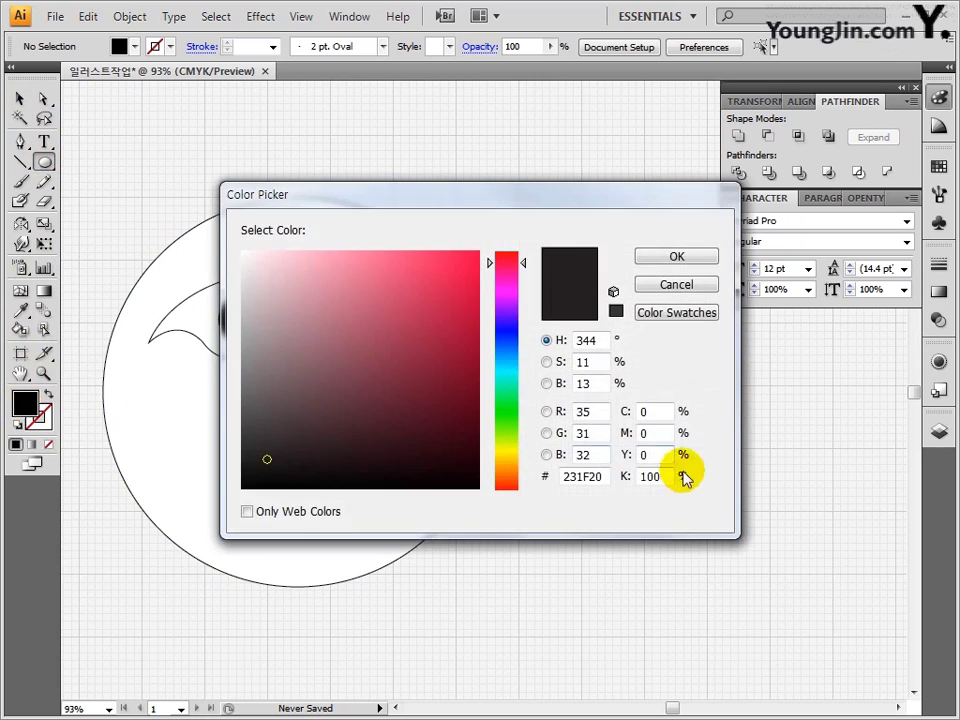
pyautogui.doubleClick(656, 476)
pyautogui.write('0')
pyautogui.press('Return')
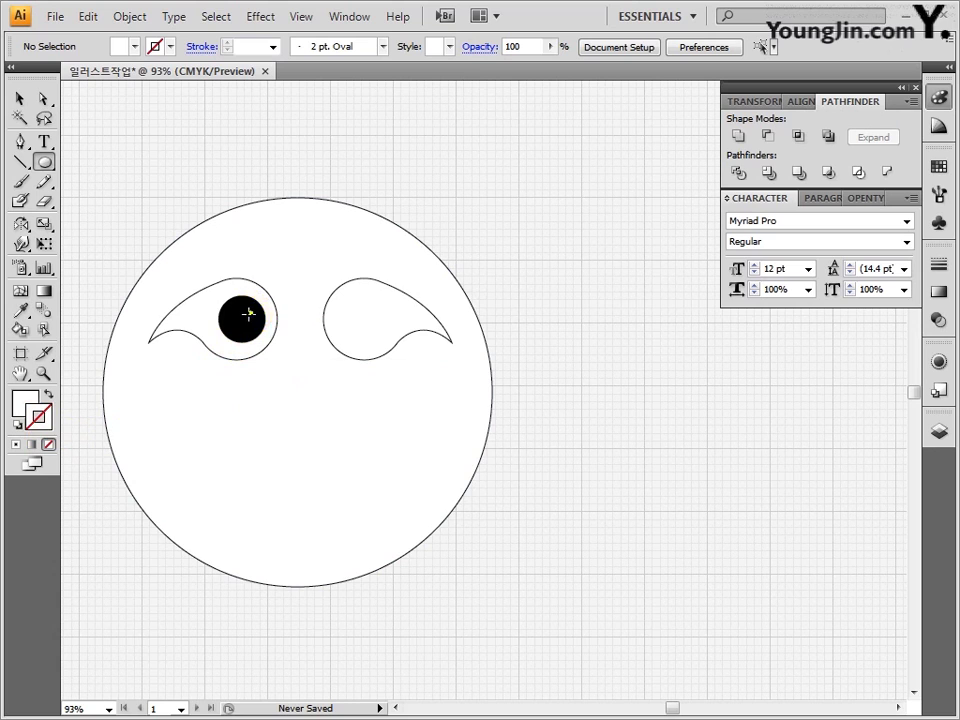
pyautogui.moveTo(248, 314); pyautogui.dragTo(225, 321)
pyautogui.click(20, 98)
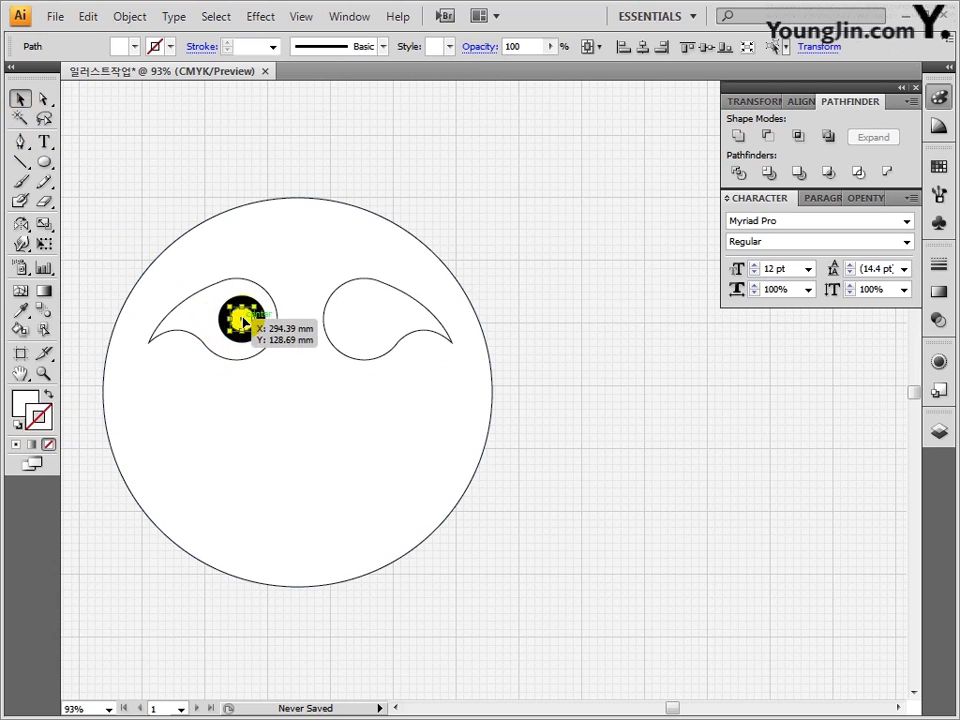
pyautogui.click(218, 300)
pyautogui.hotkey('ctrl', '2')
# Step: Group the pupil's black and white circles and place a copy of the group level with it in the right eye
pyautogui.click(255, 306)
pyautogui.keyDown('shift'); pyautogui.click(244, 321); pyautogui.keyUp('shift')
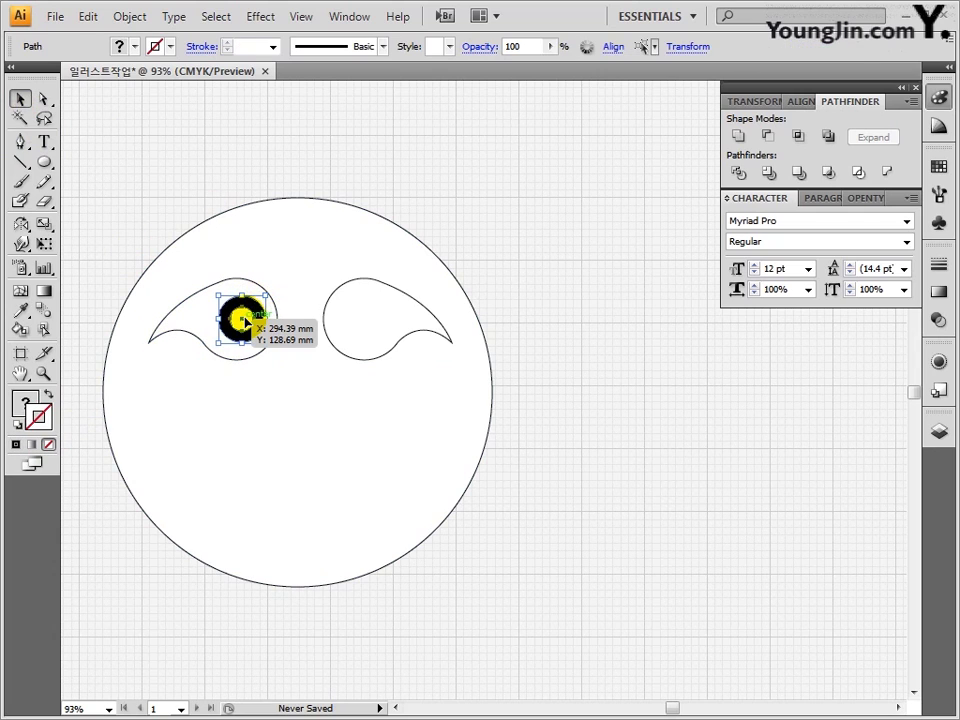
pyautogui.hotkey('ctrl', 'g')
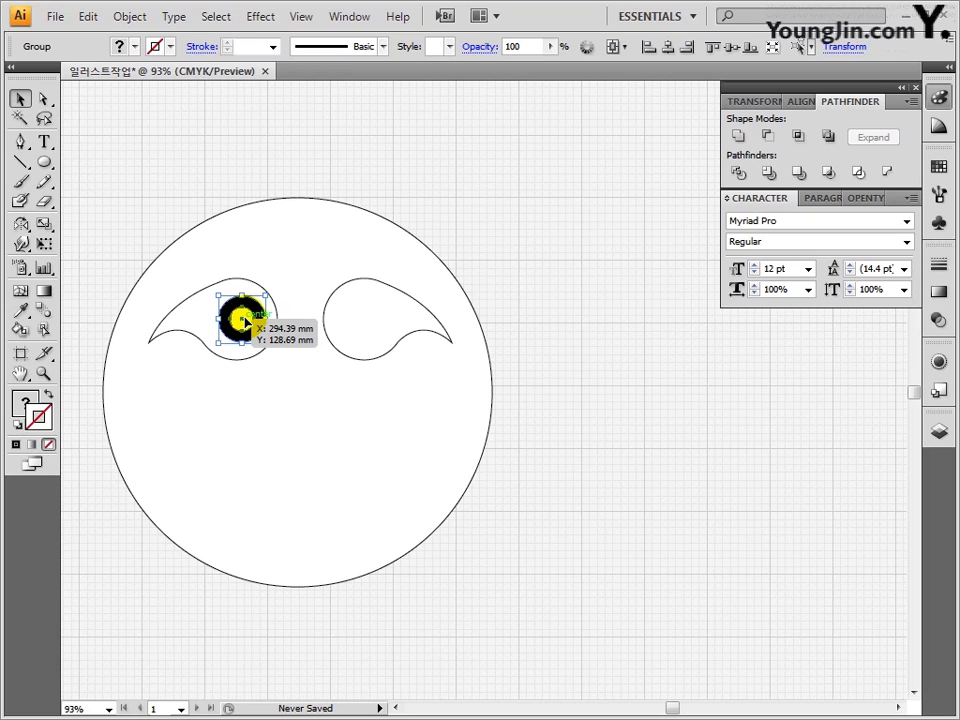
pyautogui.moveTo(245, 320); pyautogui.dragTo(364, 321)
pyautogui.click(557, 420)
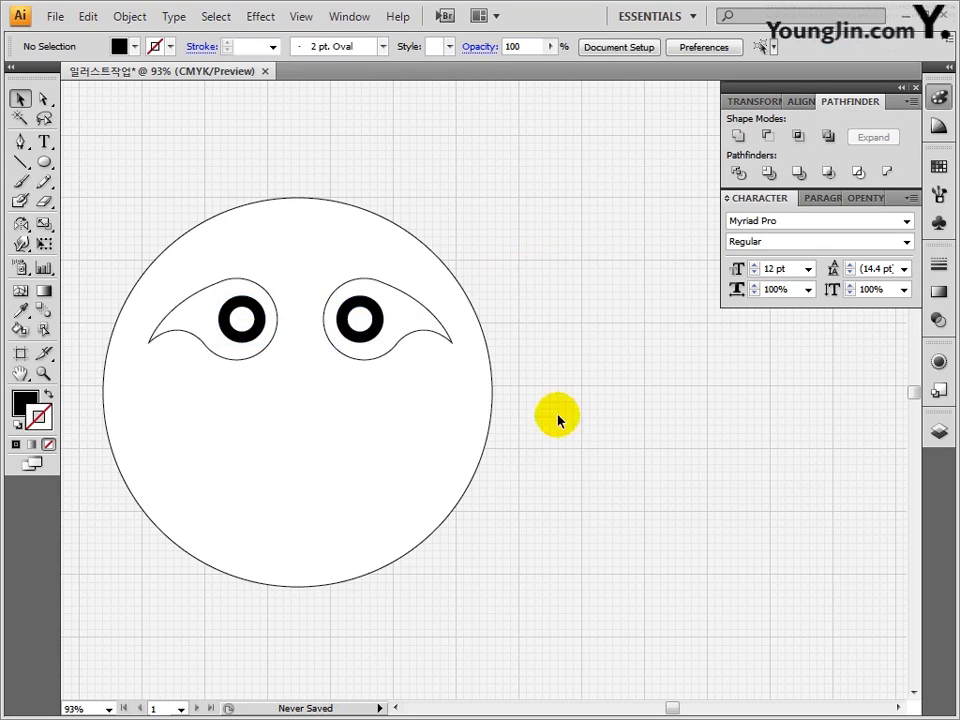
# Step: Choose the Pen tool and set the fill colour to white with K 0
pyautogui.moveTo(672, 708); pyautogui.dragTo(667, 708)
pyautogui.click(21, 143)
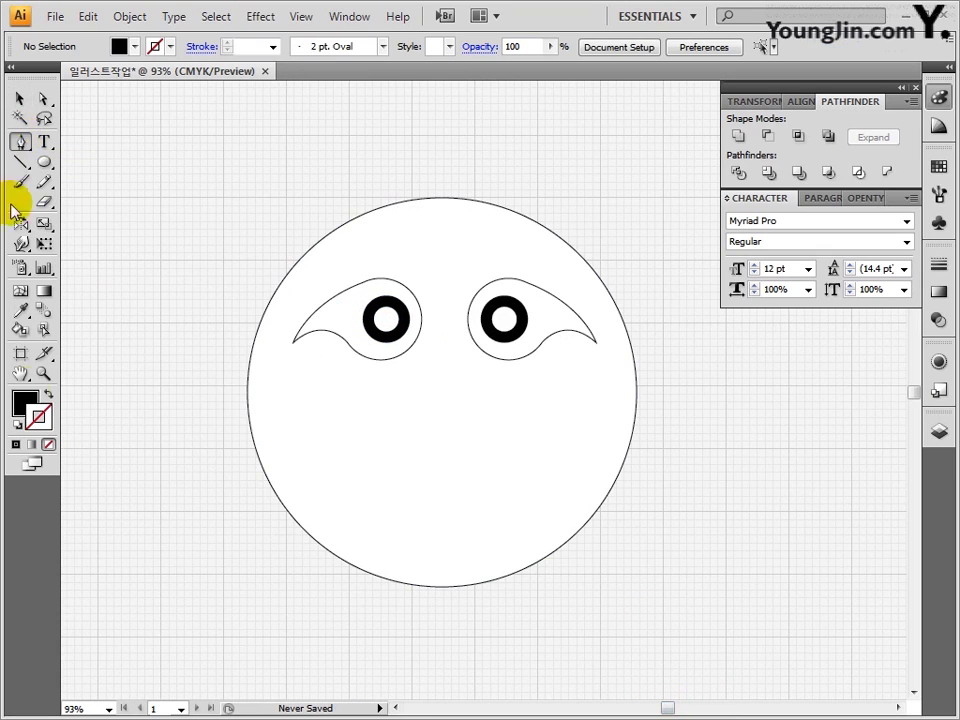
pyautogui.doubleClick(25, 403)
pyautogui.moveTo(665, 476); pyautogui.dragTo(636, 480)
pyautogui.write('0')
pyautogui.press('Return')
# Step: Set the stroke colour to black with C 0, M 0, Y 0, K 100
pyautogui.doubleClick(40, 418)
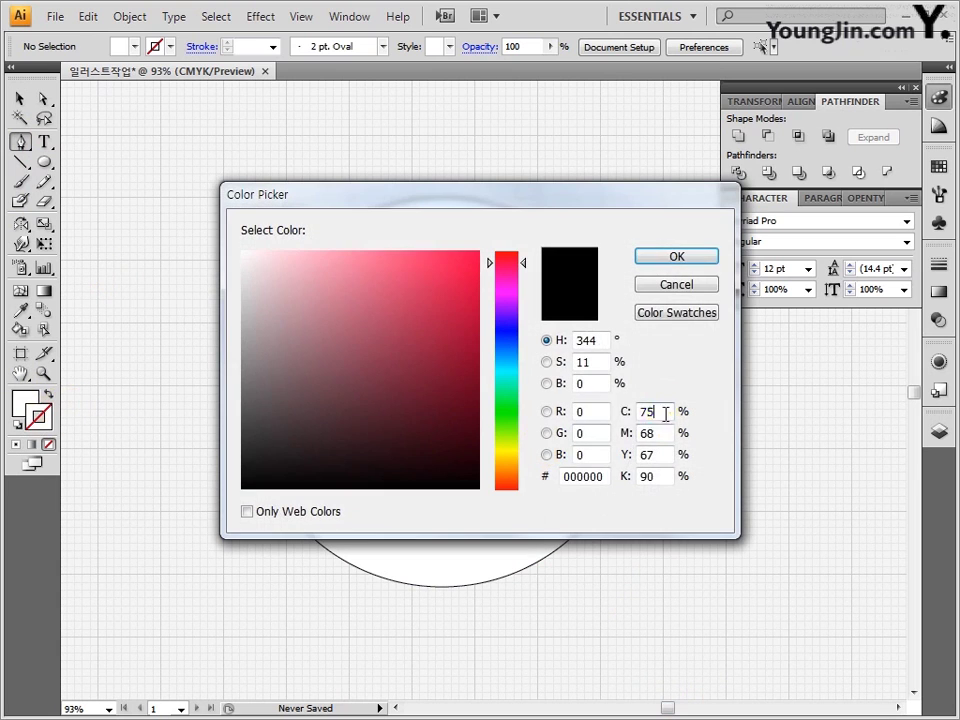
pyautogui.moveTo(665, 413); pyautogui.dragTo(624, 413)
pyautogui.write('0')
pyautogui.press('Tab')
pyautogui.write('0\t0')
pyautogui.press('Tab')
pyautogui.write('100')
pyautogui.press('Return')
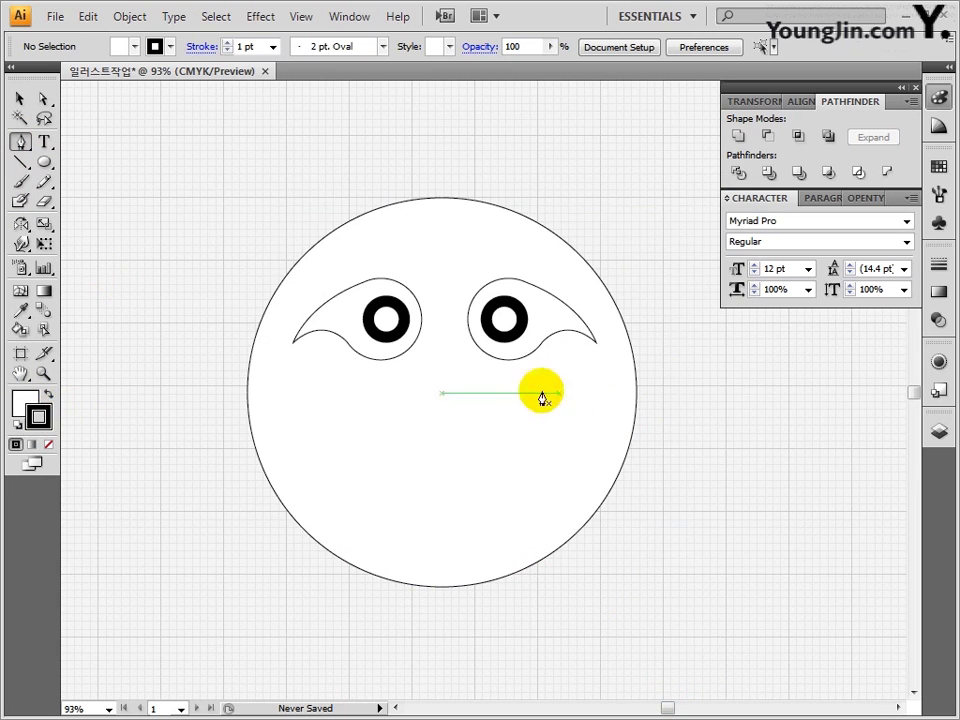
# Step: Draw the left half of the nose as a narrow closed triangle on the face's vertical centre line, starting between the eyes
pyautogui.click(441, 325)
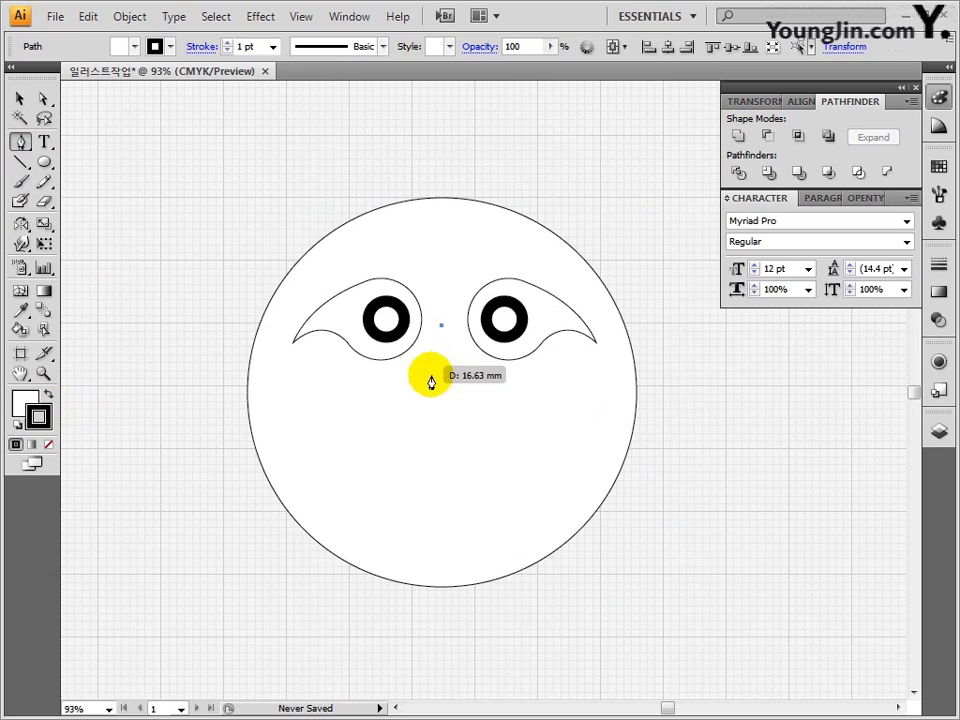
pyautogui.click(410, 438)
pyautogui.click(441, 423)
pyautogui.click(441, 326)
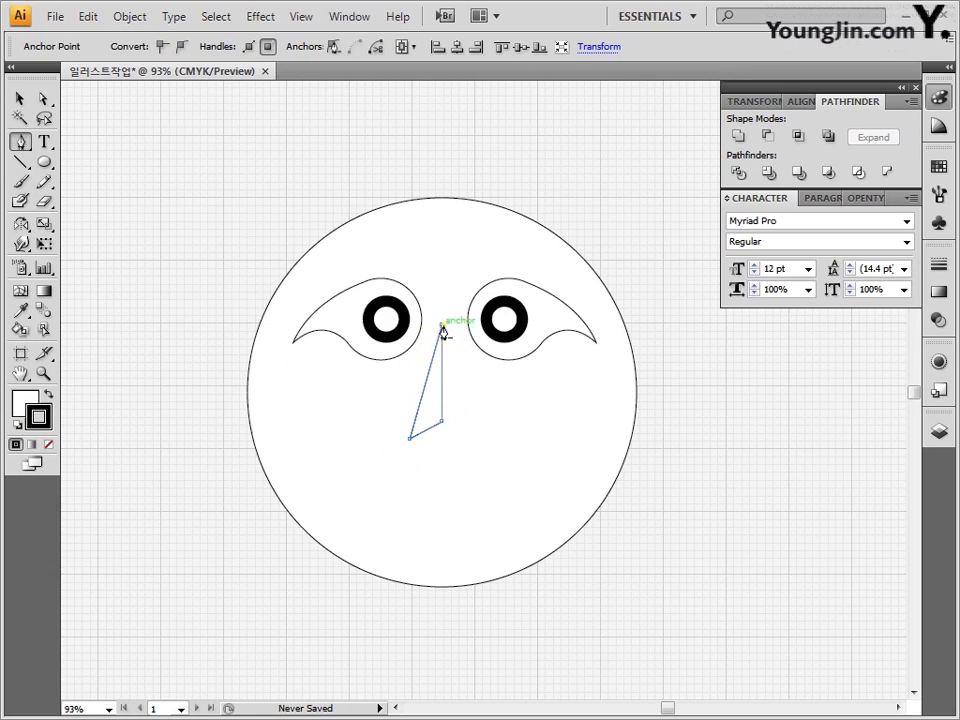
# Step: Make a vertically reflected copy of the half-nose triangle and place it against the centre line as the right half
pyautogui.press('v')
pyautogui.click(421, 388)
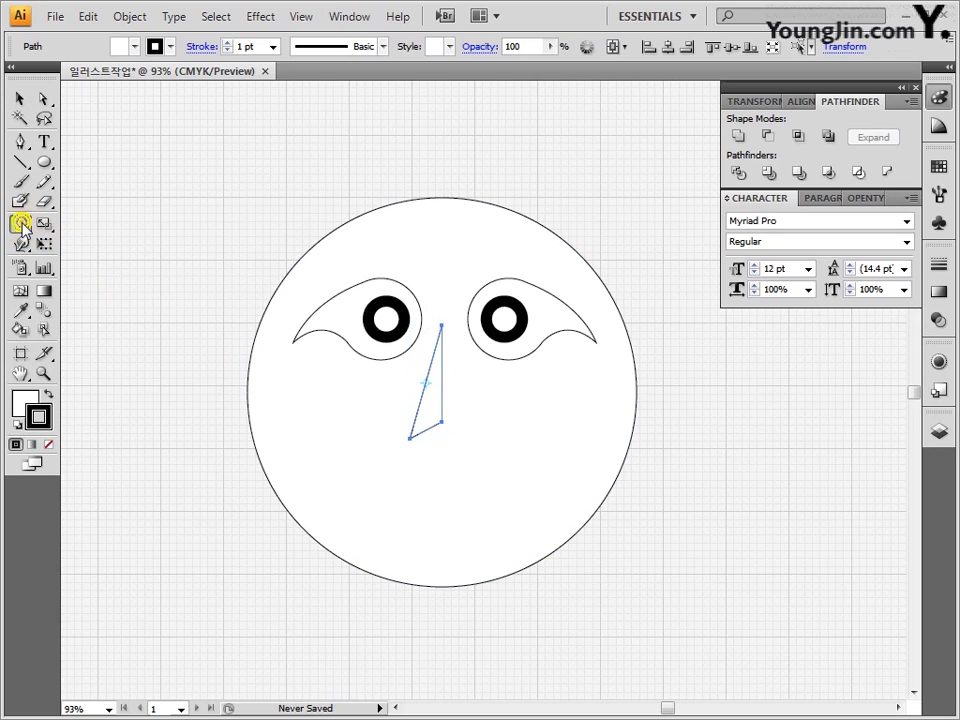
pyautogui.doubleClick(21, 224)
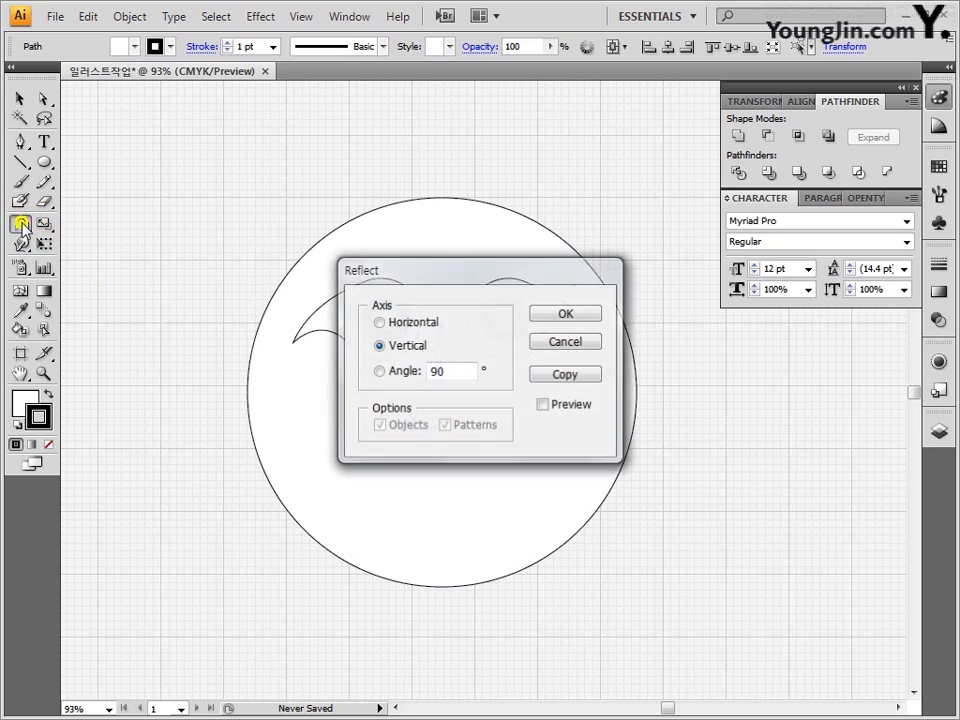
pyautogui.click(555, 375)
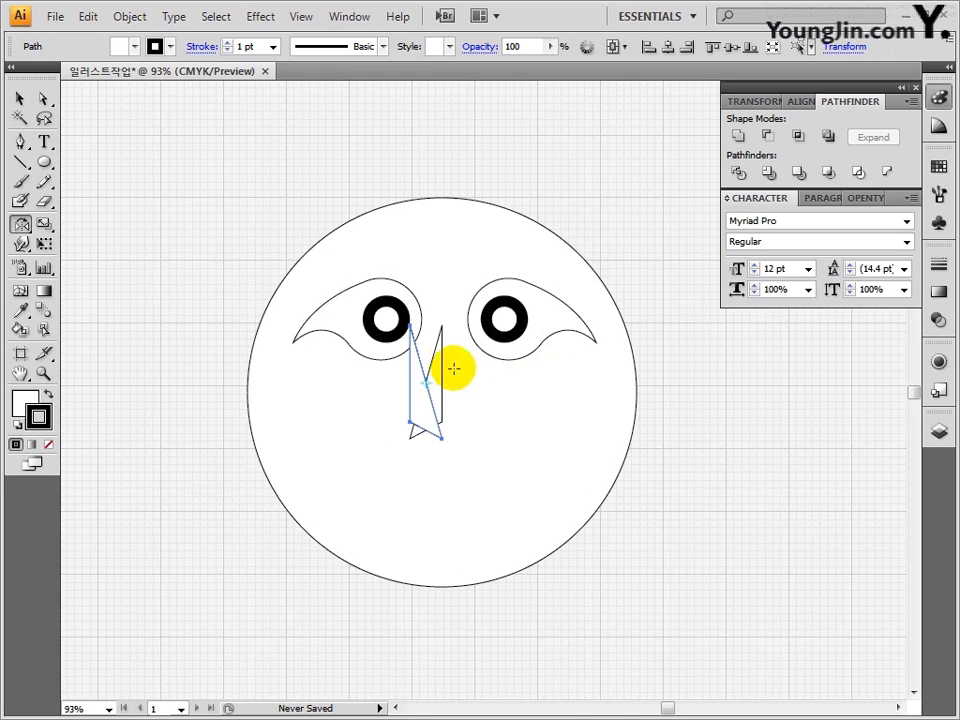
pyautogui.moveTo(409, 399); pyautogui.dragTo(443, 399)
pyautogui.click(196, 243)
# Step: Draw a flat triangle about 26 mm wide closing the nose's underside between its two lower corners and the centre point, and deselect it
pyautogui.click(20, 141)
pyautogui.click(442, 422)
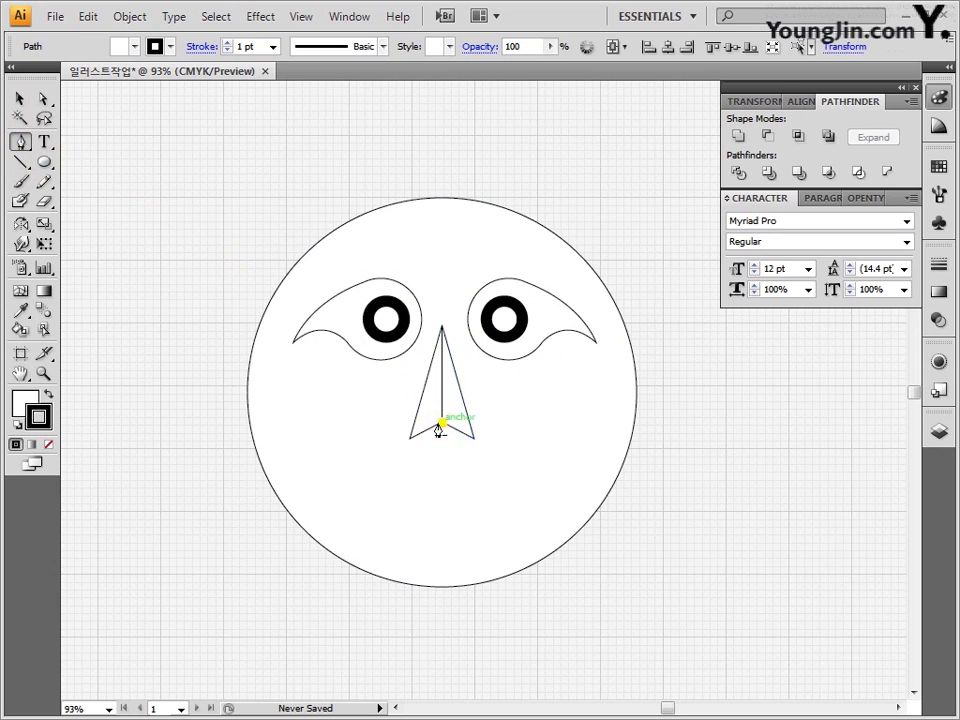
pyautogui.click(410, 439)
pyautogui.click(472, 439)
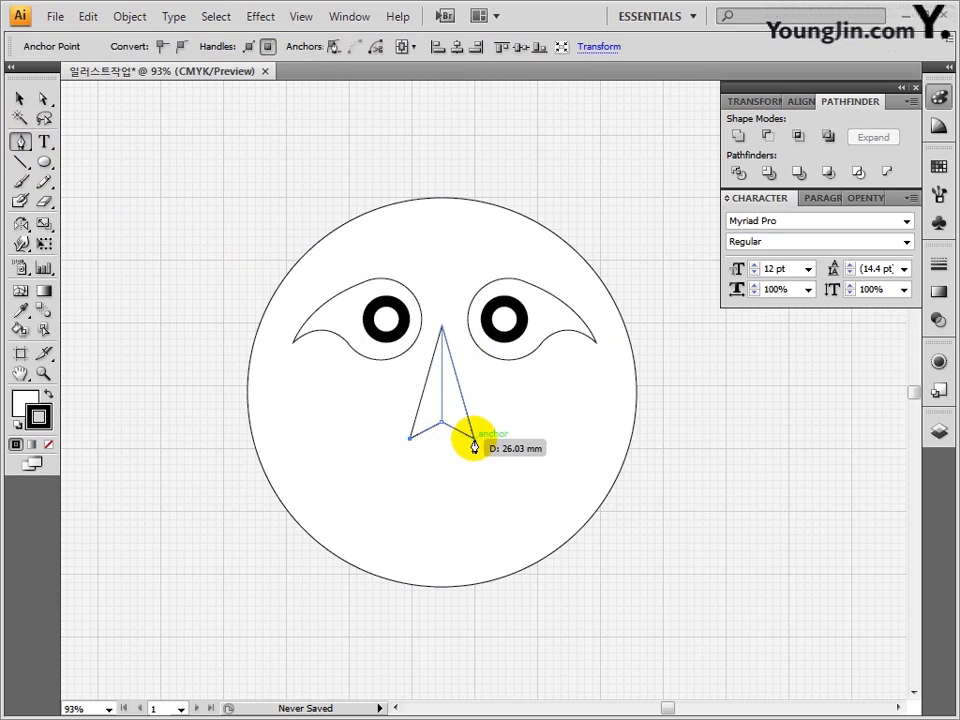
pyautogui.click(442, 427)
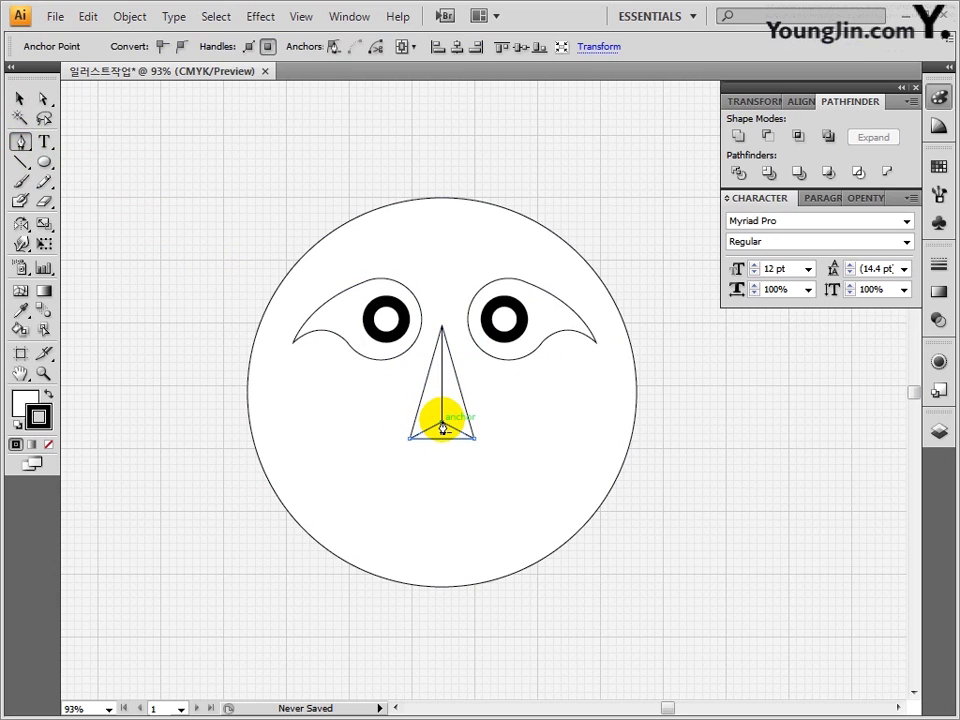
pyautogui.hotkey('ctrl', 'shift', 'a')
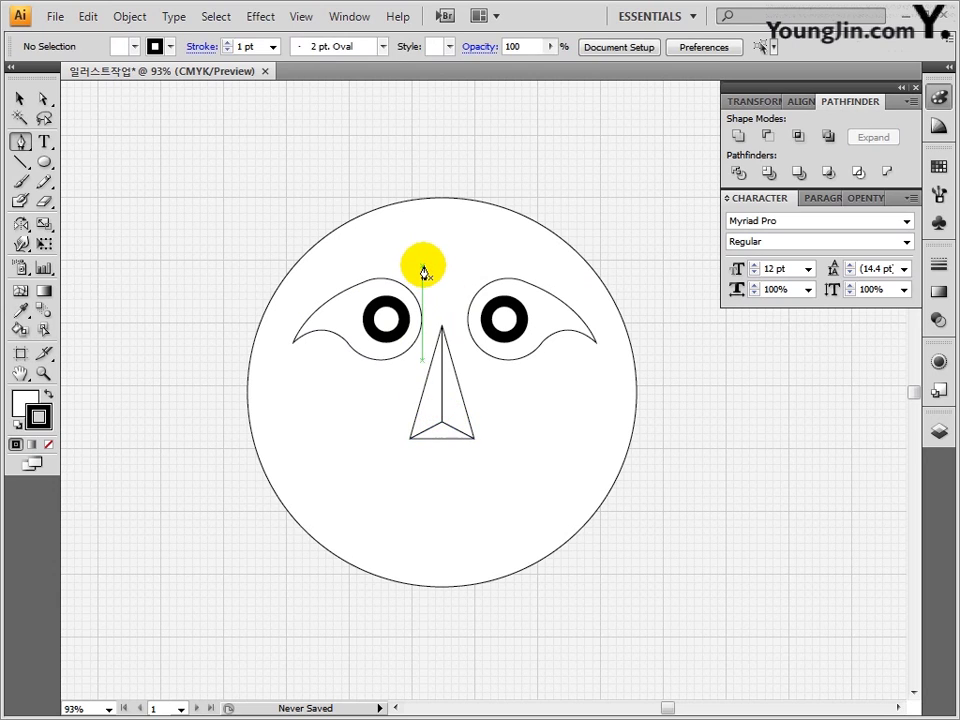
# Step: Draw a closed triangular eyebrow with a horizontal base about 58 mm long above the left eye
pyautogui.click(423, 265)
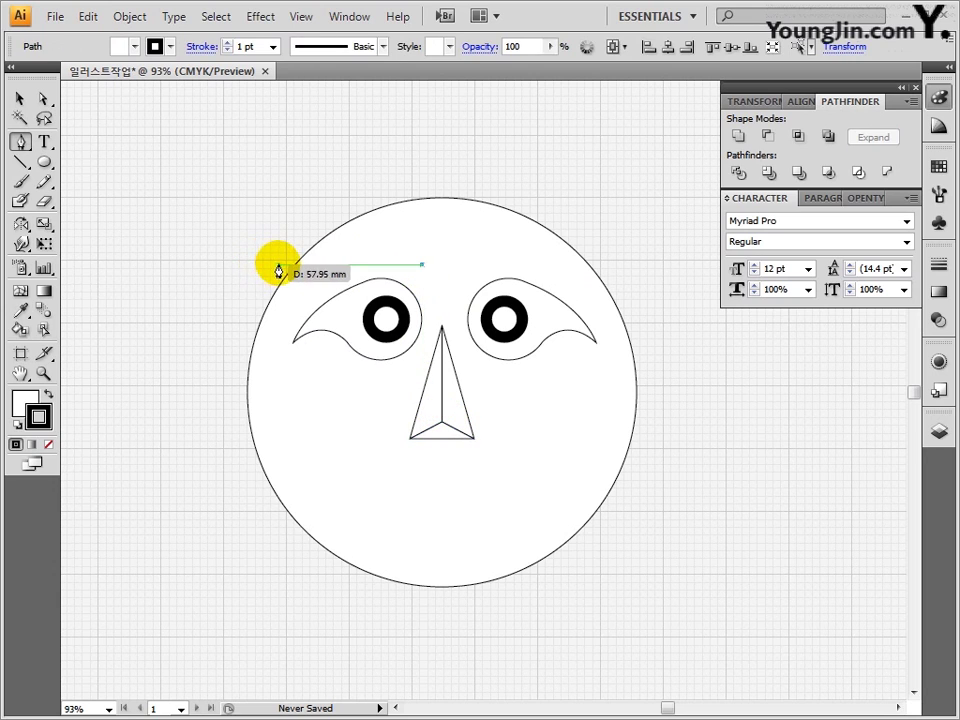
pyautogui.click(277, 265)
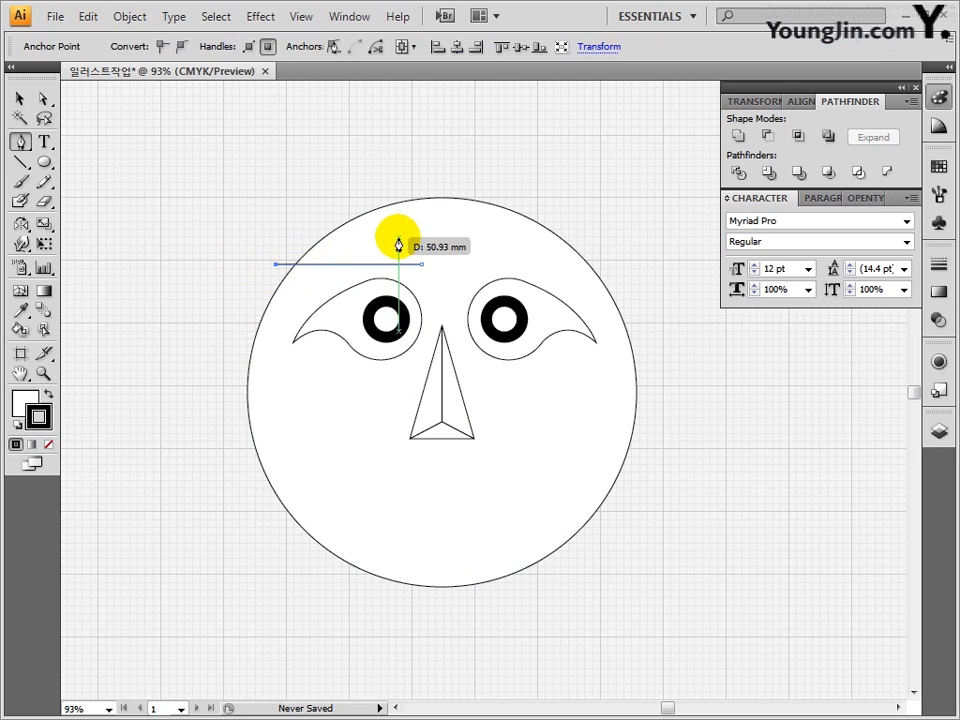
pyautogui.click(398, 240)
pyautogui.click(422, 264)
# Step: Make a vertically reflected copy of the left eyebrow and place it level with the original above the right eye
pyautogui.click(20, 98)
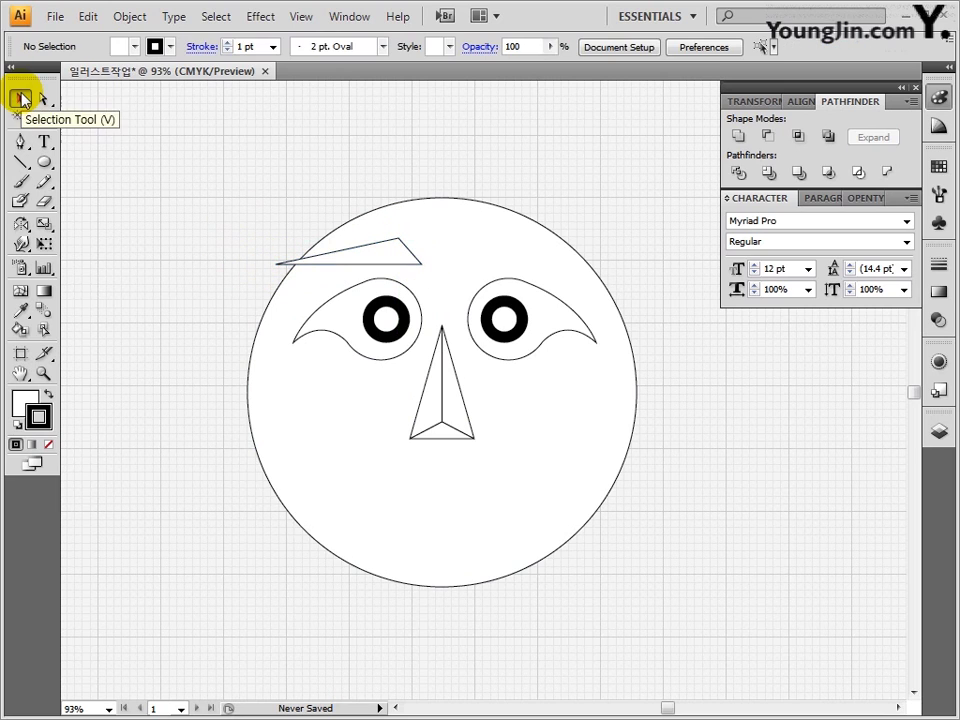
pyautogui.click(371, 247)
pyautogui.click(20, 226)
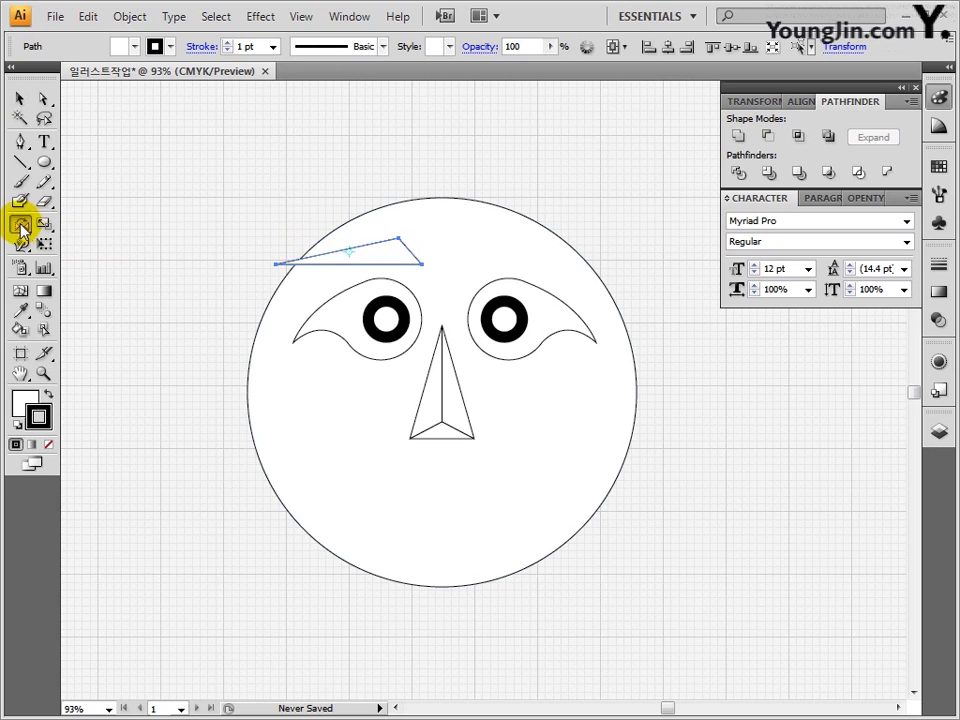
pyautogui.doubleClick(20, 226)
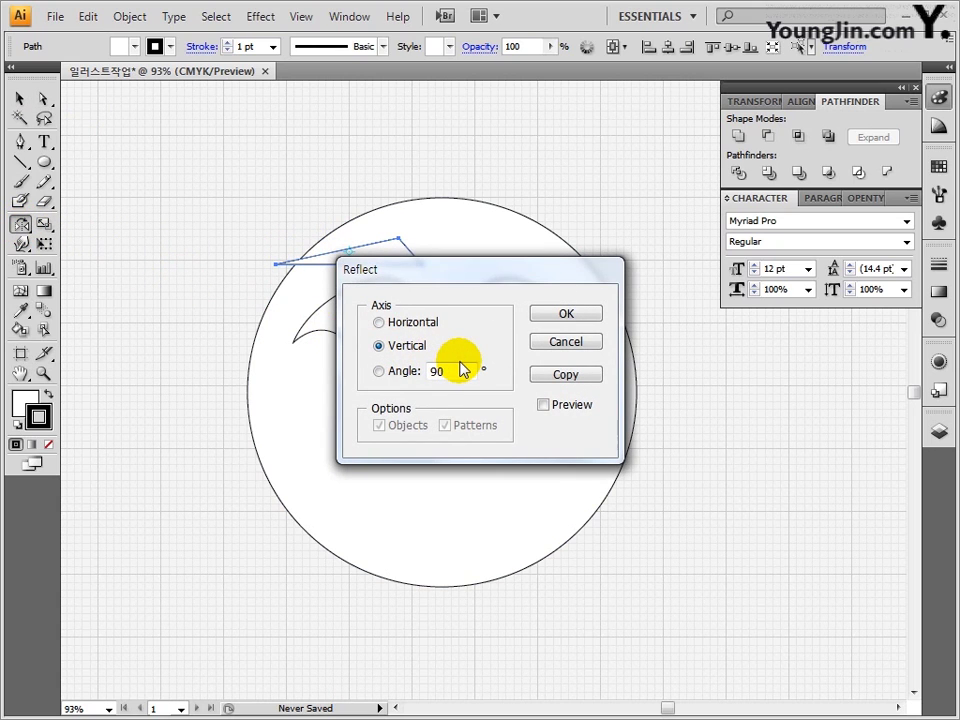
pyautogui.click(566, 376)
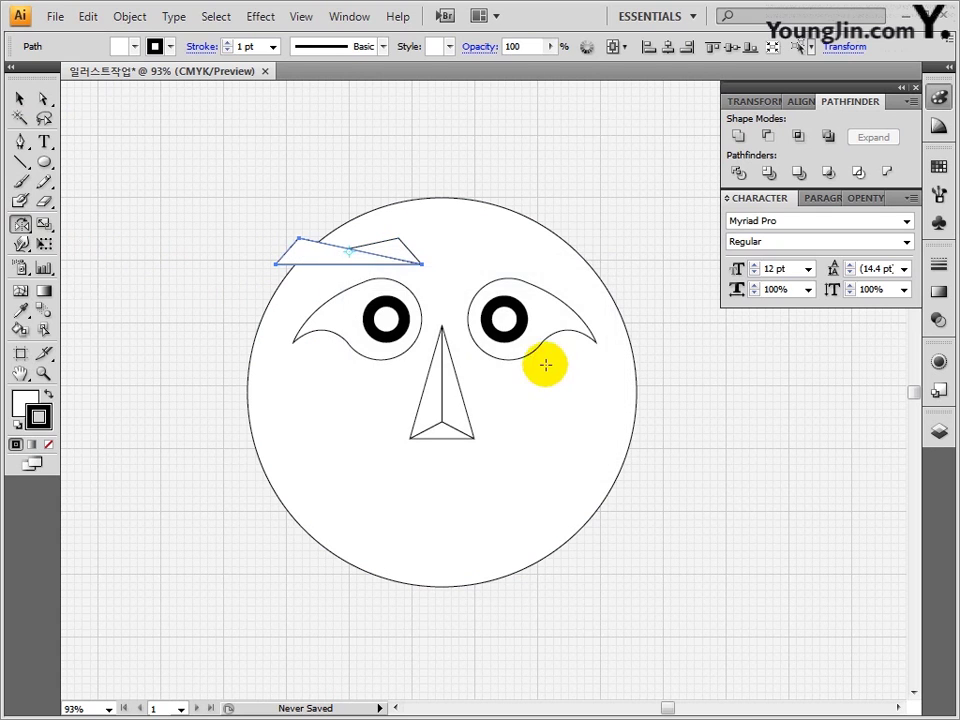
pyautogui.moveTo(348, 252); pyautogui.dragTo(531, 257)
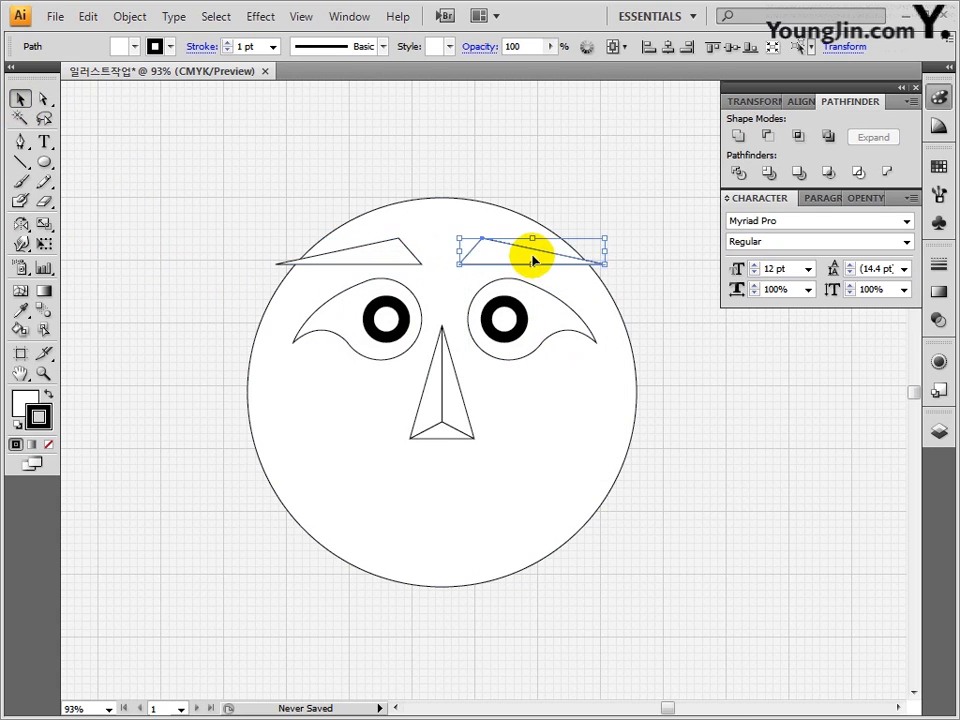
pyautogui.click(170, 224)
# Step: Draw a wide closed mouth below the nose with a straight V-shaped upper edge and a curved lower edge
pyautogui.scroll(-3, 229, 360)
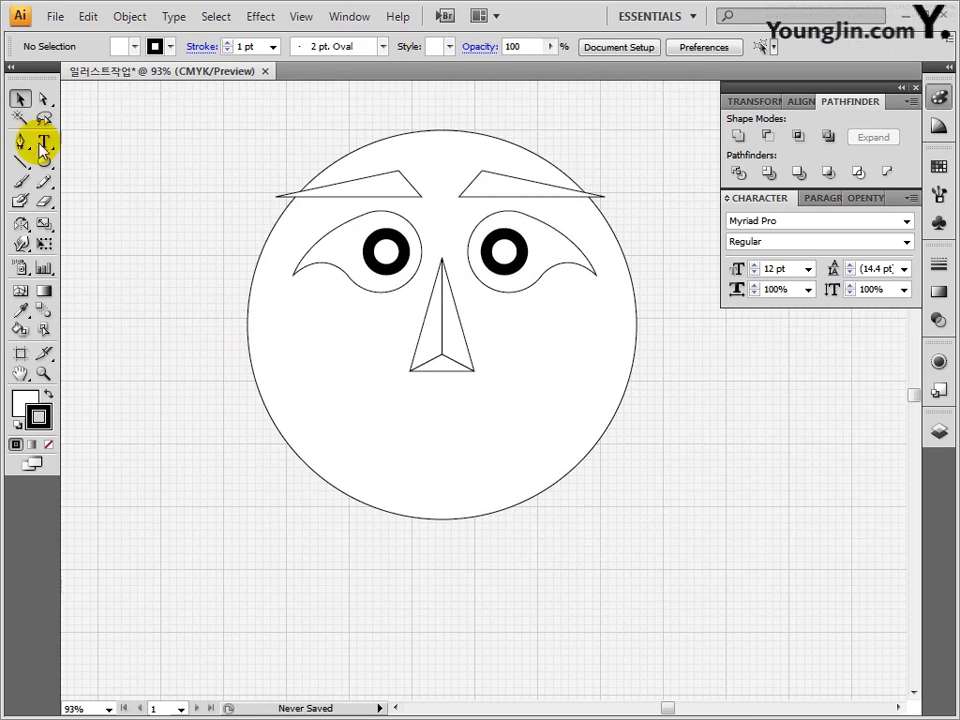
pyautogui.click(20, 142)
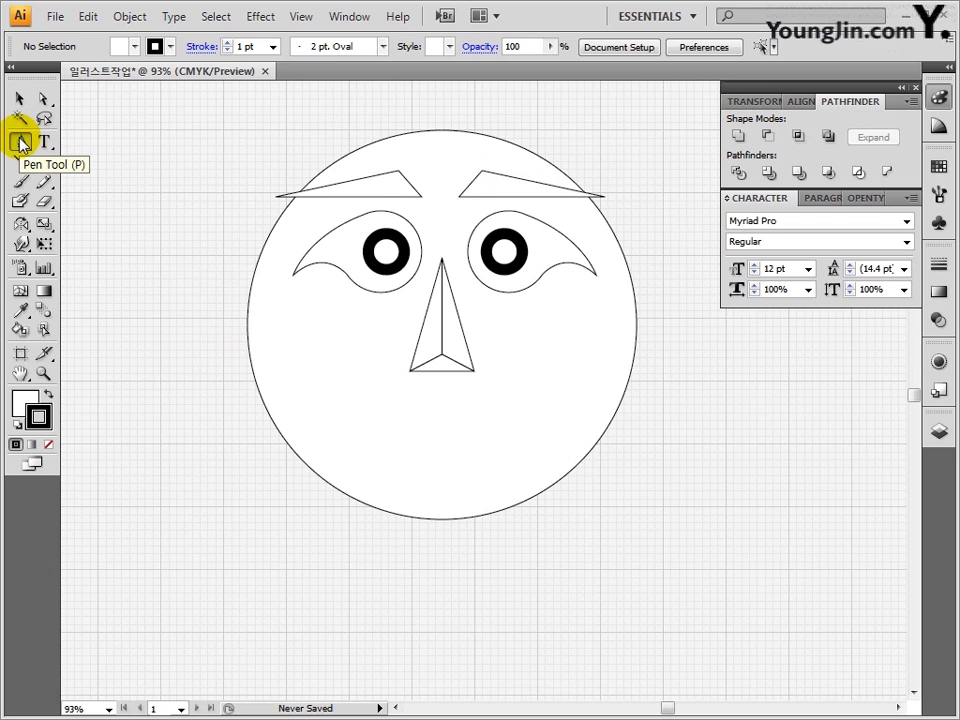
pyautogui.click(293, 371)
pyautogui.click(441, 416)
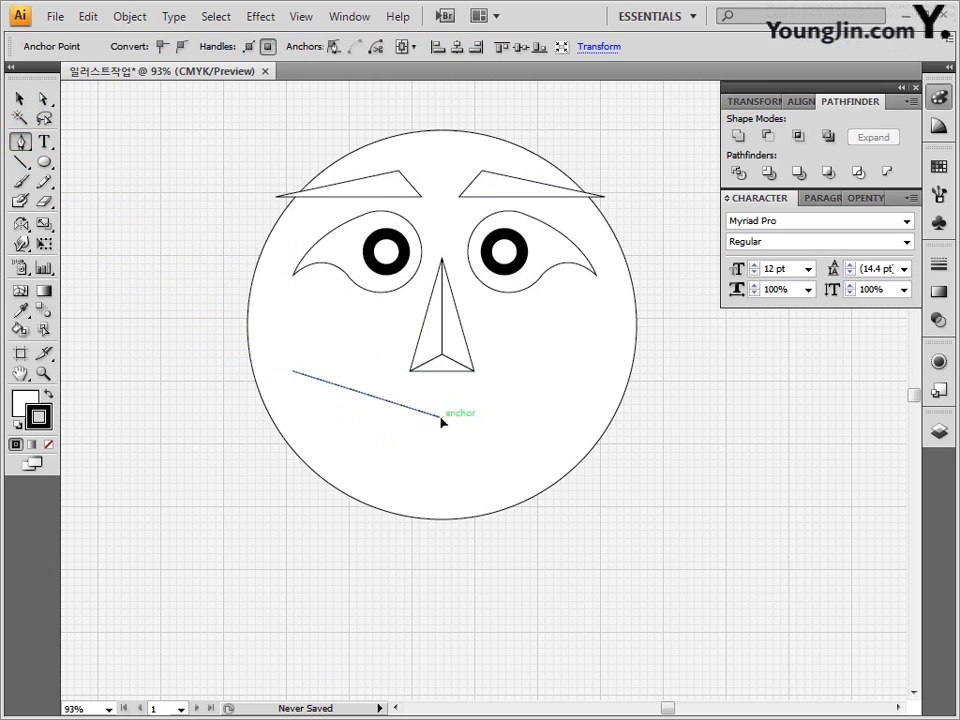
pyautogui.click(596, 371)
pyautogui.moveTo(441, 489); pyautogui.dragTo(311, 491)
pyautogui.moveTo(293, 371); pyautogui.dragTo(272, 252)
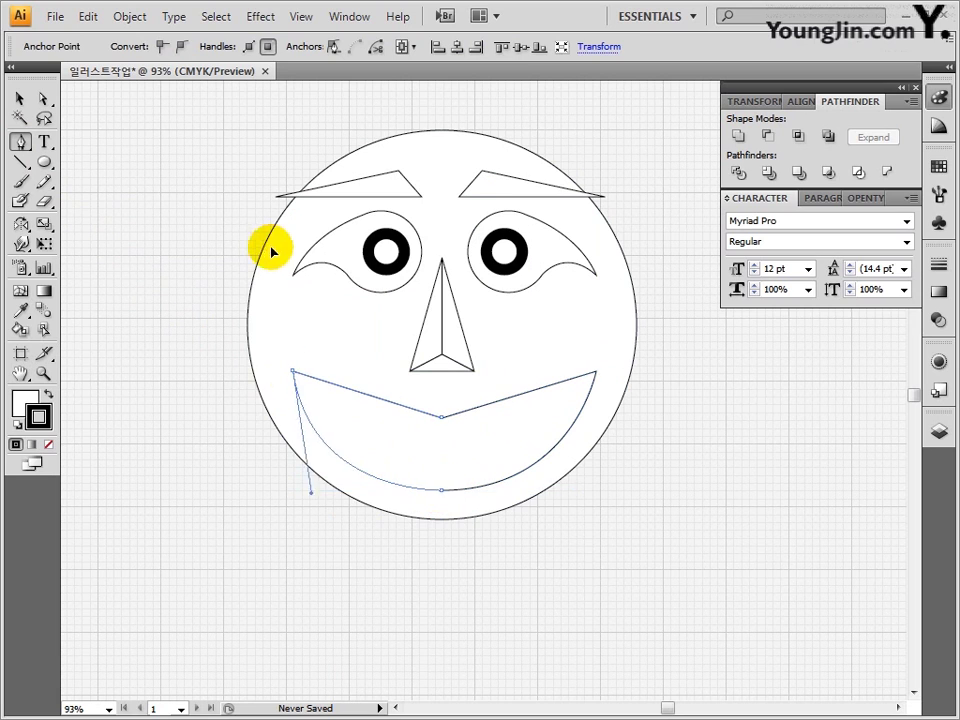
pyautogui.click(19, 98)
pyautogui.click(163, 214)
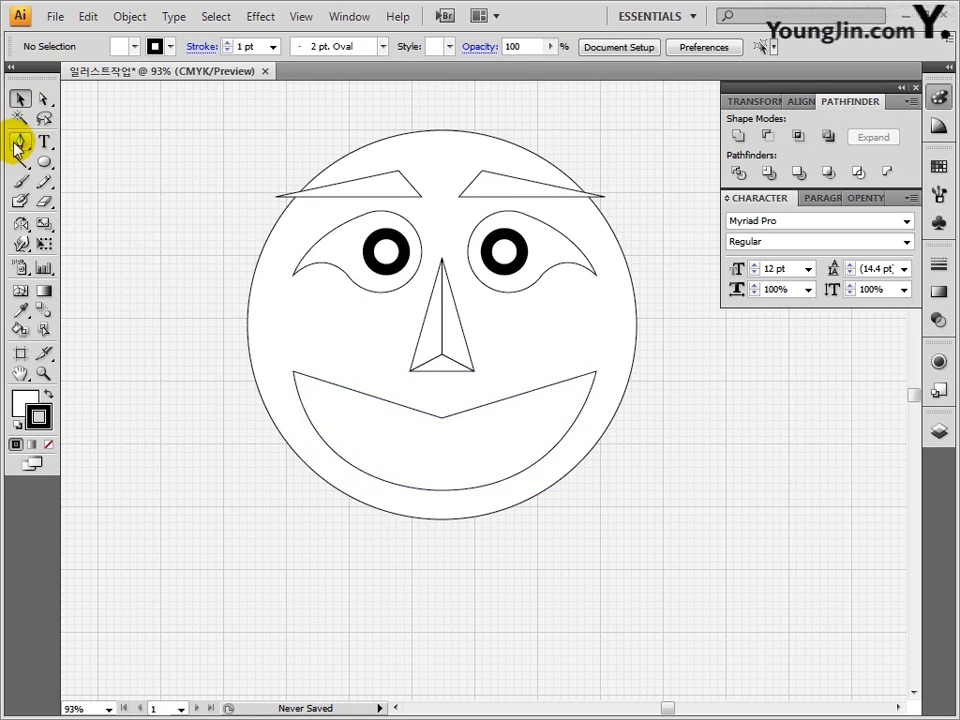
# Step: Draw a small downward-pointing triangular tooth about 9 mm wide in the left corner of the mouth
pyautogui.click(19, 145)
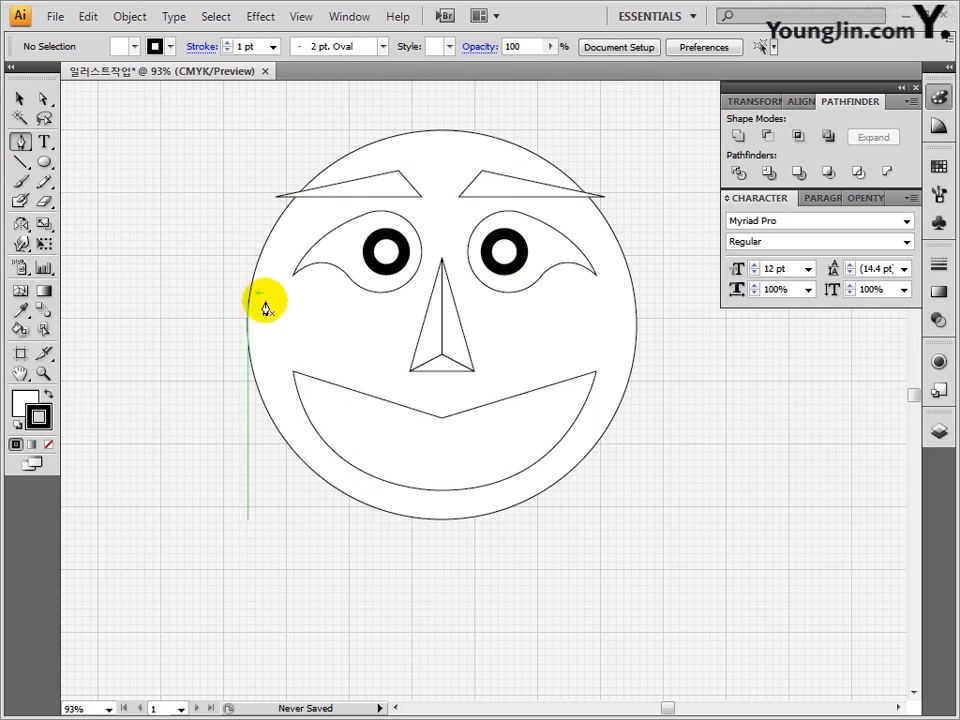
pyautogui.click(310, 384)
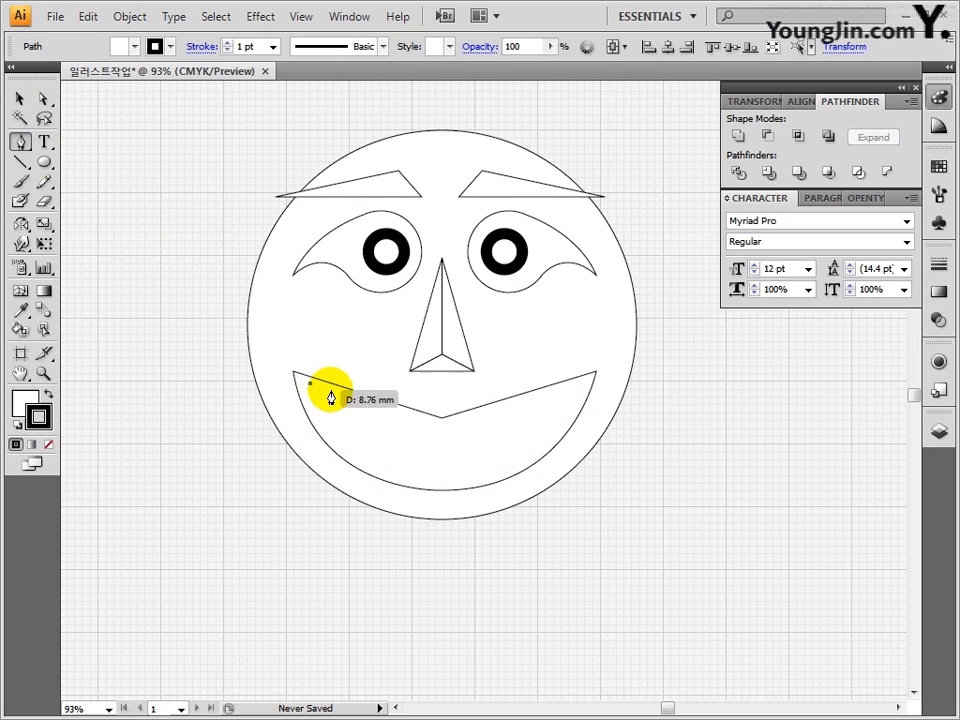
pyautogui.click(331, 391)
pyautogui.click(320, 408)
pyautogui.click(310, 384)
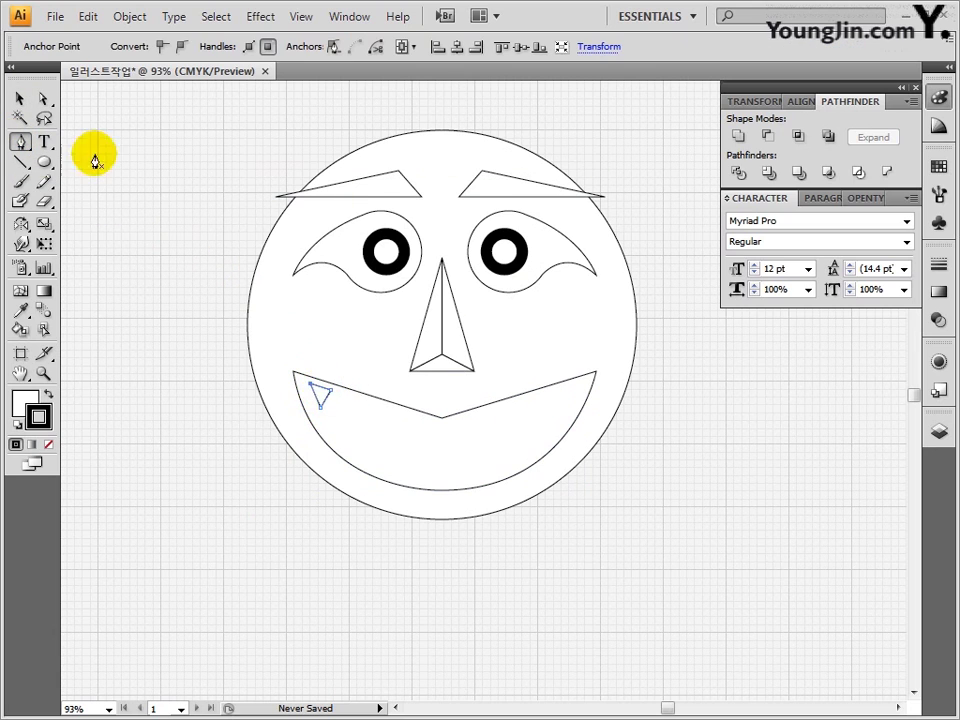
# Step: Make a vertically reflected copy of the corner tooth and place it in the right corner of the mouth
pyautogui.doubleClick(20, 223)
pyautogui.click(553, 377)
pyautogui.click(20, 98)
pyautogui.moveTo(321, 396); pyautogui.dragTo(574, 398)
pyautogui.hotkey('ctrl', 'shift', 'a')
# Step: Draw an upward-pointing triangular tooth at the middle of the mouth's lower edge
pyautogui.press('p')
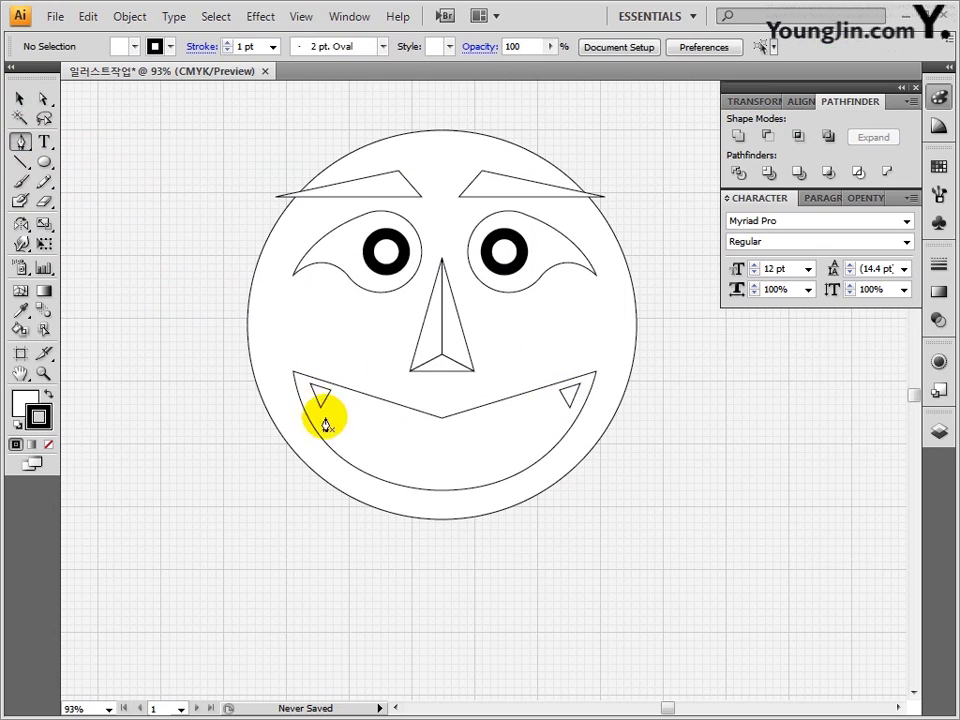
pyautogui.click(431, 478)
pyautogui.click(459, 478)
pyautogui.click(445, 446)
pyautogui.click(431, 478)
pyautogui.click(19, 98)
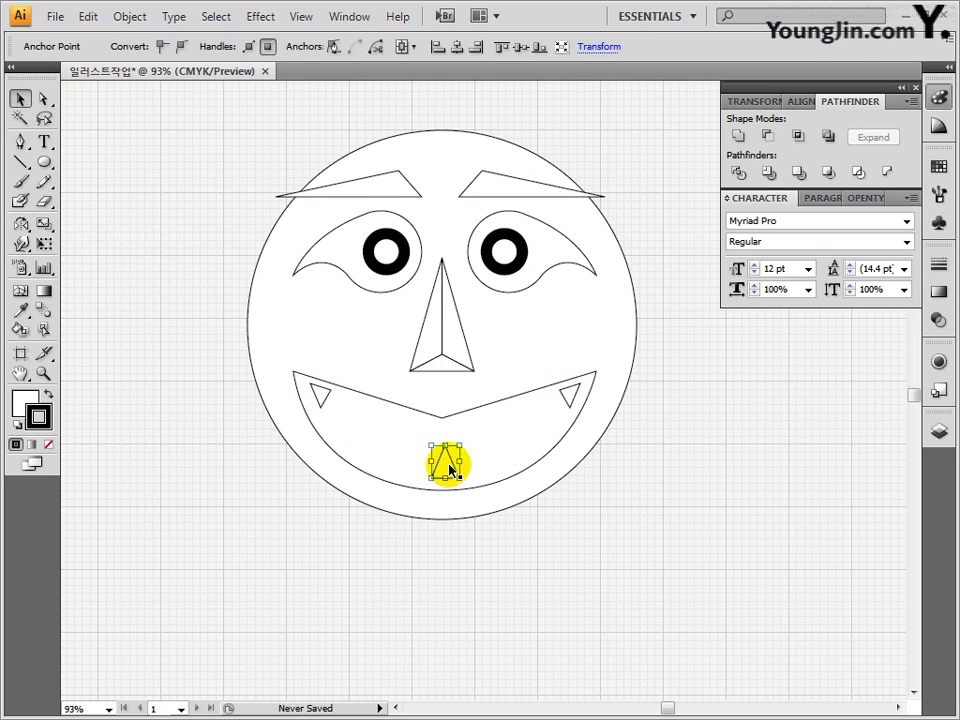
# Step: Place rotated copies of the middle lower tooth along the mouth's lower curve on both sides
pyautogui.moveTo(450, 467); pyautogui.dragTo(497, 433)
pyautogui.moveTo(480, 463); pyautogui.dragTo(490, 453)
pyautogui.moveTo(396, 464); pyautogui.dragTo(353, 437)
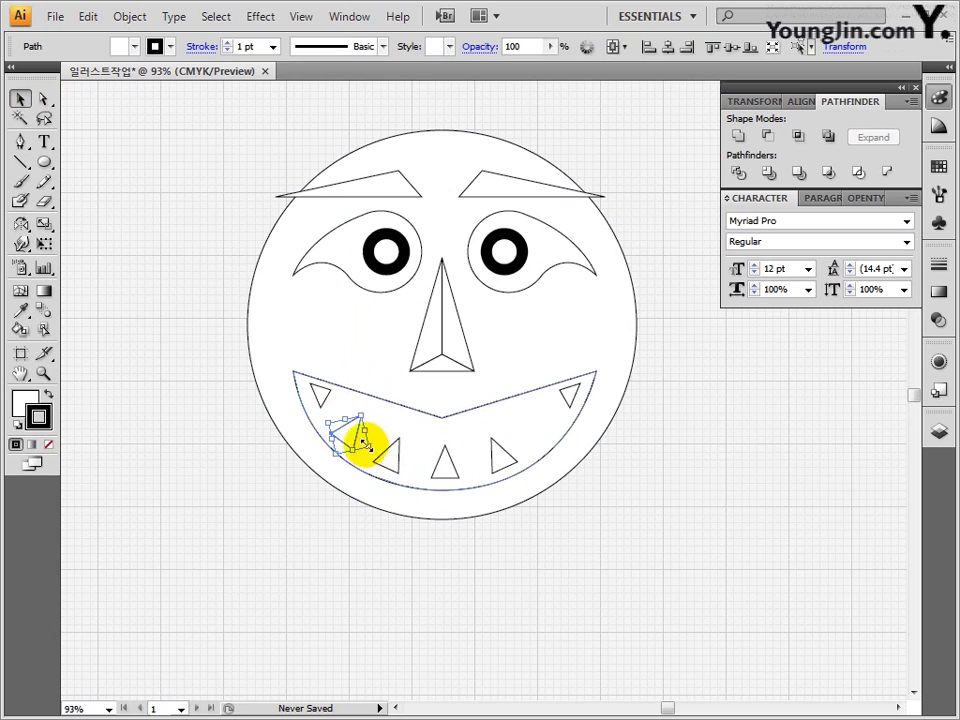
# Step: Use reflected and moved copies of the teeth to complete the lower right row and the inner upper teeth on both sides
pyautogui.doubleClick(20, 223)
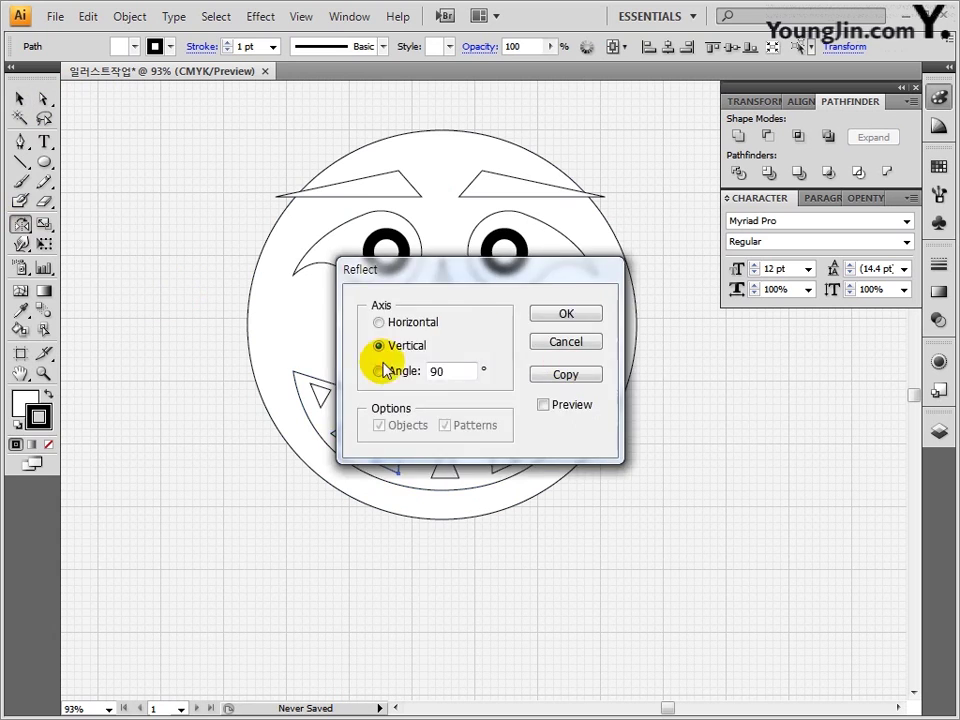
pyautogui.click(563, 375)
pyautogui.press('v')
pyautogui.moveTo(384, 461); pyautogui.dragTo(478, 435)
pyautogui.click(20, 98)
pyautogui.moveTo(502, 431); pyautogui.dragTo(417, 431)
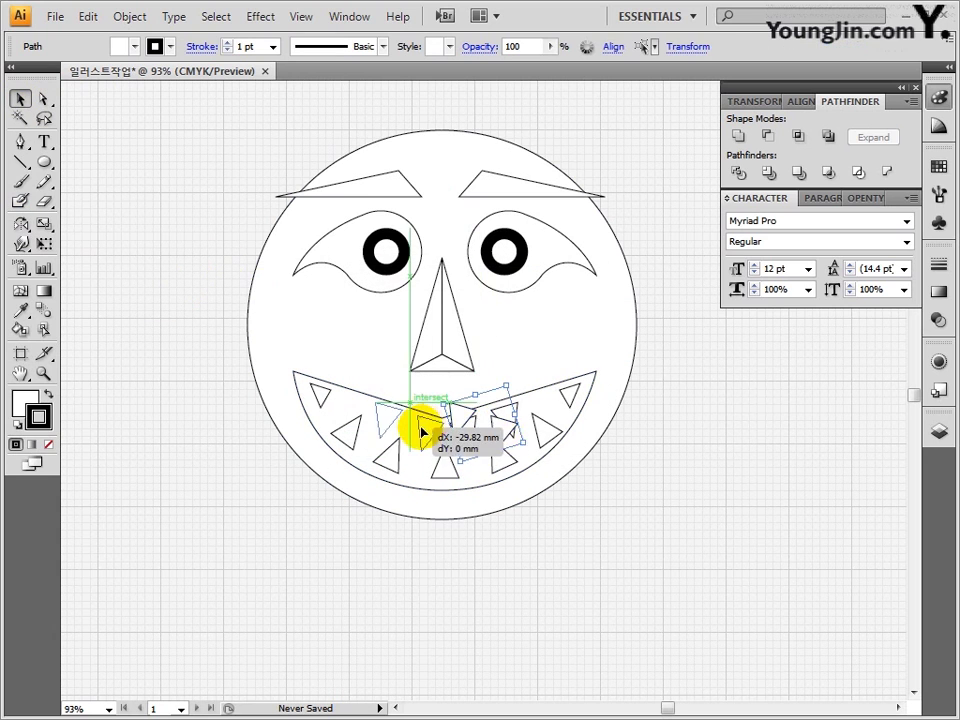
pyautogui.click(247, 427)
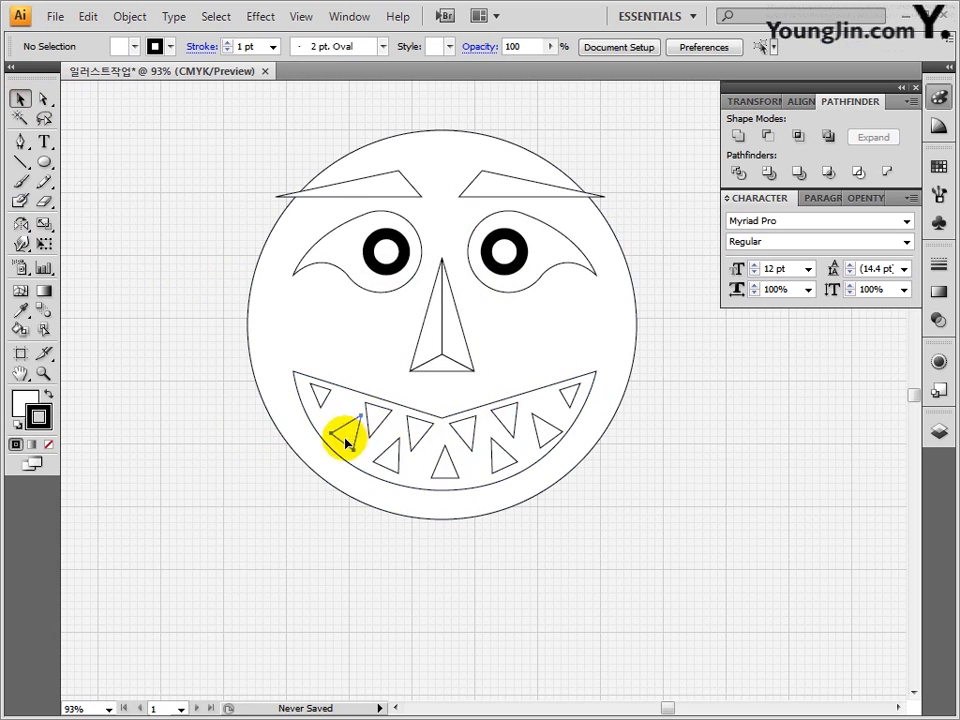
# Step: Draw a hat outline with a wide flat brim and a tapered, slanted-top crown over the top of the head using the Pen tool
pyautogui.scroll(3, 197, 441)
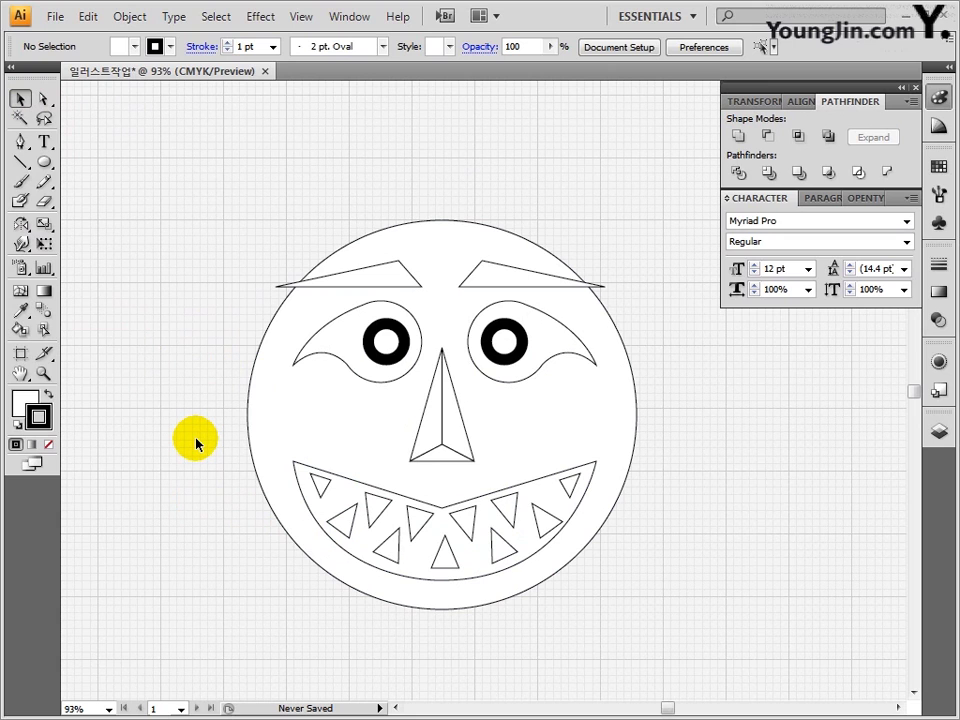
pyautogui.click(938, 97)
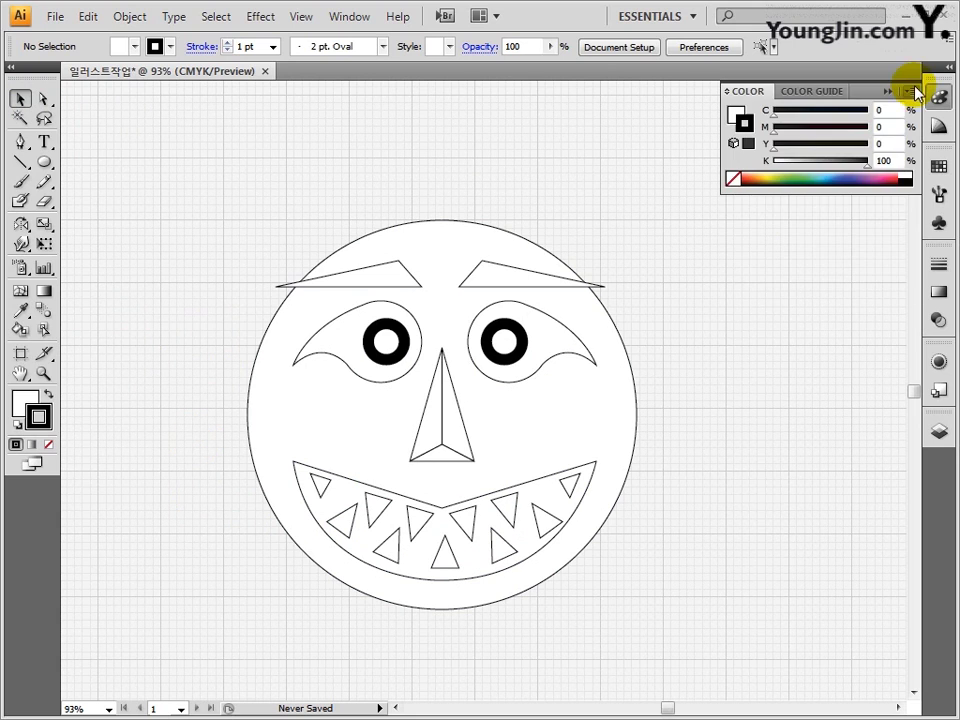
pyautogui.click(886, 91)
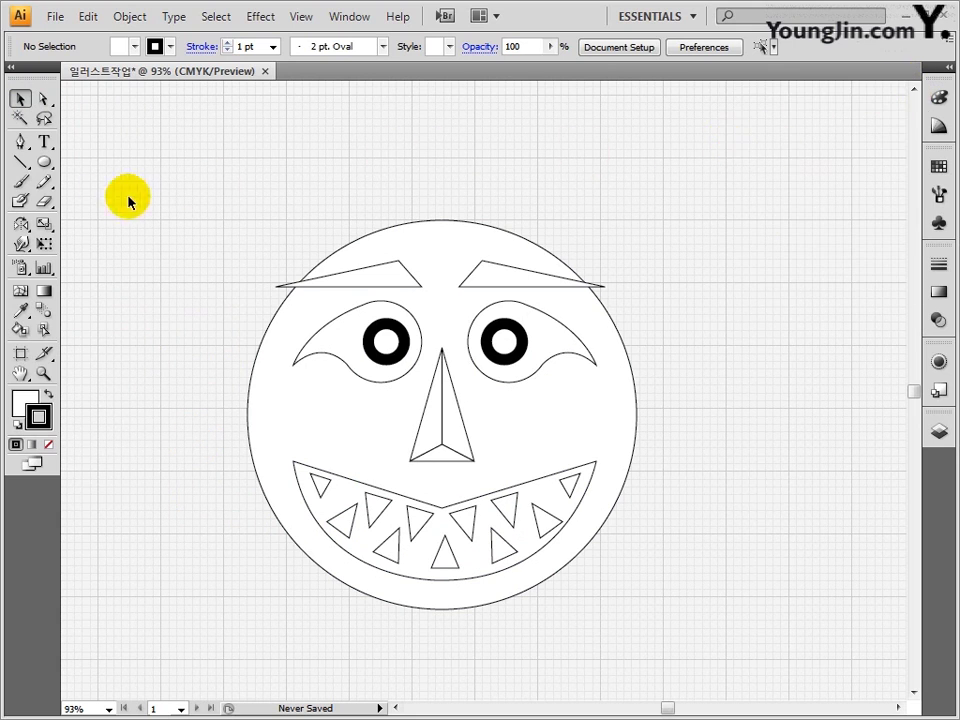
pyautogui.click(20, 141)
pyautogui.click(225, 280)
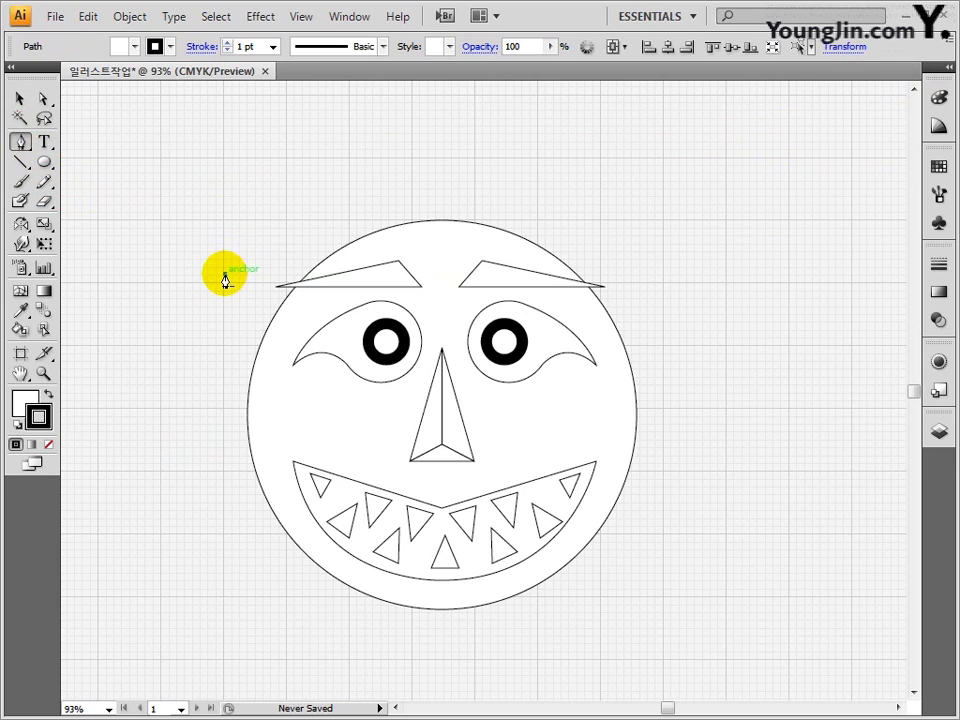
pyautogui.click(683, 273)
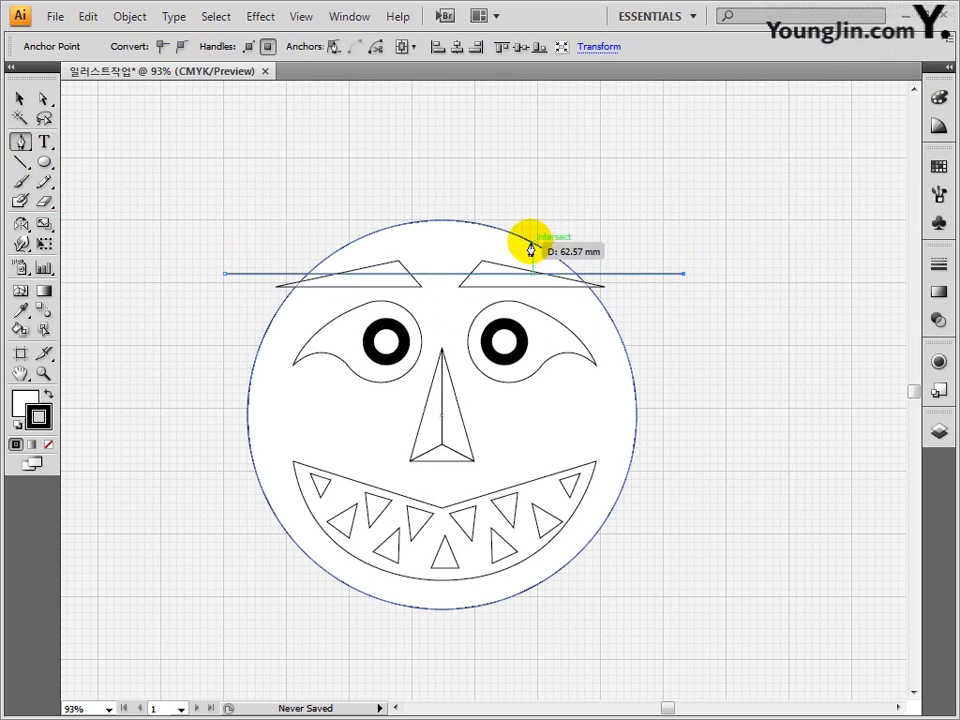
pyautogui.click(532, 227)
pyautogui.click(484, 101)
pyautogui.click(337, 118)
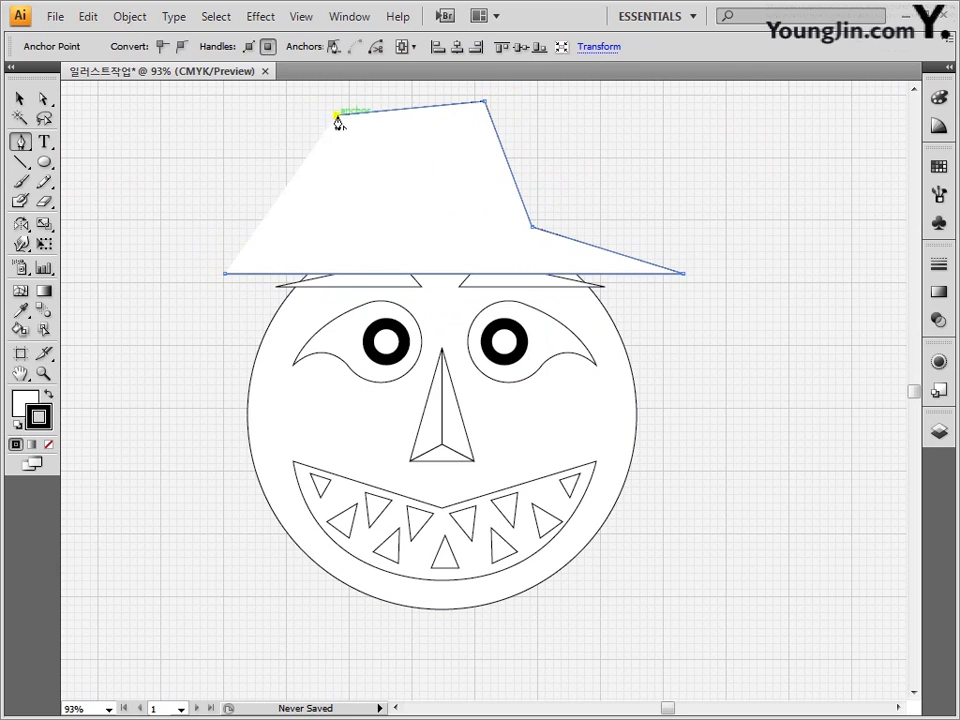
pyautogui.click(320, 227)
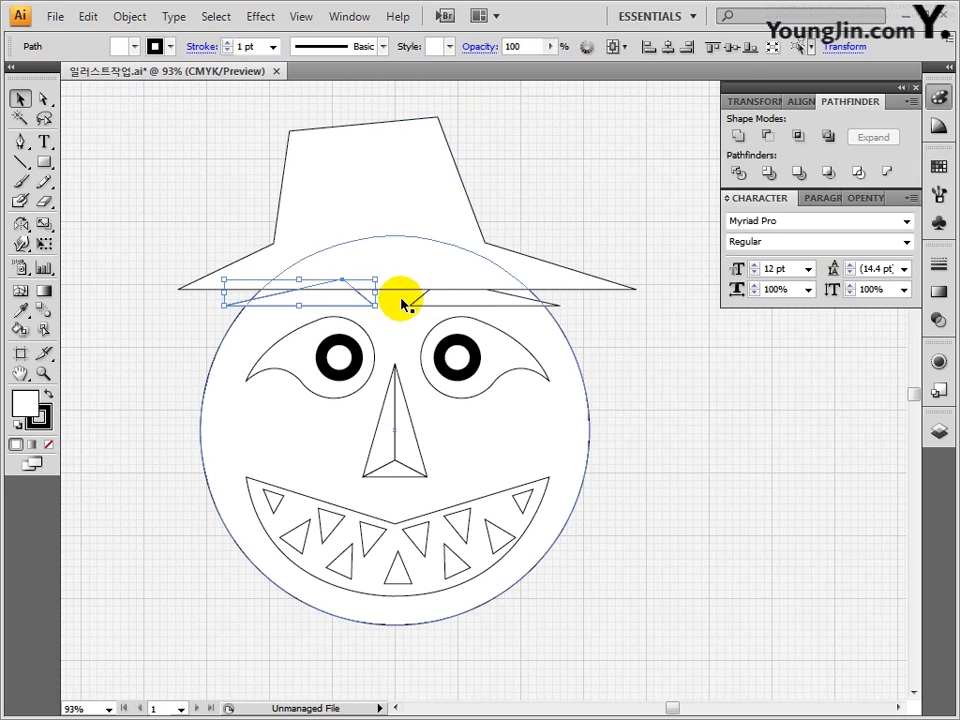
# Step: Bring both eyebrows to the front so they lie over the hat brim
pyautogui.keyDown('shift'); pyautogui.click(428, 304); pyautogui.keyUp('shift')
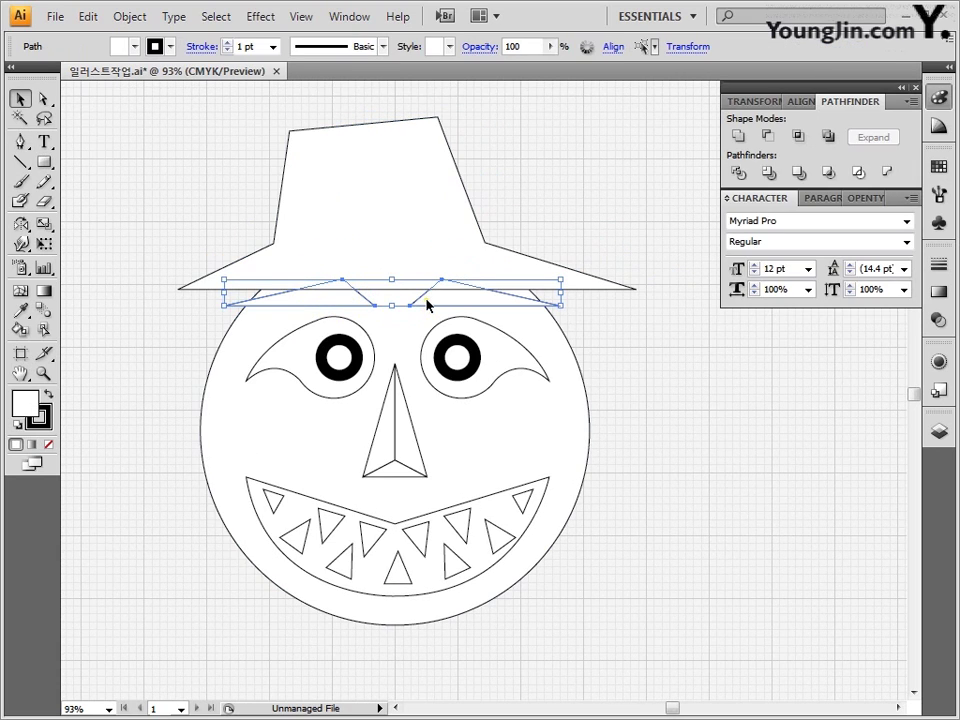
pyautogui.rightClick(426, 300)
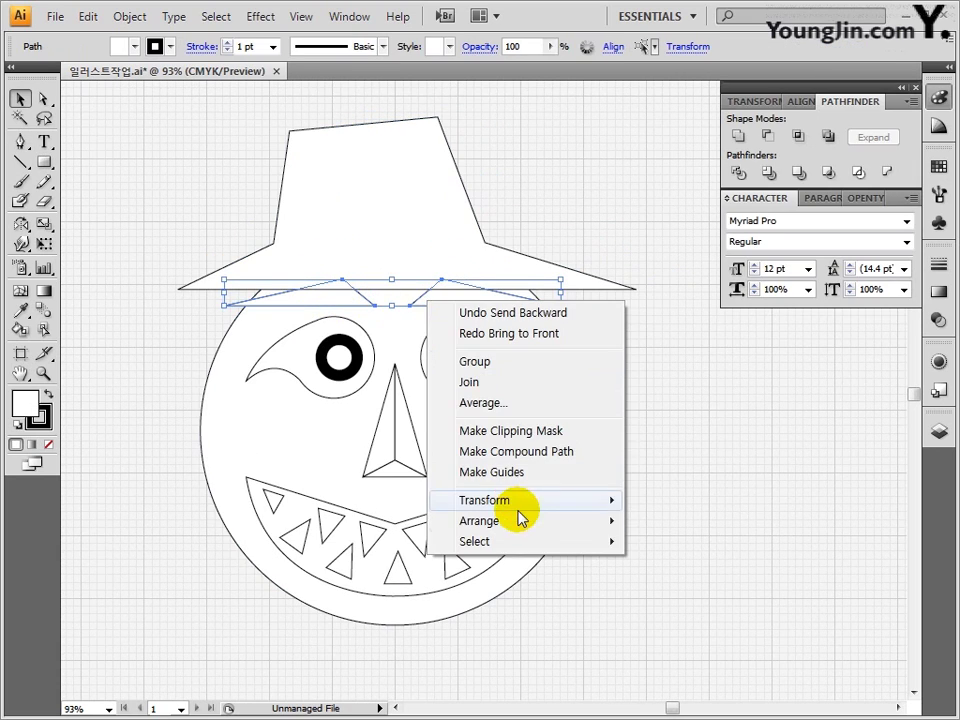
pyautogui.moveTo(520, 523)
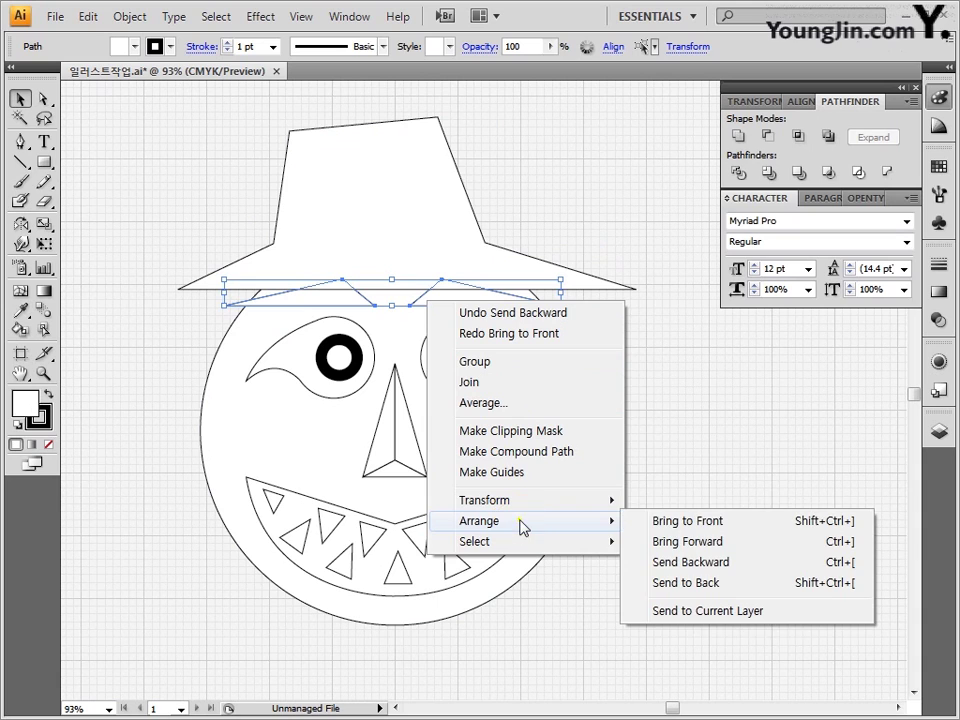
pyautogui.click(662, 521)
pyautogui.click(688, 478)
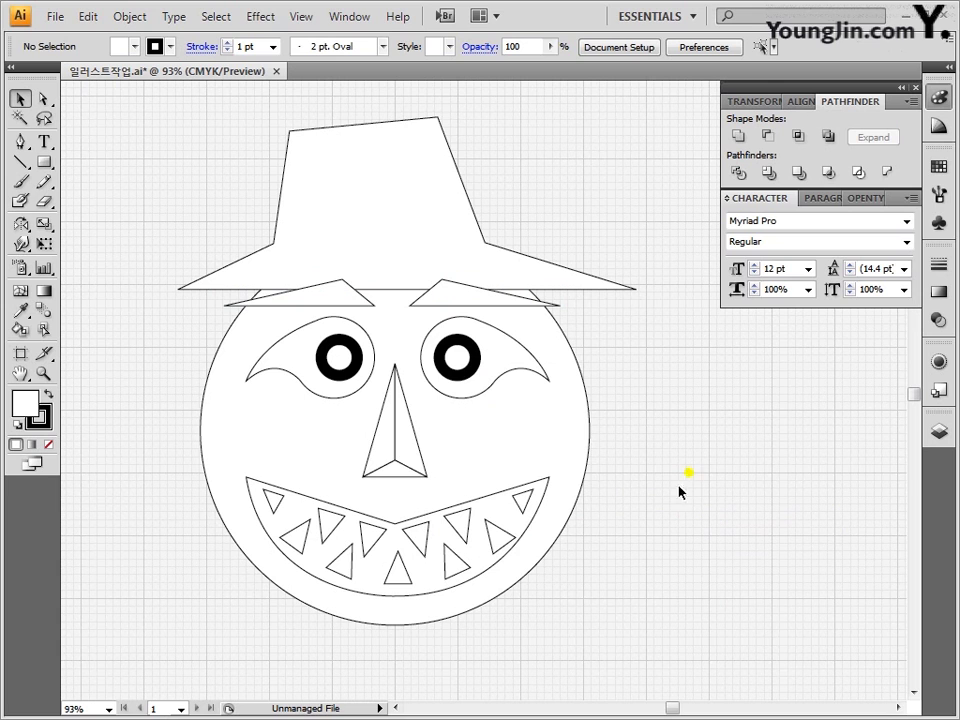
# Step: Draw a circle for an ear in the empty area to the right of the face
pyautogui.moveTo(671, 705); pyautogui.dragTo(680, 708)
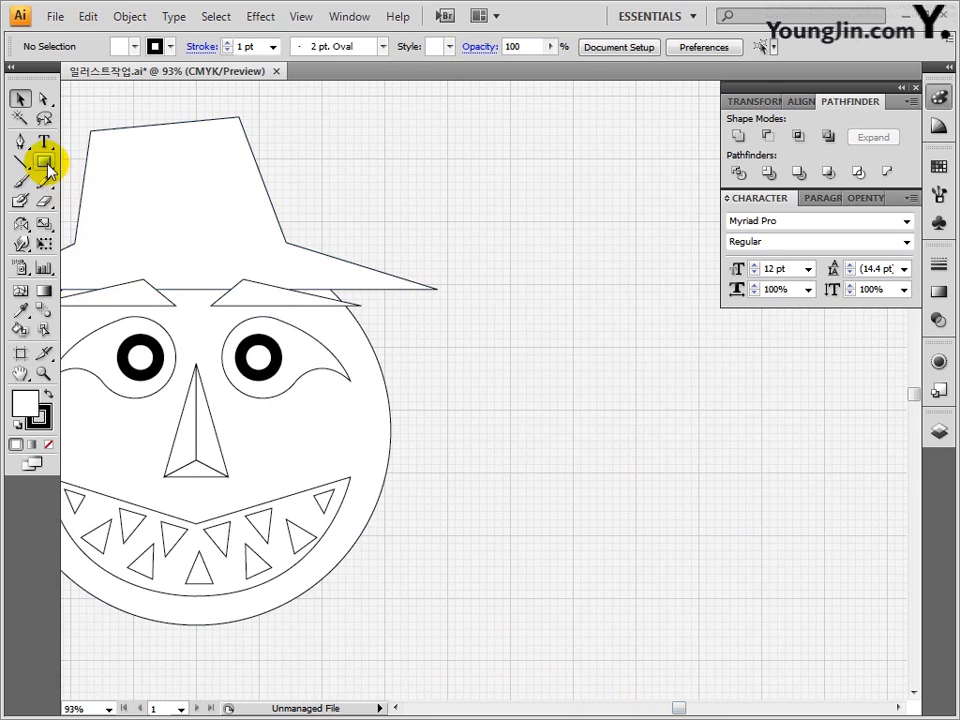
pyautogui.moveTo(46, 165); pyautogui.dragTo(94, 203)
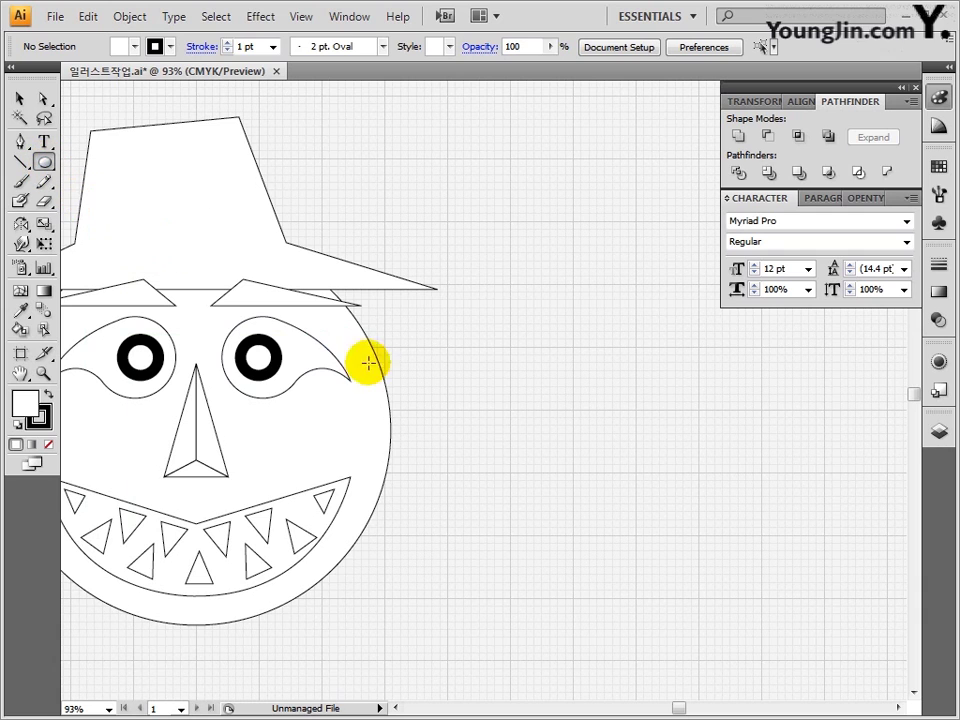
pyautogui.moveTo(496, 376); pyautogui.dragTo(648, 526)
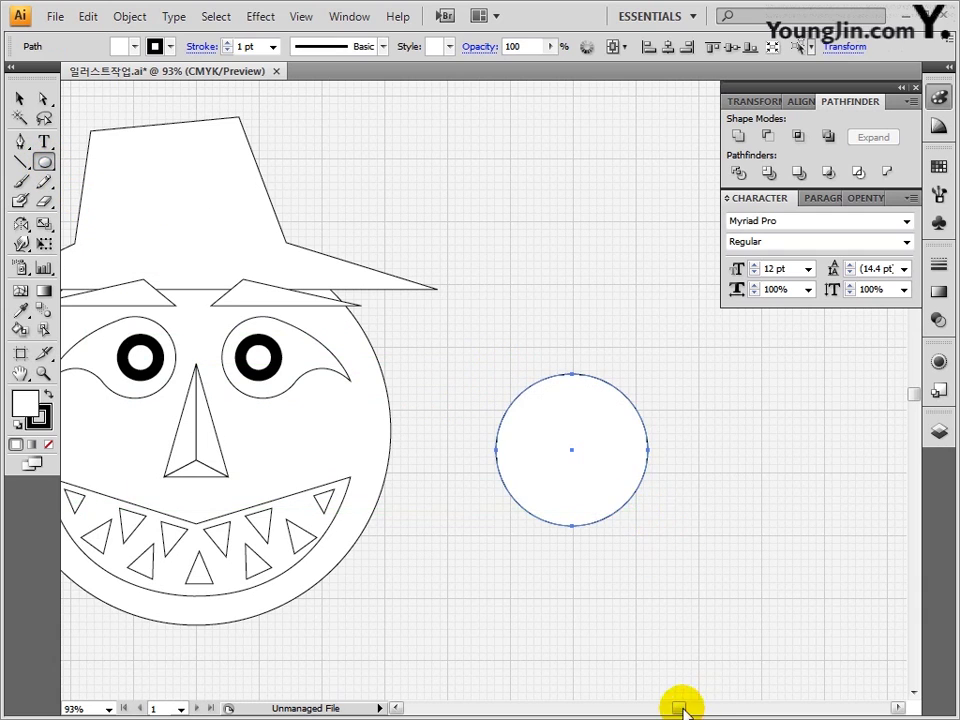
# Step: Make a concentric copy of the ear circle scaled uniformly to 80%
pyautogui.moveTo(680, 707); pyautogui.dragTo(688, 707)
pyautogui.click(21, 98)
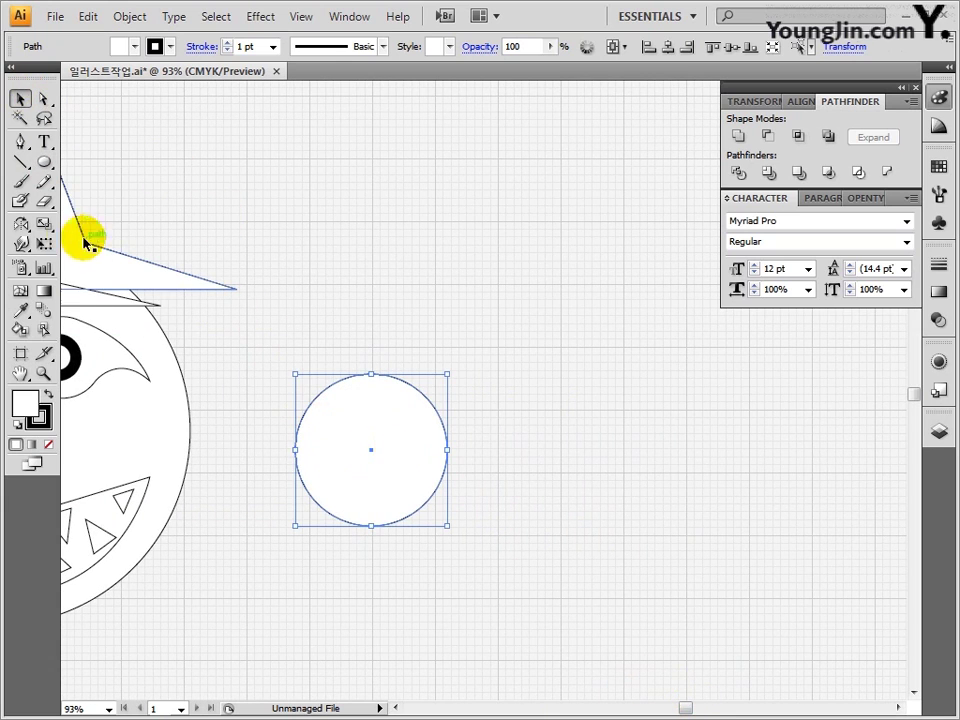
pyautogui.doubleClick(44, 224)
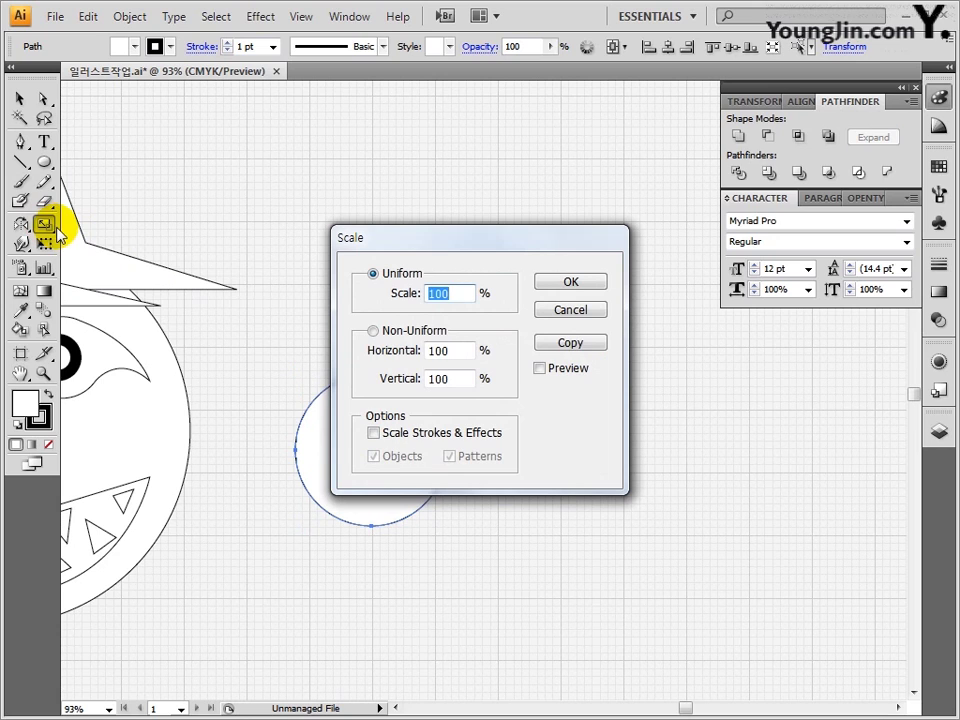
pyautogui.write('80')
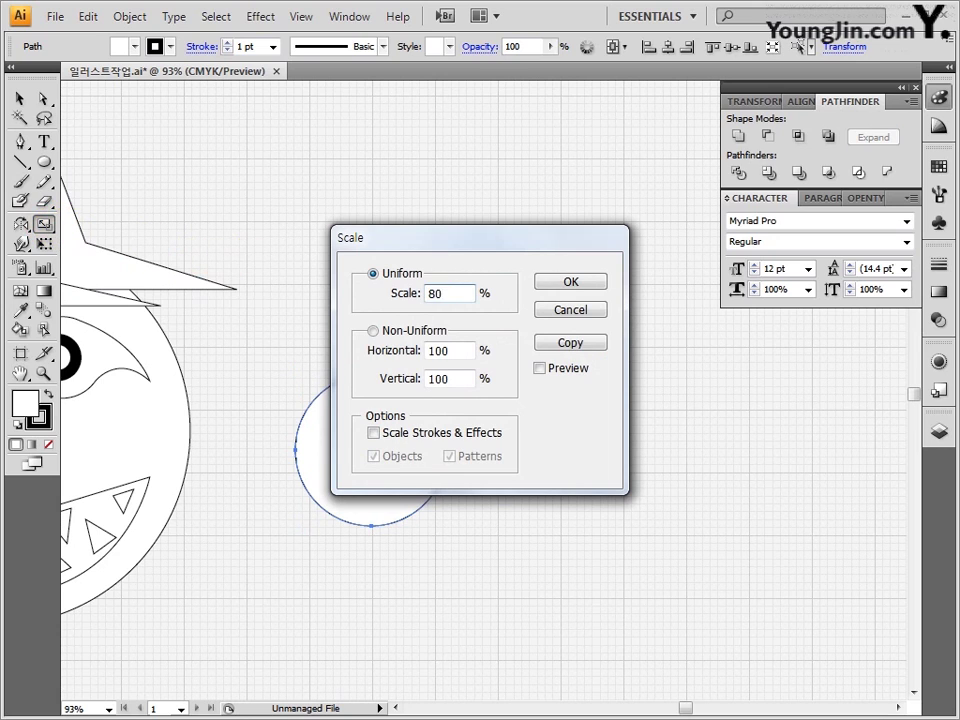
pyautogui.click(572, 344)
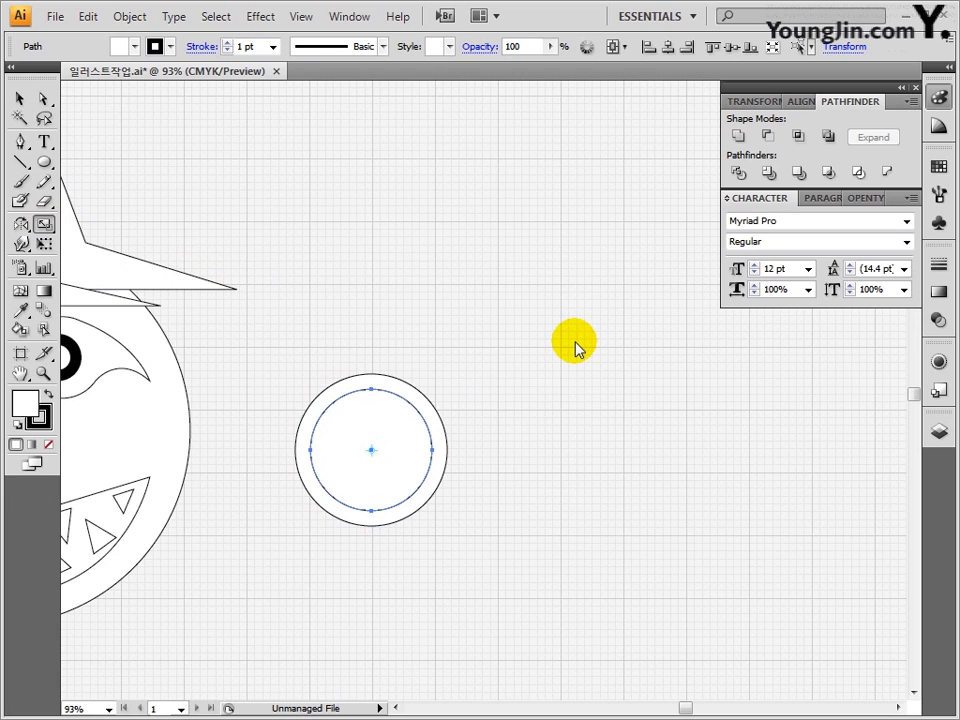
pyautogui.press('v')
# Step: Move both ear circles onto the right edge of the face and send them to the back
pyautogui.click(677, 707)
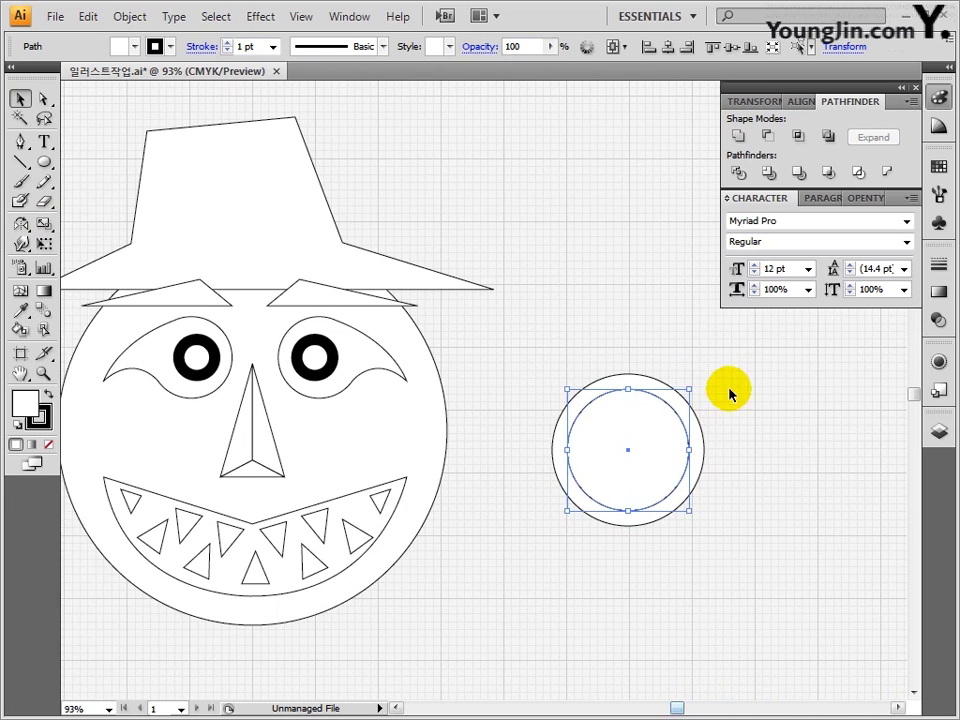
pyautogui.moveTo(729, 393); pyautogui.dragTo(553, 565)
pyautogui.moveTo(669, 463); pyautogui.dragTo(484, 436)
pyautogui.rightClick(486, 441)
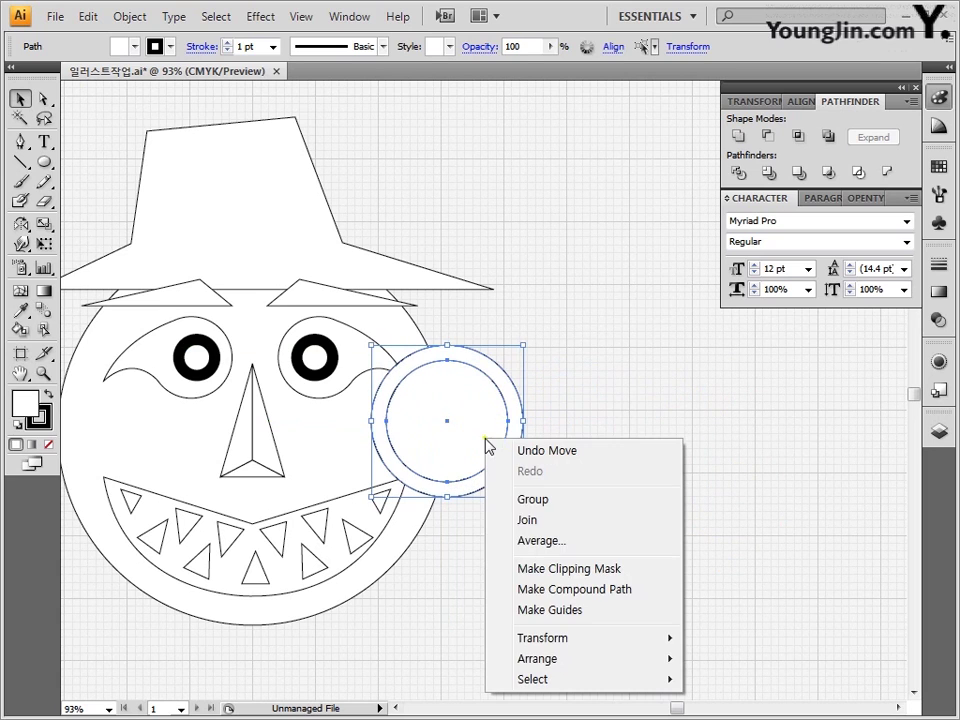
pyautogui.moveTo(551, 662)
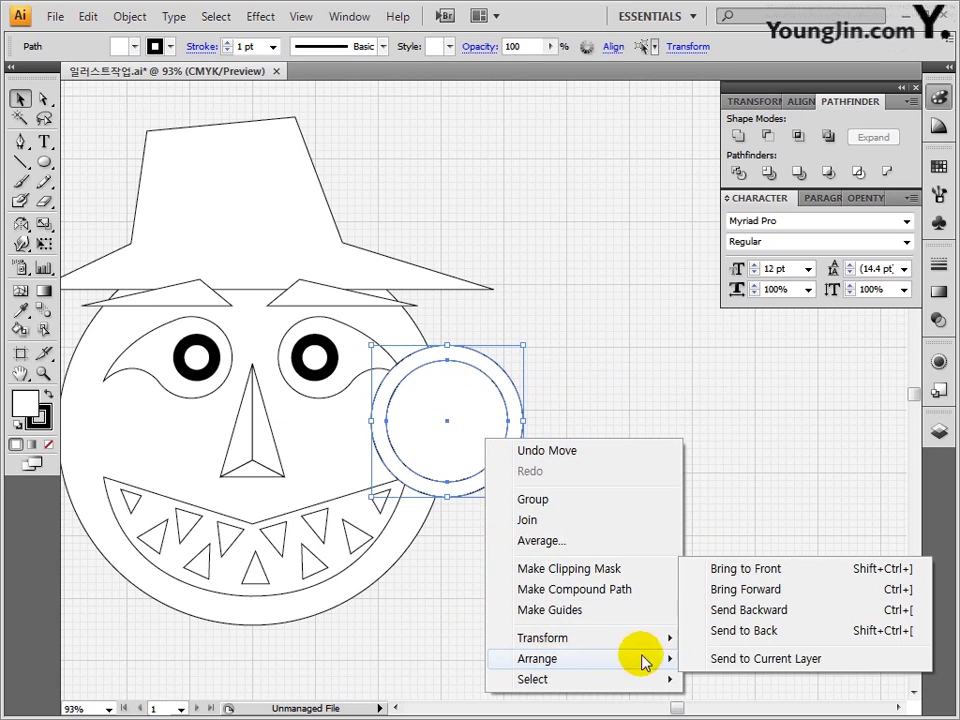
pyautogui.click(741, 634)
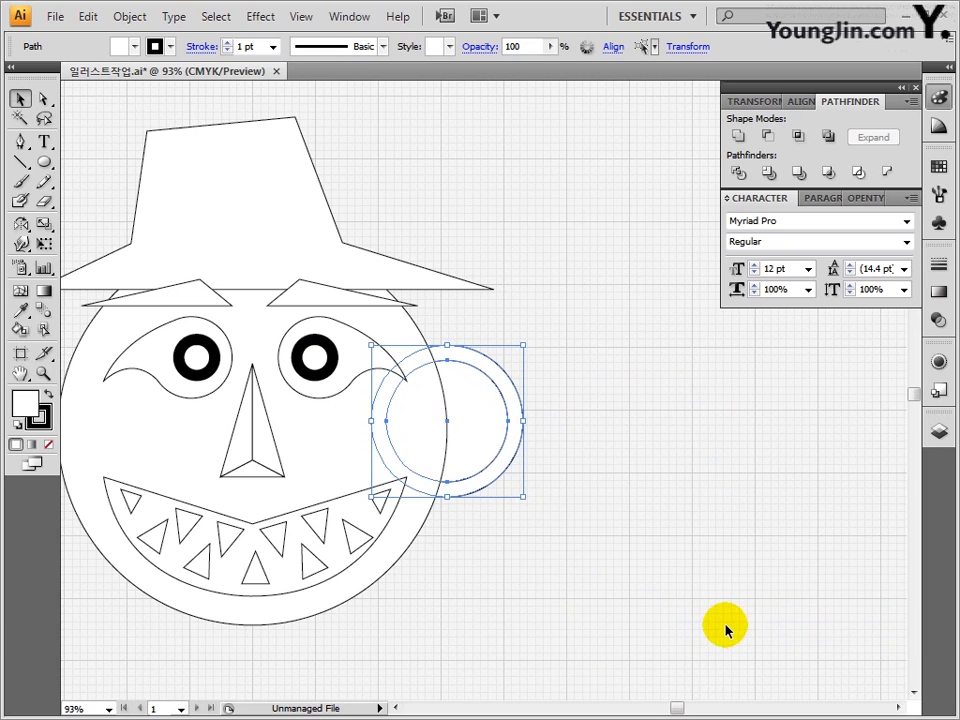
pyautogui.click(726, 629)
# Step: Scale the right ear's two circles down slightly and adjust their position at the face's edge
pyautogui.moveTo(677, 706); pyautogui.dragTo(672, 708)
pyautogui.moveTo(675, 379); pyautogui.dragTo(630, 459)
pyautogui.moveTo(628, 458); pyautogui.dragTo(606, 446)
pyautogui.click(676, 436)
pyautogui.hotkey('ctrl', 'z')
pyautogui.hotkey('ctrl', 'shift', 'z')
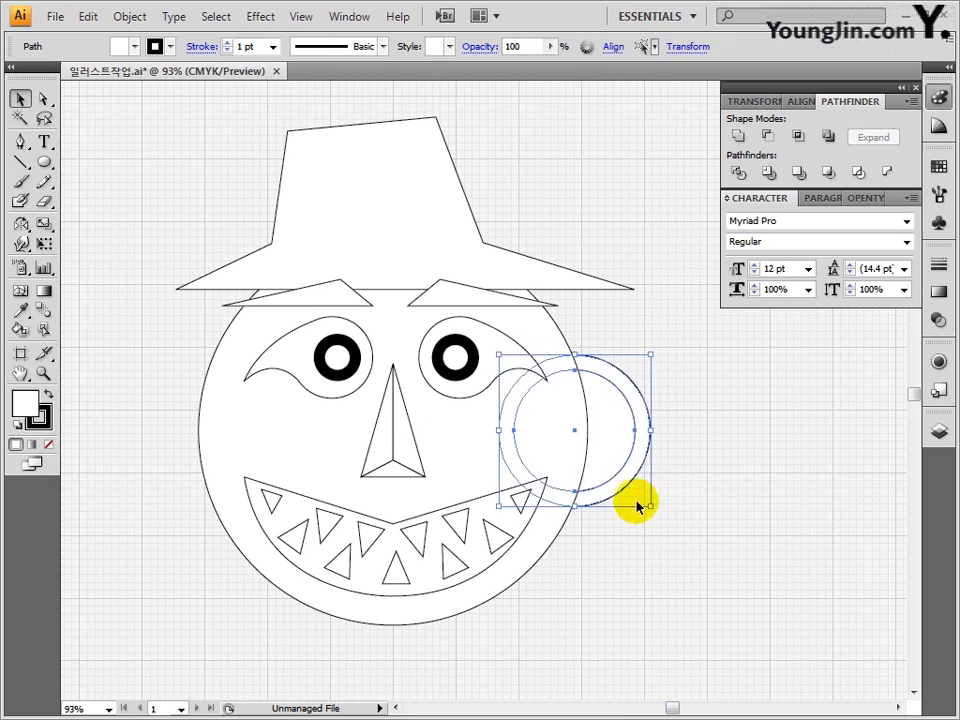
pyautogui.hotkey('ctrl', 'z')
pyautogui.hotkey('ctrl', 'shift', 'z')
pyautogui.hotkey('ctrl', 'z')
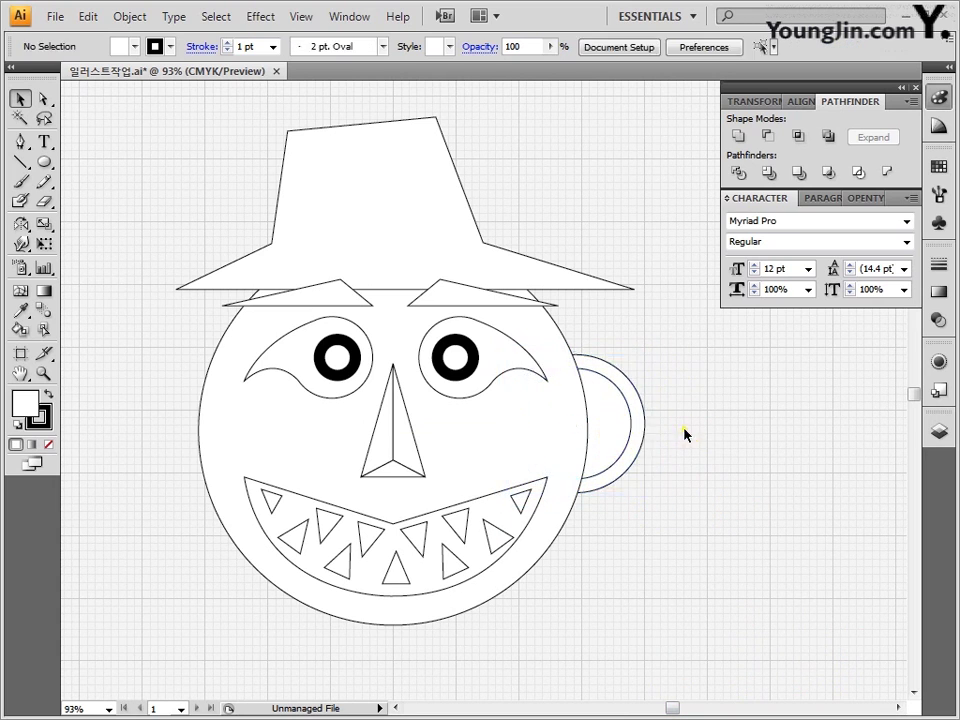
# Step: Place a copy of the ear circles on the left edge of the face and shift it slightly inward
pyautogui.moveTo(657, 358); pyautogui.dragTo(606, 495)
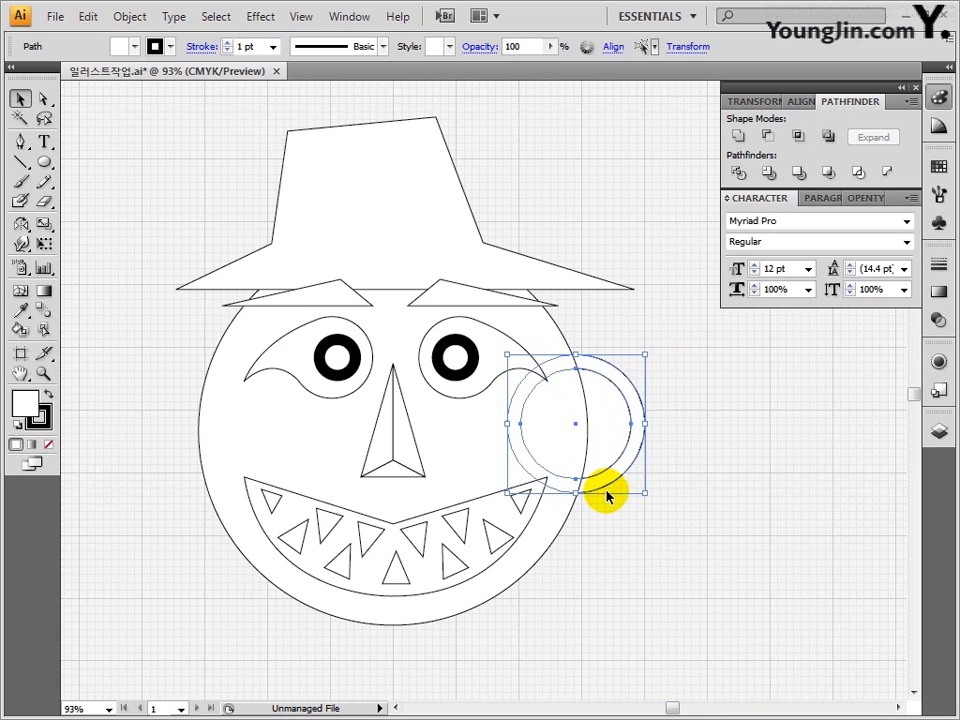
pyautogui.moveTo(609, 444); pyautogui.dragTo(238, 439)
pyautogui.click(173, 547)
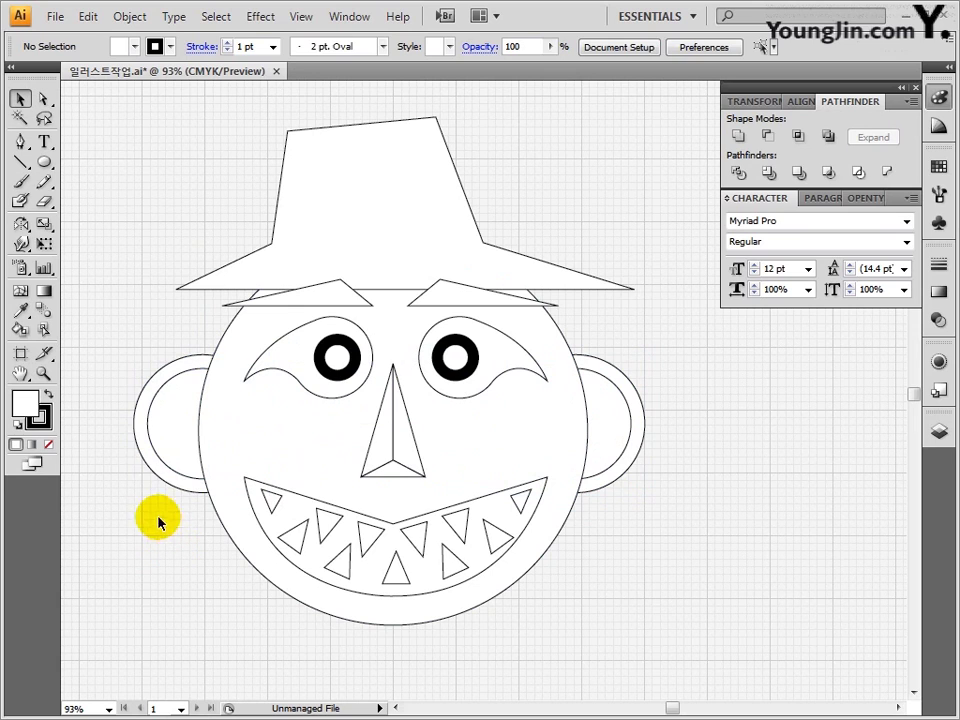
pyautogui.moveTo(134, 483); pyautogui.dragTo(178, 360)
pyautogui.moveTo(174, 454); pyautogui.dragTo(184, 450)
pyautogui.click(157, 524)
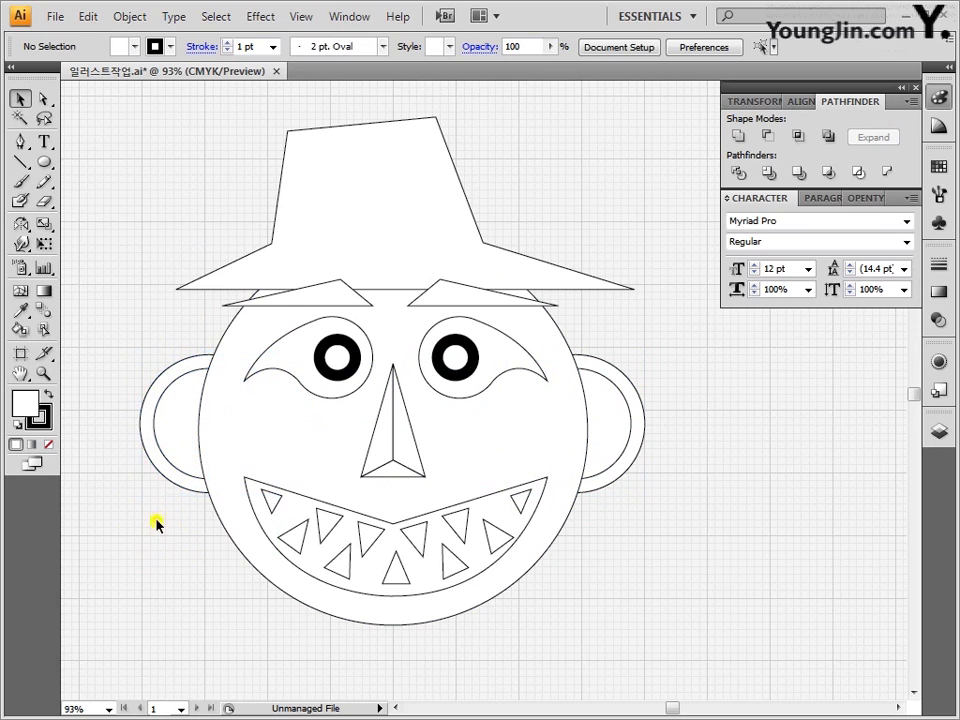
# Step: Draw a diagonal line across the left eyebrow and duplicate it sideways to make five parallel hatch lines
pyautogui.click(20, 163)
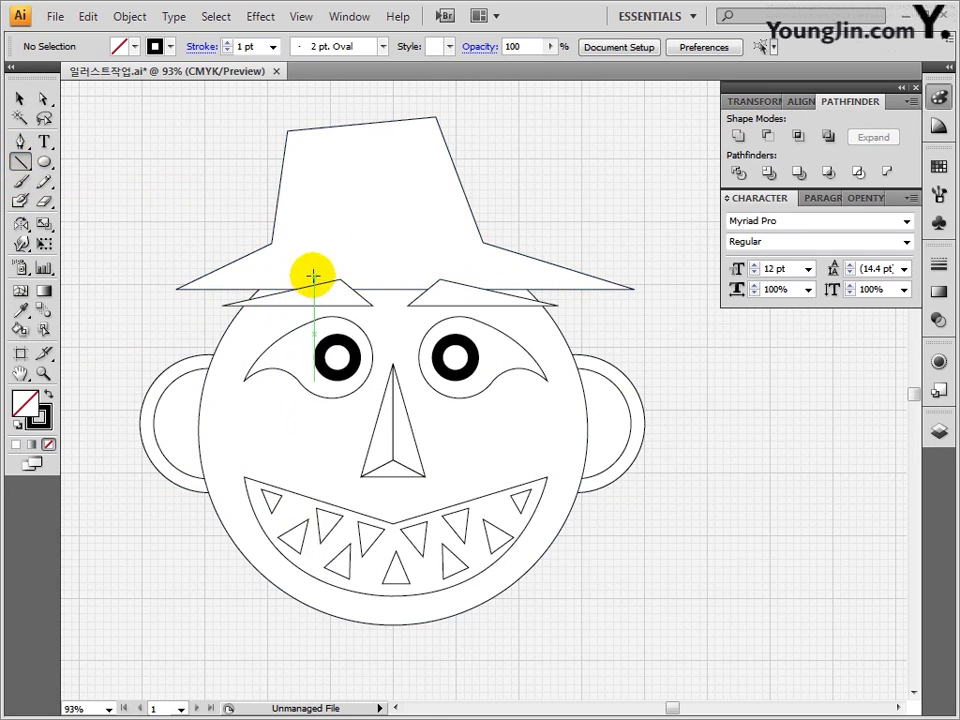
pyautogui.moveTo(313, 275)
pyautogui.mouseDown()
pyautogui.moveTo(368, 322)
pyautogui.moveTo(317, 302)
pyautogui.mouseUp()
pyautogui.press('v')
pyautogui.keyDown('alt'); pyautogui.moveTo(323, 300); pyautogui.dragTo(299, 300); pyautogui.keyUp('alt')
pyautogui.keyDown('alt'); pyautogui.moveTo(299, 300); pyautogui.dragTo(279, 301); pyautogui.keyUp('alt')
pyautogui.keyDown('alt'); pyautogui.moveTo(279, 301); pyautogui.dragTo(257, 301); pyautogui.keyUp('alt')
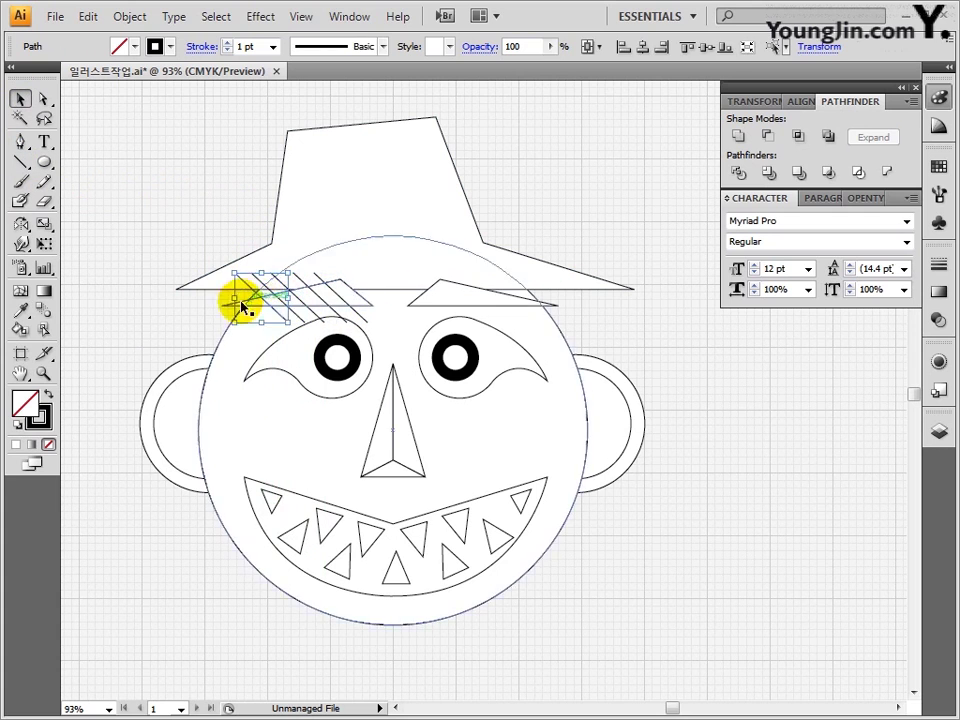
pyautogui.click(240, 308)
# Step: Make a vertically reflected copy of the five hatch lines and place it over the right eyebrow
pyautogui.click(273, 315)
pyautogui.keyDown('shift'); pyautogui.click(292, 312); pyautogui.keyUp('shift')
pyautogui.keyDown('shift'); pyautogui.click(310, 310); pyautogui.keyUp('shift')
pyautogui.keyDown('shift'); pyautogui.click(352, 309); pyautogui.keyUp('shift')
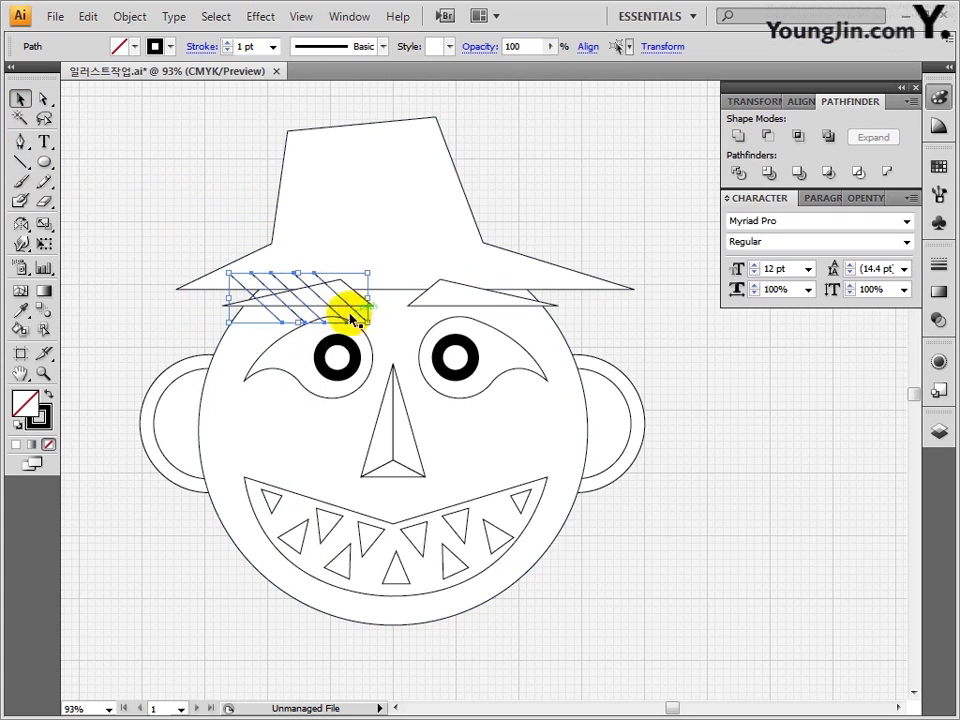
pyautogui.doubleClick(20, 225)
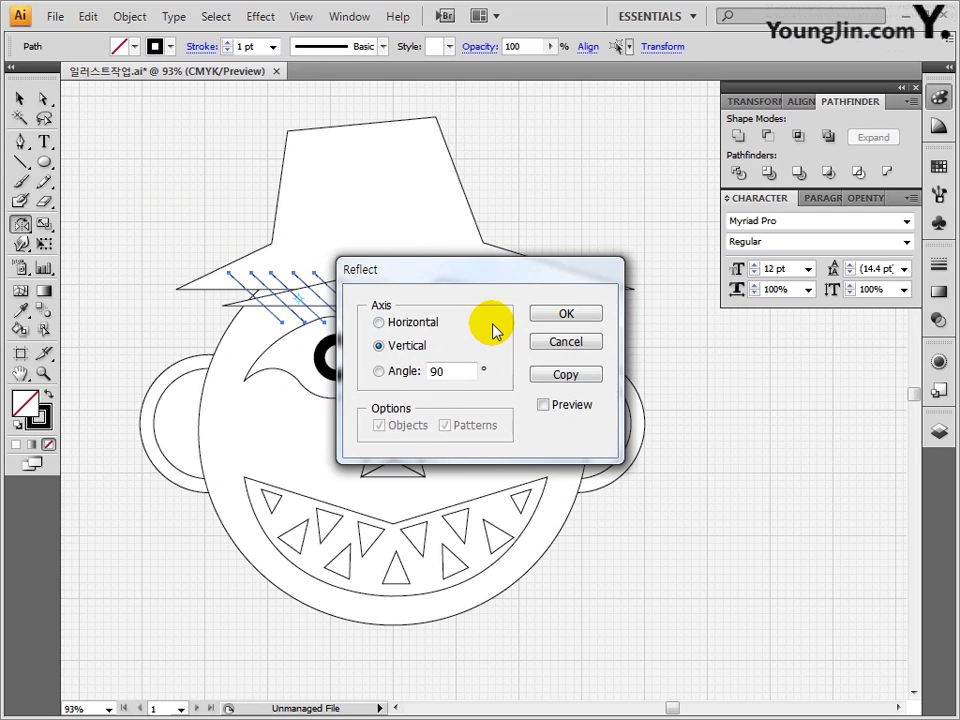
pyautogui.click(566, 375)
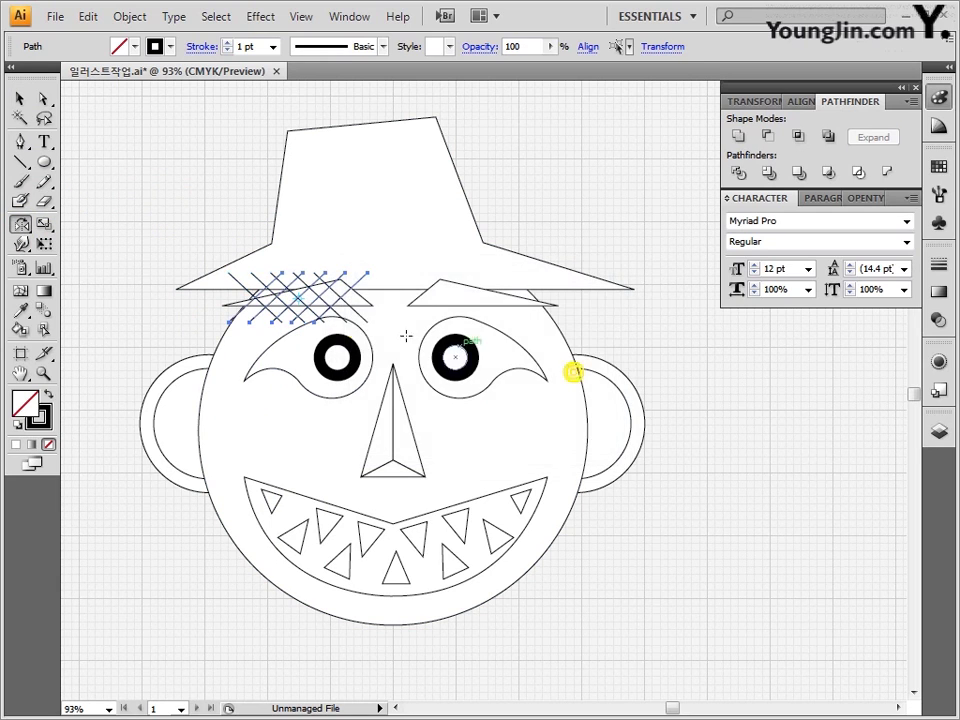
pyautogui.click(20, 99)
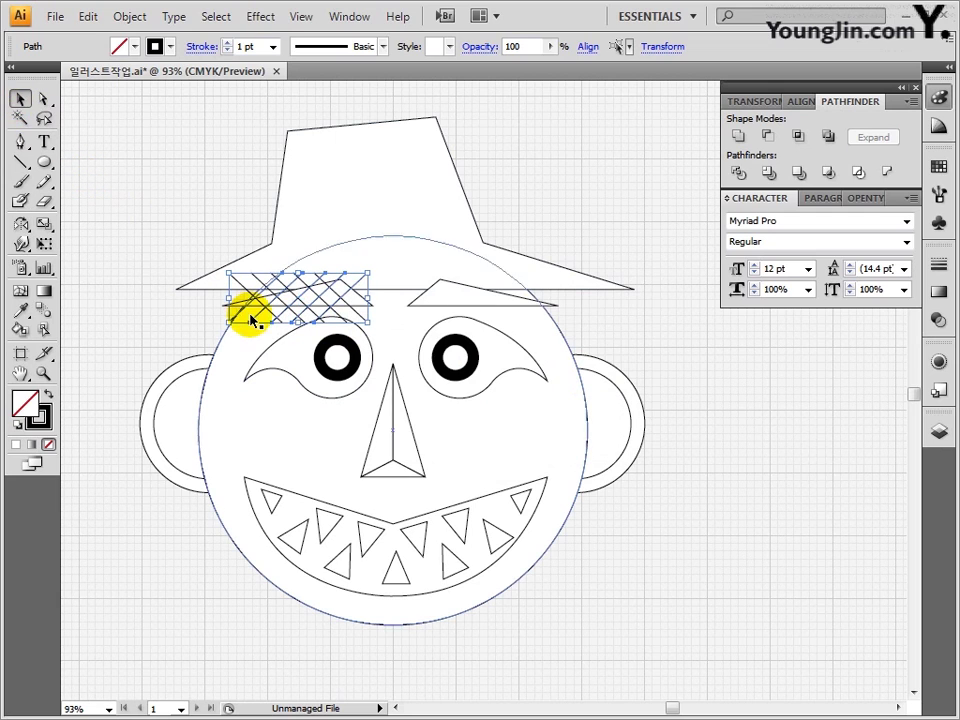
pyautogui.moveTo(257, 320)
pyautogui.mouseDown()
pyautogui.moveTo(446, 317)
pyautogui.moveTo(435, 315)
pyautogui.mouseUp()
pyautogui.click(615, 324)
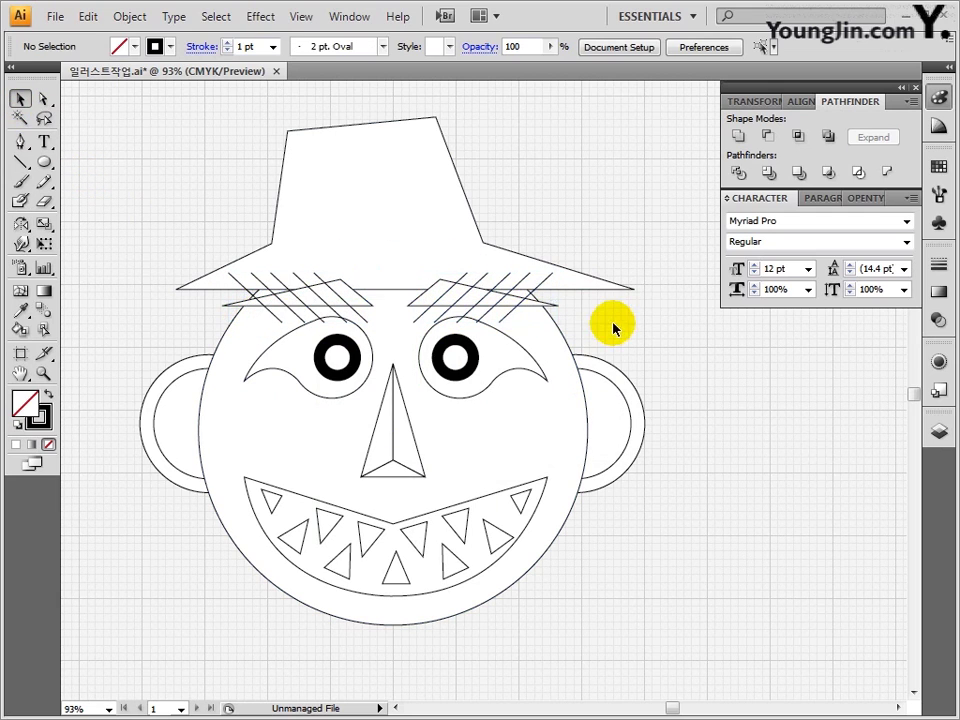
# Step: Divide the left eyebrow along its hatch lines with Pathfinder so the overhanging line ends are trimmed off
pyautogui.click(253, 311)
pyautogui.keyDown('shift'); pyautogui.click(324, 318); pyautogui.keyUp('shift')
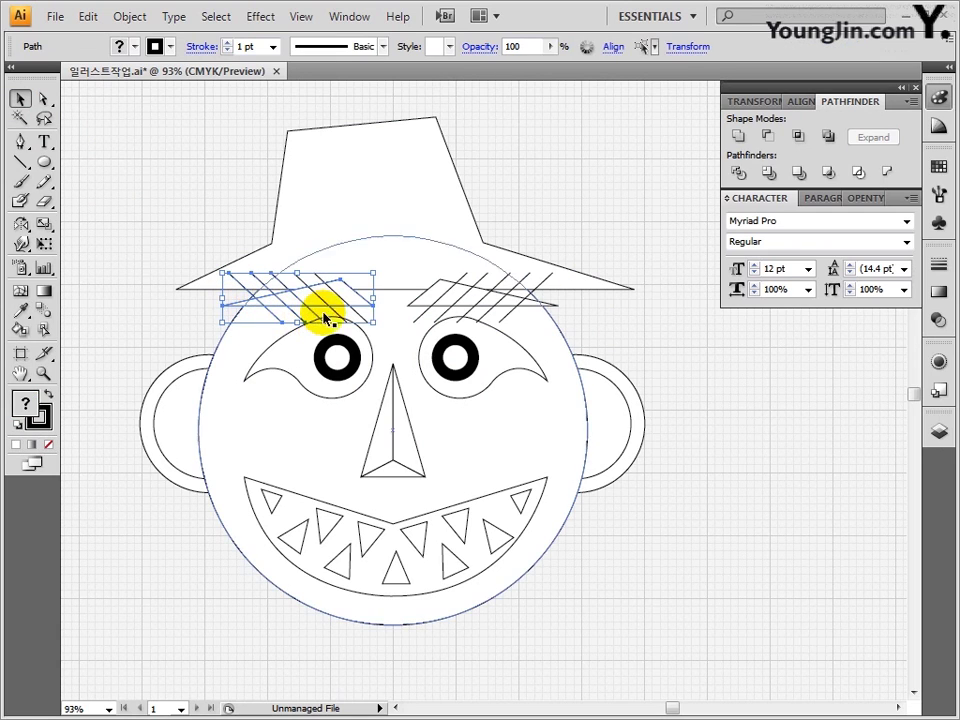
pyautogui.keyDown('shift'); pyautogui.click(358, 316); pyautogui.keyUp('shift')
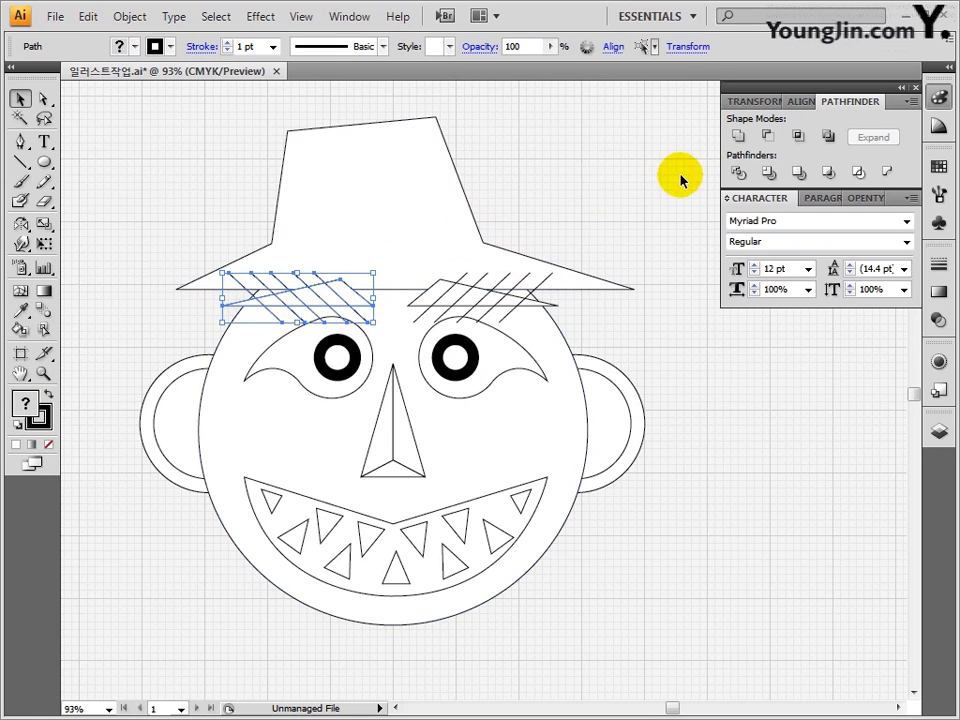
pyautogui.click(742, 175)
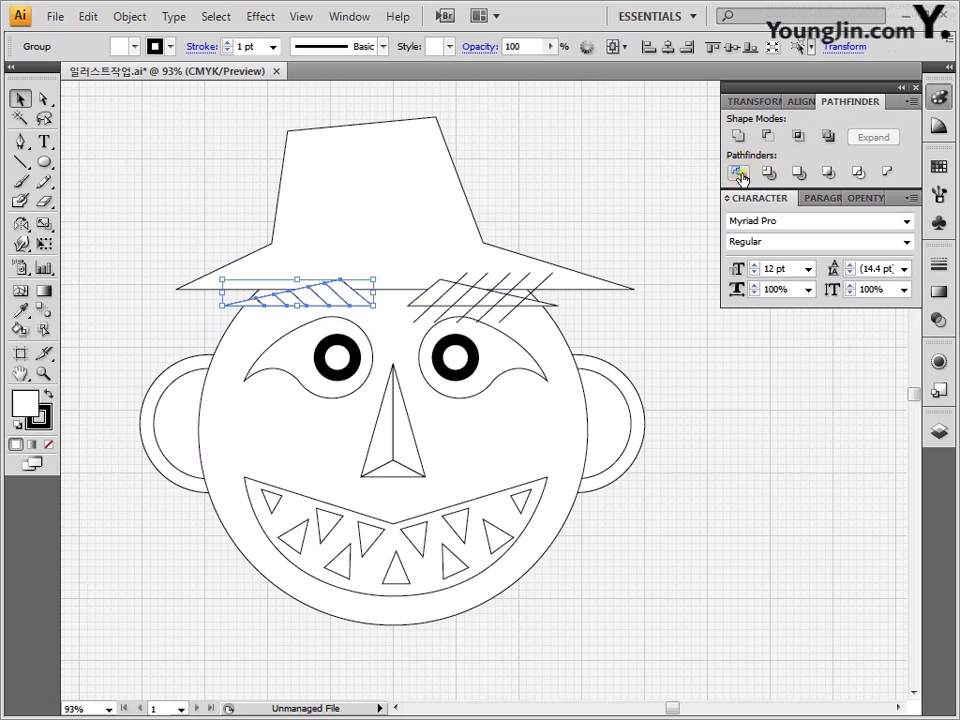
pyautogui.click(555, 206)
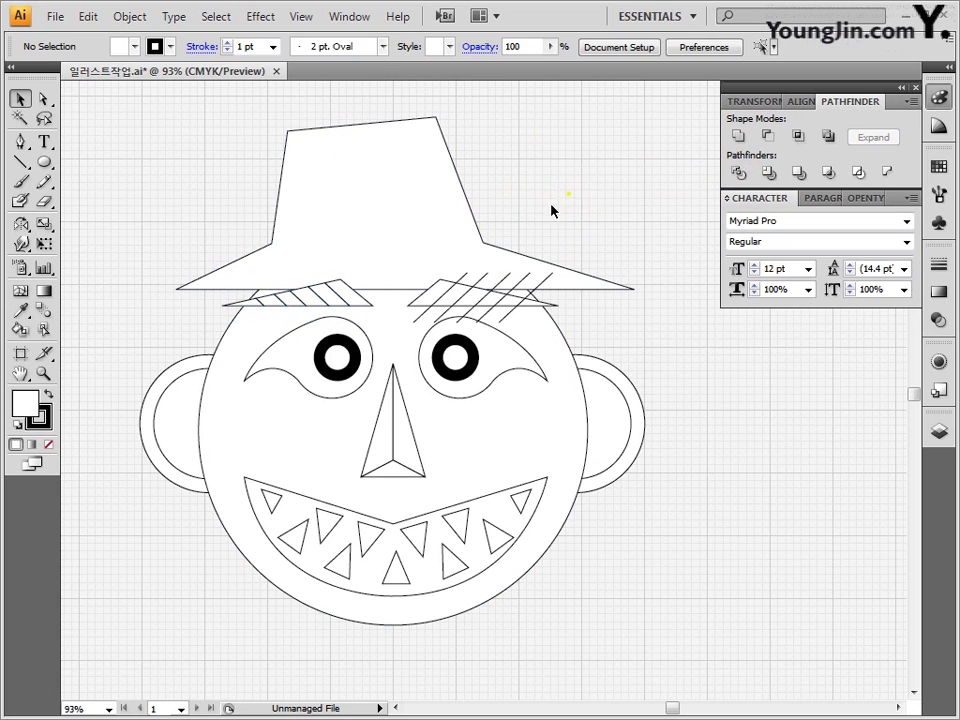
# Step: Divide the right eyebrow with its five hatch lines using Pathfinder to trim them to the eyebrow shape
pyautogui.click(433, 305)
pyautogui.keyDown('shift'); pyautogui.click(426, 314); pyautogui.keyUp('shift')
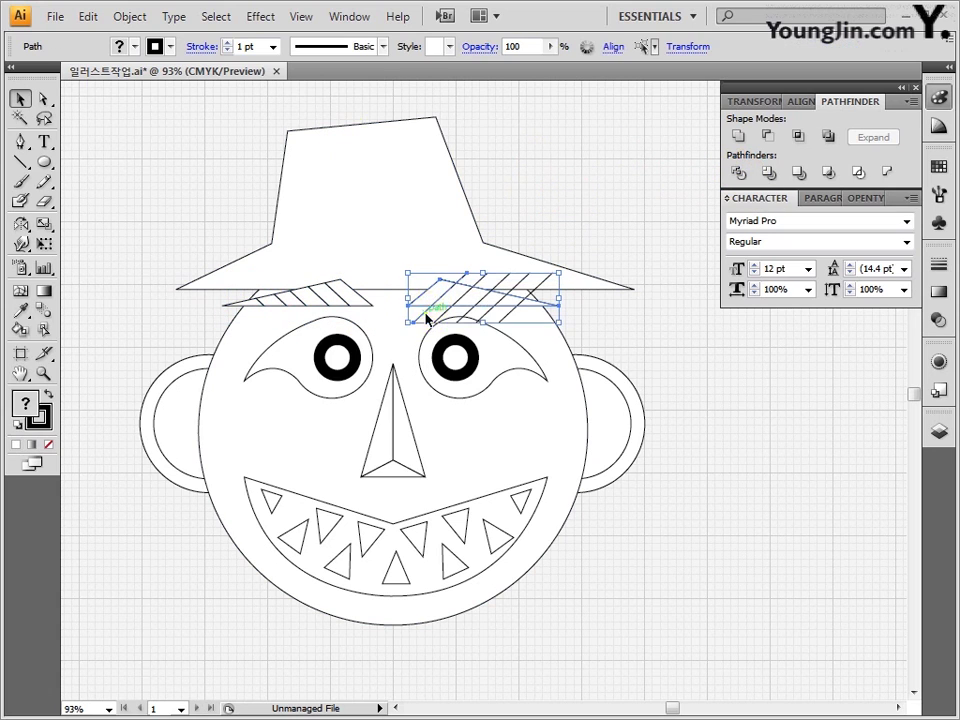
pyautogui.keyDown('shift'); pyautogui.click(444, 315); pyautogui.keyUp('shift')
pyautogui.keyDown('shift'); pyautogui.click(464, 316); pyautogui.keyUp('shift')
pyautogui.keyDown('shift'); pyautogui.click(484, 318); pyautogui.keyUp('shift')
pyautogui.keyDown('shift'); pyautogui.click(506, 316); pyautogui.keyUp('shift')
pyautogui.click(738, 172)
pyautogui.click(630, 258)
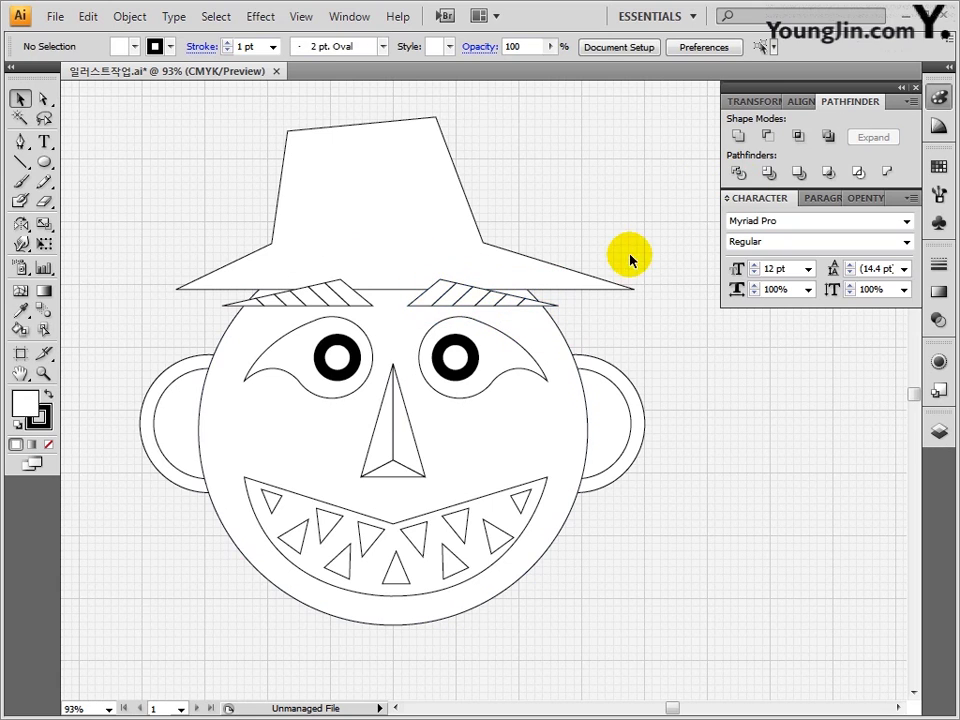
# Step: Draw a small white circle with a 1 pt black stroke just above the middle of the mouth
pyautogui.click(44, 162)
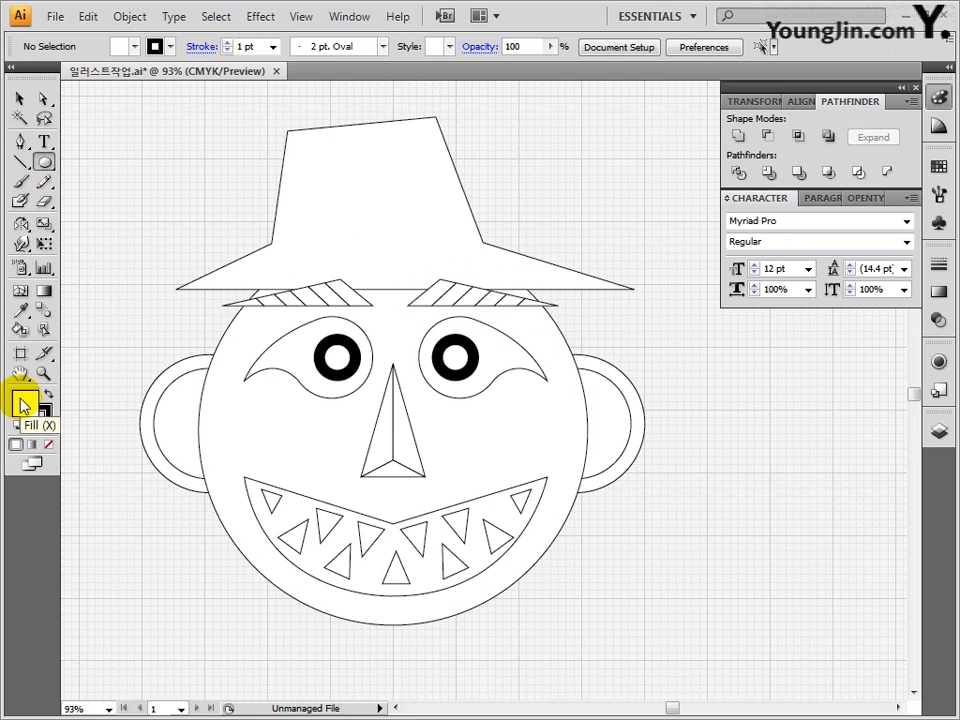
pyautogui.click(42, 422)
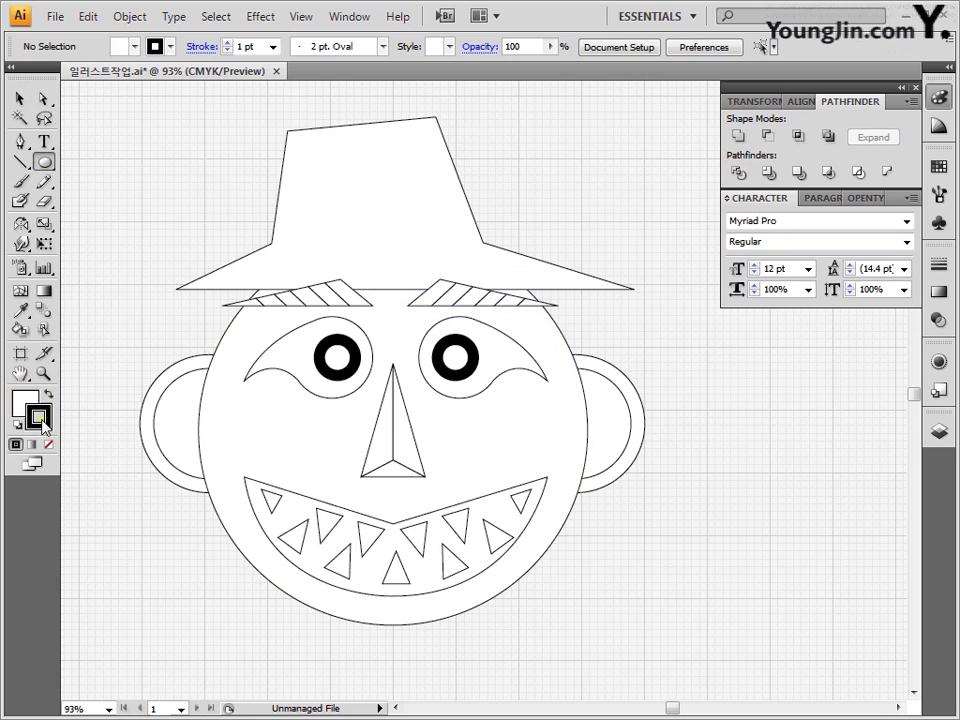
pyautogui.click(272, 47)
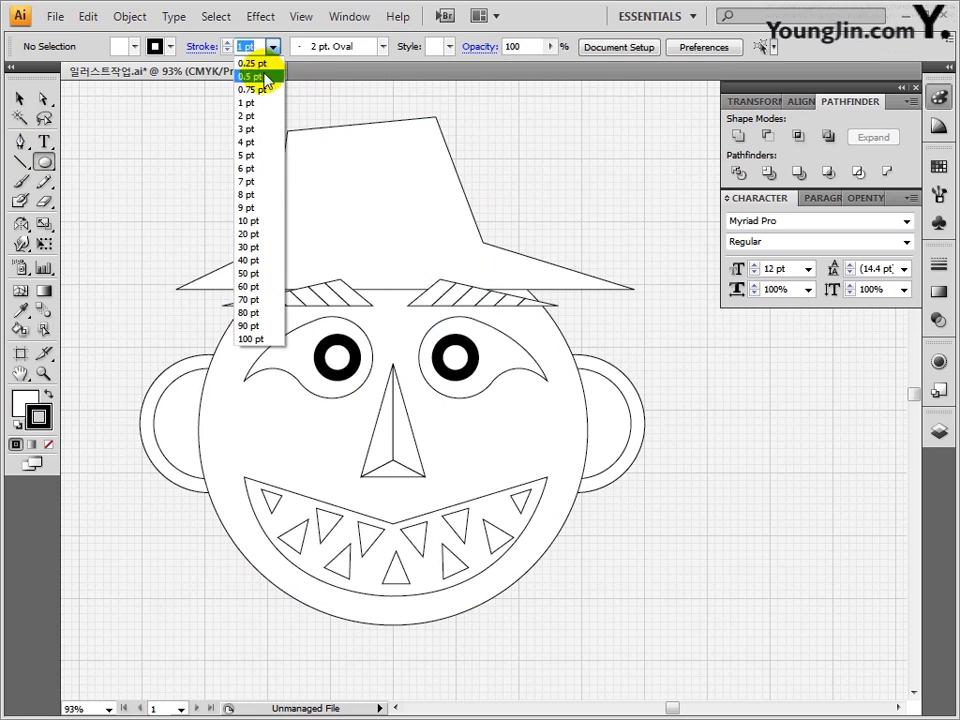
pyautogui.click(261, 101)
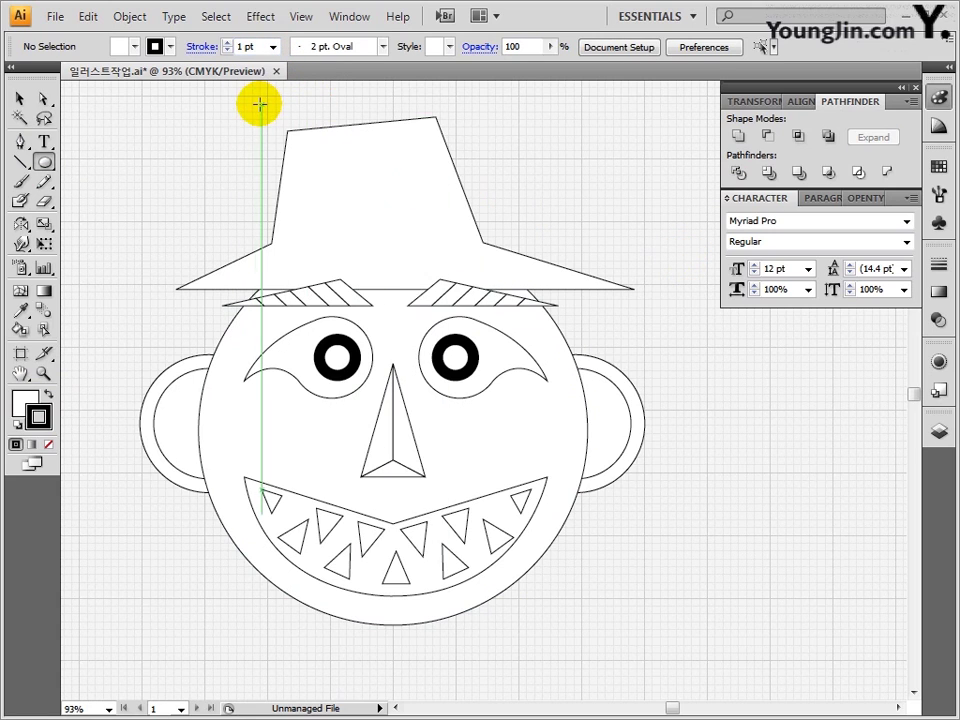
pyautogui.moveTo(403, 500); pyautogui.dragTo(383, 512)
pyautogui.click(21, 99)
pyautogui.click(236, 402)
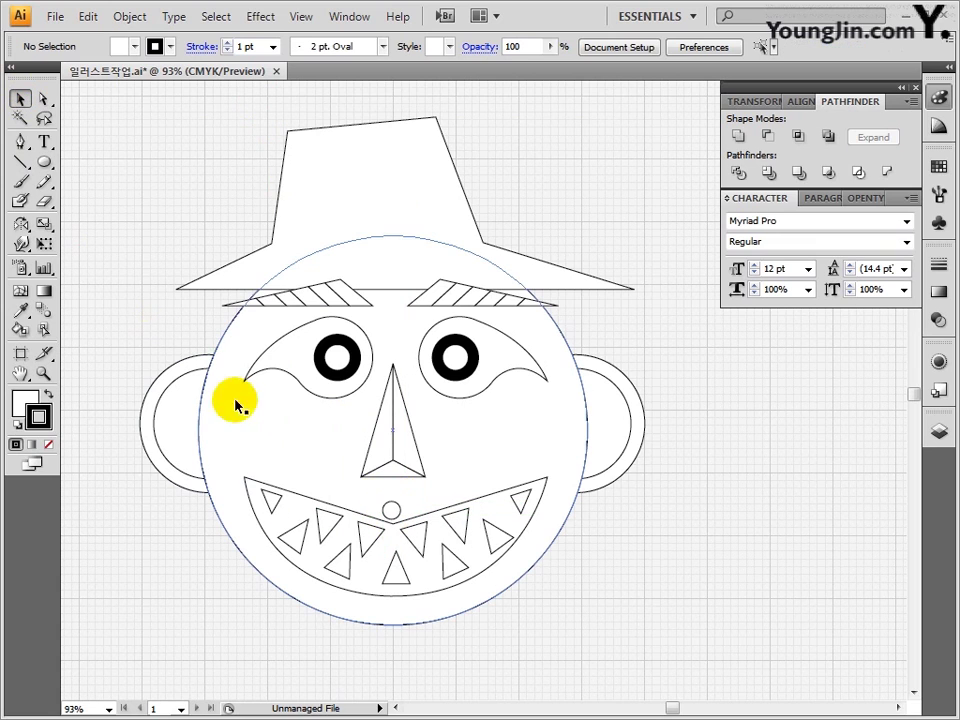
# Step: Duplicate the small circle repeatedly along the mouth's upper left edge to make a row of eight circles
pyautogui.click(399, 510)
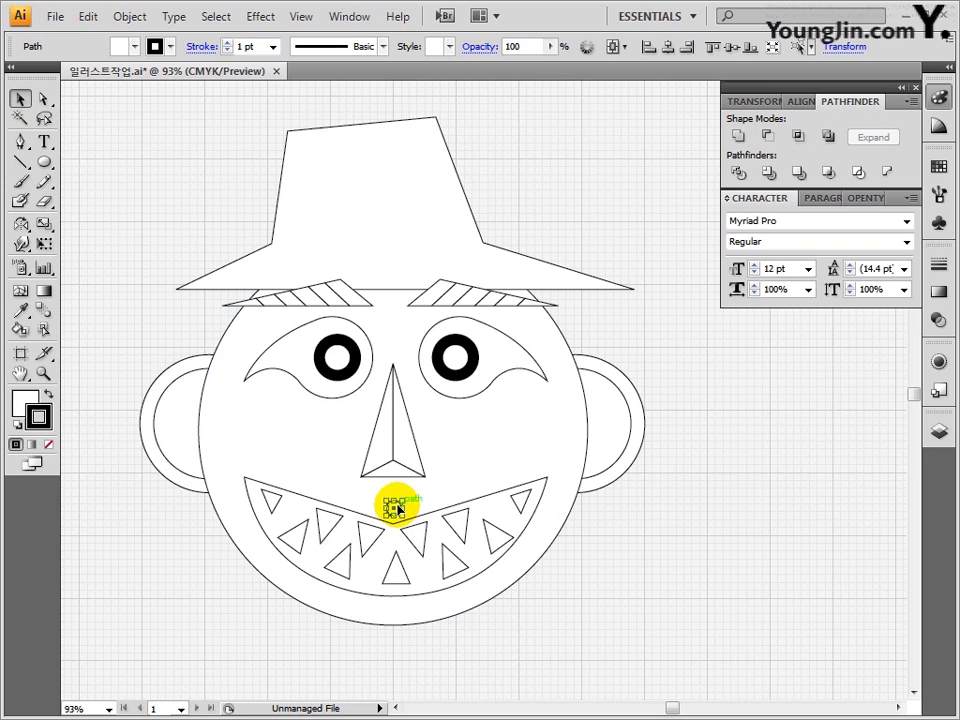
pyautogui.moveTo(398, 510); pyautogui.dragTo(378, 507)
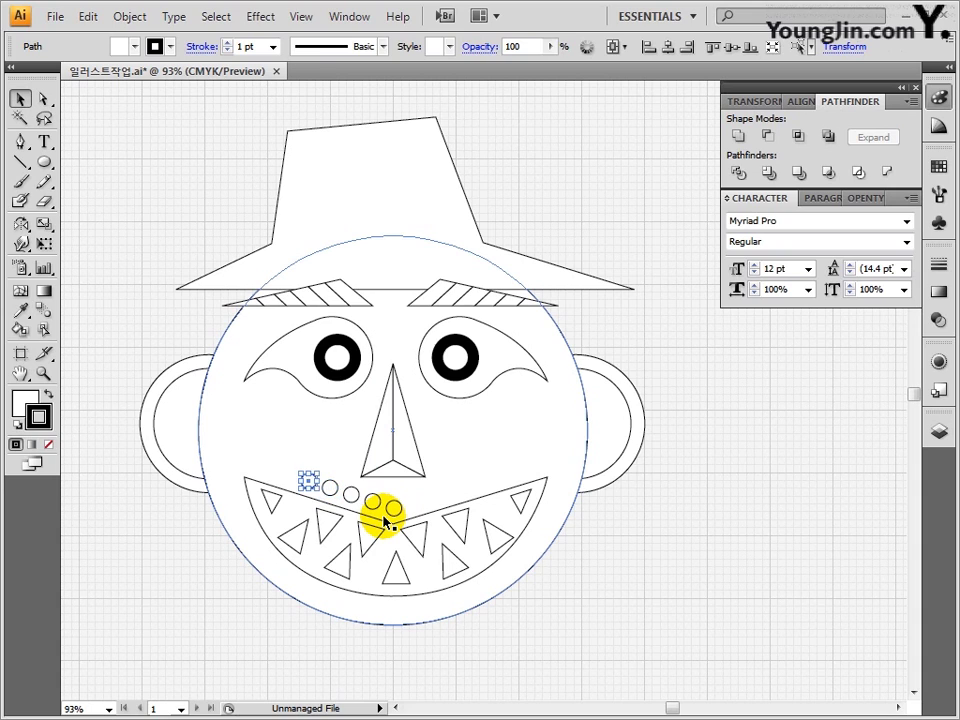
pyautogui.hotkey('ctrl', 'd')
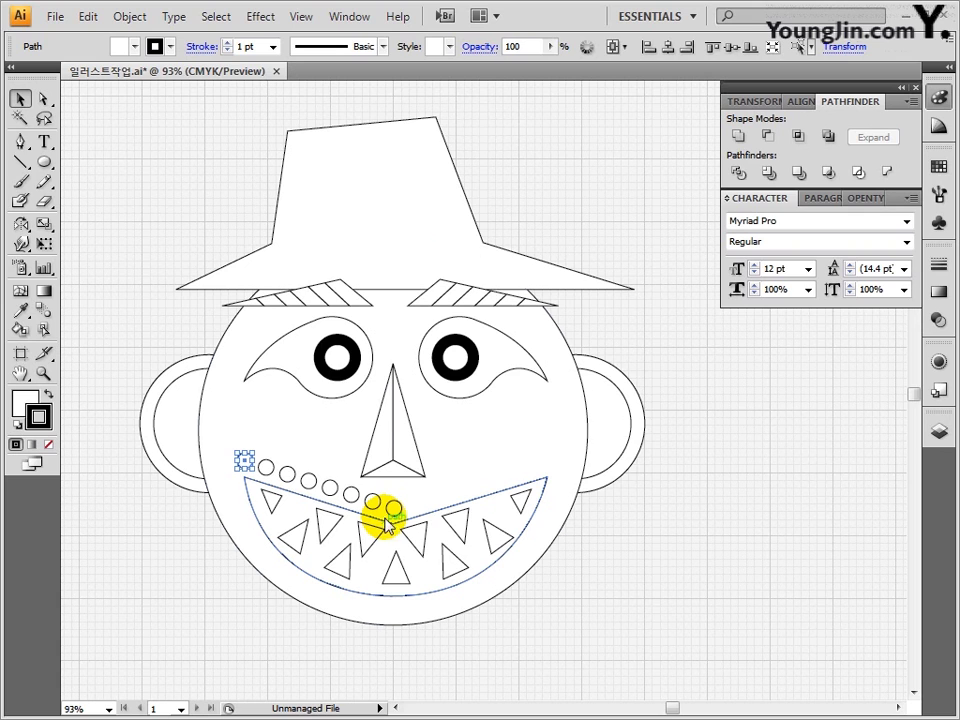
# Step: Make a vertically reflected copy of the seven left circles and place it along the mouth's upper right edge
pyautogui.moveTo(269, 468); pyautogui.dragTo(370, 499)
pyautogui.doubleClick(20, 227)
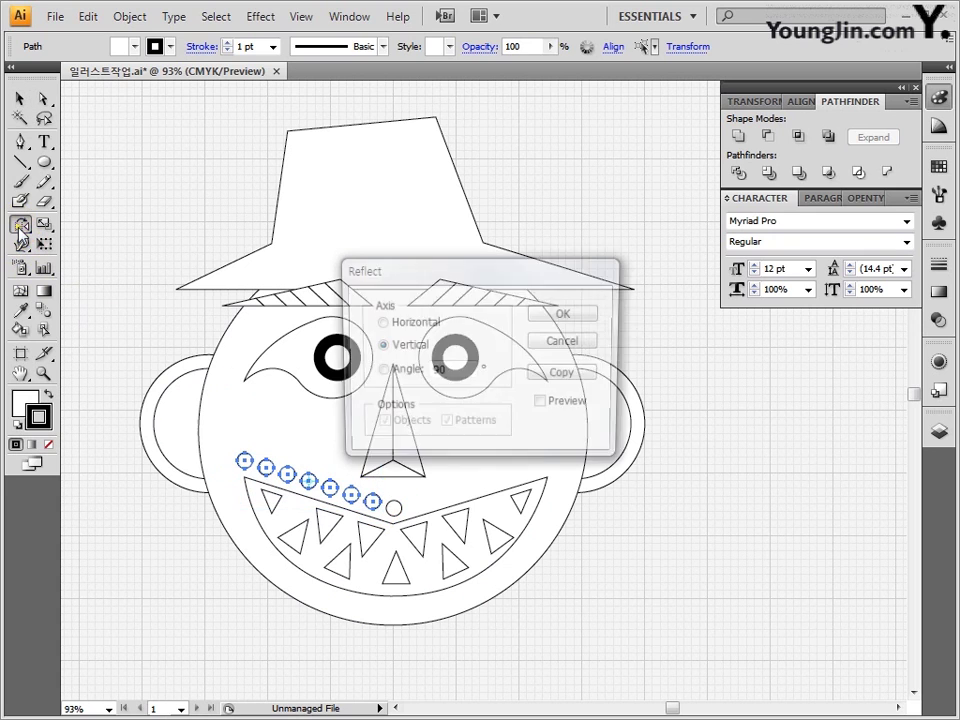
pyautogui.click(566, 374)
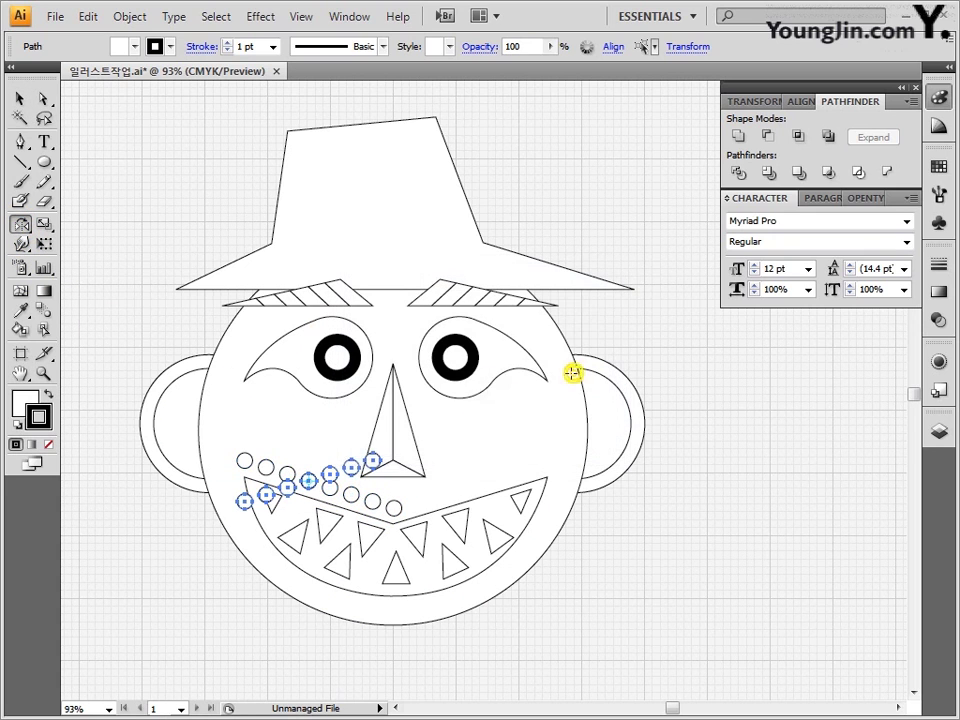
pyautogui.press('v')
pyautogui.moveTo(337, 466); pyautogui.dragTo(507, 462)
pyautogui.click(616, 518)
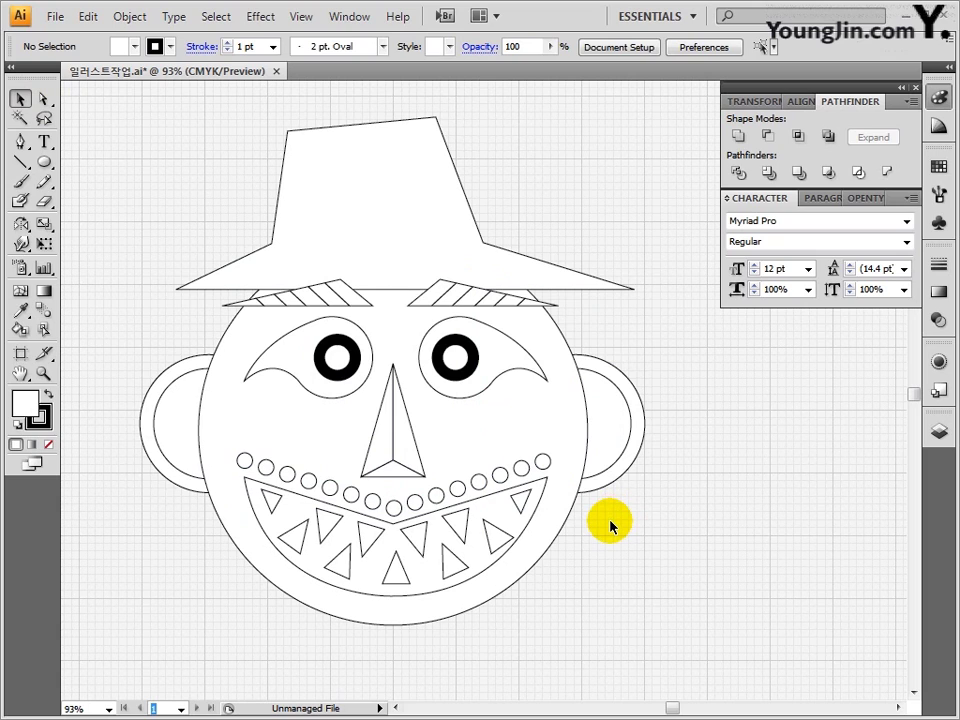
# Step: Fill both outer ear circles with a radial gradient from light blue to purple, with its midpoint at about 66%
pyautogui.click(594, 366)
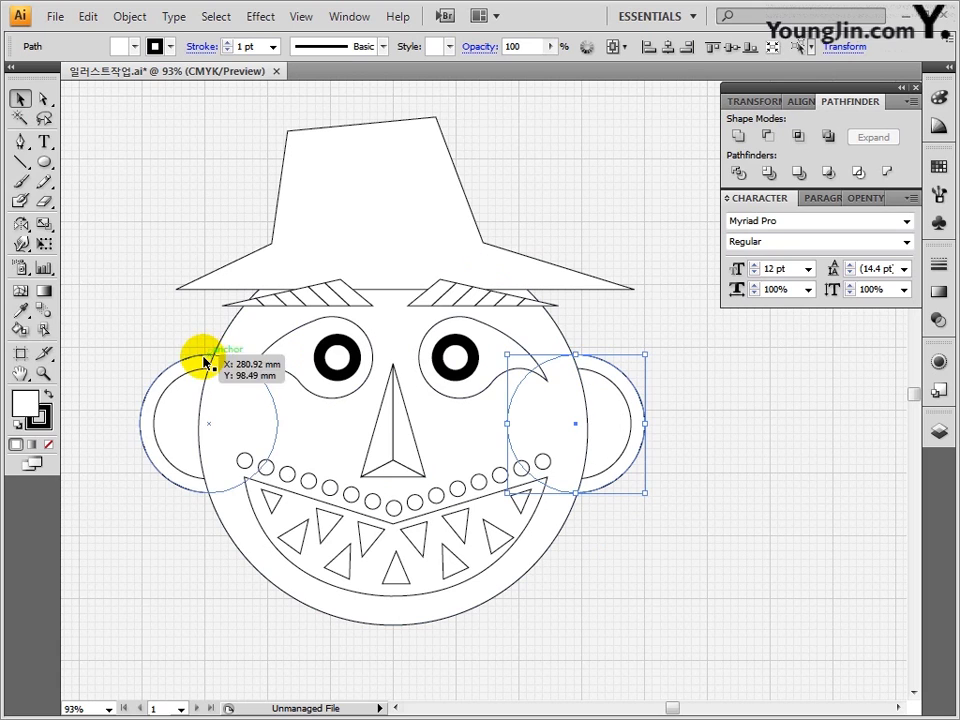
pyautogui.keyDown('shift'); pyautogui.click(204, 358); pyautogui.keyUp('shift')
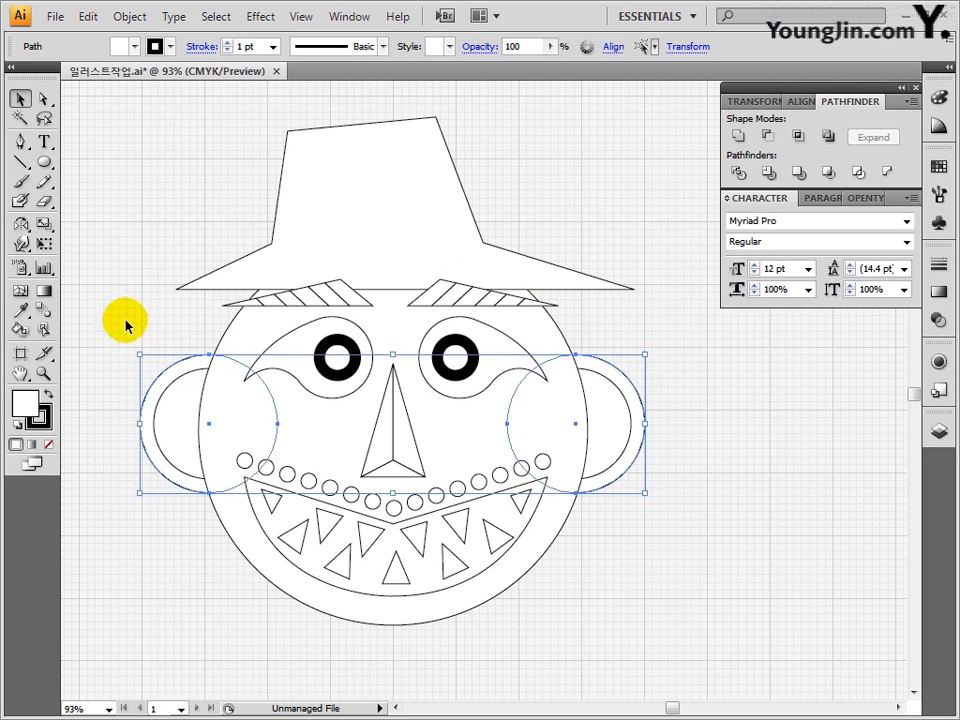
pyautogui.doubleClick(45, 292)
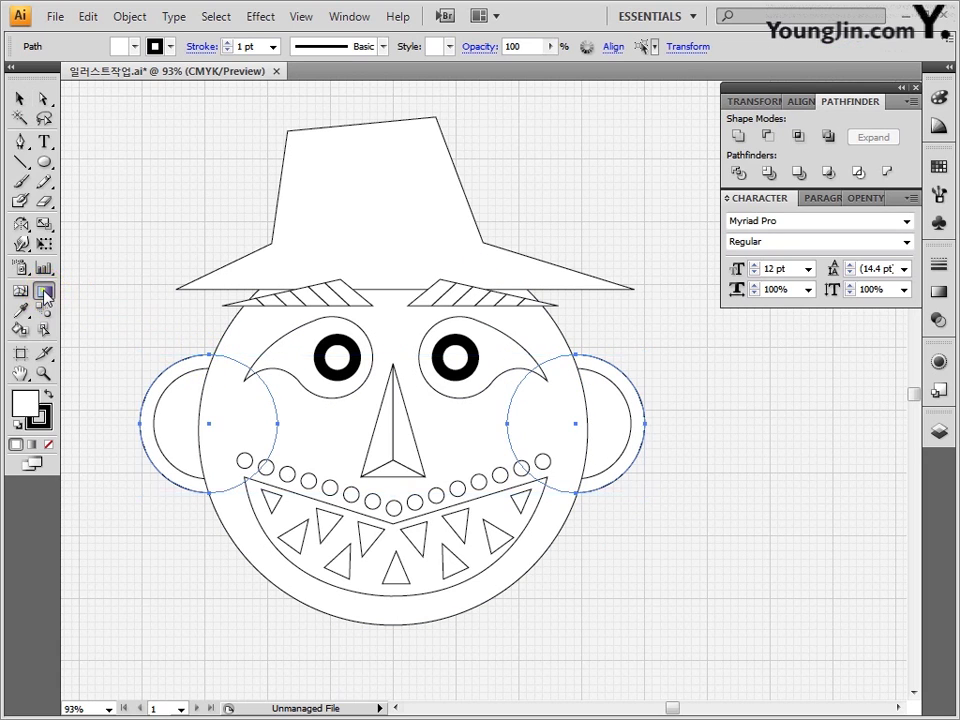
pyautogui.click(897, 285)
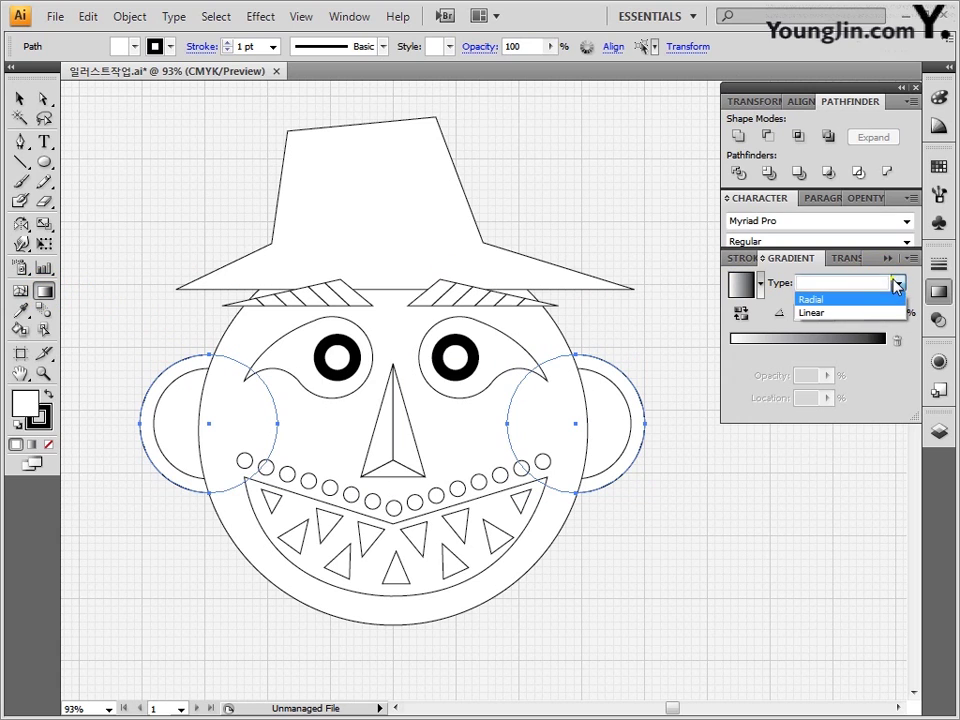
pyautogui.click(857, 300)
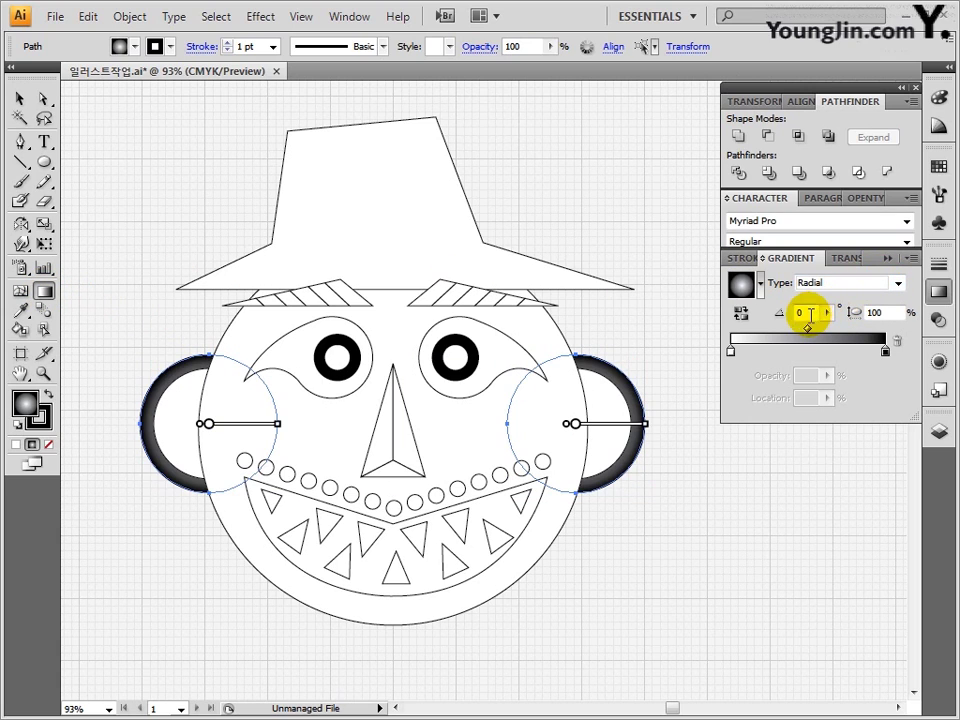
pyautogui.click(733, 352)
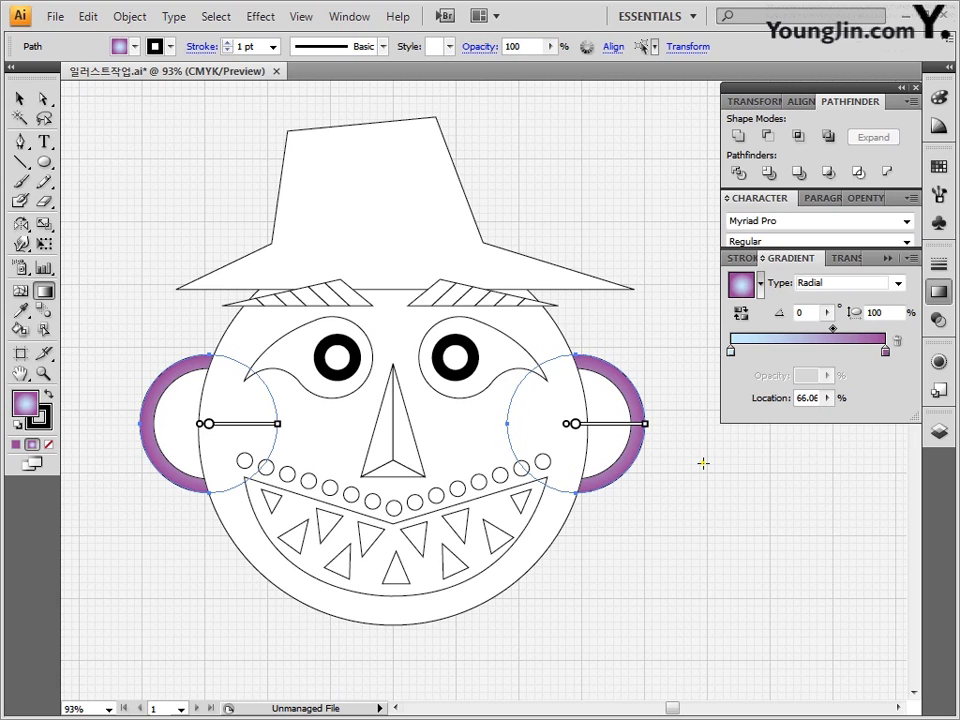
# Step: Fill both inner ear circles with a linear gradient at an angle of -90 degrees
pyautogui.click(17, 97)
pyautogui.click(621, 407)
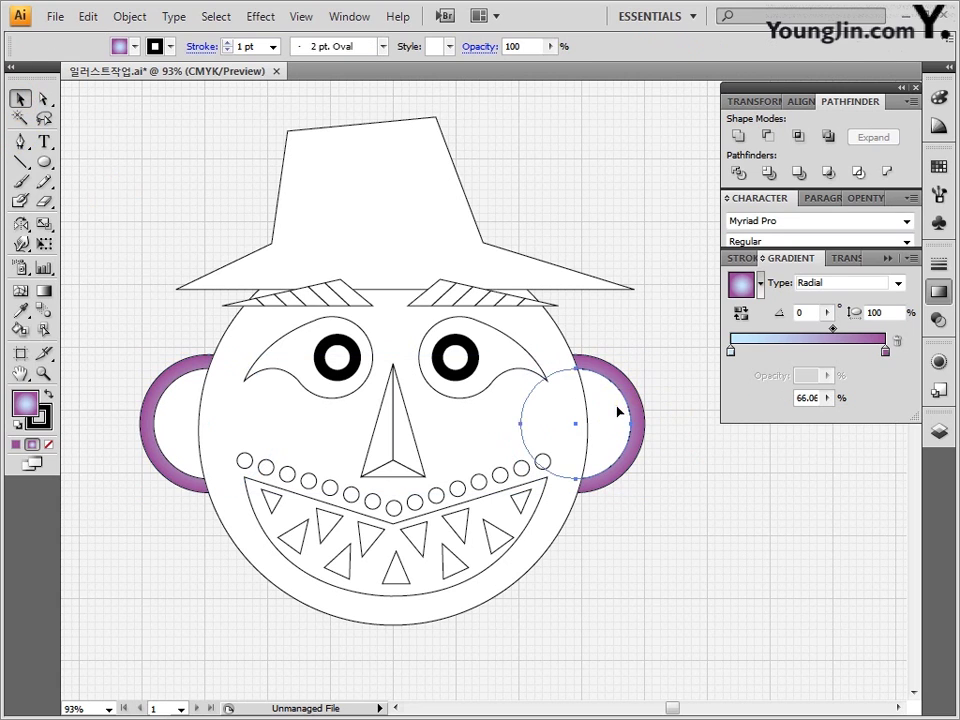
pyautogui.keyDown('shift'); pyautogui.click(197, 392); pyautogui.keyUp('shift')
pyautogui.click(43, 291)
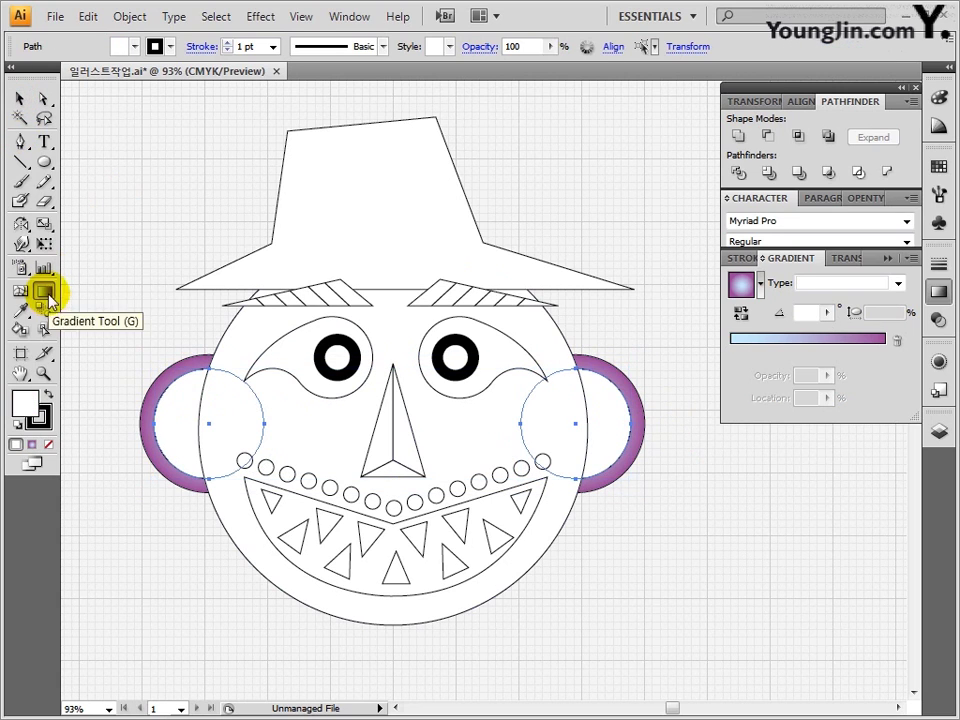
pyautogui.click(890, 284)
pyautogui.click(868, 298)
pyautogui.moveTo(812, 313); pyautogui.dragTo(780, 313)
pyautogui.write('-90')
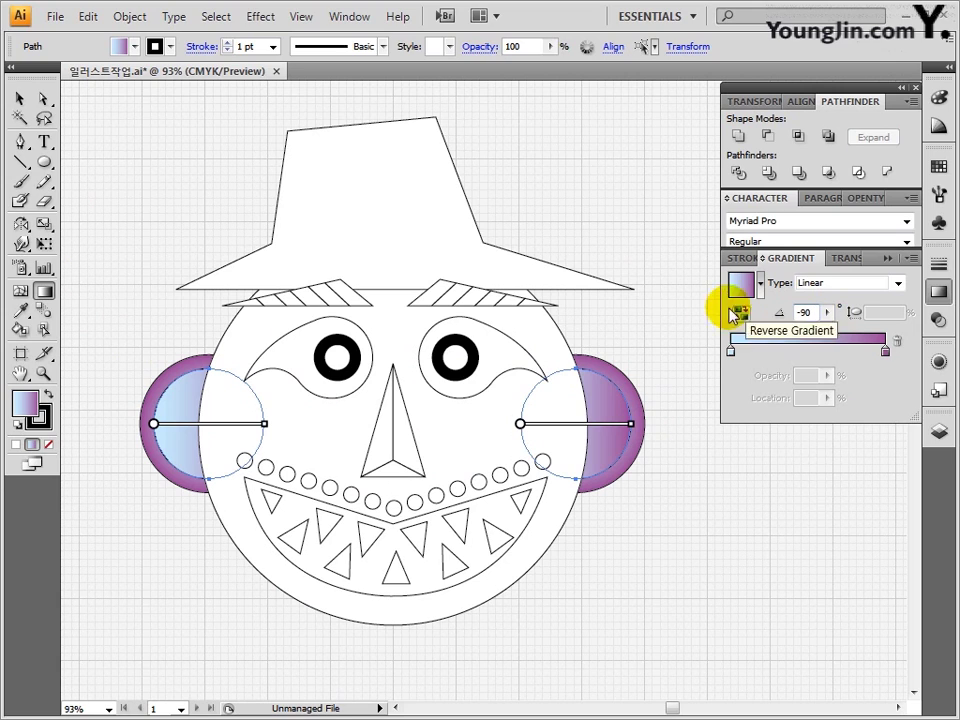
# Step: Recolour the inner ears' gradient from white at the start to orange at the end and deselect the circles
pyautogui.click(731, 350)
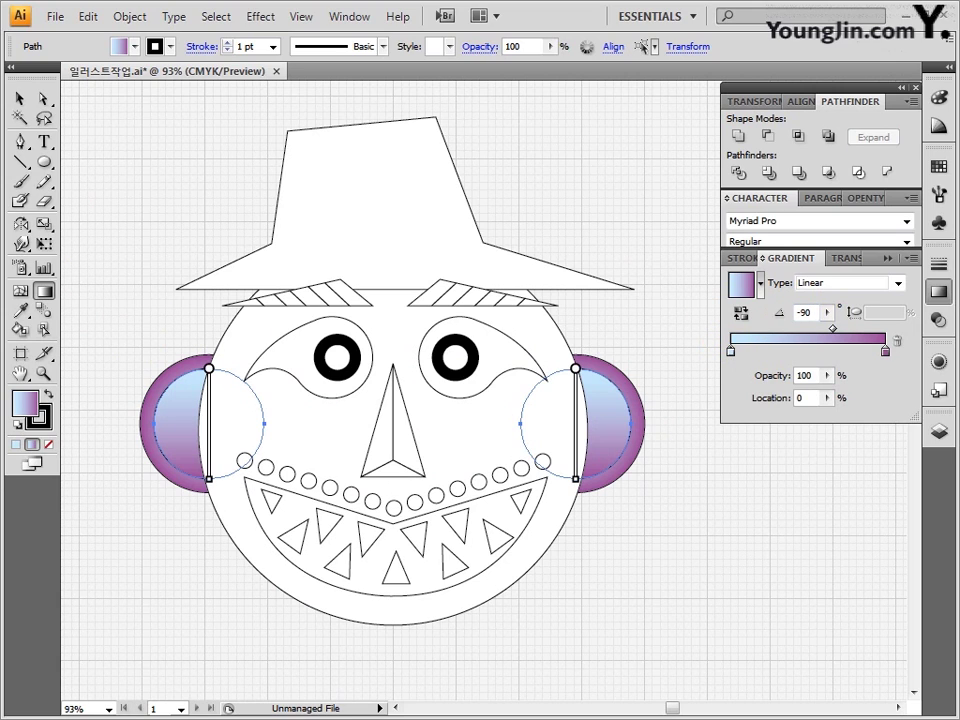
pyautogui.click(885, 350)
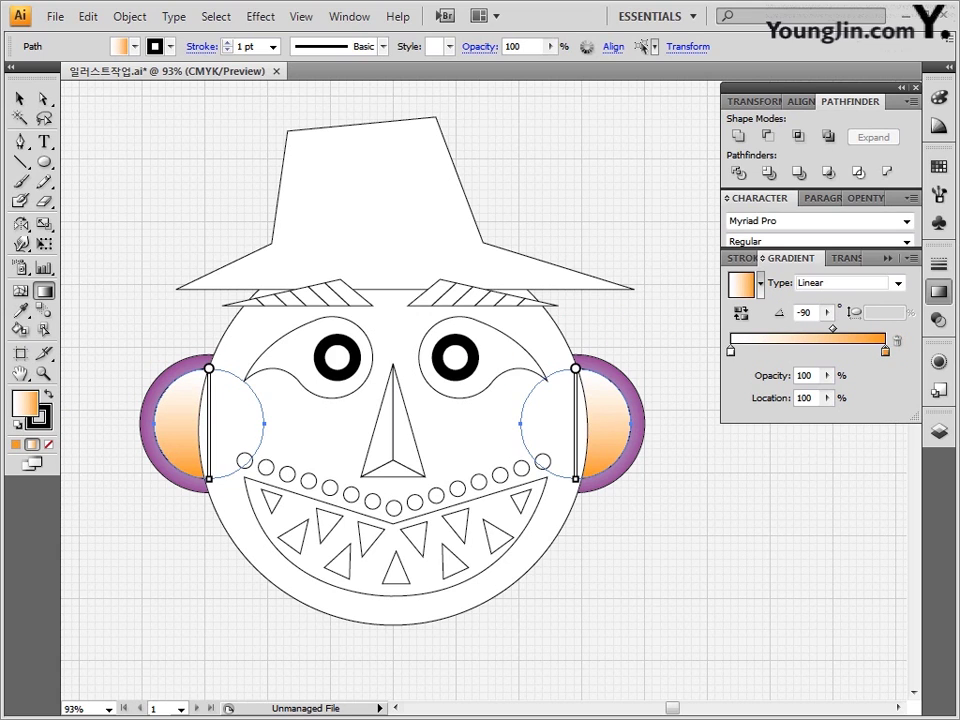
pyautogui.click(20, 98)
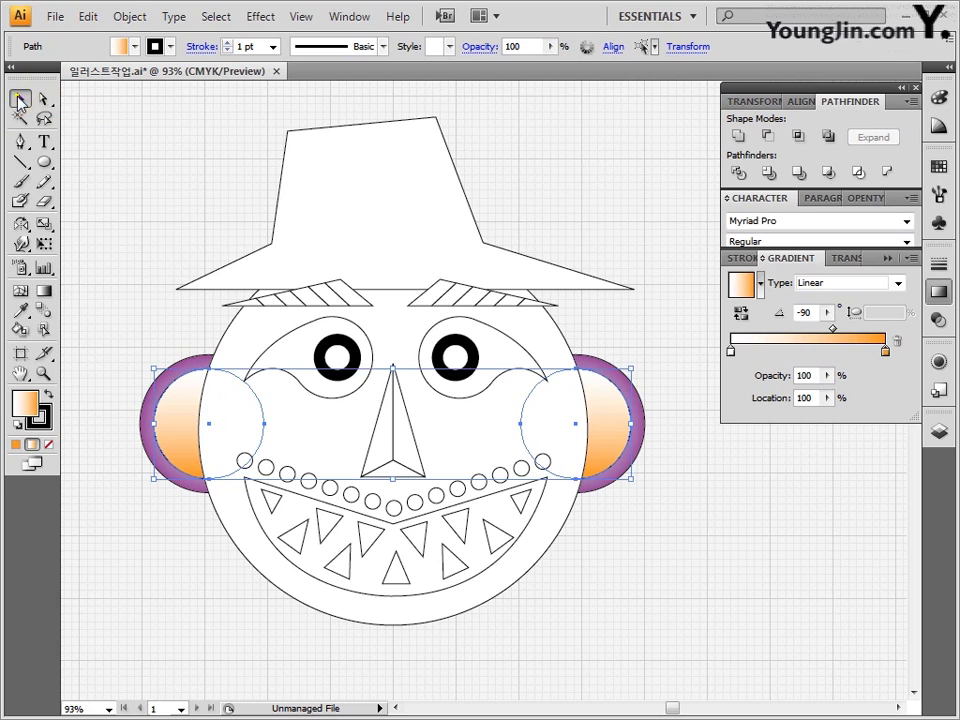
pyautogui.click(724, 490)
# Step: Set the stroke weight of the mouth outline to 3 pt
pyautogui.scroll(-1, 722, 491)
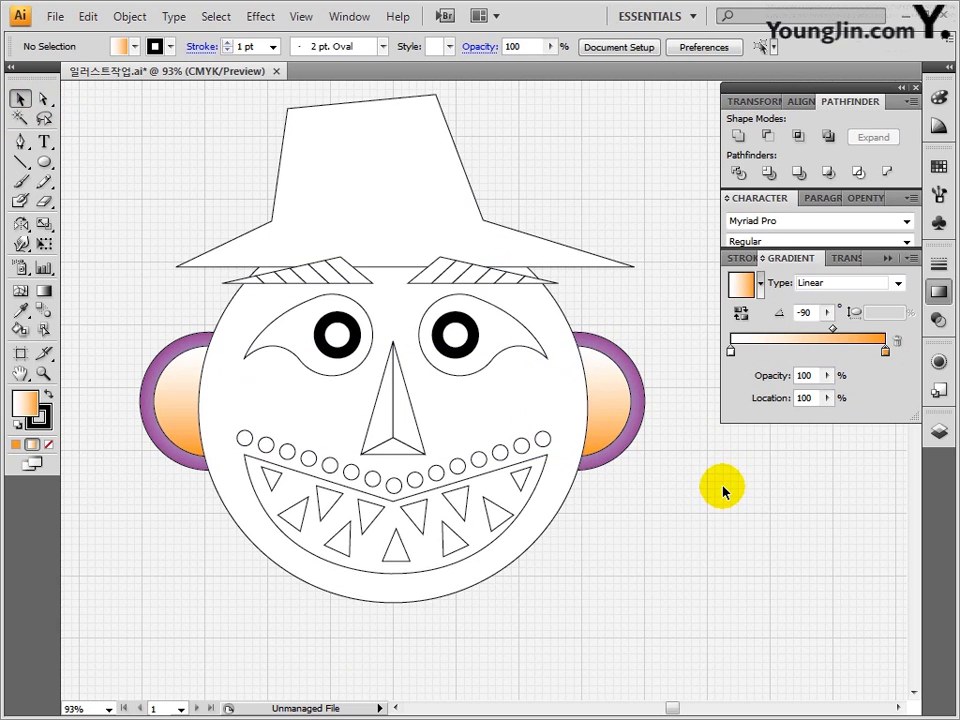
pyautogui.click(535, 491)
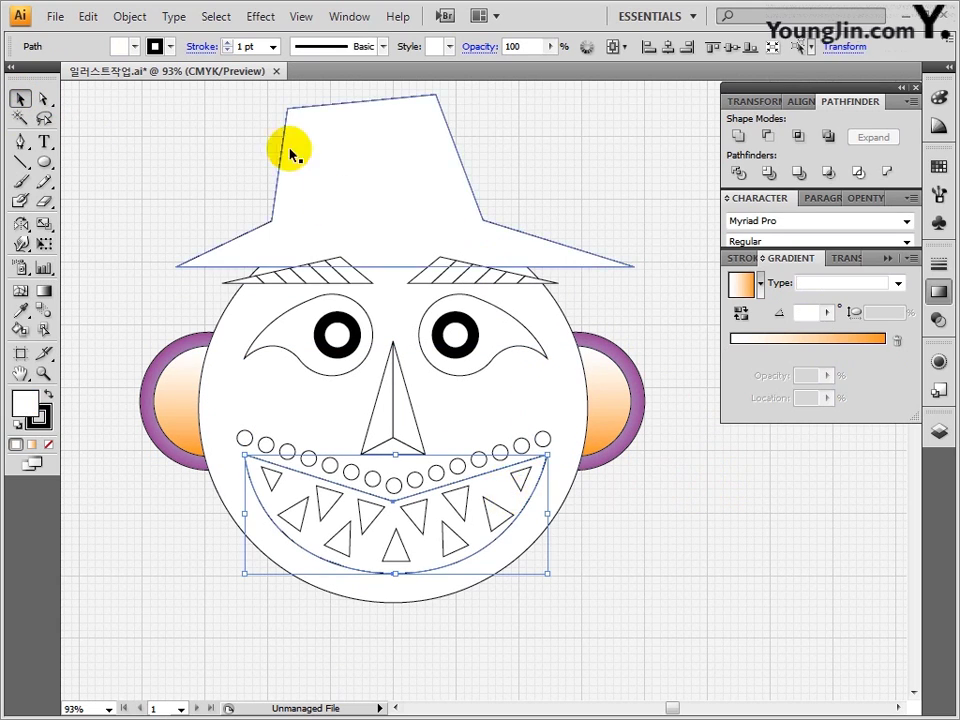
pyautogui.click(272, 46)
pyautogui.click(262, 128)
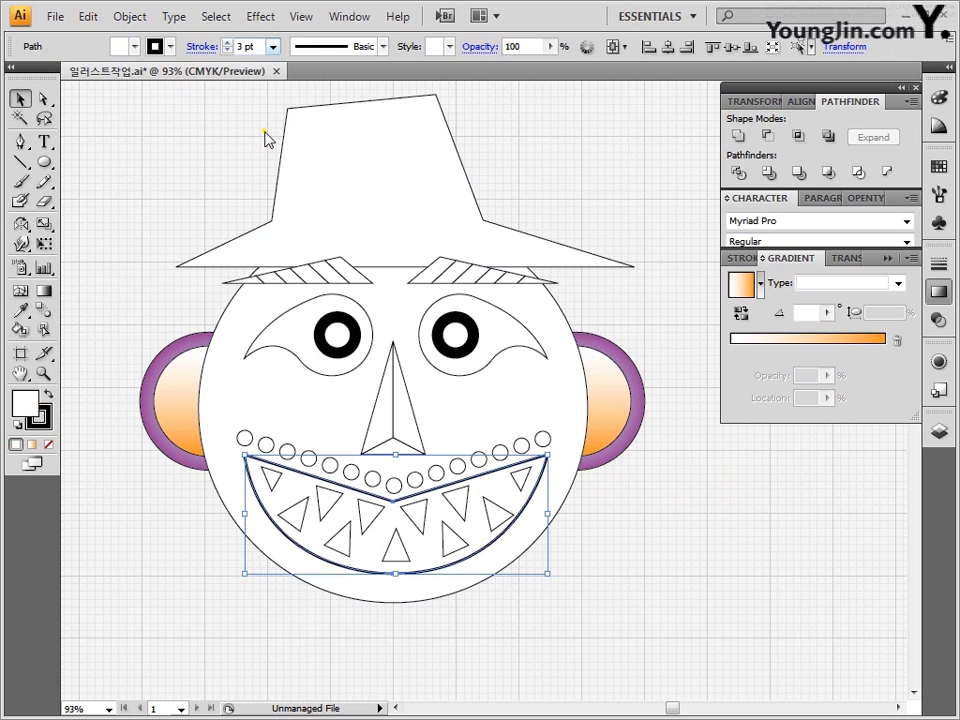
# Step: Fill the mouth shape with a radial gradient
pyautogui.click(44, 290)
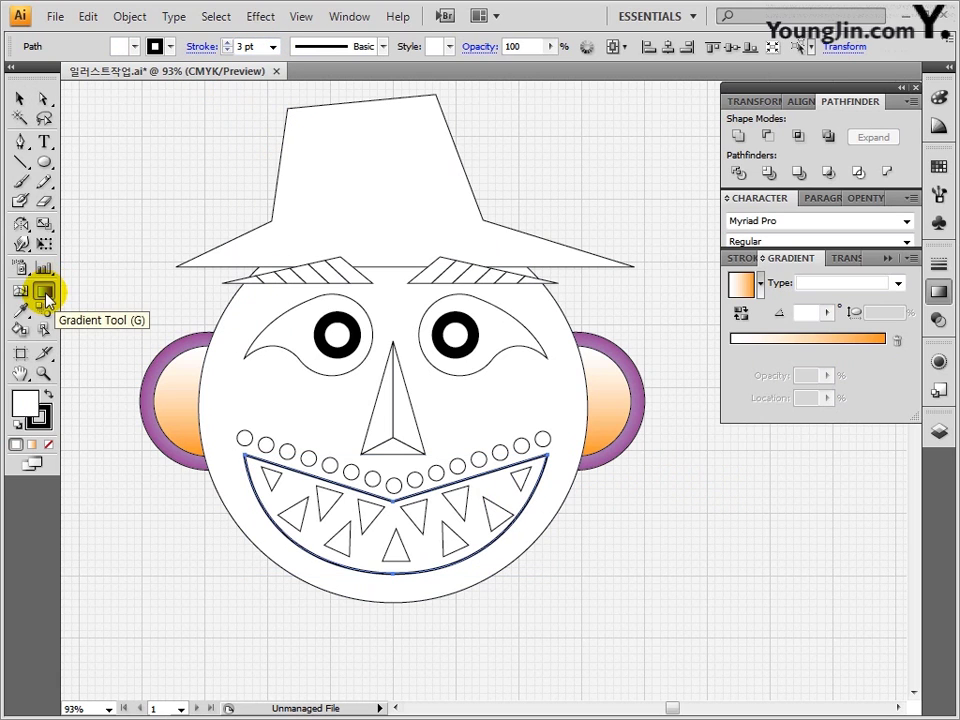
pyautogui.click(880, 284)
pyautogui.click(828, 298)
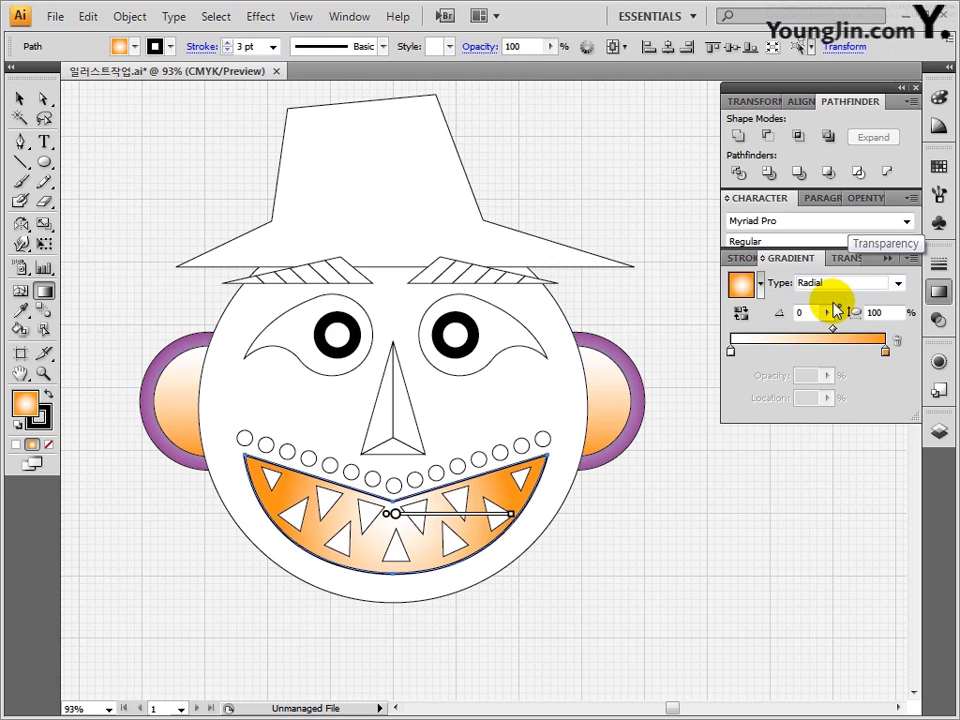
# Step: Recolour the mouth's radial gradient from black at the centre to light grey at the edge and shift its midpoint toward the grey end
pyautogui.click(731, 350)
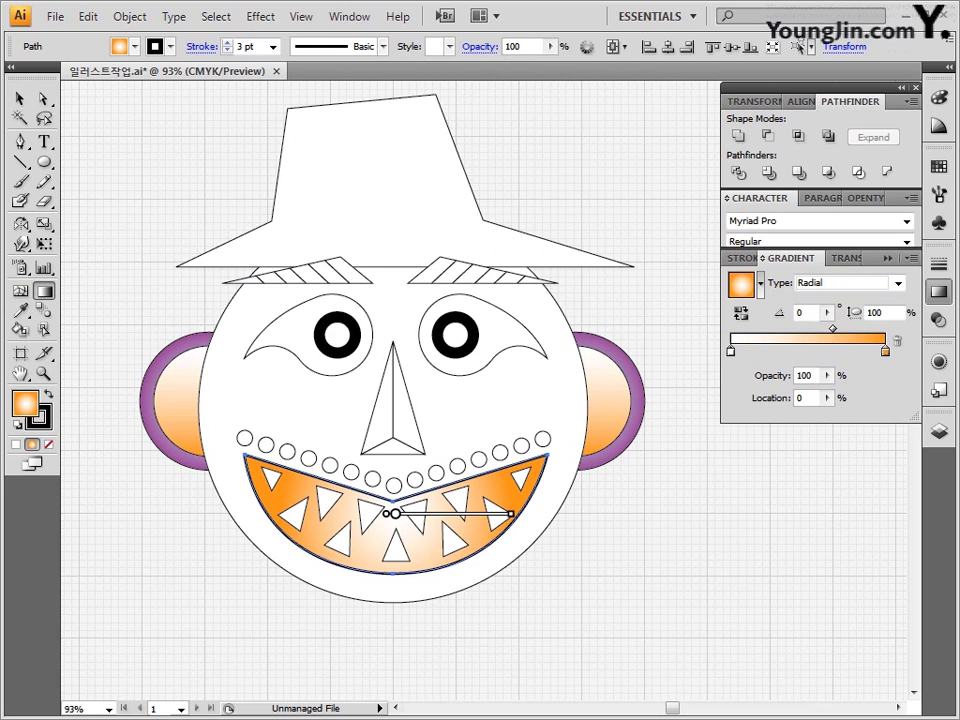
pyautogui.click(886, 352)
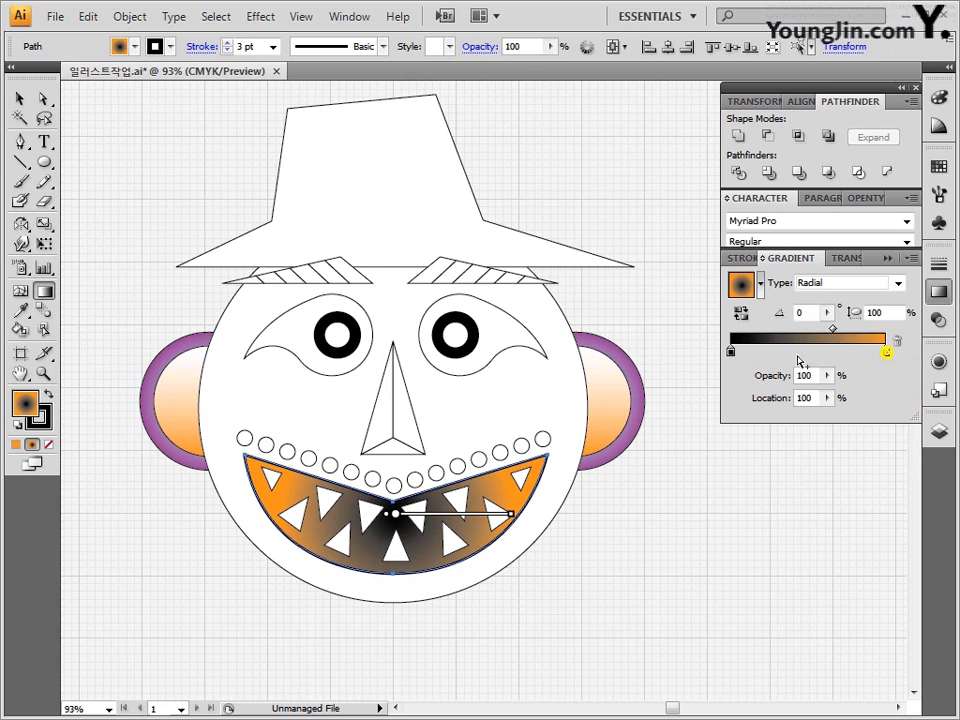
pyautogui.hotkey('ctrl', 'z')
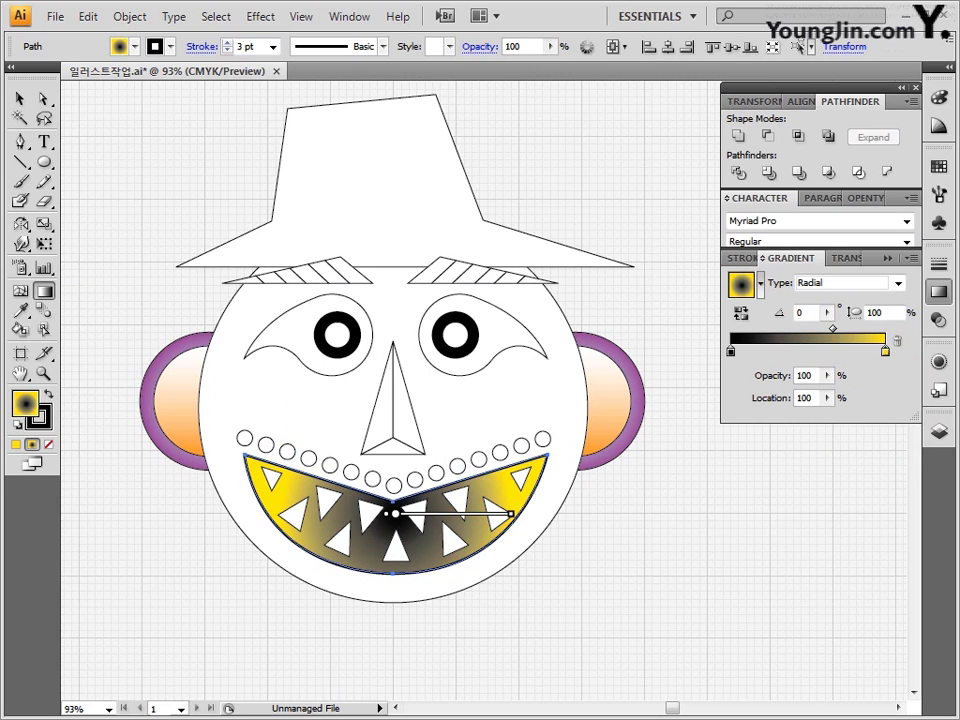
pyautogui.hotkey('ctrl', 'z')
pyautogui.hotkey('ctrl', 'z')
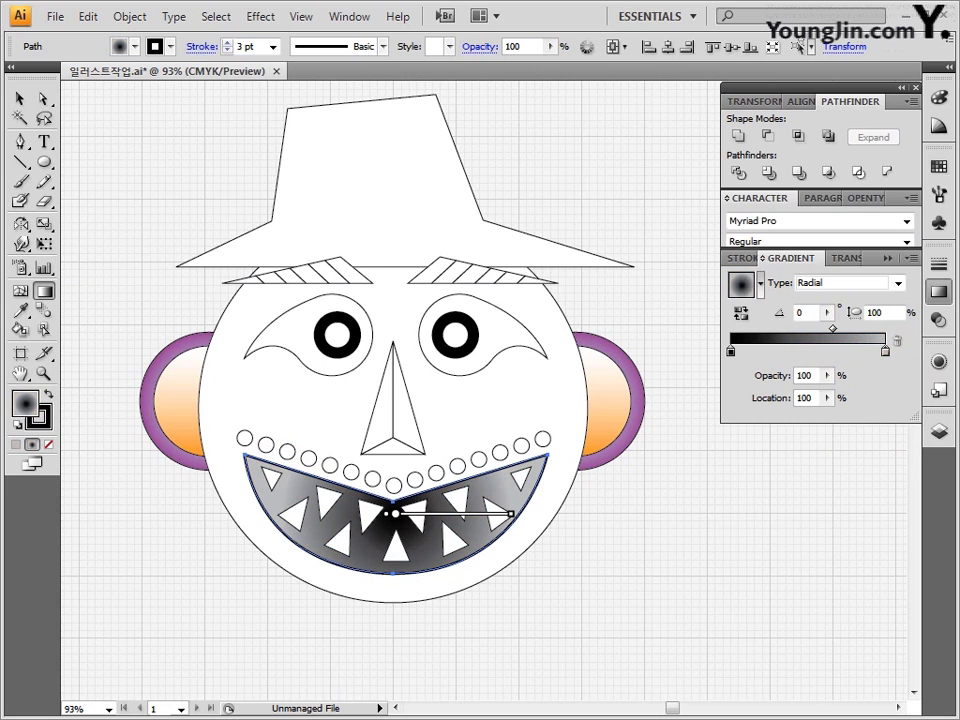
pyautogui.moveTo(832, 328)
pyautogui.mouseDown()
pyautogui.moveTo(842, 328)
pyautogui.moveTo(784, 332)
pyautogui.moveTo(866, 331)
pyautogui.mouseUp()
# Step: Ungroup both hatched eyebrows into separate stripe shapes
pyautogui.press('v')
pyautogui.click(355, 280)
pyautogui.click(355, 280)
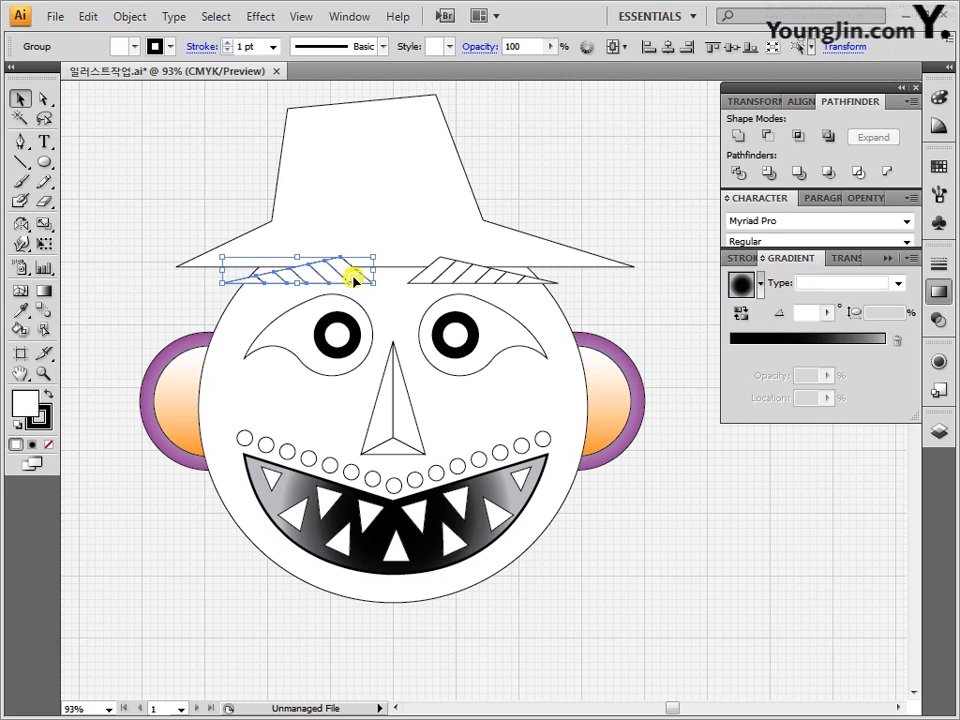
pyautogui.click(138, 18)
pyautogui.click(163, 109)
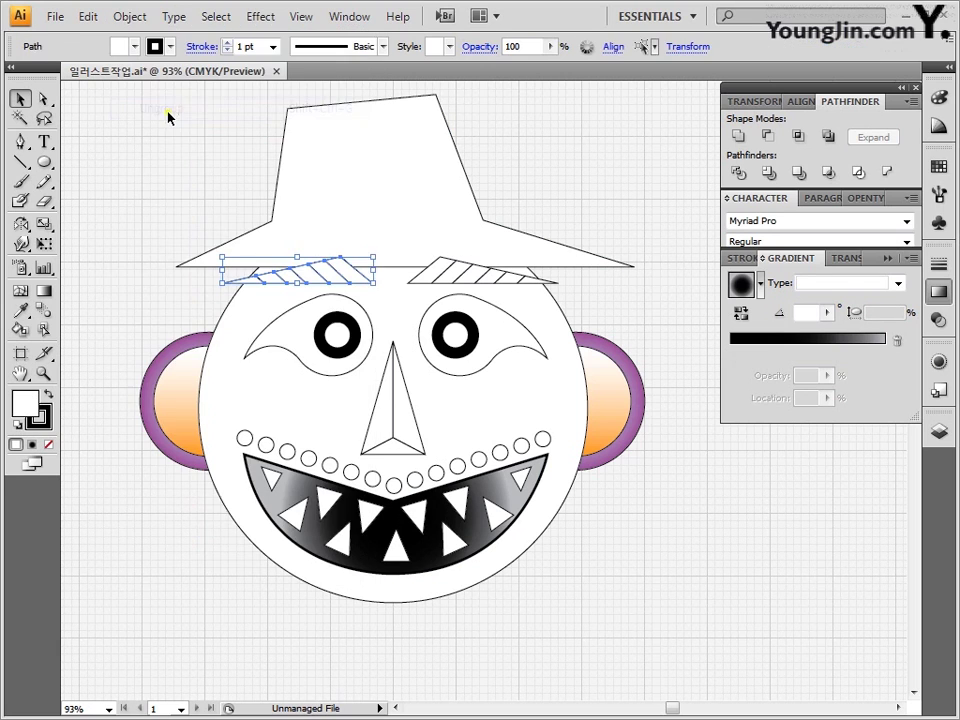
pyautogui.click(436, 278)
pyautogui.click(136, 18)
pyautogui.click(164, 109)
pyautogui.click(170, 186)
# Step: Fill the stripes of both eyebrows alternately with red, yellow and green
pyautogui.click(489, 274)
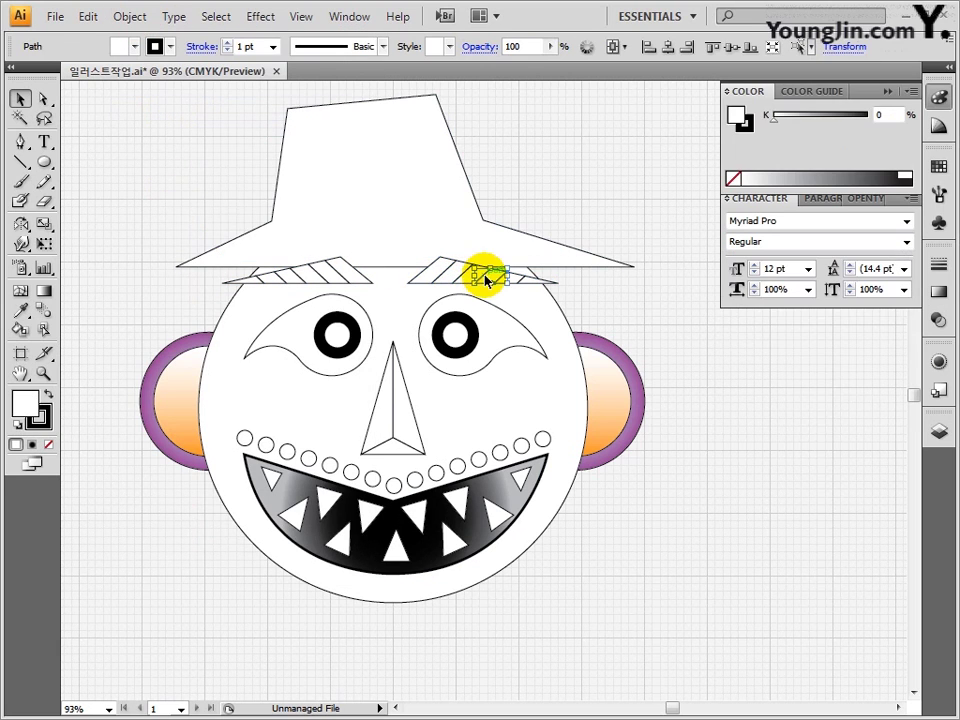
pyautogui.keyDown('shift'); pyautogui.click(369, 274); pyautogui.keyUp('shift')
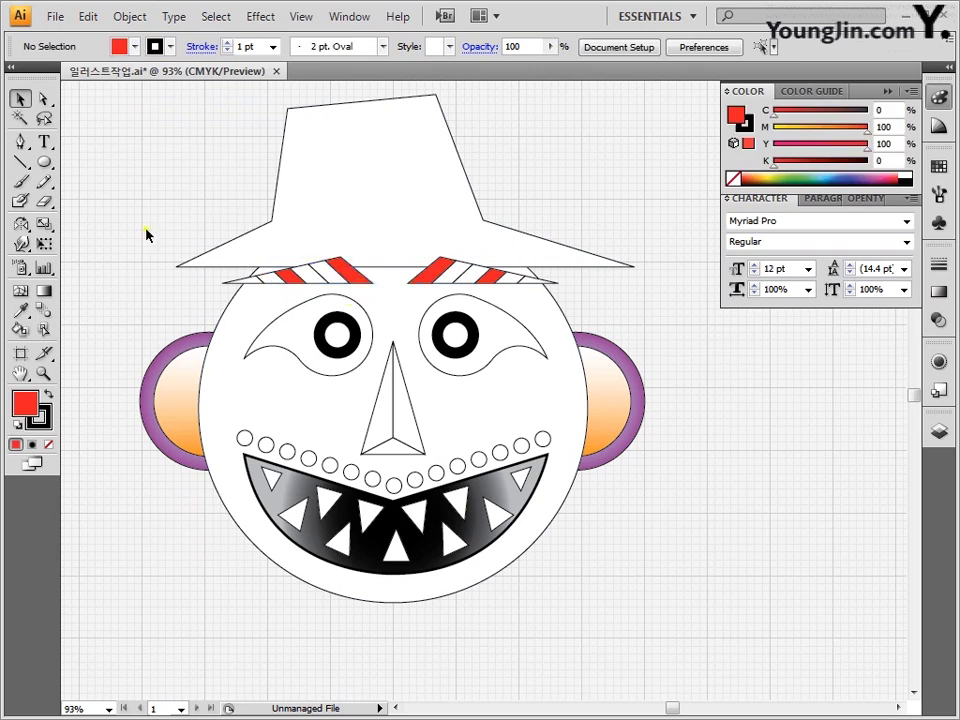
pyautogui.click(272, 285)
pyautogui.keyDown('shift'); pyautogui.click(455, 275); pyautogui.keyUp('shift')
pyautogui.keyDown('shift'); pyautogui.click(510, 279); pyautogui.keyUp('shift')
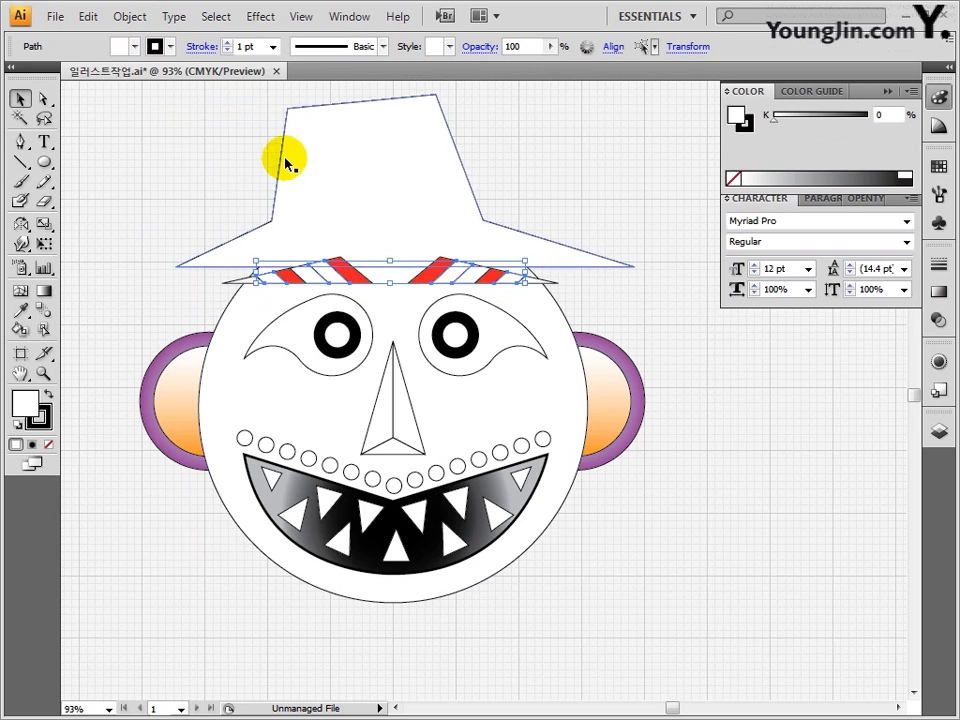
pyautogui.click(240, 281)
pyautogui.keyDown('shift'); pyautogui.click(308, 275); pyautogui.keyUp('shift')
pyautogui.keyDown('shift'); pyautogui.click(469, 281); pyautogui.keyUp('shift')
pyautogui.click(134, 46)
pyautogui.click(171, 204)
pyautogui.click(378, 420)
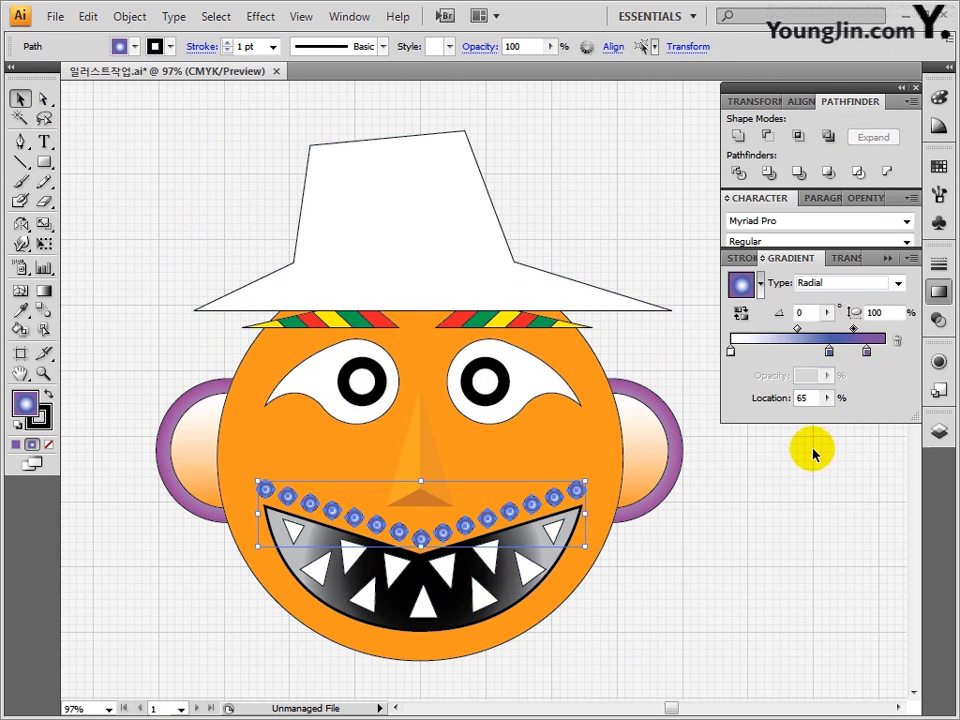
# Step: Duplicate the white hat shape and place the copy in the empty area above the original
pyautogui.click(812, 453)
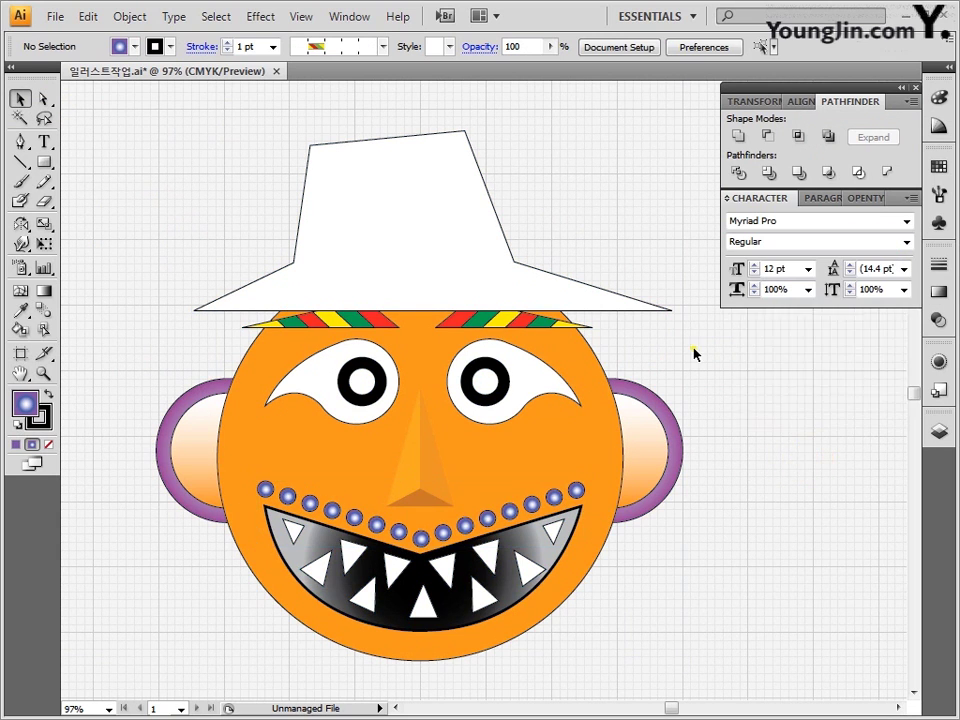
pyautogui.scroll(5, 692, 354)
pyautogui.click(438, 333)
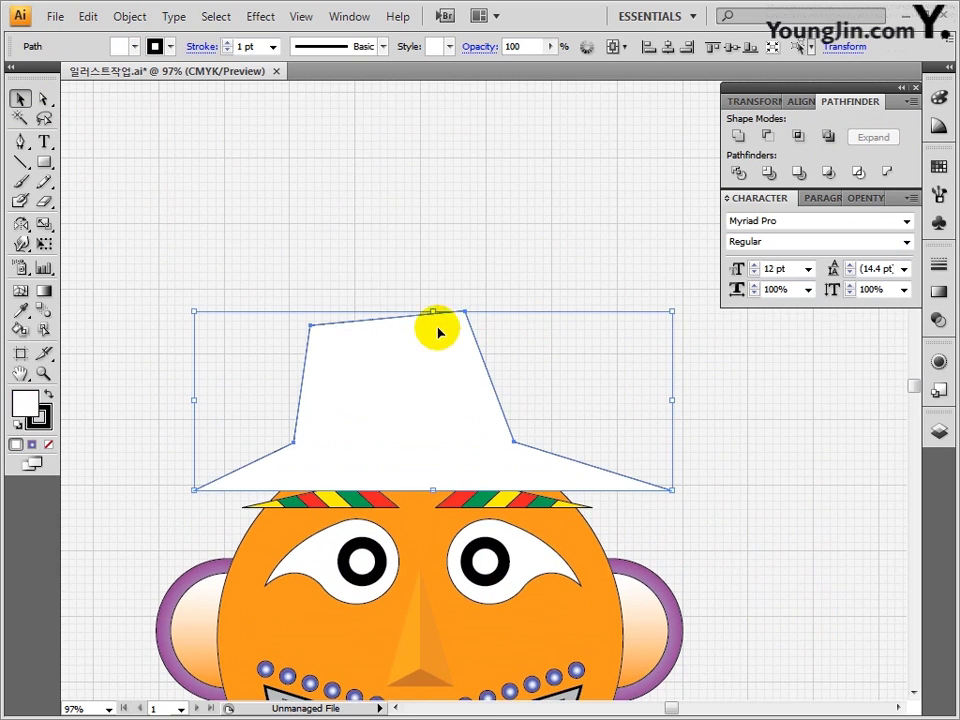
pyautogui.scroll(2, 438, 333)
pyautogui.scroll(1, 420, 330)
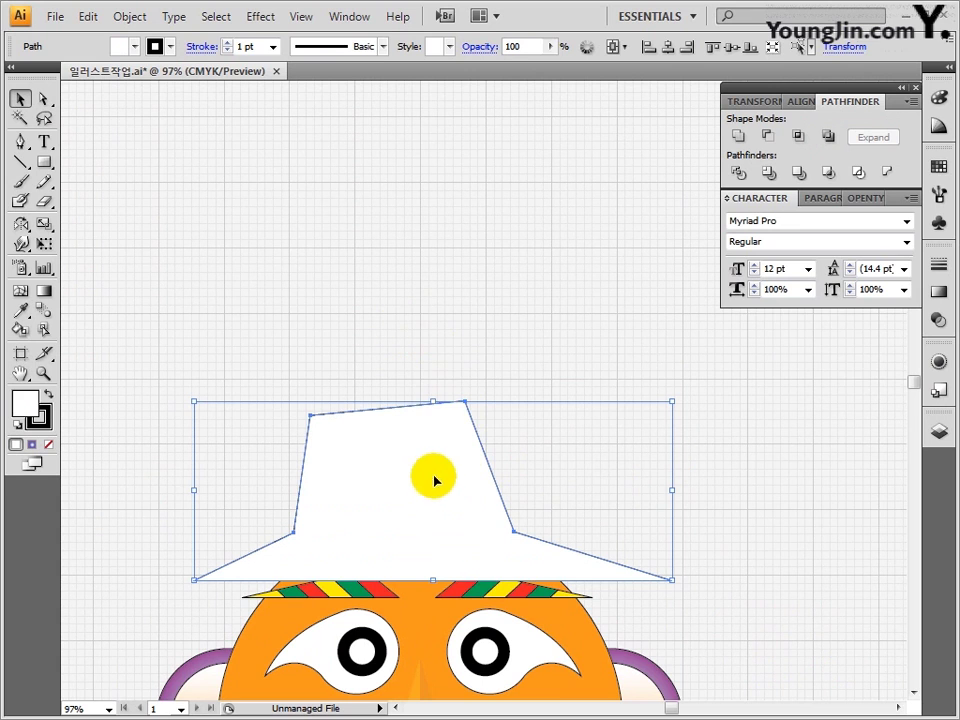
pyautogui.moveTo(422, 455); pyautogui.dragTo(435, 152)
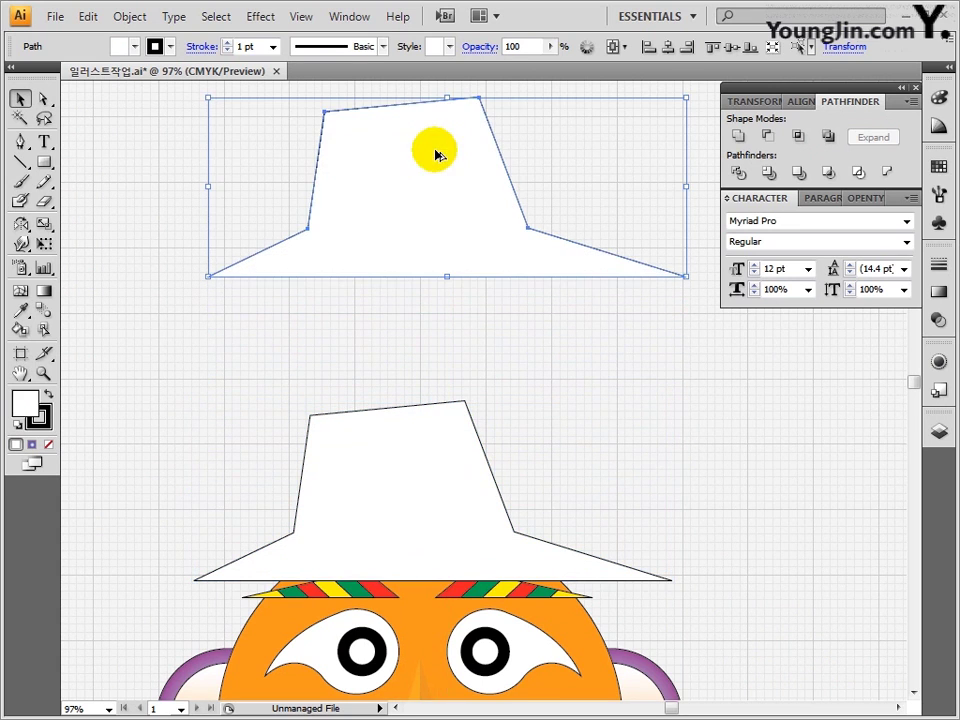
pyautogui.click(536, 326)
# Step: Fill the original hat on the head with black at K 100% and deselect it
pyautogui.click(455, 416)
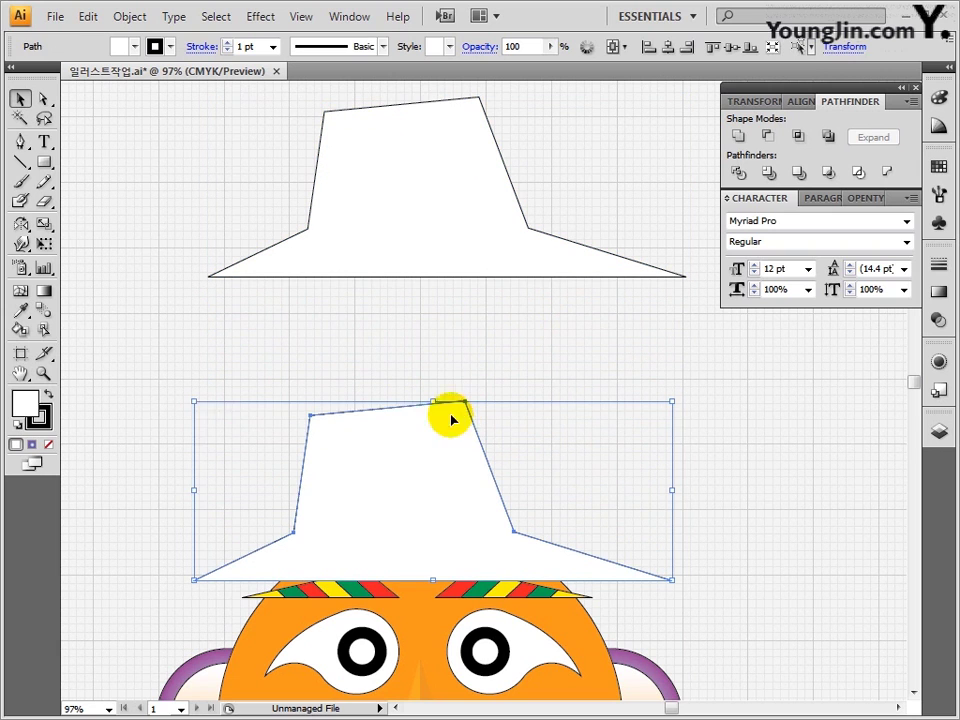
pyautogui.doubleClick(27, 405)
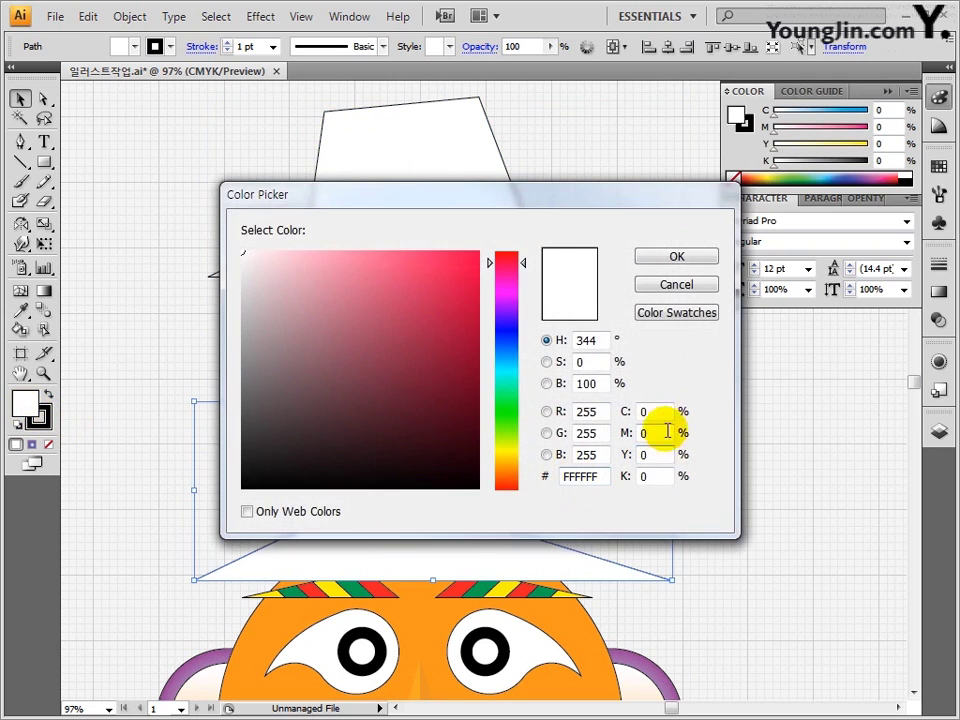
pyautogui.doubleClick(653, 476)
pyautogui.write('100')
pyautogui.press('Return')
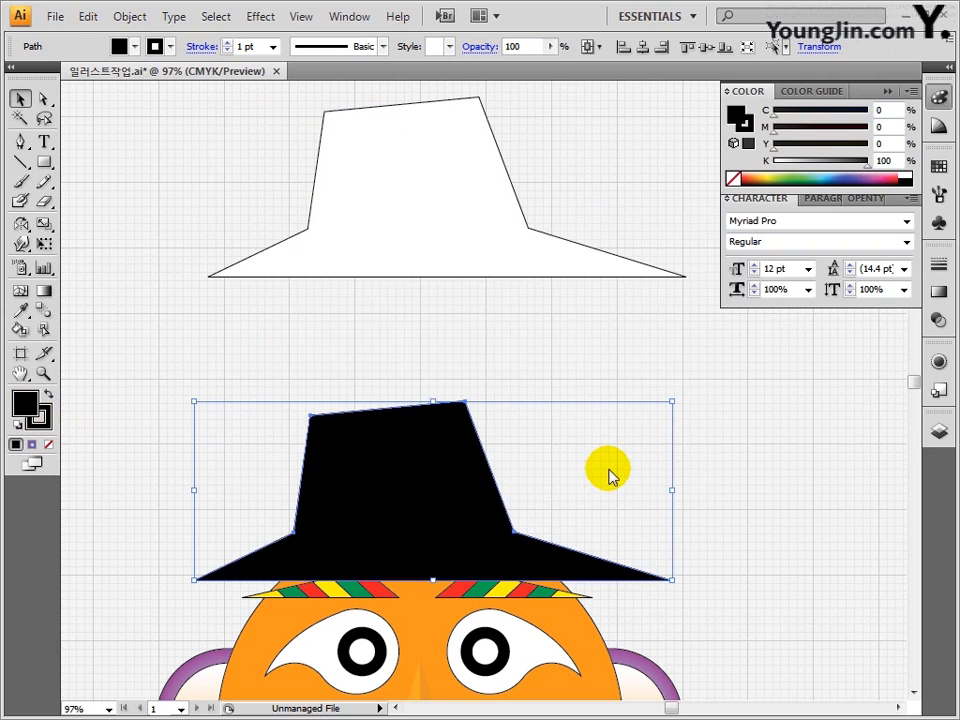
pyautogui.click(726, 444)
# Step: Set up the Polar Grid tool with 4 concentric dividers and 0 radial dividers
pyautogui.scroll(5, 724, 444)
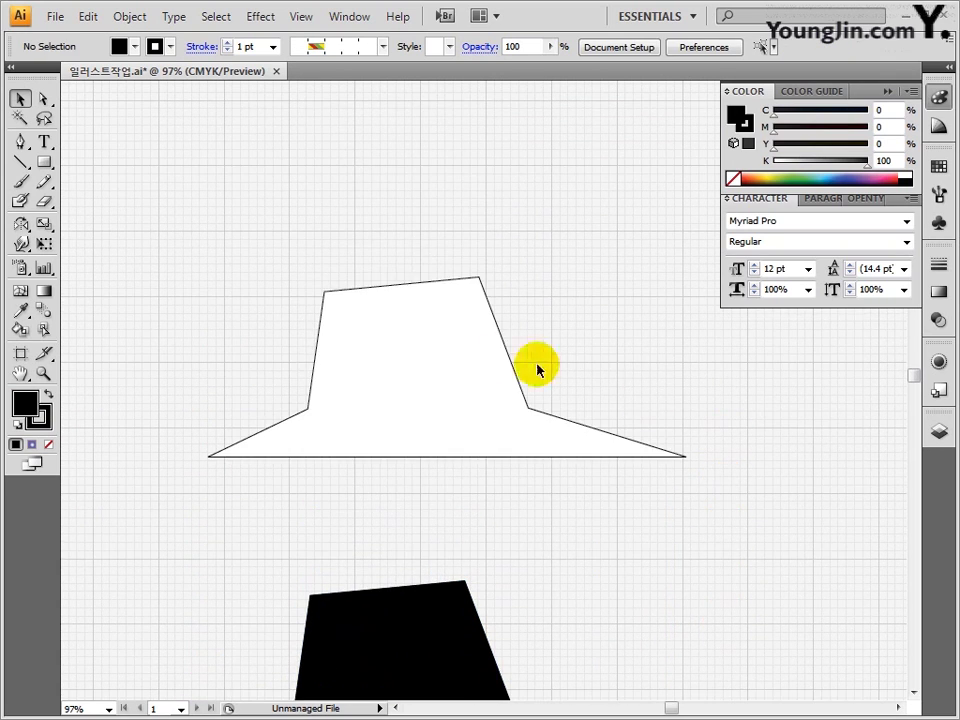
pyautogui.moveTo(21, 166); pyautogui.dragTo(50, 241)
pyautogui.doubleClick(20, 162)
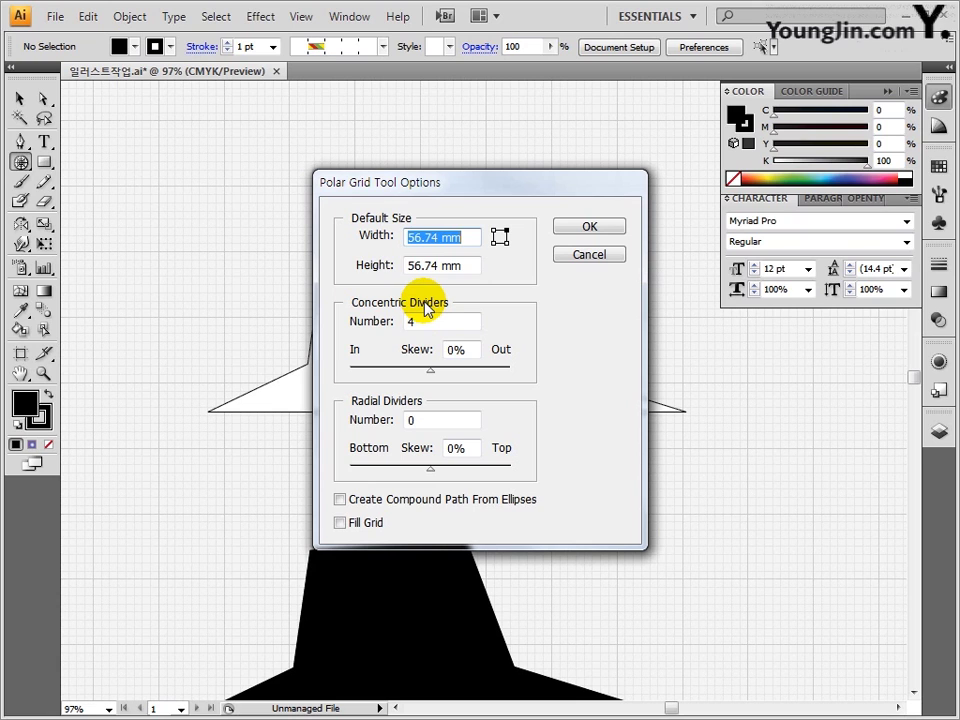
pyautogui.click(580, 230)
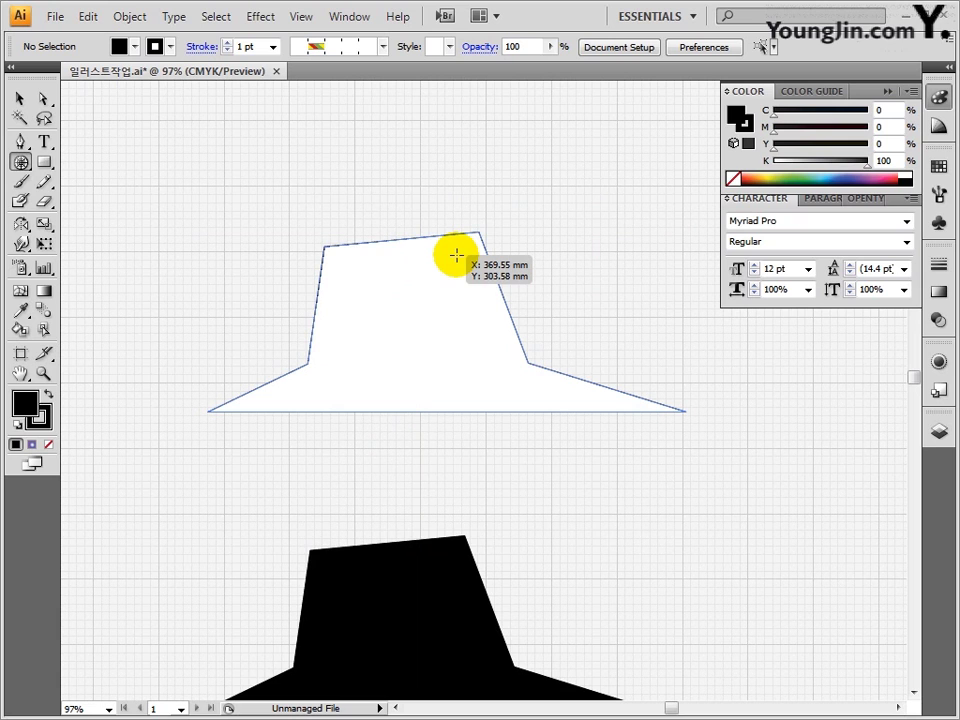
# Step: Draw six sets of concentric circles in varying sizes over and around the hat copy
pyautogui.moveTo(456, 255)
pyautogui.mouseDown()
pyautogui.moveTo(330, 396)
pyautogui.moveTo(314, 397)
pyautogui.mouseUp()
pyautogui.moveTo(356, 180); pyautogui.dragTo(241, 296)
pyautogui.moveTo(525, 154)
pyautogui.mouseDown()
pyautogui.moveTo(368, 283)
pyautogui.moveTo(357, 322)
pyautogui.mouseUp()
pyautogui.moveTo(314, 347); pyautogui.dragTo(184, 477)
pyautogui.moveTo(343, 339); pyautogui.dragTo(491, 488)
pyautogui.moveTo(491, 383)
pyautogui.mouseDown()
pyautogui.moveTo(591, 483)
pyautogui.moveTo(539, 462)
pyautogui.mouseUp()
# Step: Move the circle set at the hat copy's left brim tip slightly inward and up, and deselect it
pyautogui.click(20, 98)
pyautogui.click(543, 486)
pyautogui.click(515, 484)
pyautogui.moveTo(293, 463); pyautogui.dragTo(320, 454)
pyautogui.click(311, 472)
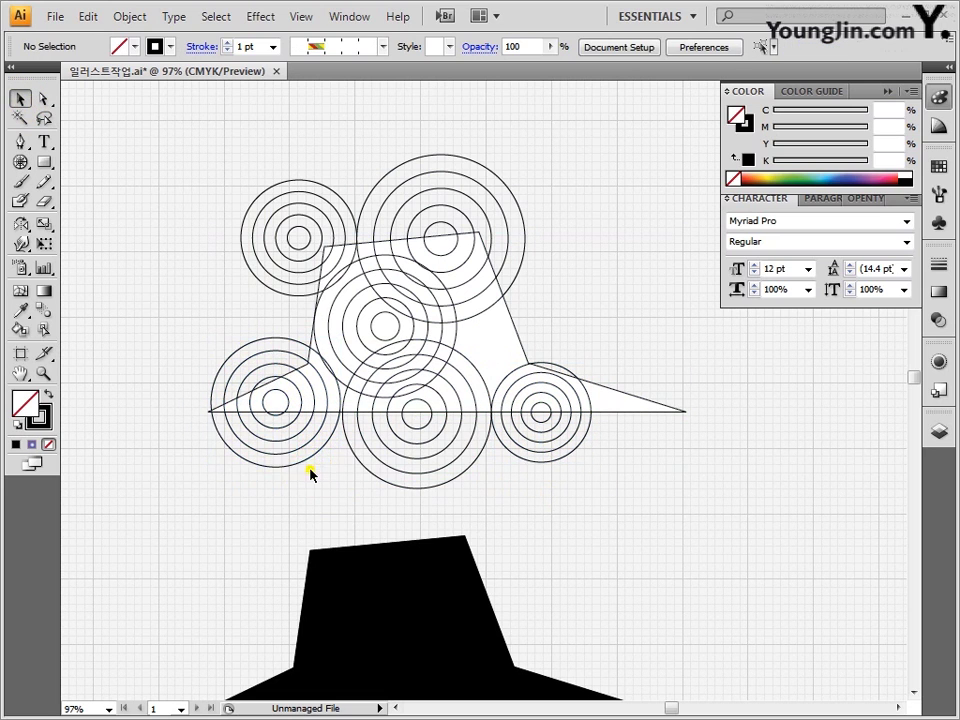
# Step: Change the stroke colour of all six concentric circle sets to white with K 0% and deselect them
pyautogui.click(286, 455)
pyautogui.keyDown('shift'); pyautogui.click(364, 465); pyautogui.keyUp('shift')
pyautogui.keyDown('shift'); pyautogui.click(565, 369); pyautogui.keyUp('shift')
pyautogui.keyDown('shift'); pyautogui.click(450, 298); pyautogui.keyUp('shift')
pyautogui.keyDown('shift'); pyautogui.click(501, 270); pyautogui.keyUp('shift')
pyautogui.keyDown('shift'); pyautogui.click(346, 203); pyautogui.keyUp('shift')
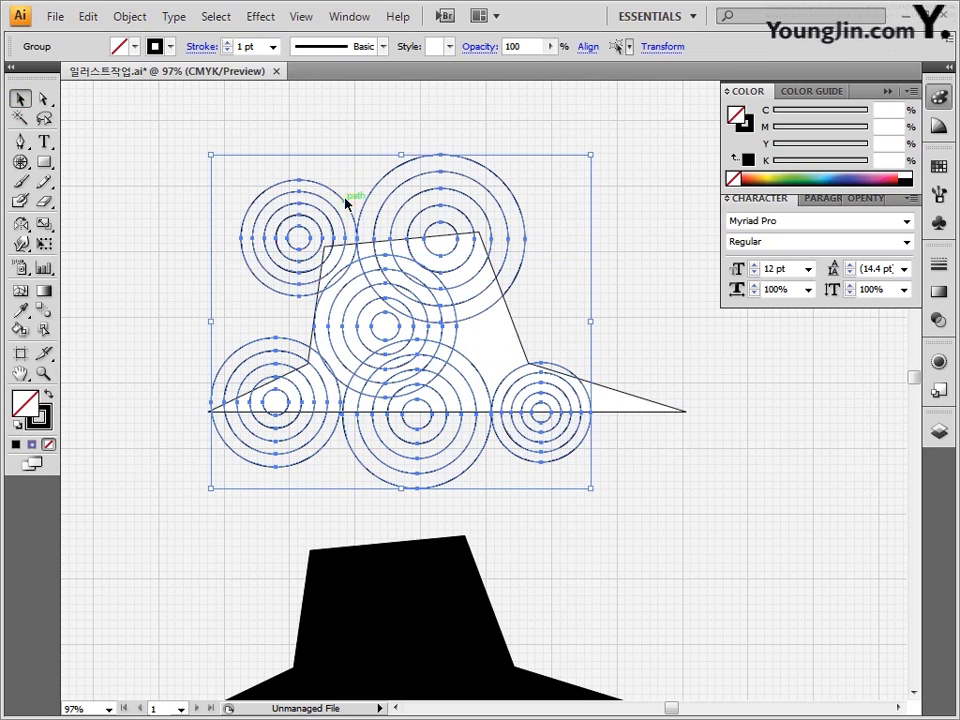
pyautogui.doubleClick(42, 420)
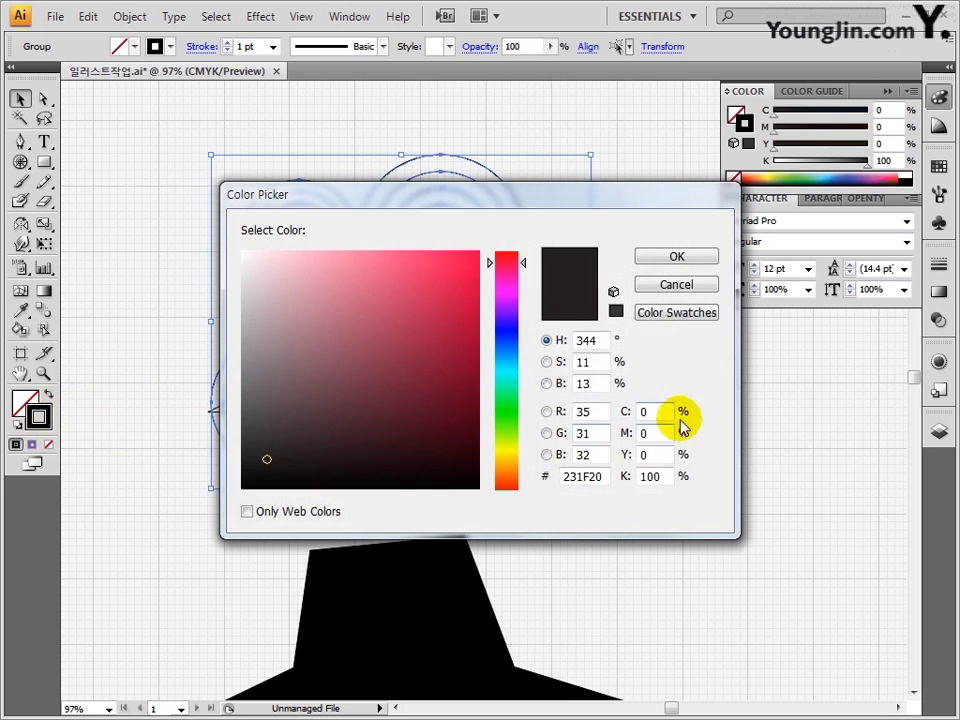
pyautogui.write('0')
pyautogui.press('Return')
pyautogui.click(587, 549)
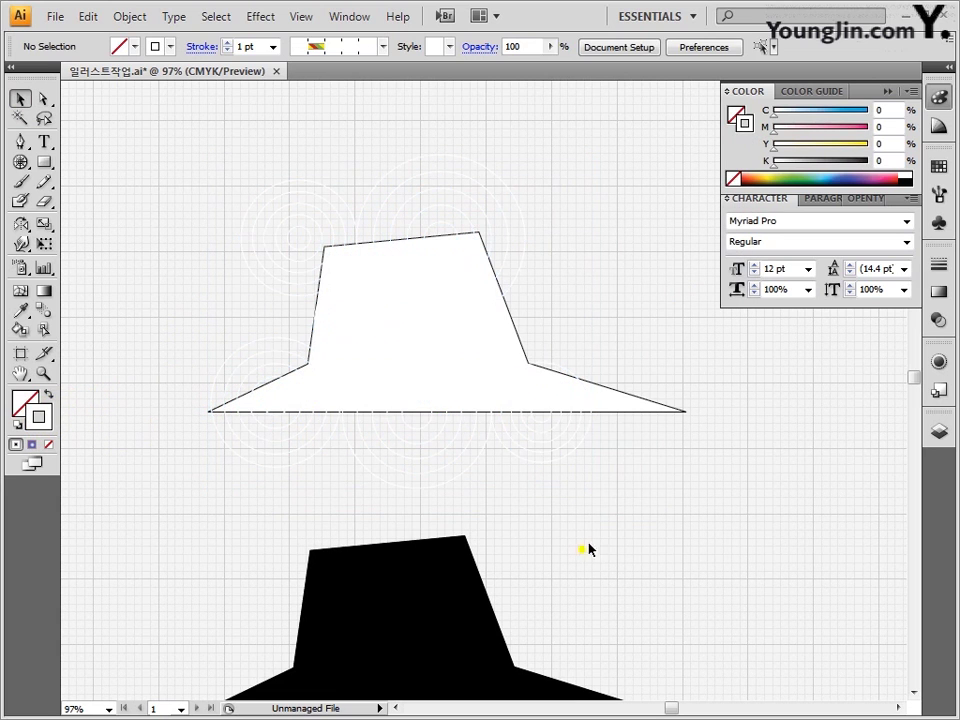
# Step: Bring the white hat copy to the front of the concentric circles and deselect it
pyautogui.click(631, 416)
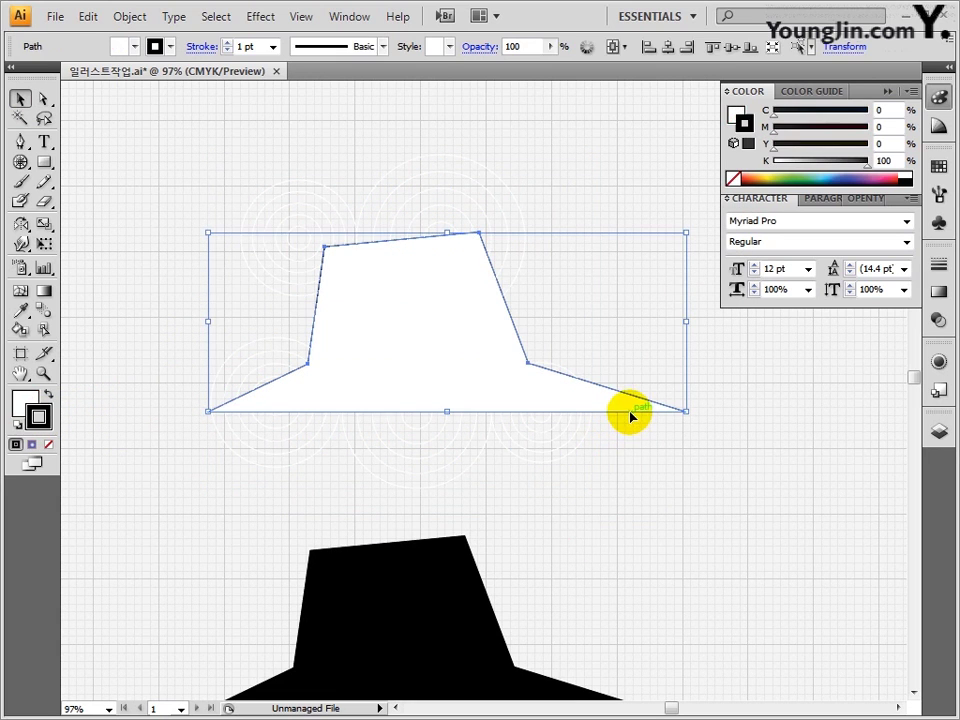
pyautogui.rightClick(631, 416)
pyautogui.moveTo(701, 662)
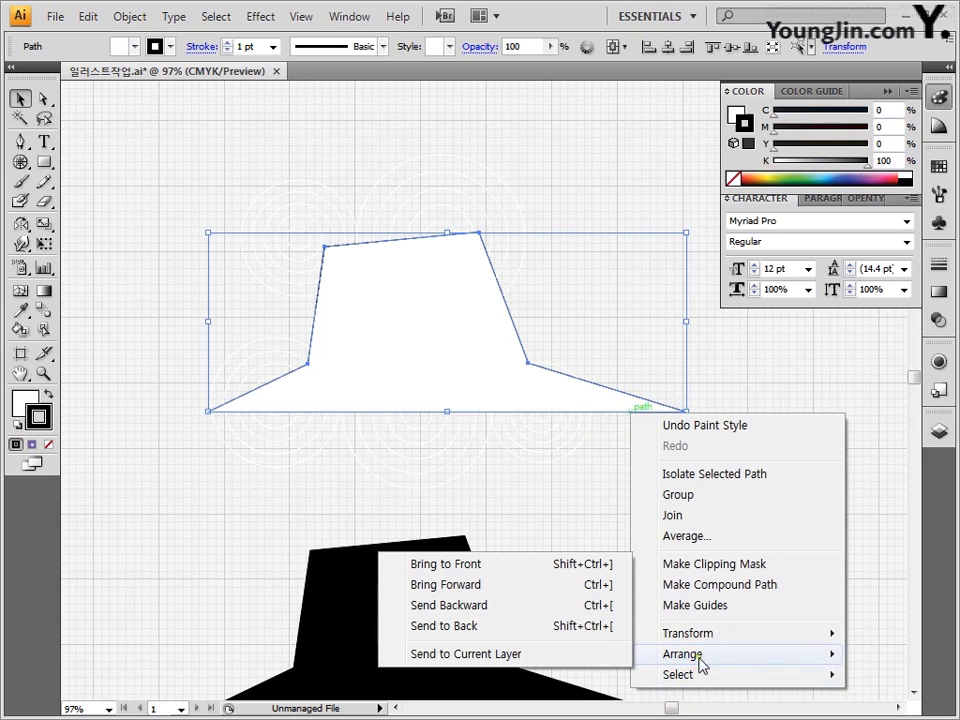
pyautogui.click(495, 566)
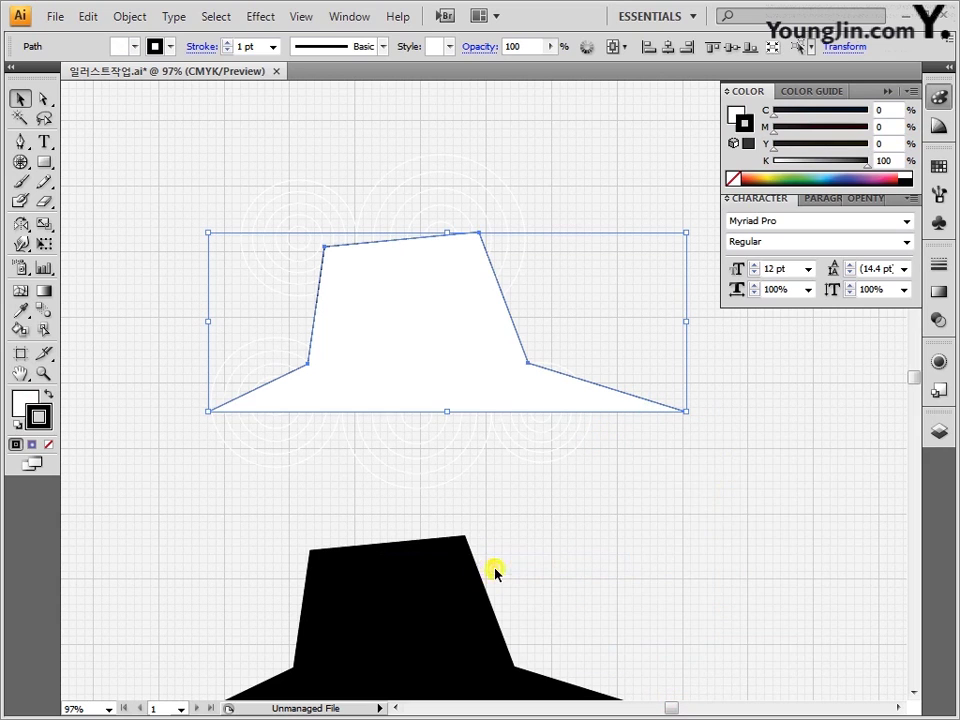
pyautogui.click(696, 475)
# Step: Make a clipping mask from the hat copy and all six concentric circle sets
pyautogui.scroll(2, 696, 467)
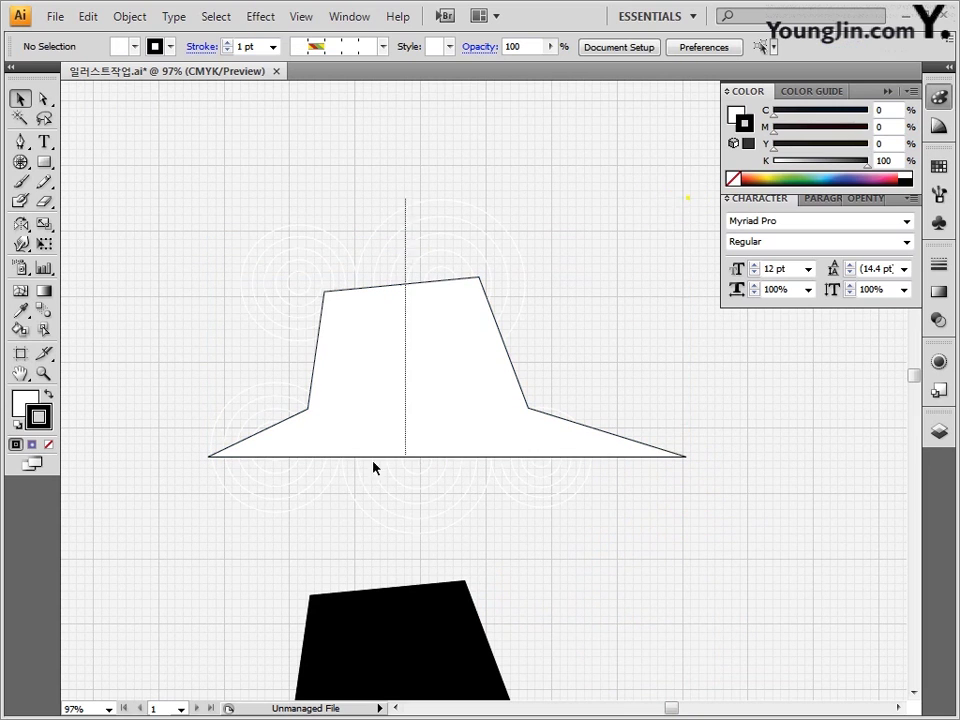
pyautogui.moveTo(690, 196); pyautogui.dragTo(127, 556)
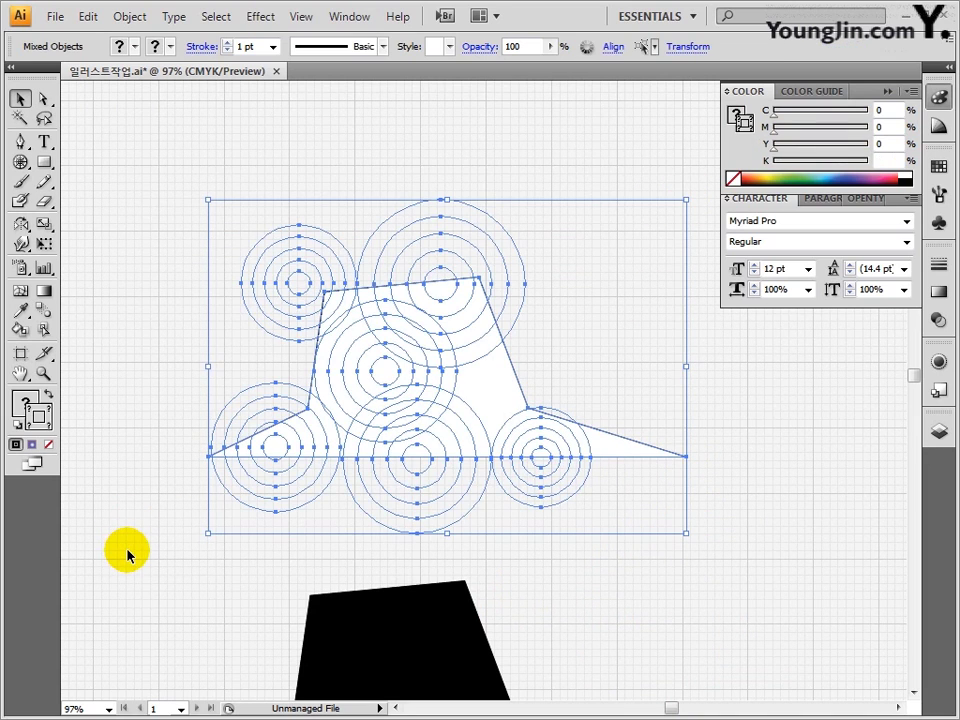
pyautogui.click(129, 16)
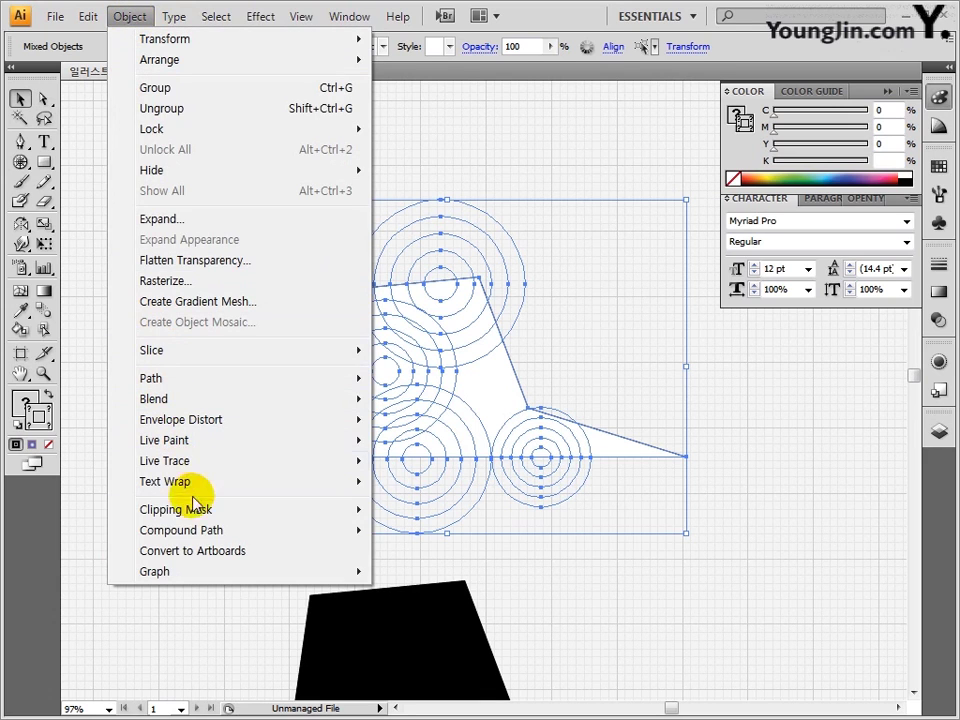
pyautogui.moveTo(281, 510)
pyautogui.click(402, 509)
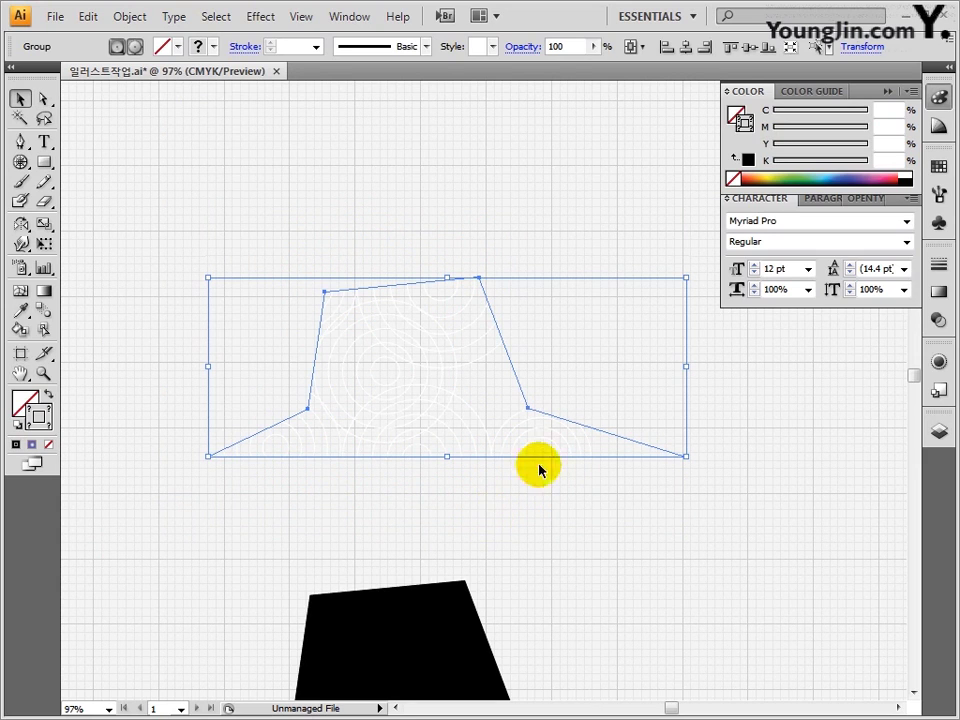
# Step: Bring the clipped concentric circle pattern to the front
pyautogui.rightClick(575, 429)
pyautogui.moveTo(616, 562)
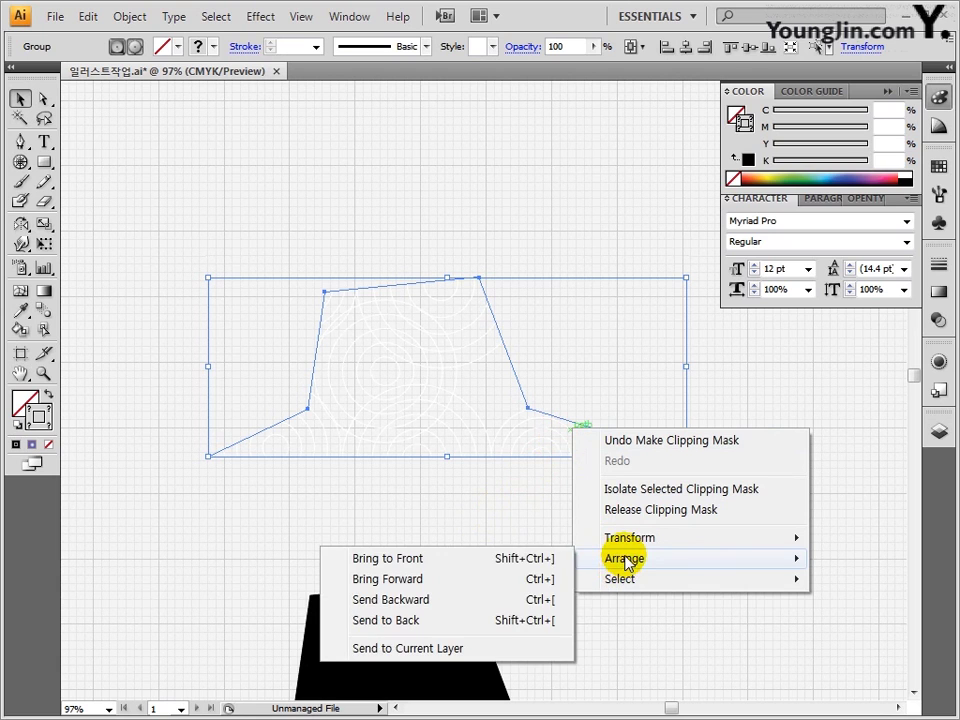
pyautogui.click(490, 562)
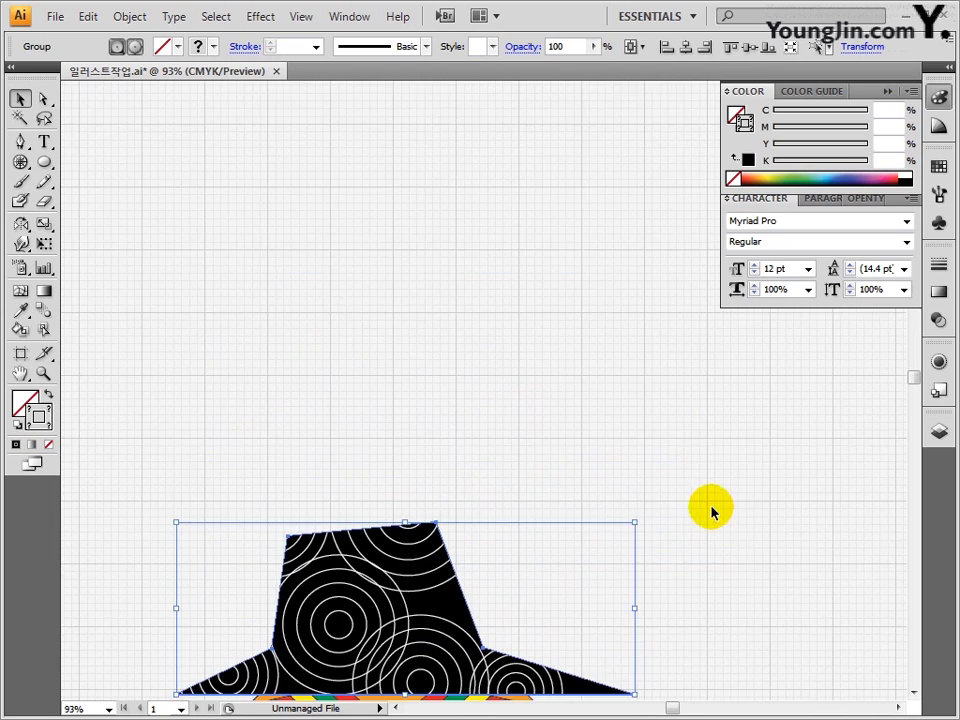
# Step: Deselect the clipped concentric circle pattern on the hat
pyautogui.scroll(-3, 718, 505)
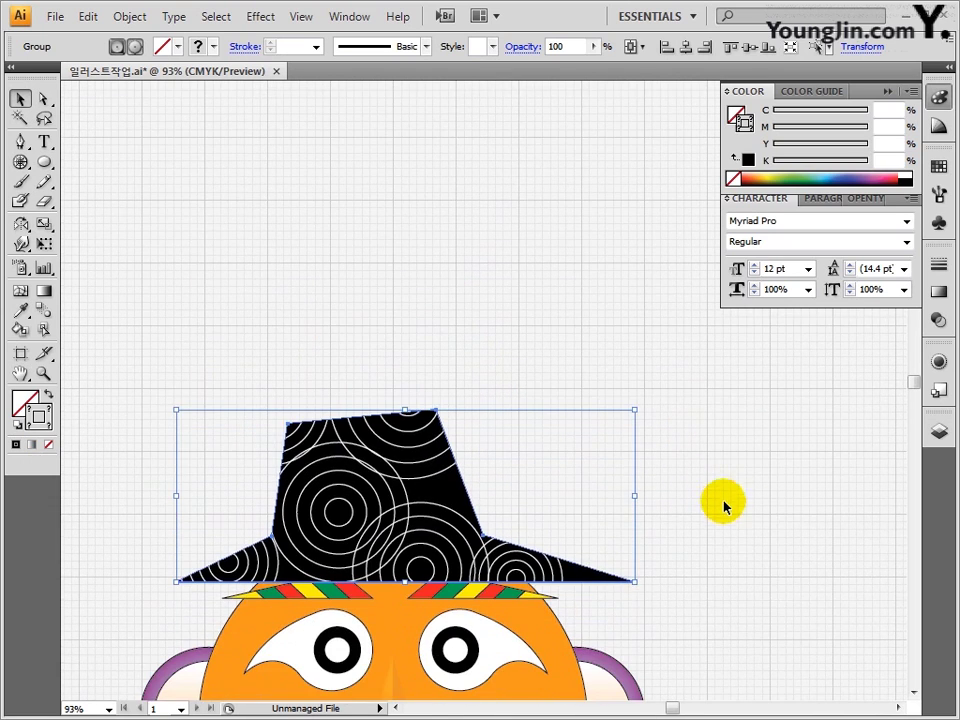
pyautogui.scroll(-1, 724, 498)
pyautogui.scroll(-3, 724, 493)
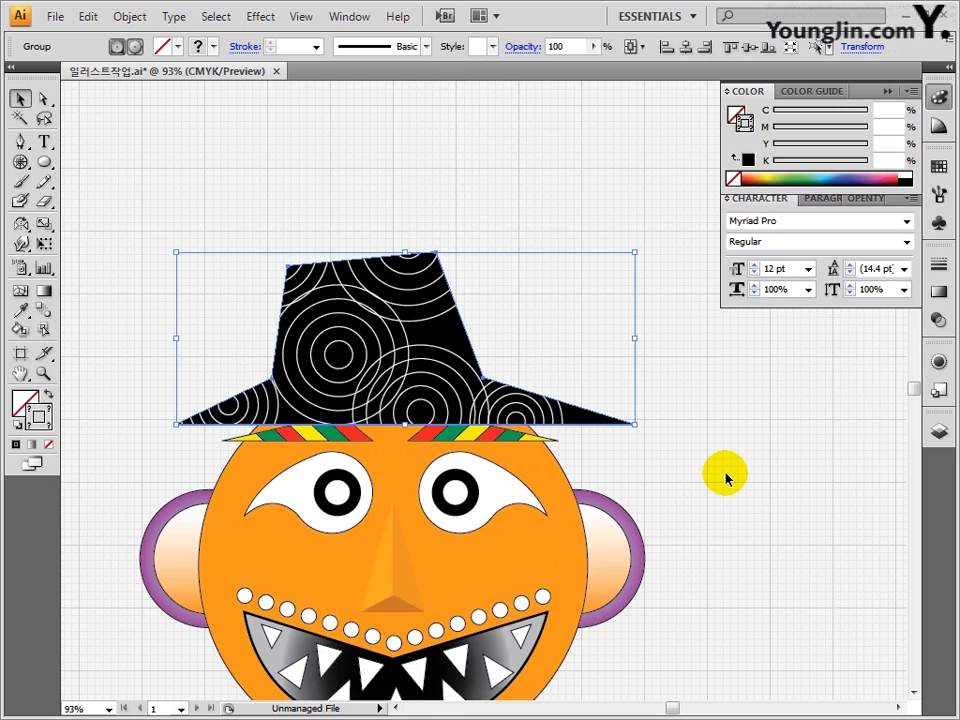
pyautogui.click(726, 476)
pyautogui.scroll(-3, 726, 472)
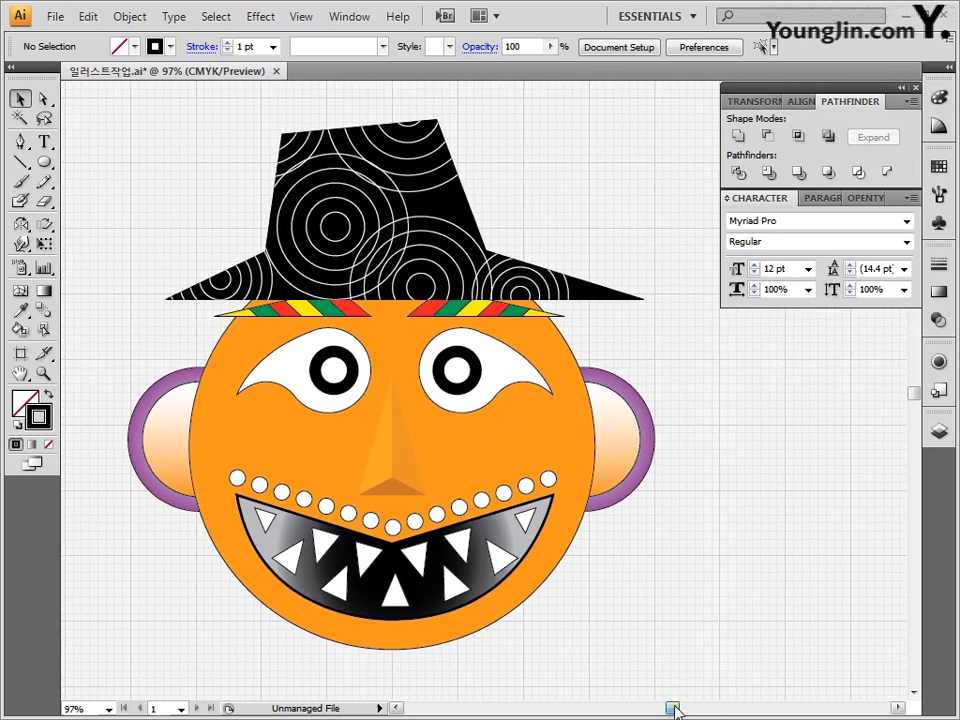
# Step: Draw a row of four adjoining squares with no fill and a 1 pt black stroke on an empty area beside the face
pyautogui.moveTo(672, 708); pyautogui.dragTo(692, 708)
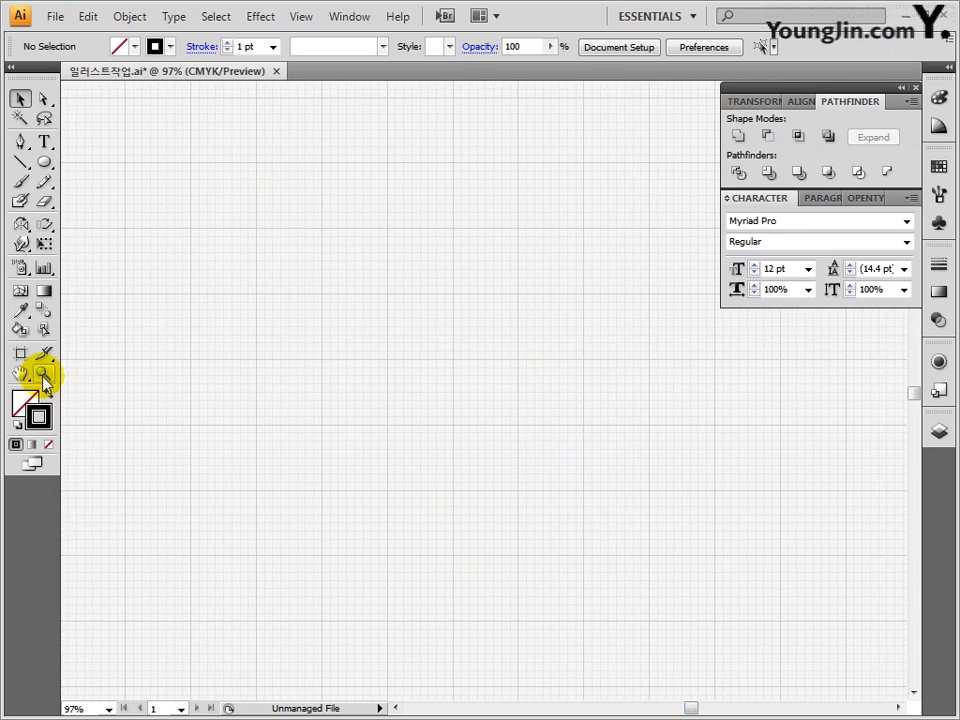
pyautogui.click(43, 374)
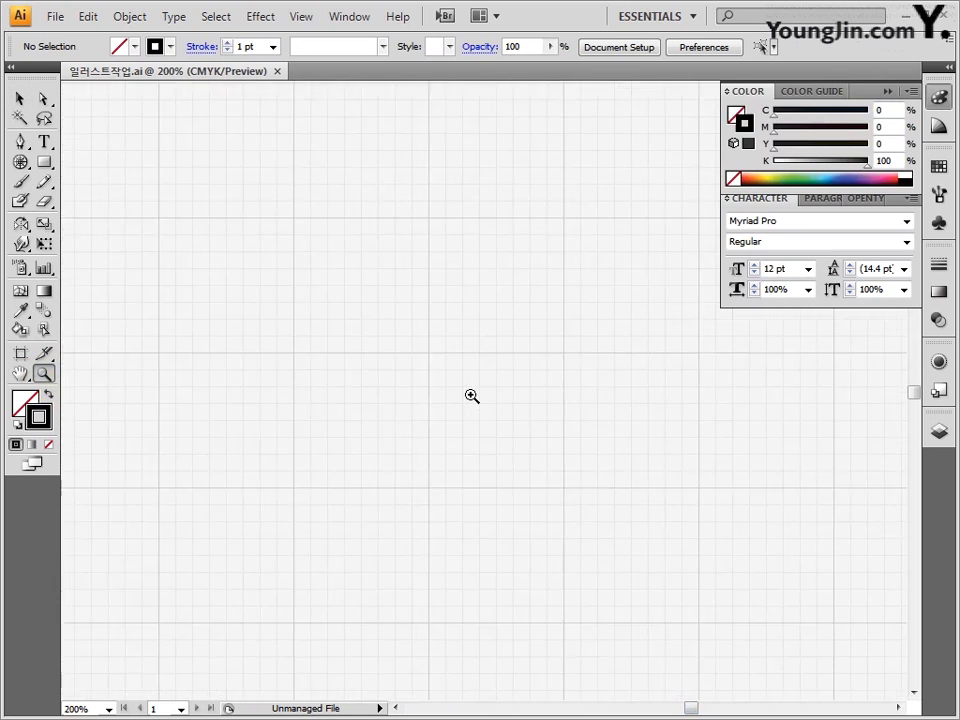
pyautogui.click(472, 396)
pyautogui.click(472, 396)
pyautogui.click(465, 381)
pyautogui.click(465, 381)
pyautogui.moveTo(692, 708); pyautogui.dragTo(688, 708)
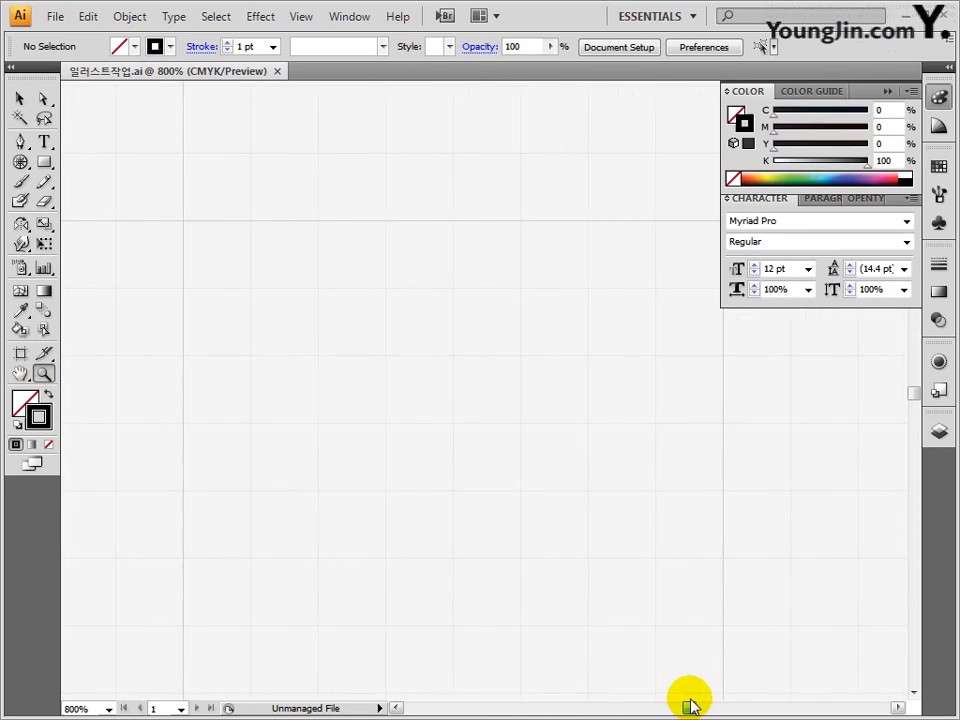
pyautogui.scroll(-1, 92, 394)
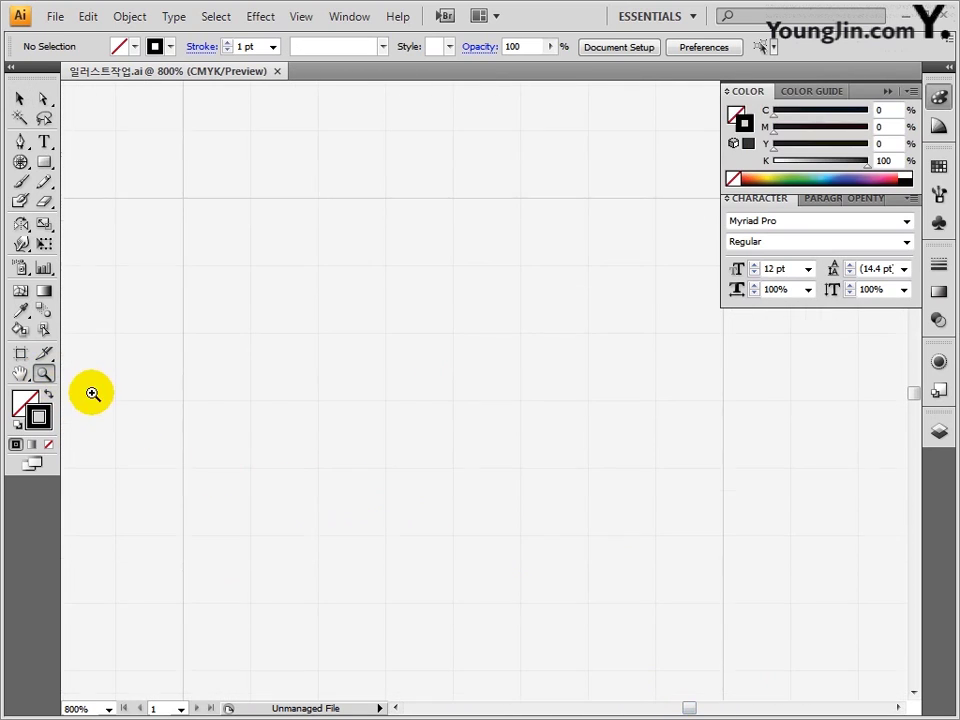
pyautogui.click(48, 163)
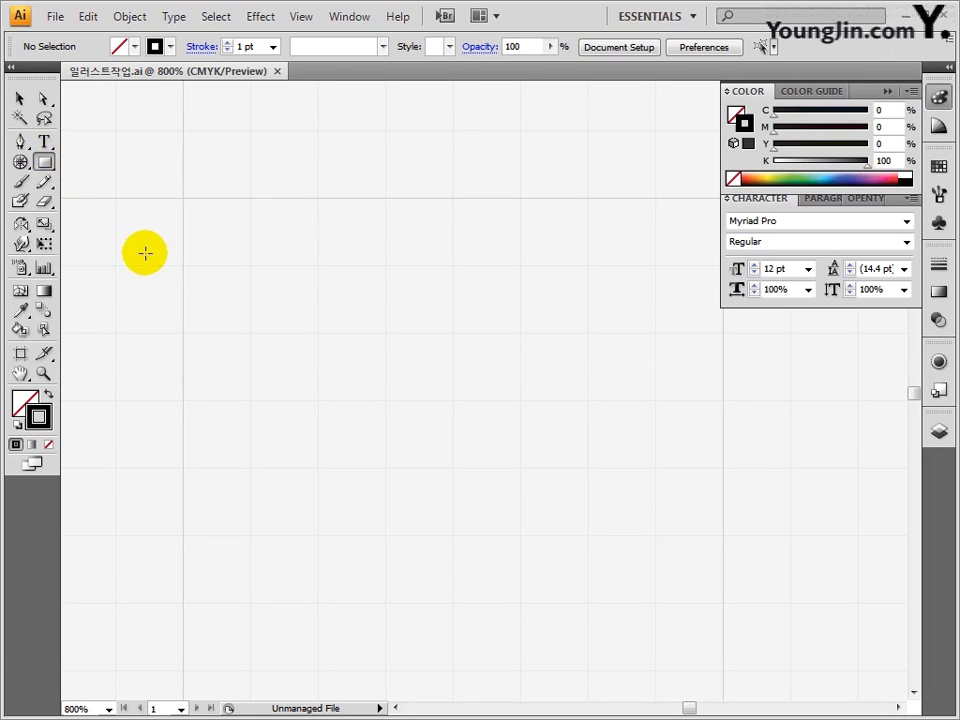
pyautogui.click(27, 408)
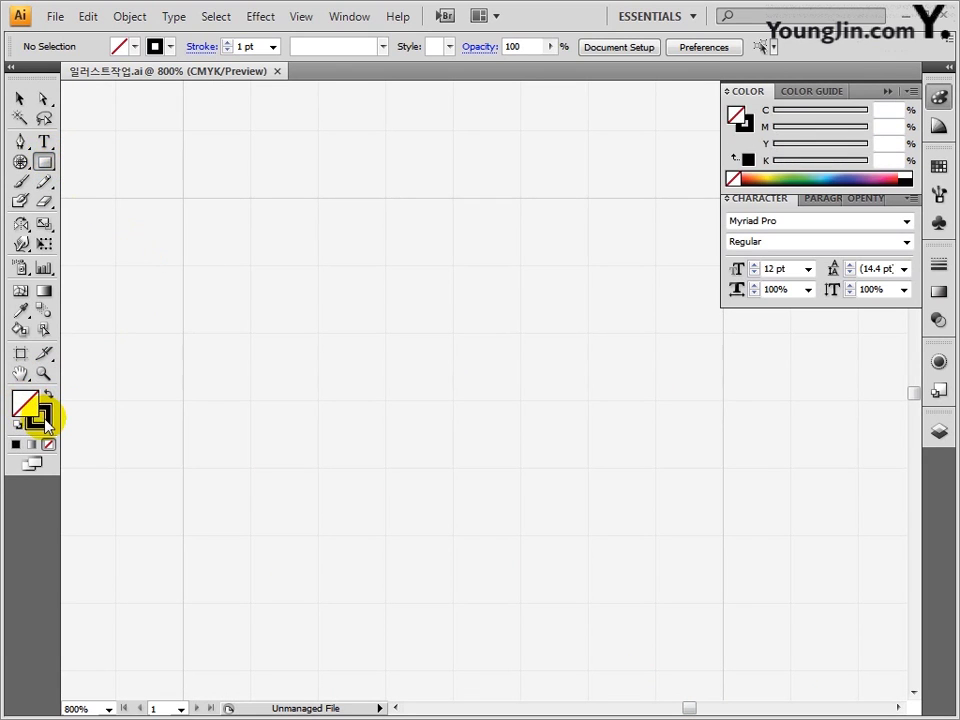
pyautogui.click(44, 418)
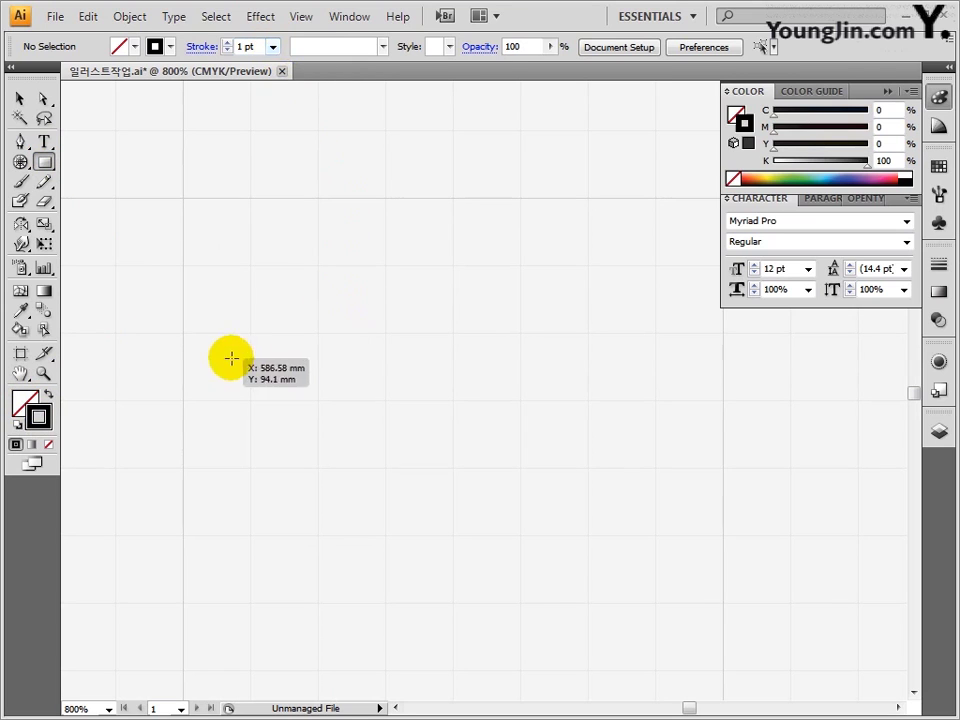
pyautogui.moveTo(183, 335); pyautogui.dragTo(381, 385)
pyautogui.press('v')
pyautogui.moveTo(381, 385); pyautogui.dragTo(448, 384)
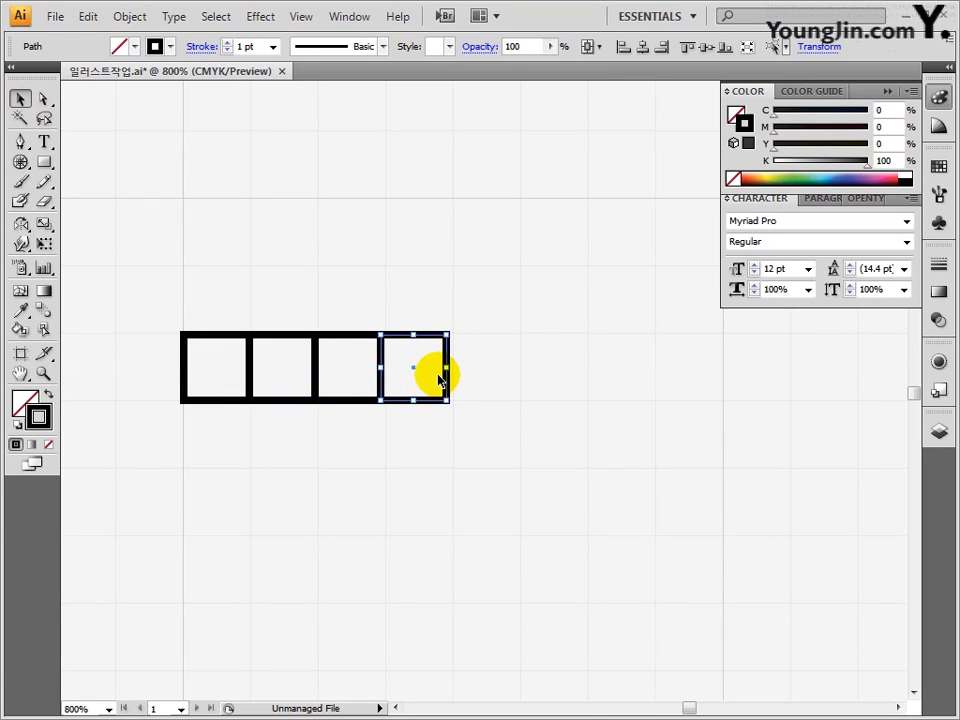
pyautogui.click(212, 213)
# Step: Fill the first and last squares of the row with yellow, C 0, M 0, Y 100, K 0, and deselect them
pyautogui.click(221, 334)
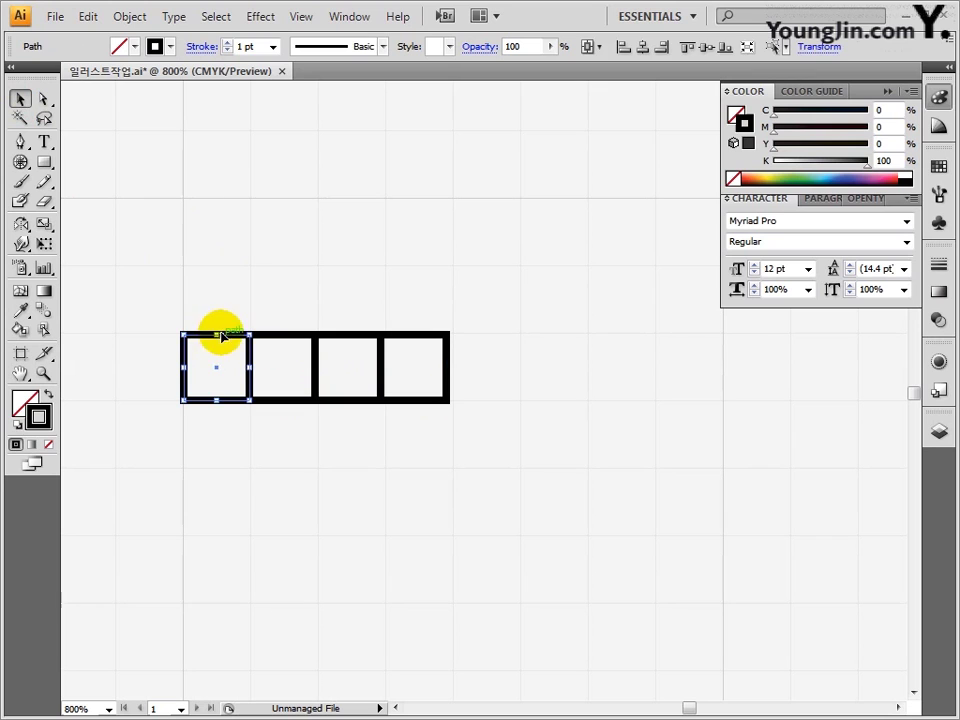
pyautogui.keyDown('shift'); pyautogui.click(403, 343); pyautogui.keyUp('shift')
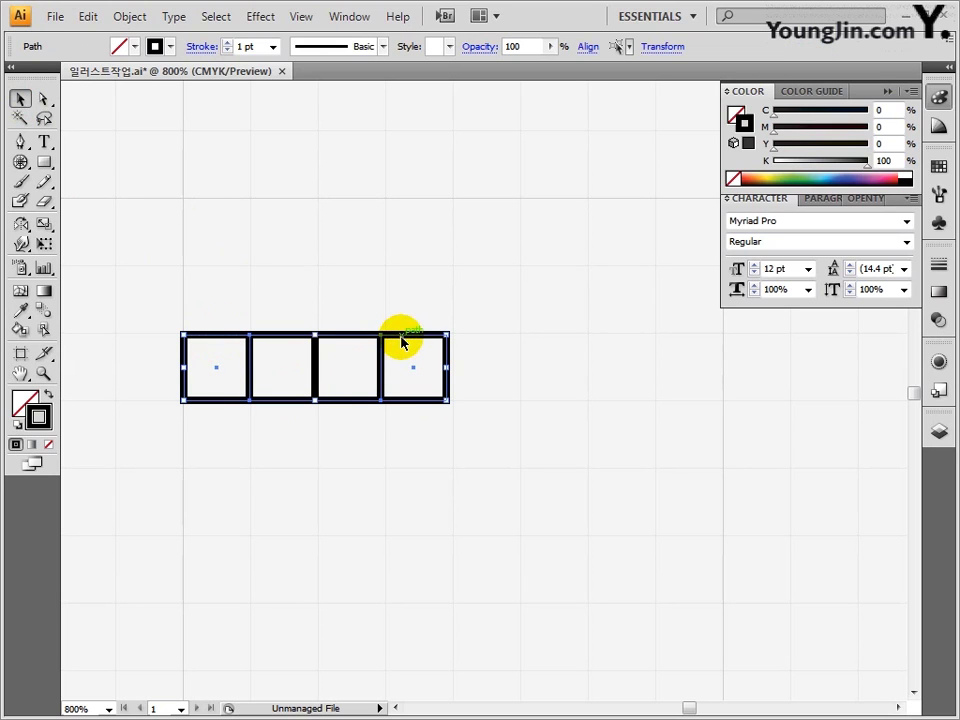
pyautogui.click(22, 405)
pyautogui.doubleClick(23, 404)
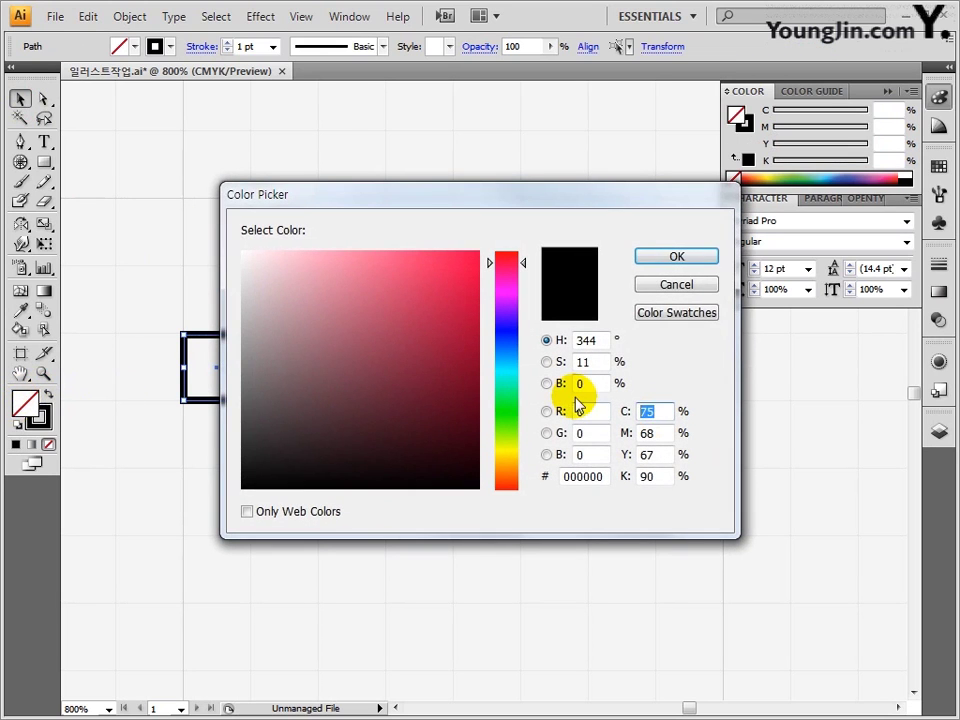
pyautogui.write('0')
pyautogui.press('Tab')
pyautogui.write('0')
pyautogui.press('Tab')
pyautogui.write('1')
pyautogui.press('Tab')
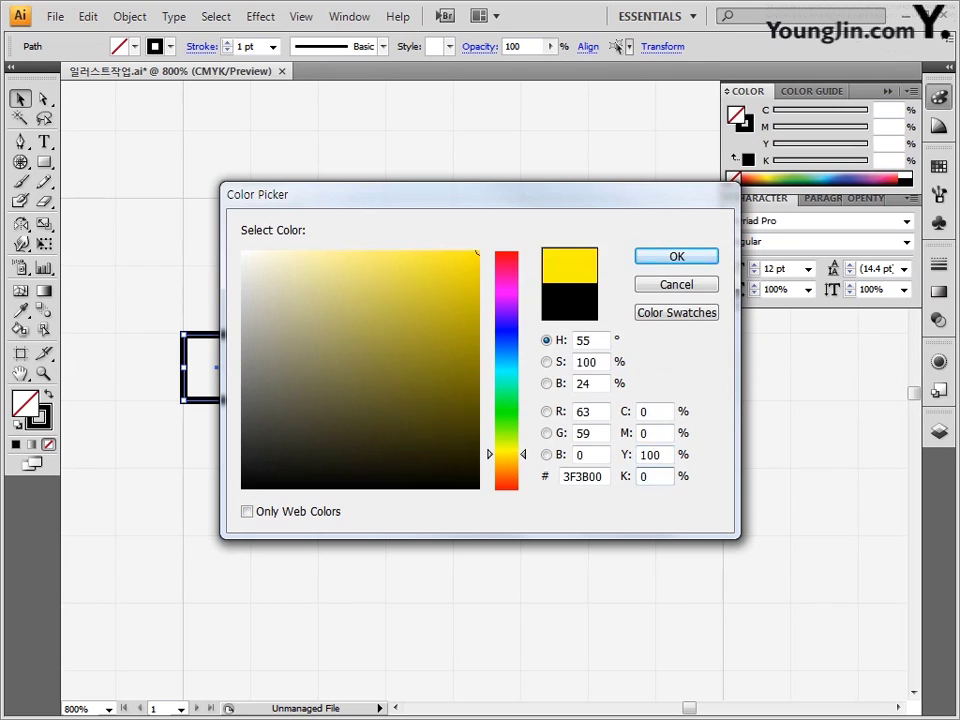
pyautogui.press('Return')
pyautogui.click(409, 424)
# Step: Fill the second square with red, C 0, M 100, Y 100, K 20
pyautogui.click(289, 379)
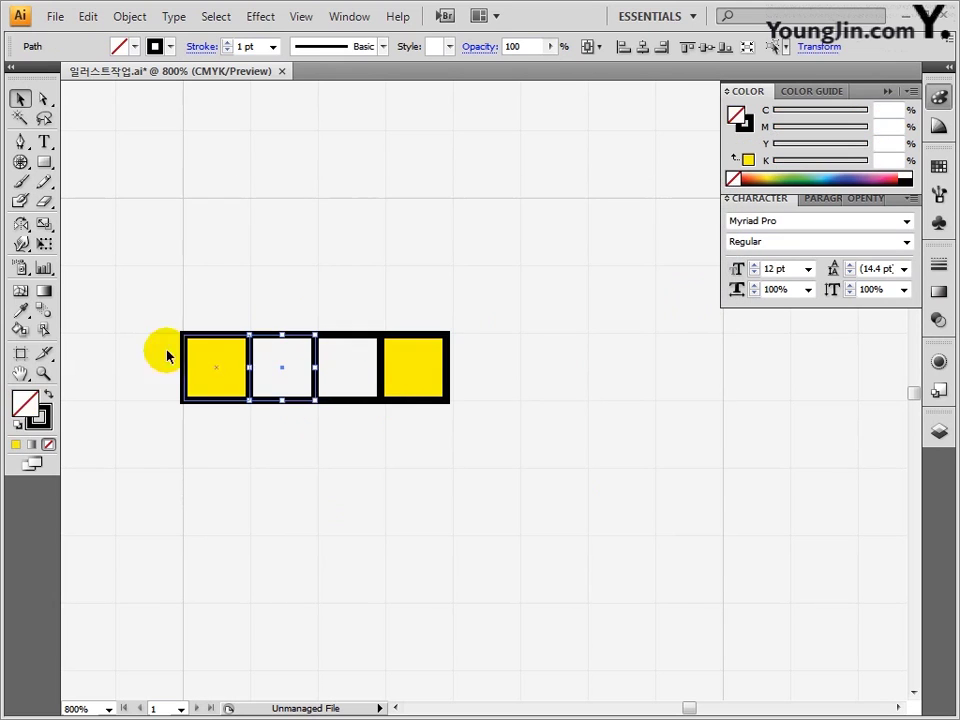
pyautogui.doubleClick(23, 404)
pyautogui.write('0')
pyautogui.press('Tab')
pyautogui.write('100')
pyautogui.press('Tab')
pyautogui.write('100')
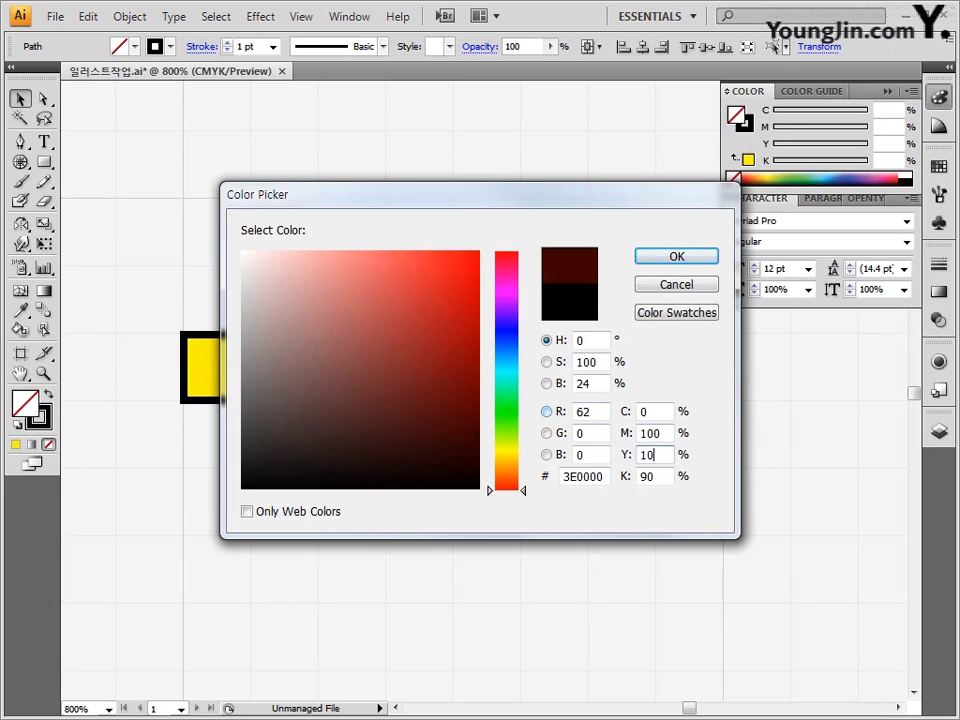
pyautogui.press('Tab')
pyautogui.write('20')
pyautogui.press('Return')
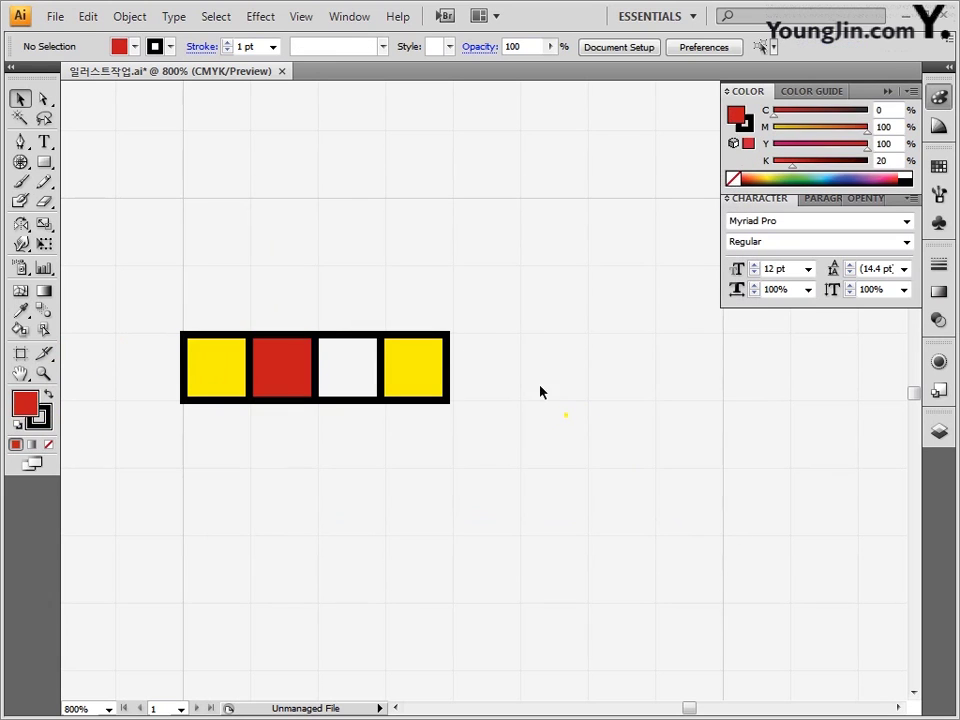
# Step: Fill the third square with green, C 60, M 0, Y 100, K 0, and deselect it
pyautogui.click(351, 336)
pyautogui.doubleClick(23, 404)
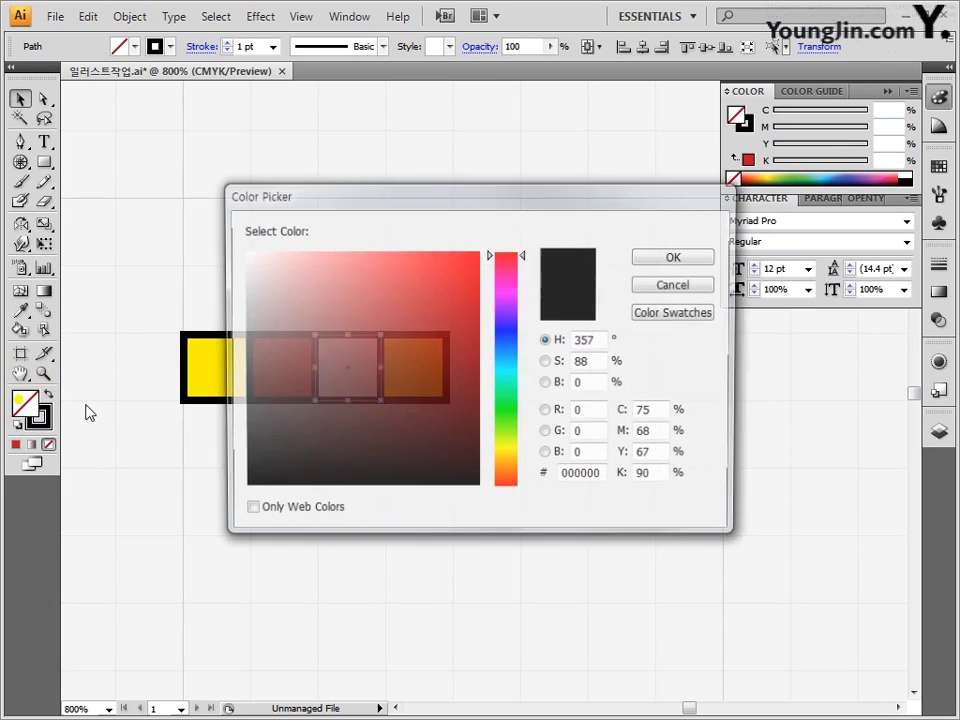
pyautogui.write('60')
pyautogui.press('Tab')
pyautogui.write('0')
pyautogui.press('Tab')
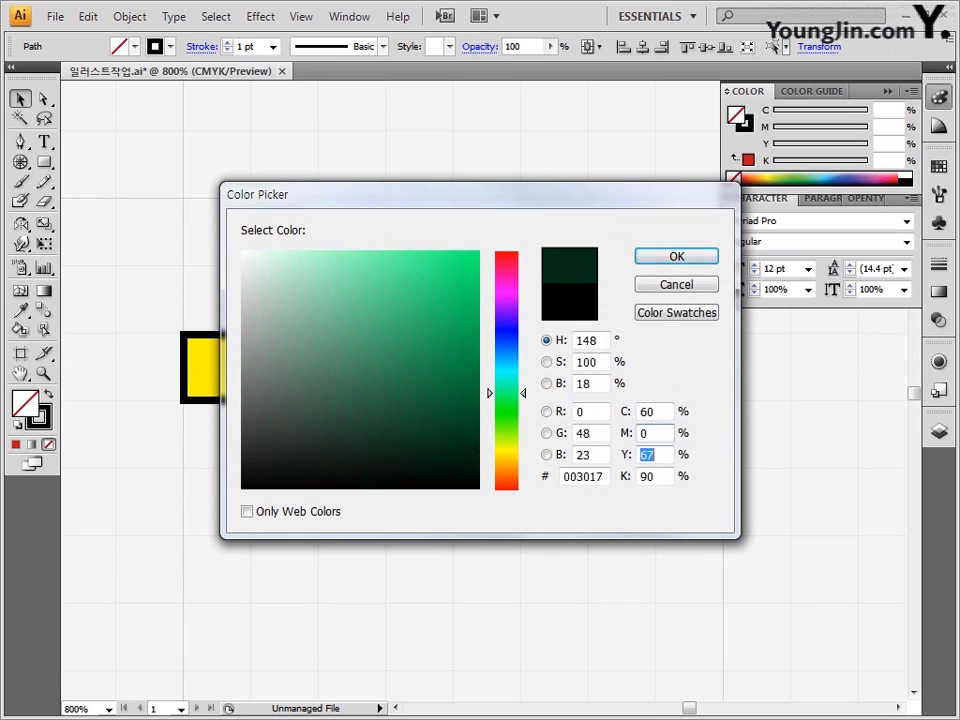
pyautogui.write('100')
pyautogui.press('Tab')
pyautogui.write('0')
pyautogui.press('Return')
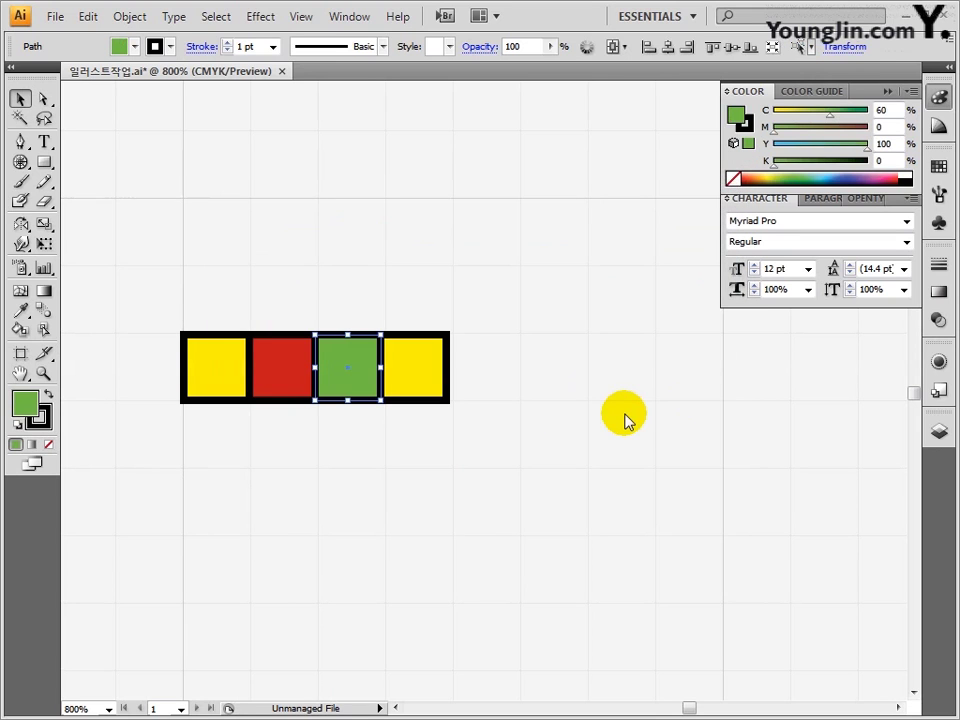
pyautogui.click(620, 414)
# Step: Shear all four coloured squares horizontally into diagonal stripes slanting down to the right
pyautogui.moveTo(405, 319); pyautogui.dragTo(146, 476)
pyautogui.moveTo(40, 228); pyautogui.dragTo(80, 246)
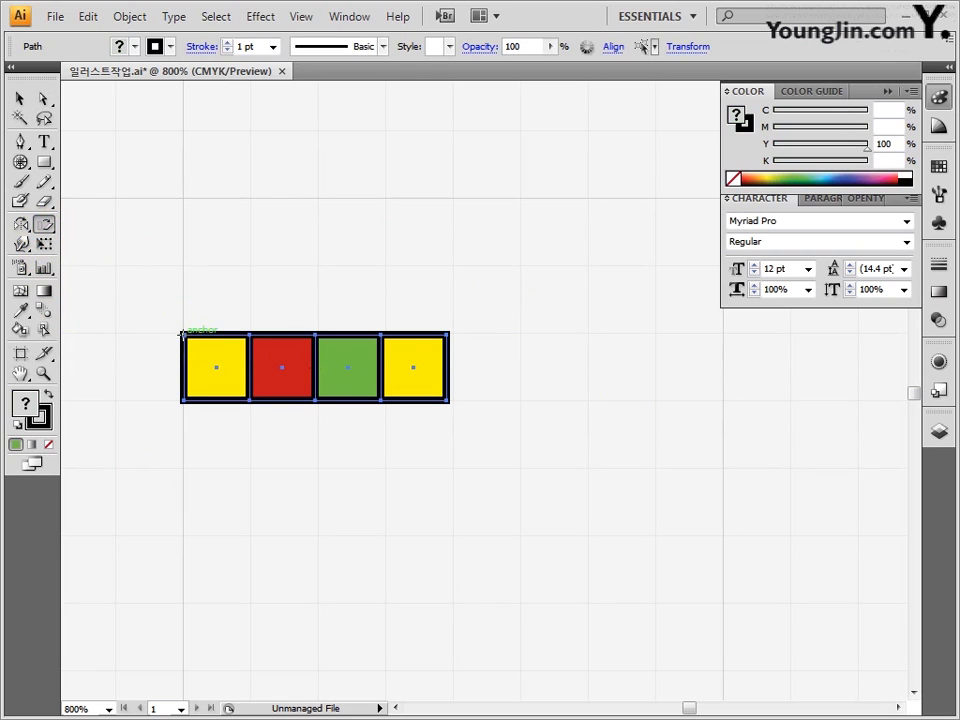
pyautogui.moveTo(181, 333); pyautogui.dragTo(145, 330)
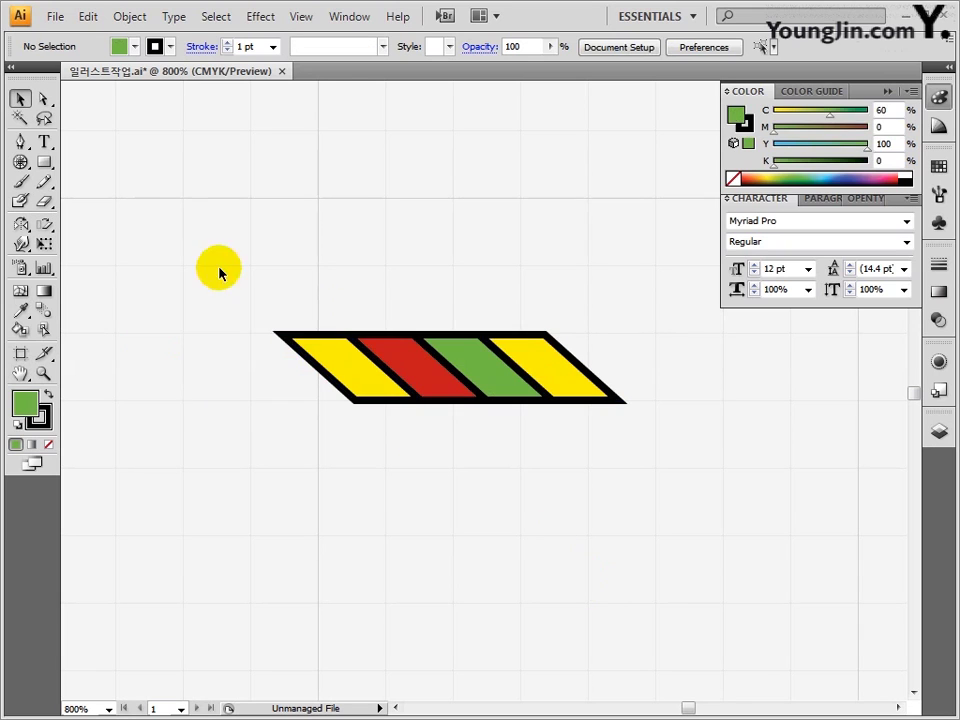
# Step: Remove the stroke from all four slanted stripes and deselect them
pyautogui.moveTo(219, 269); pyautogui.dragTo(658, 457)
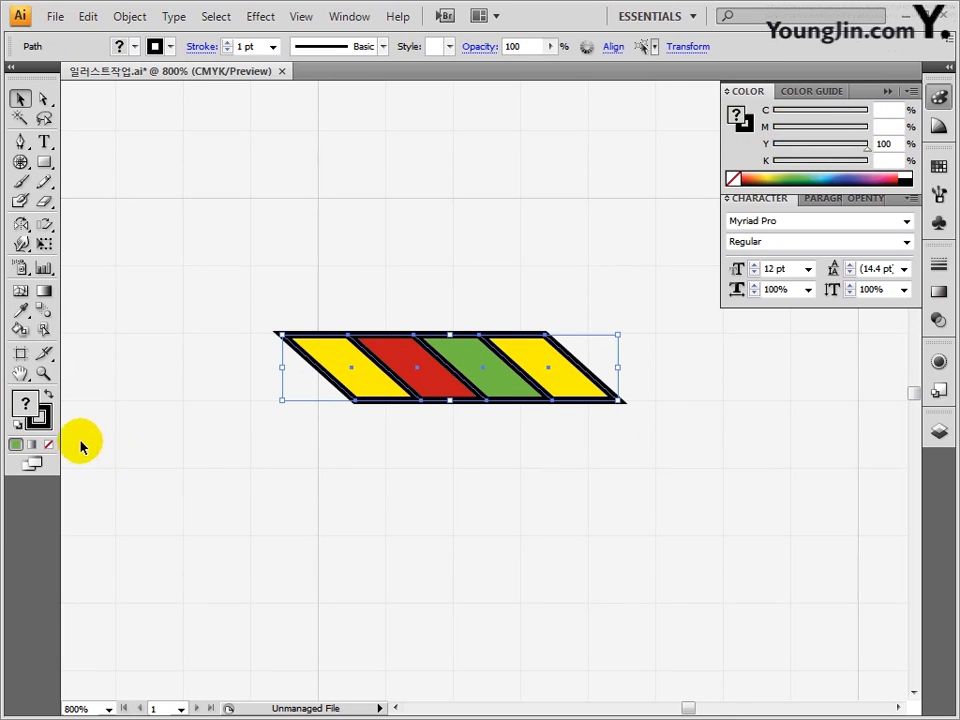
pyautogui.click(40, 418)
pyautogui.click(49, 445)
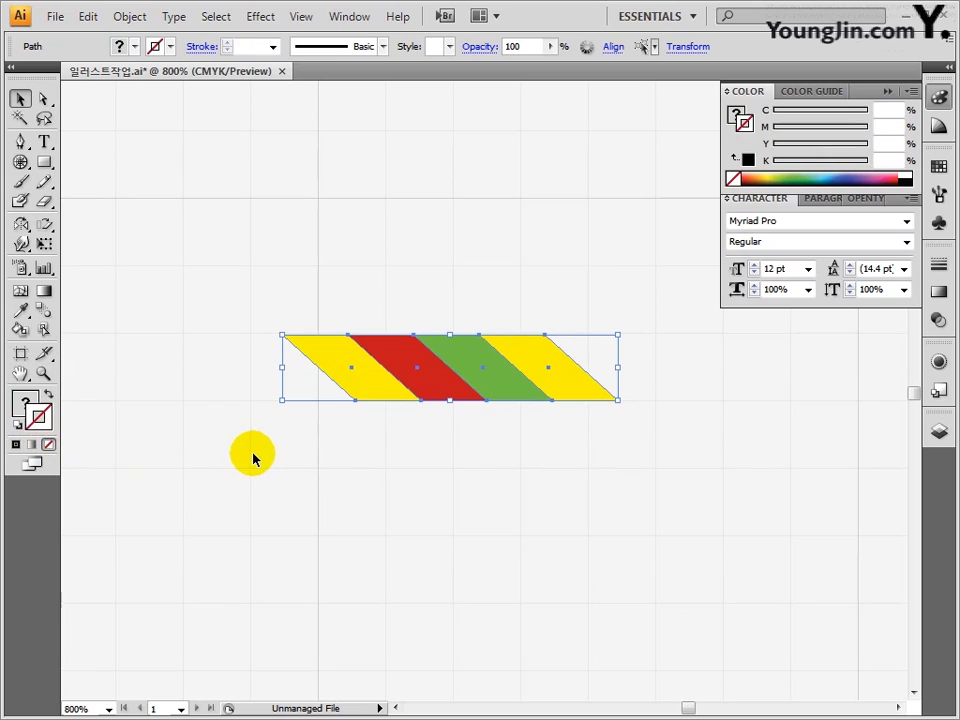
pyautogui.click(259, 457)
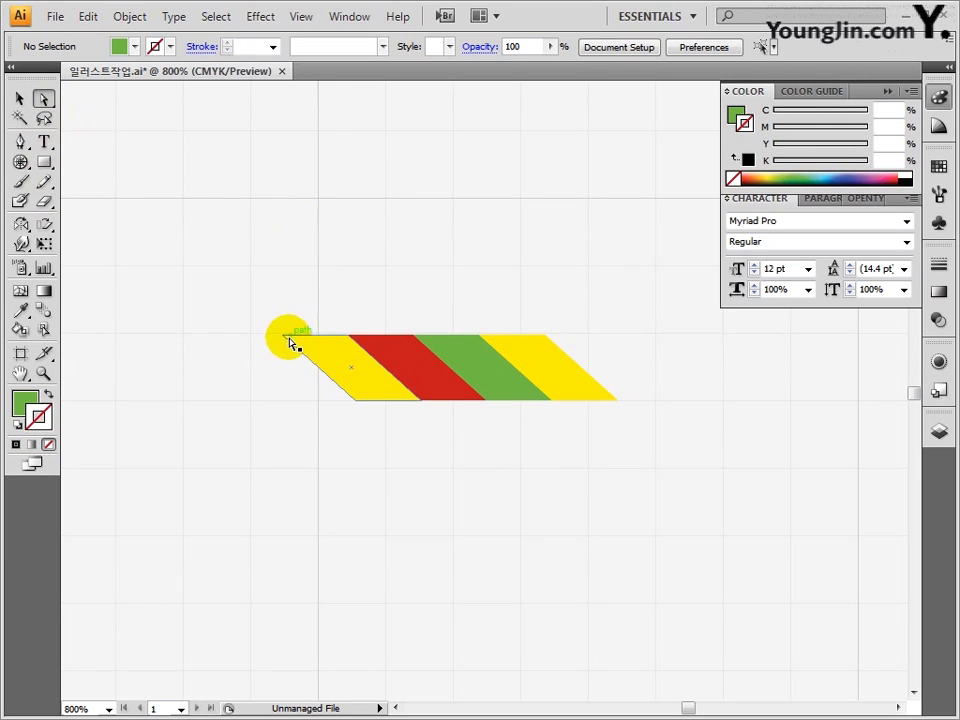
# Step: Move the outer corner anchors of both yellow stripes inward and straighten their ends so the striped strip forms a rectangle
pyautogui.moveTo(284, 340); pyautogui.dragTo(348, 337)
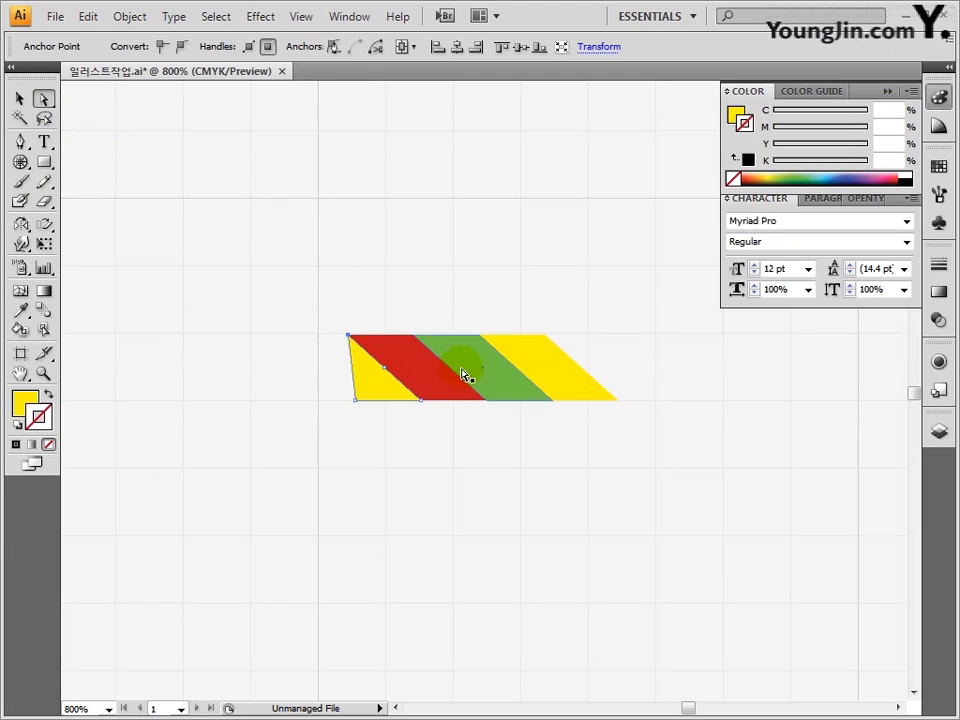
pyautogui.moveTo(617, 401); pyautogui.dragTo(555, 405)
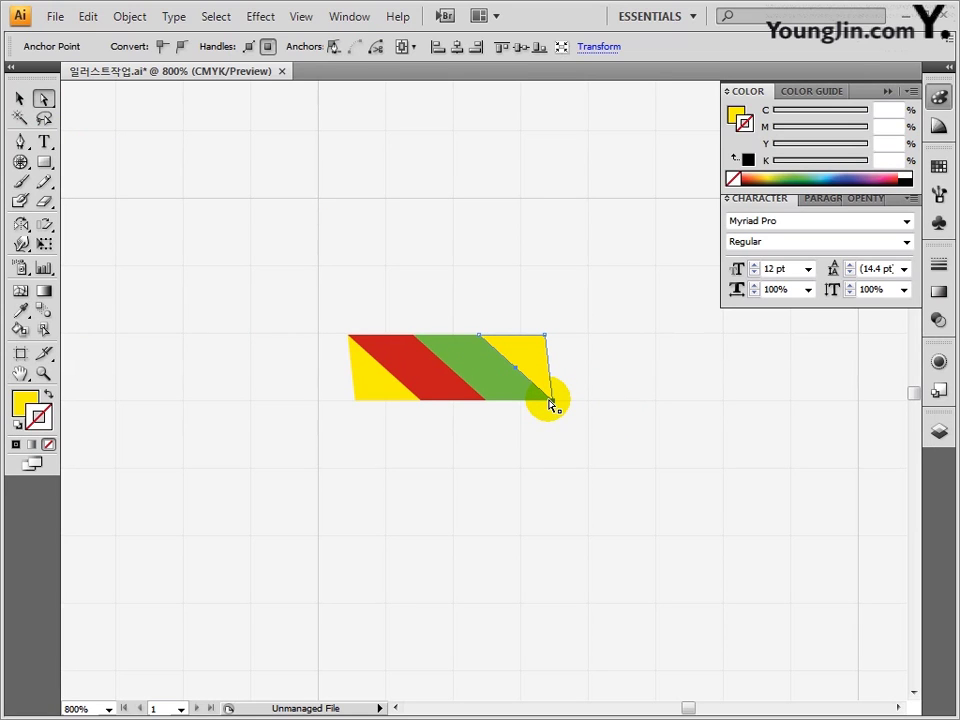
pyautogui.click(362, 402)
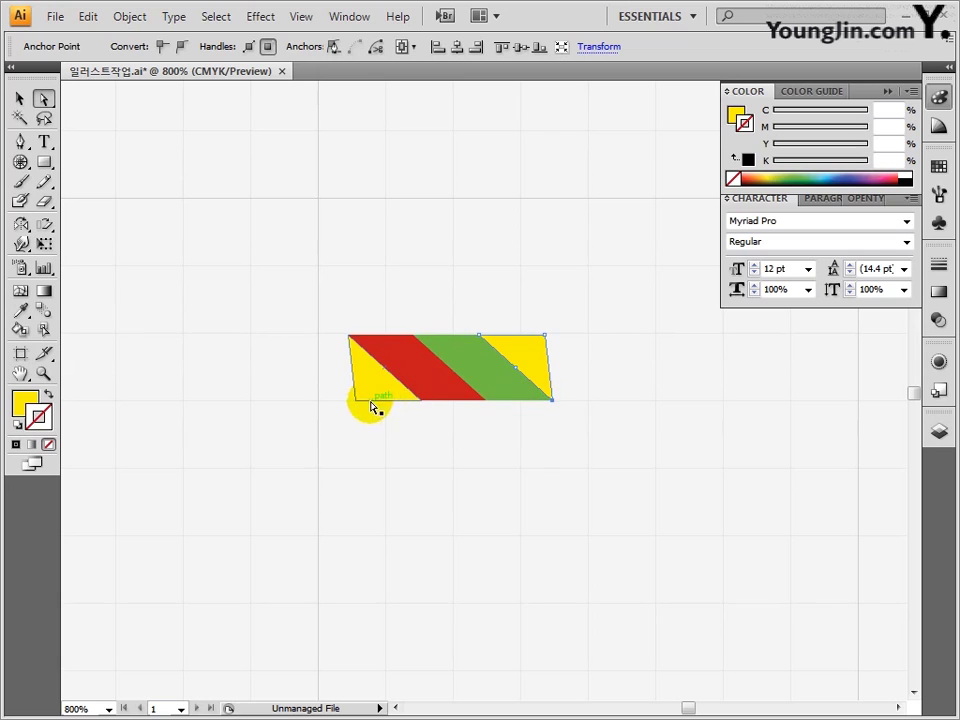
pyautogui.click(544, 337)
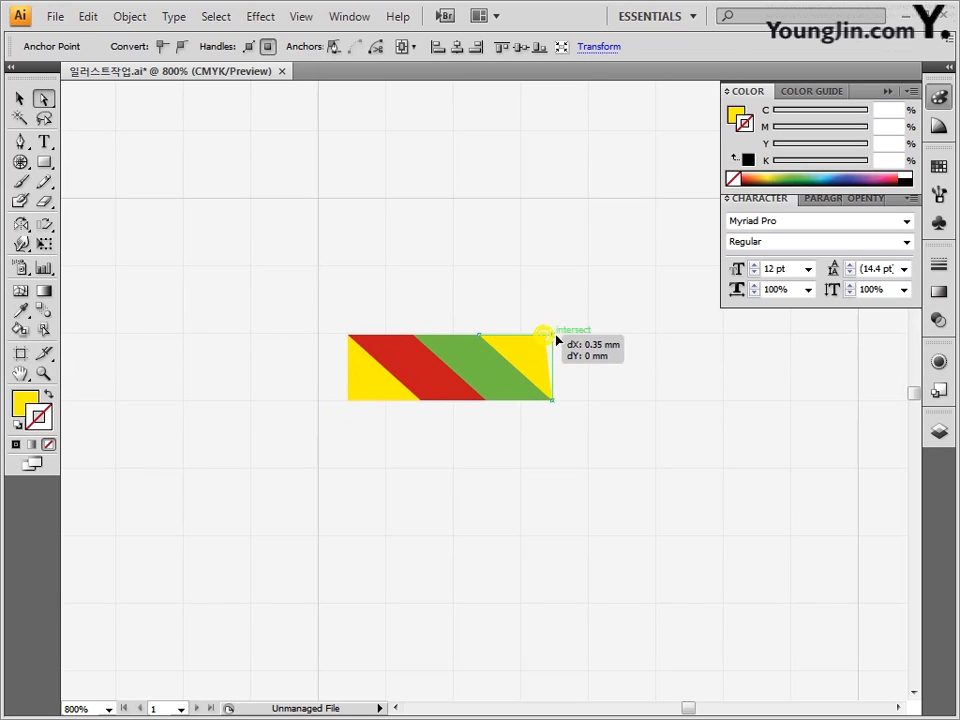
pyautogui.click(555, 340)
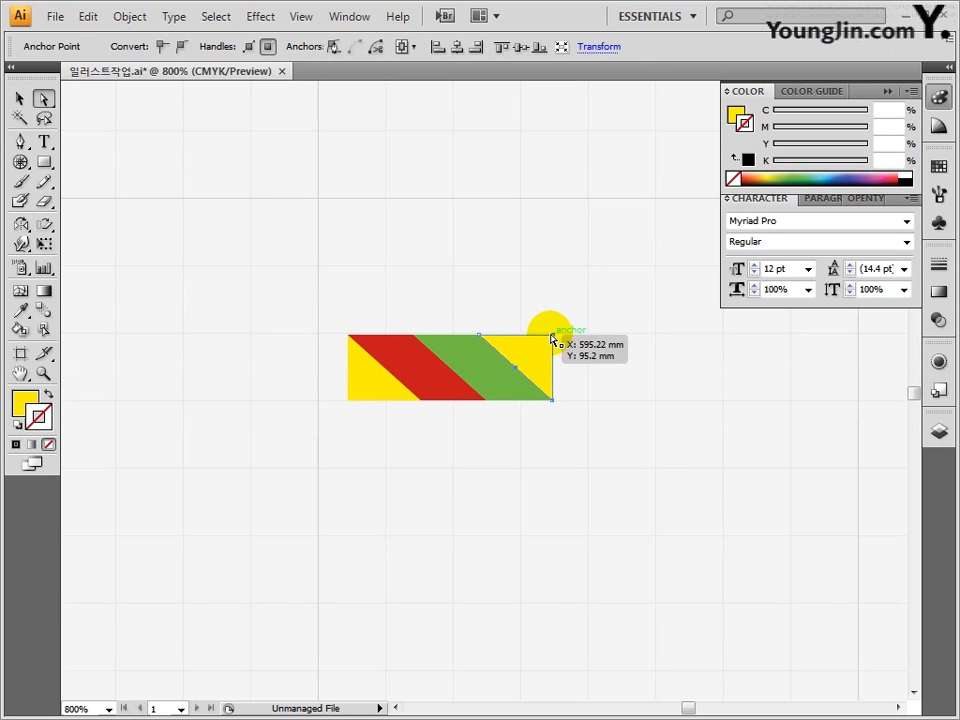
pyautogui.click(221, 203)
# Step: Draw unfilled 1 pt black lines, C 0, M 0, Y 0, K 100, along the upper and lower edges of the striped rectangle
pyautogui.moveTo(23, 163); pyautogui.dragTo(52, 169)
pyautogui.click(51, 444)
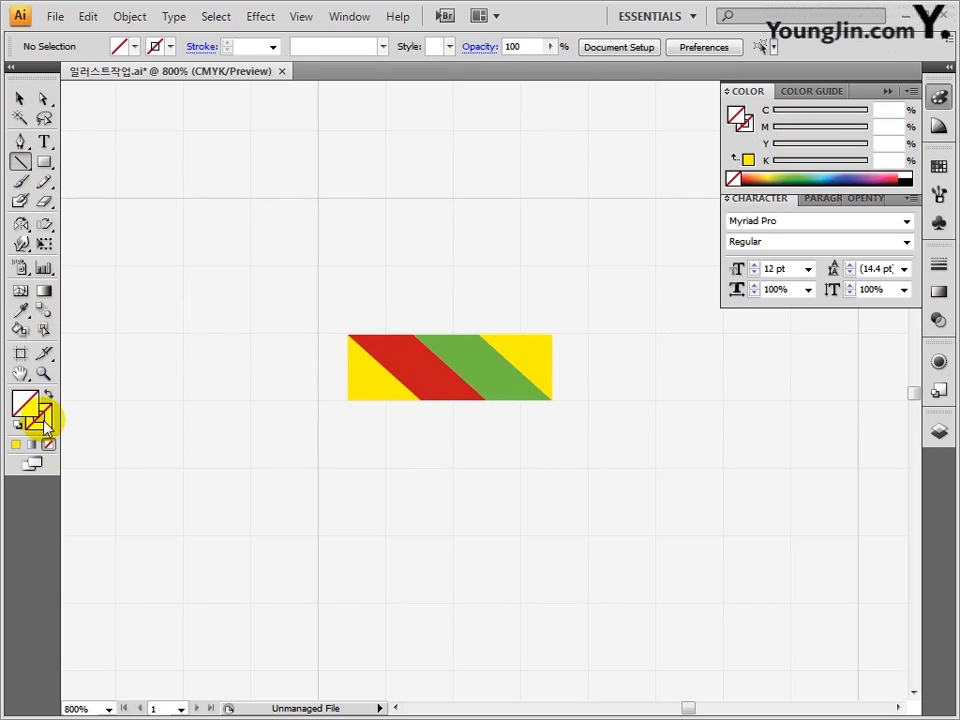
pyautogui.doubleClick(44, 425)
pyautogui.moveTo(671, 416); pyautogui.dragTo(590, 410)
pyautogui.write('0')
pyautogui.press('Tab')
pyautogui.write('0')
pyautogui.press('Tab')
pyautogui.write('0\t100')
pyautogui.press('Return')
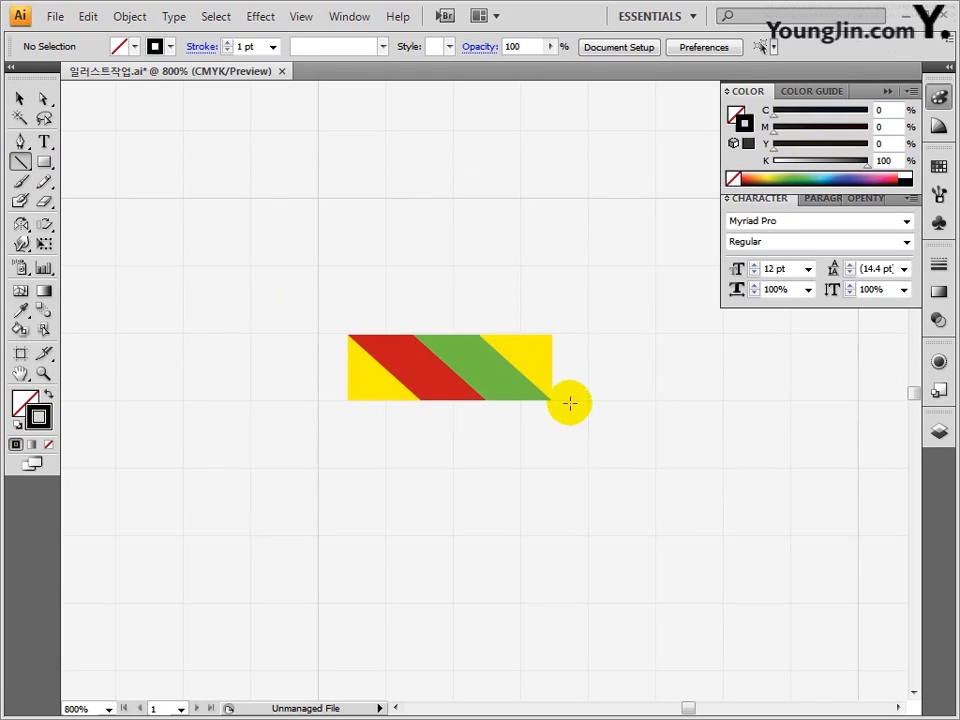
pyautogui.moveTo(349, 335); pyautogui.dragTo(553, 333)
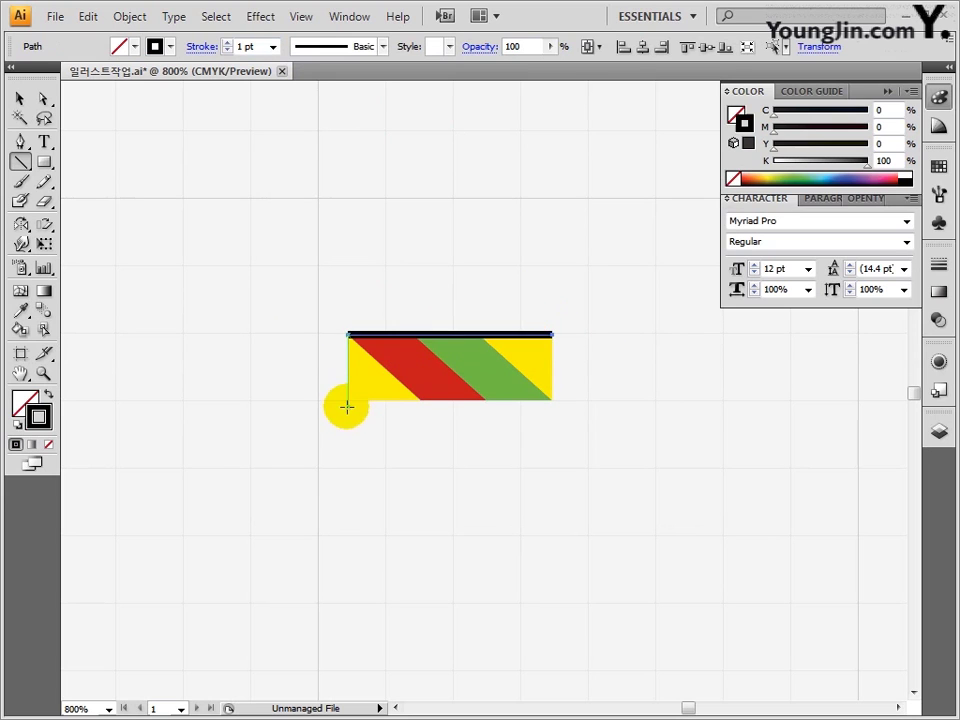
pyautogui.moveTo(348, 400); pyautogui.dragTo(553, 399)
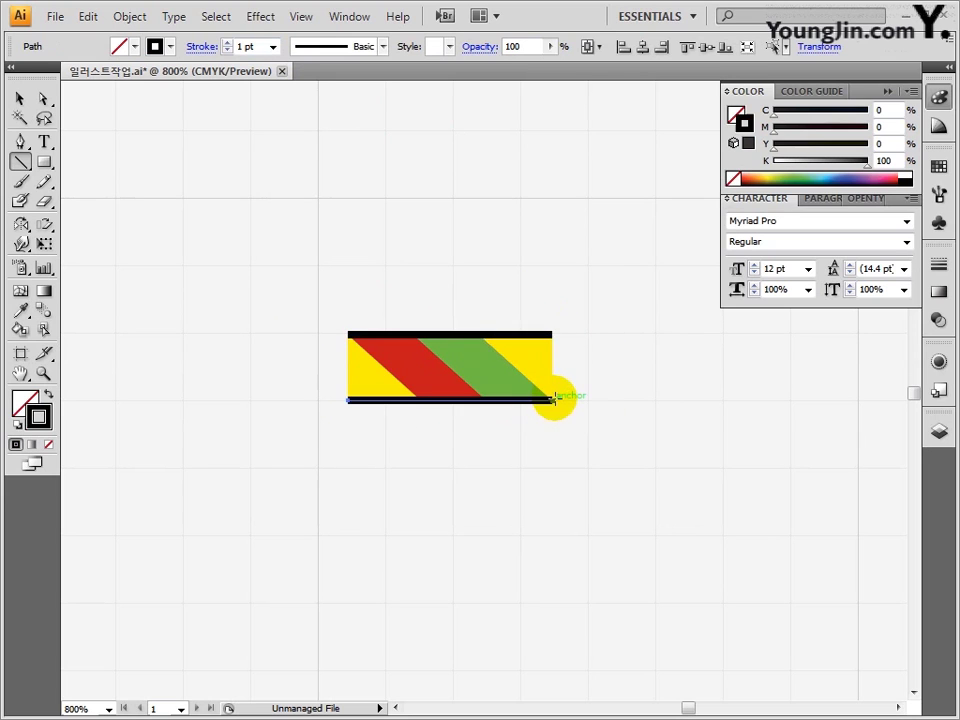
# Step: Create a pattern brush from the whole striped band with its black edges, using the default pattern options, and deselect the artwork
pyautogui.click(20, 98)
pyautogui.click(626, 377)
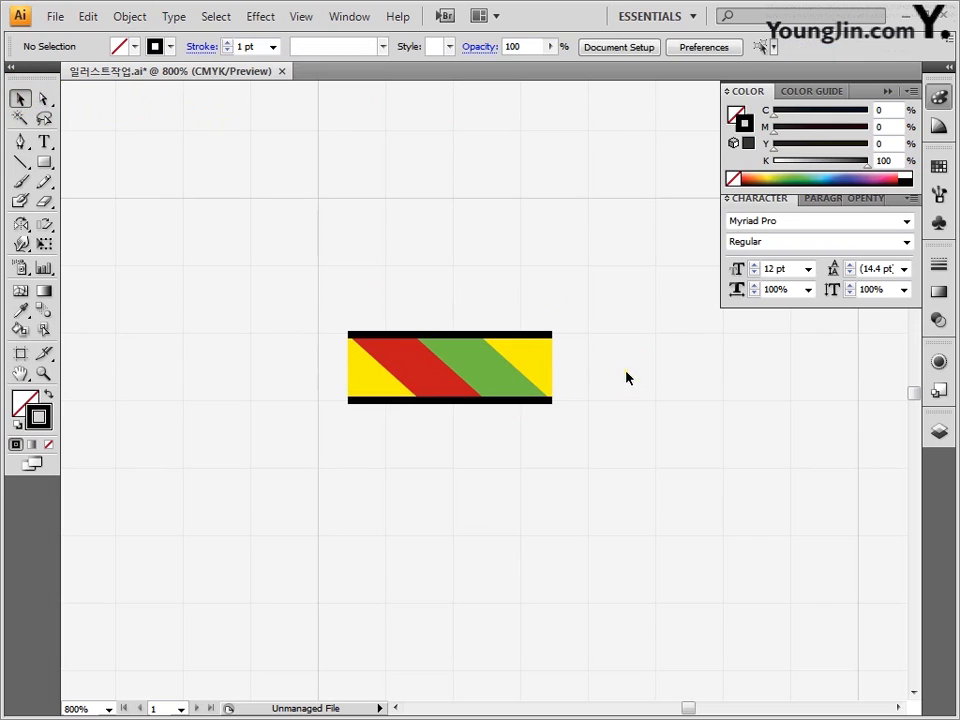
pyautogui.click(939, 194)
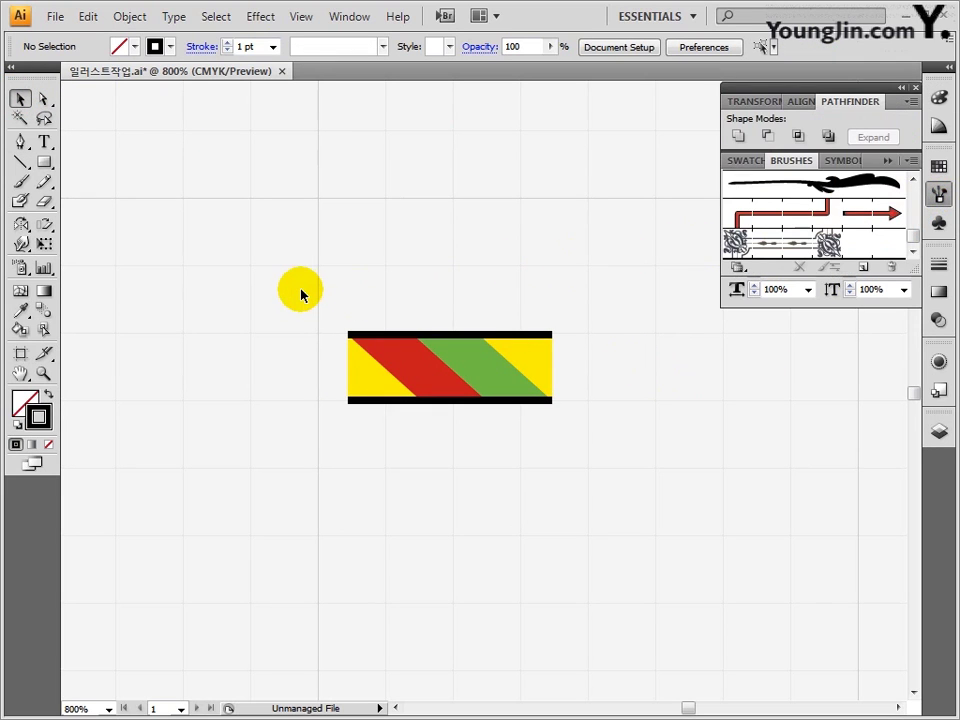
pyautogui.moveTo(302, 293); pyautogui.dragTo(672, 490)
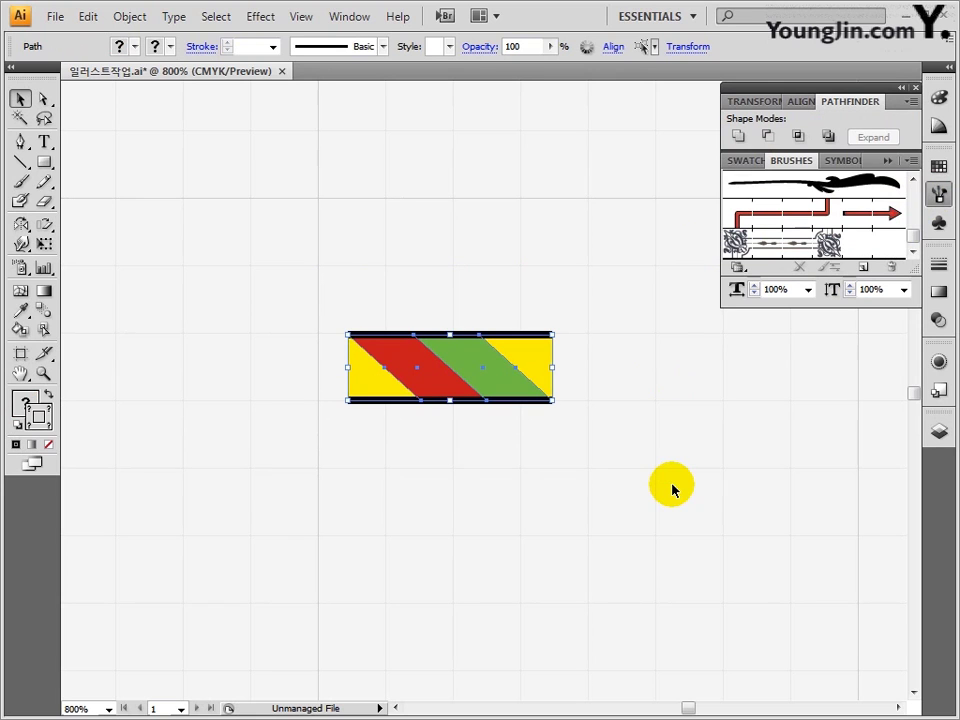
pyautogui.moveTo(542, 360)
pyautogui.mouseDown()
pyautogui.moveTo(805, 283)
pyautogui.moveTo(868, 254)
pyautogui.mouseUp()
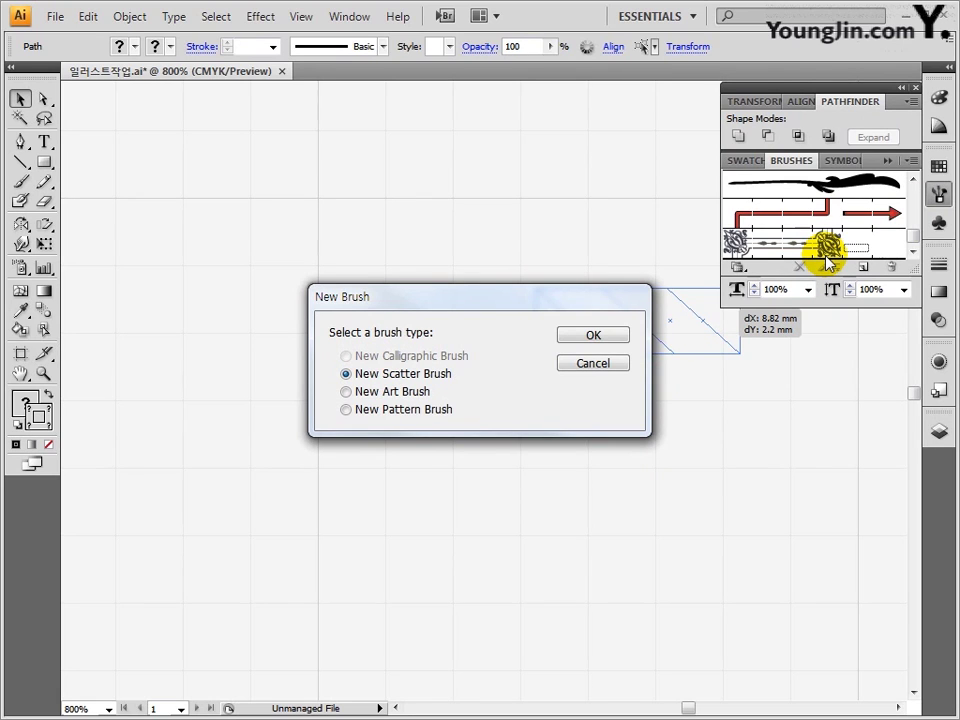
pyautogui.click(403, 410)
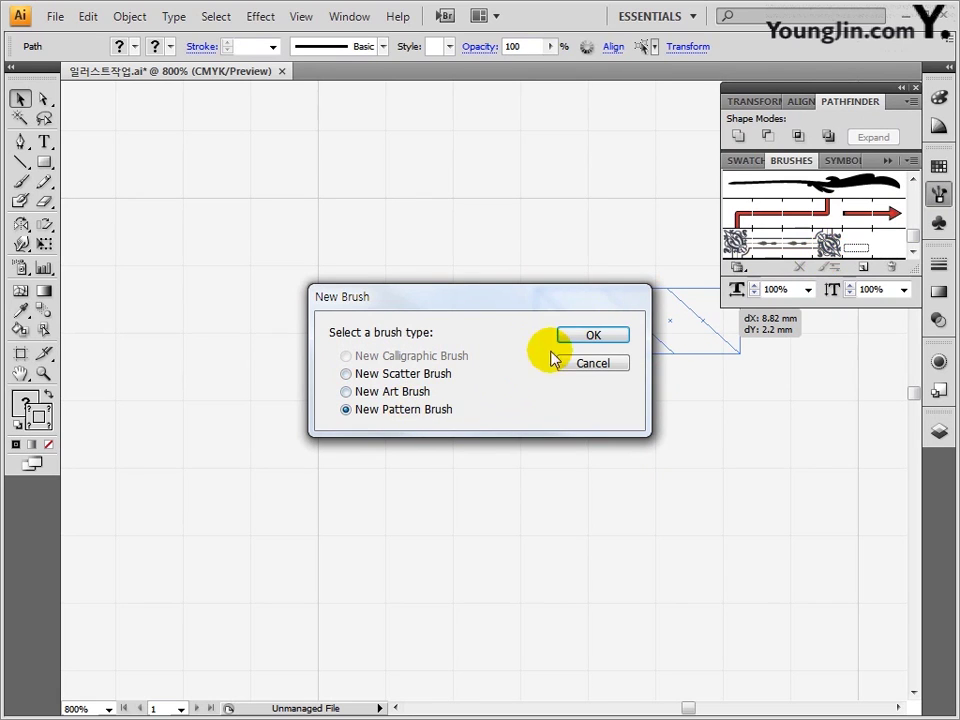
pyautogui.click(590, 336)
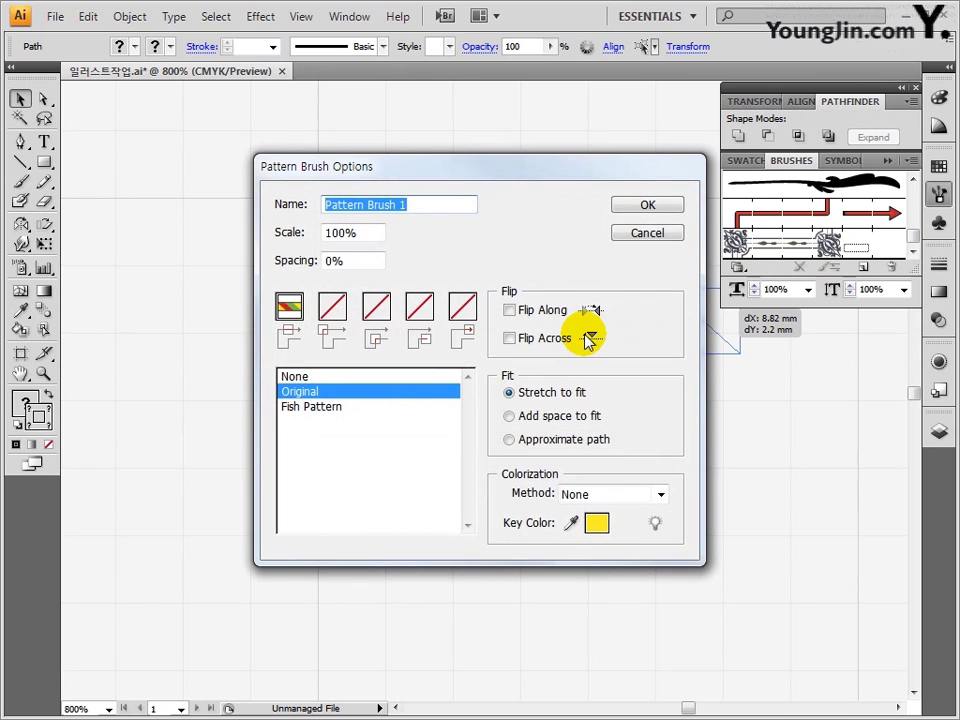
pyautogui.click(418, 398)
pyautogui.click(641, 207)
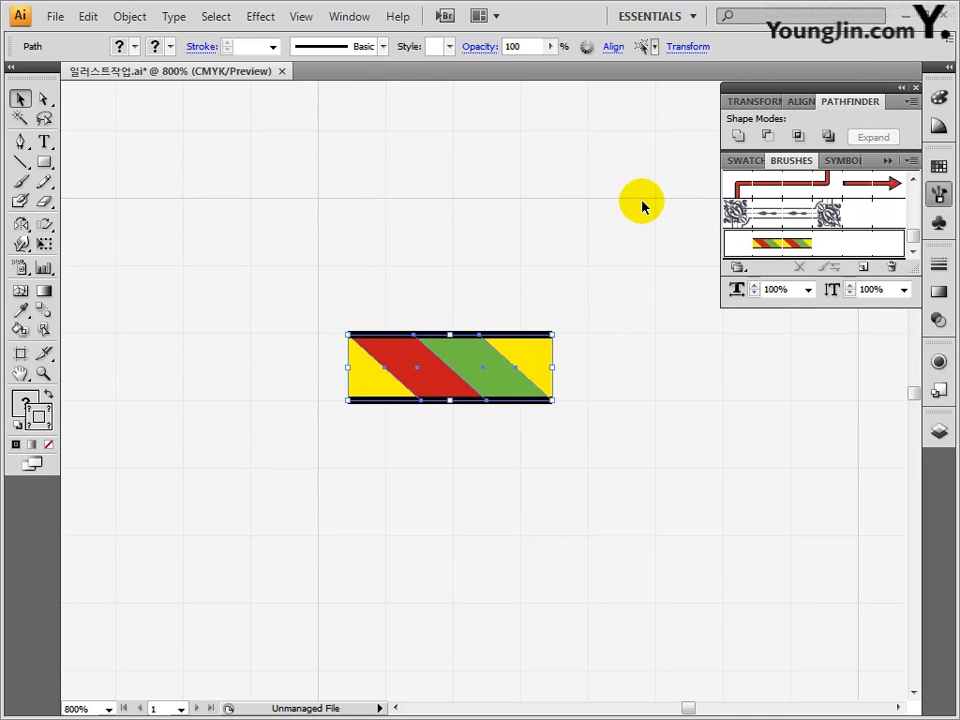
pyautogui.click(643, 207)
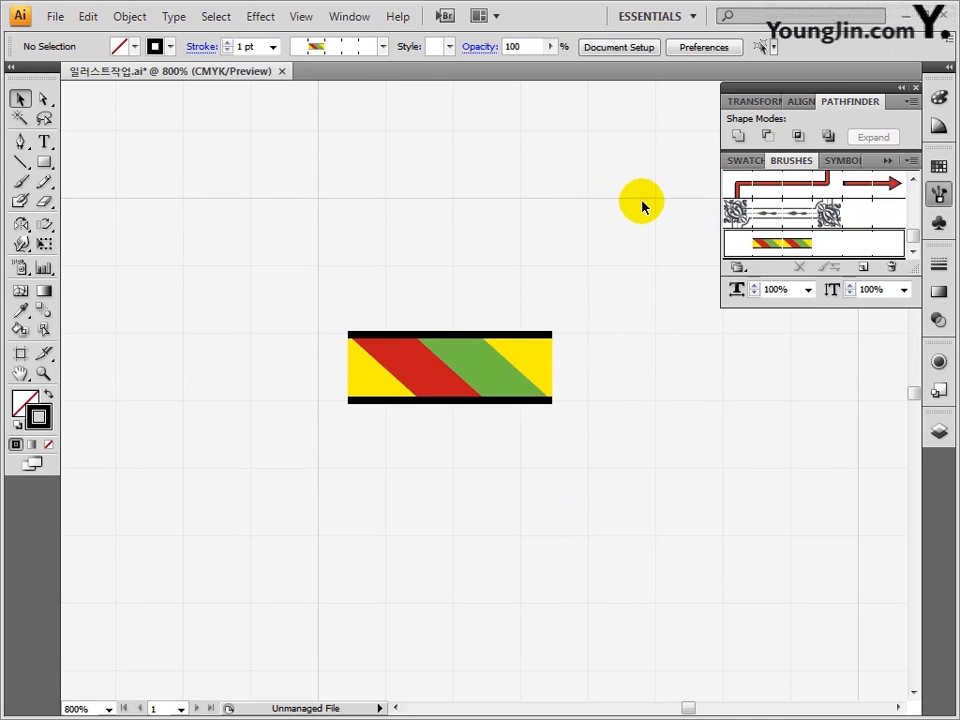
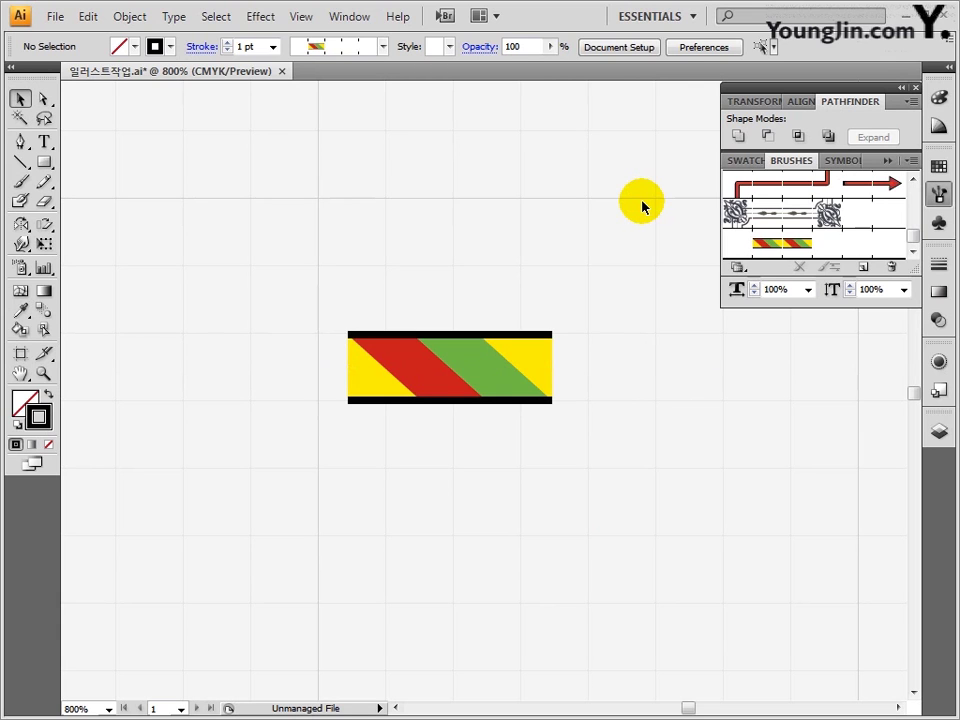
# Step: Draw a tall unfilled ellipse with a 1 pt black stroke over the lower part of the face and the area below it
pyautogui.doubleClick(20, 375)
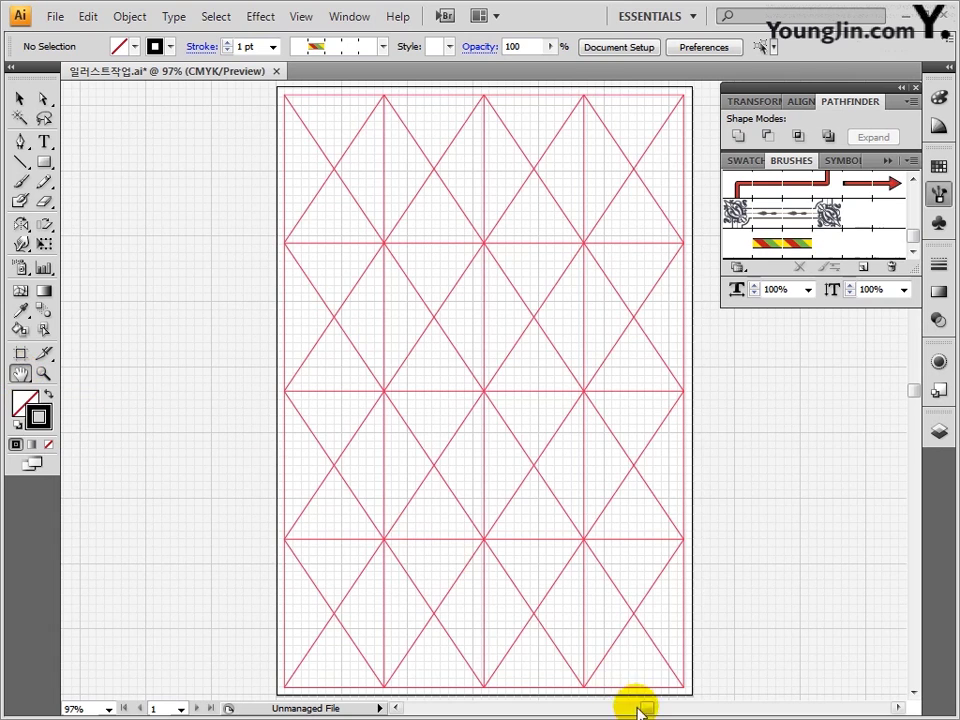
pyautogui.moveTo(638, 709); pyautogui.dragTo(672, 708)
pyautogui.moveTo(676, 694); pyautogui.dragTo(651, 568)
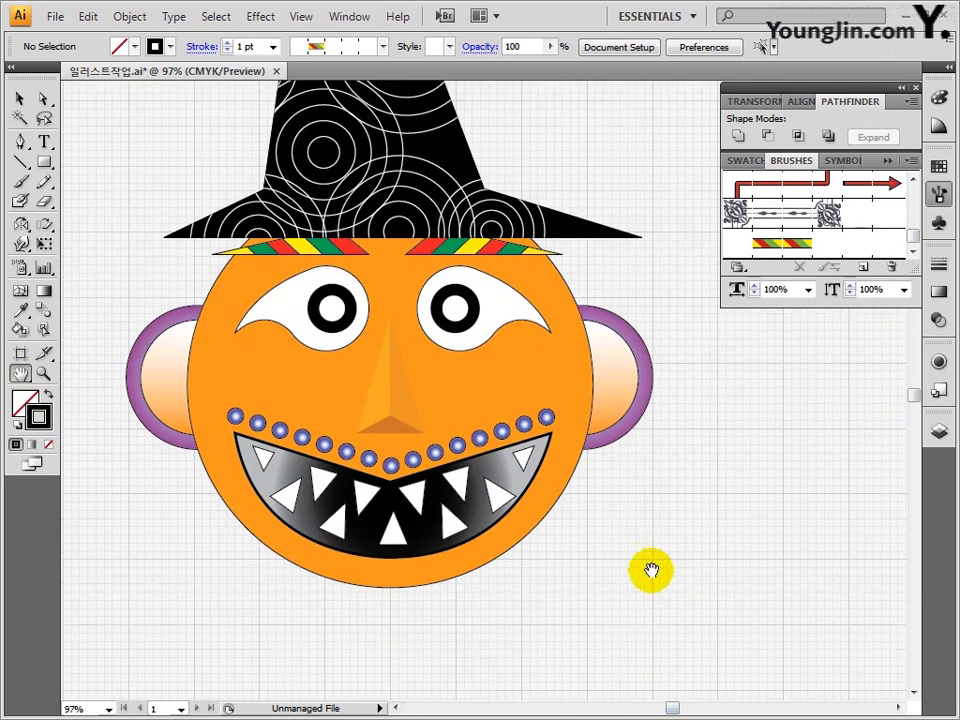
pyautogui.moveTo(42, 160); pyautogui.dragTo(85, 205)
pyautogui.click(22, 400)
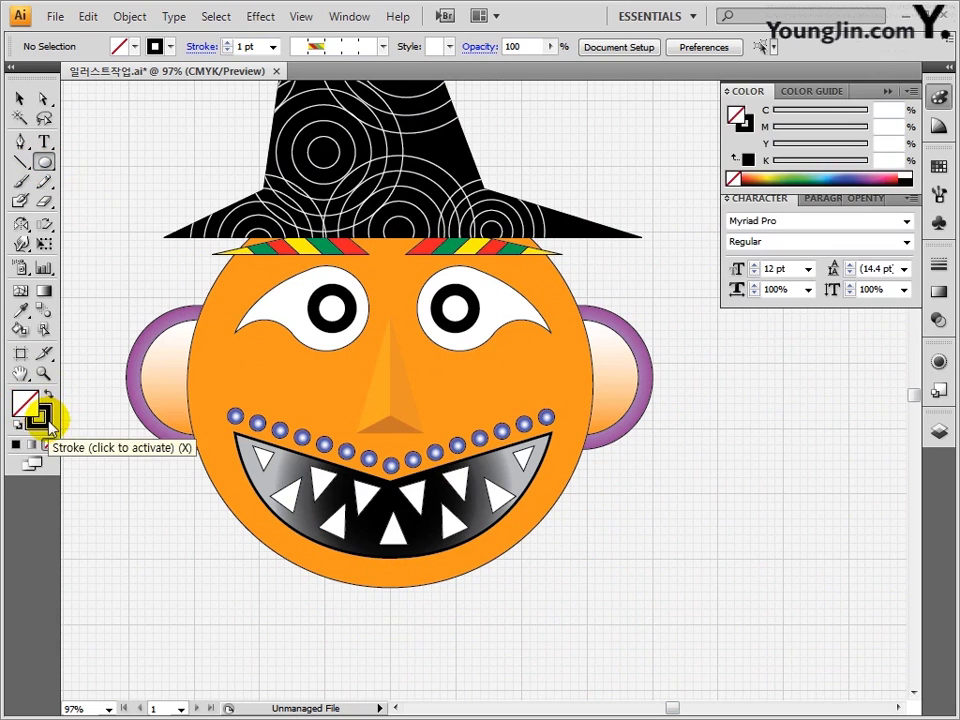
pyautogui.doubleClick(39, 420)
pyautogui.click(676, 259)
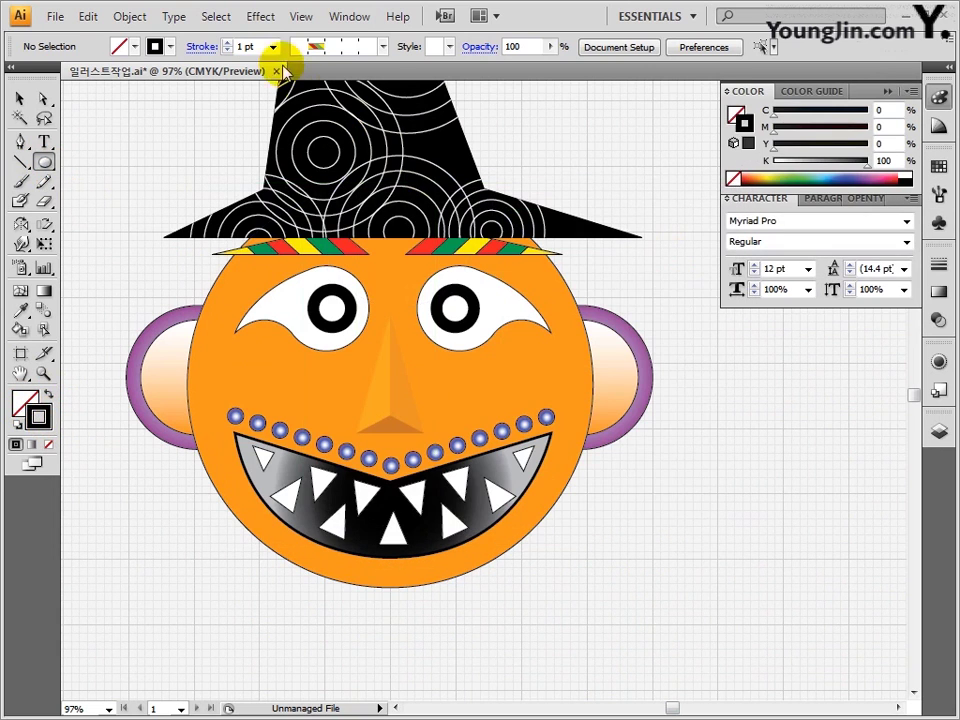
pyautogui.moveTo(218, 291); pyautogui.dragTo(606, 690)
# Step: Move the ellipse so it is centred on the face and hangs well below the chin
pyautogui.click(20, 98)
pyautogui.moveTo(601, 390); pyautogui.dragTo(578, 368)
pyautogui.moveTo(561, 604); pyautogui.dragTo(555, 598)
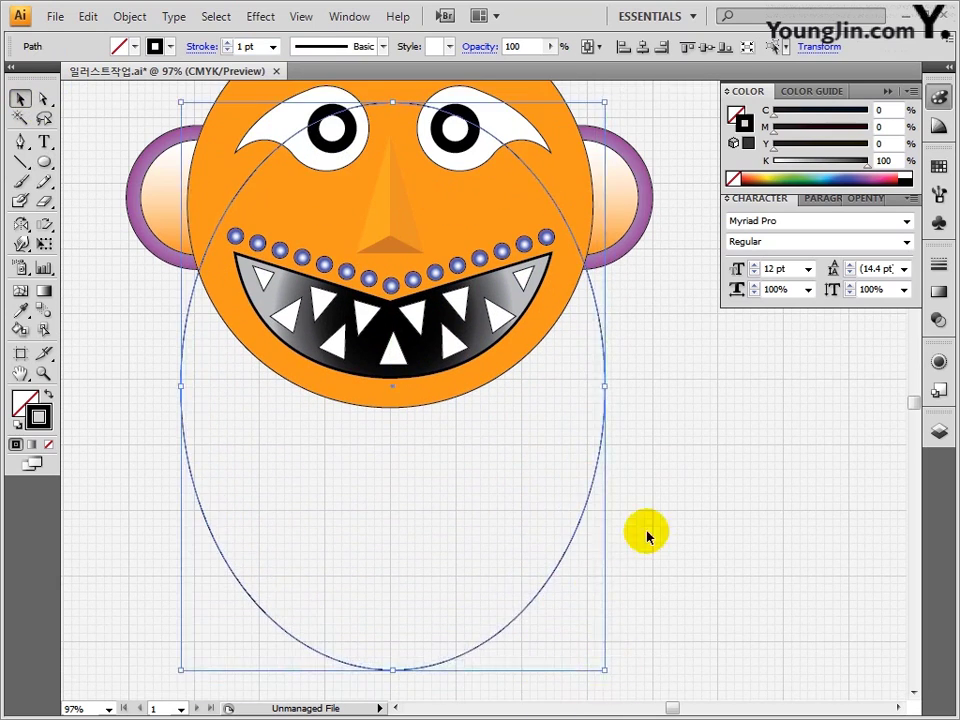
pyautogui.click(647, 536)
pyautogui.scroll(-1, 647, 536)
# Step: Apply the striped pattern brush to the ellipse and send it to the back behind the face as a necklace
pyautogui.click(594, 458)
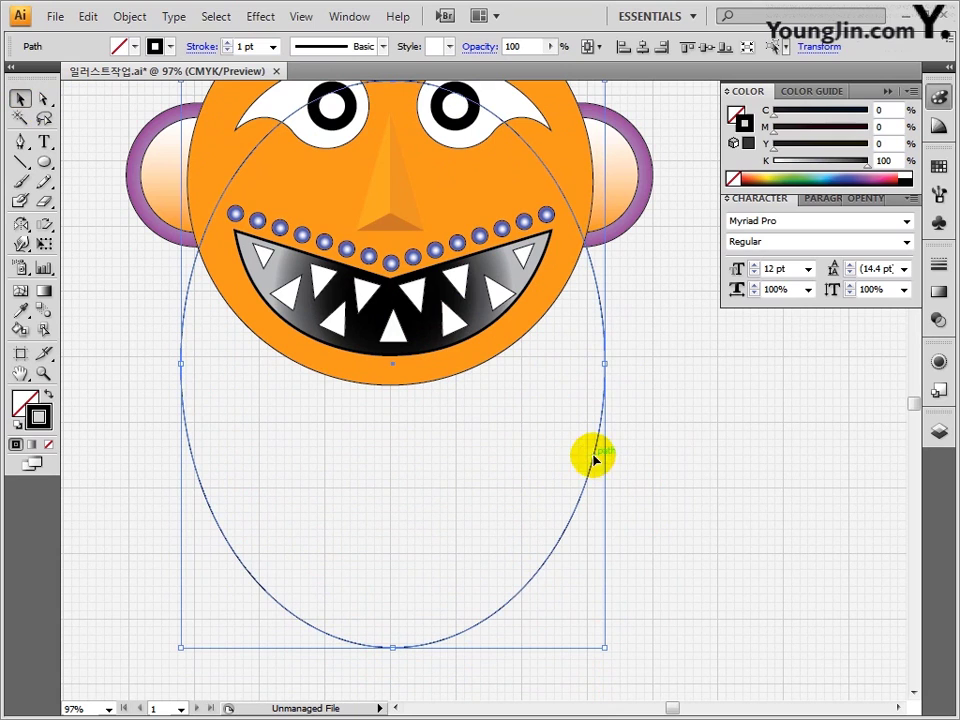
pyautogui.click(939, 193)
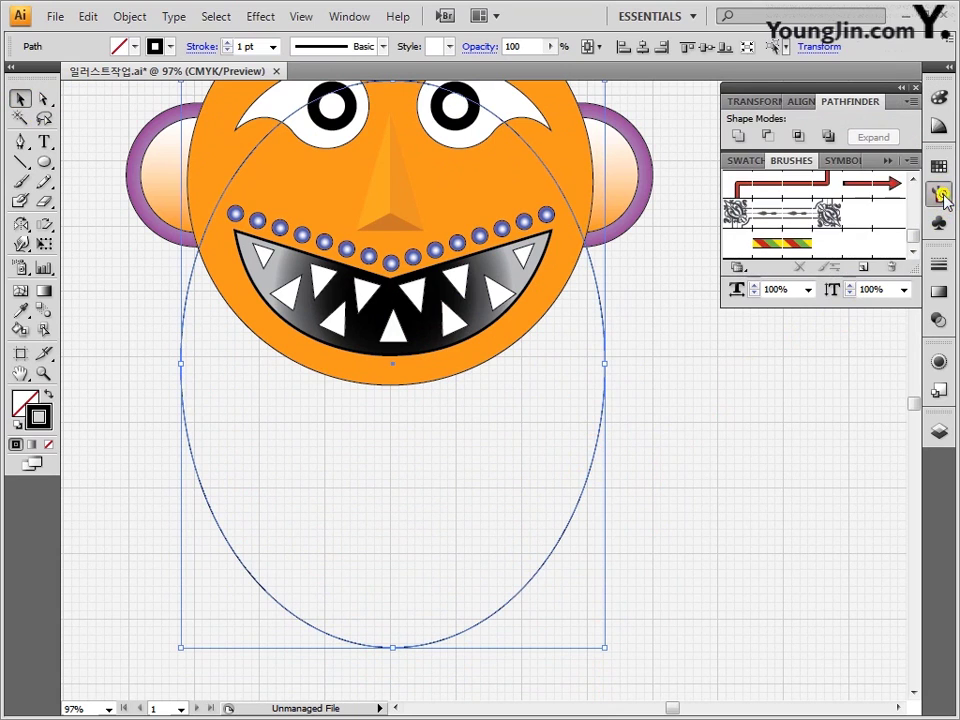
pyautogui.click(808, 247)
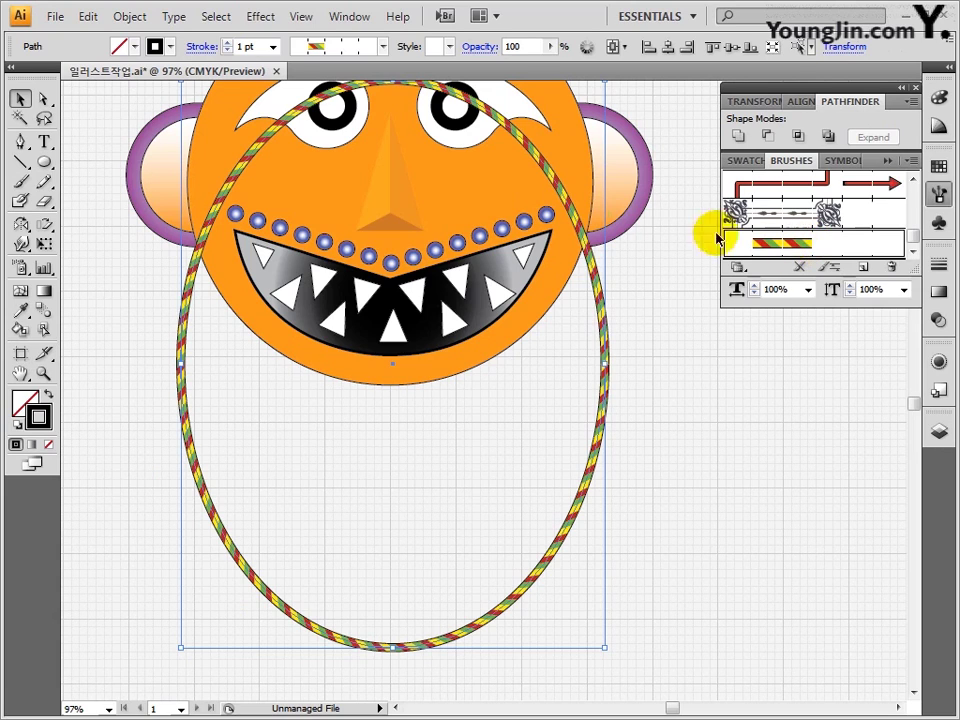
pyautogui.rightClick(605, 348)
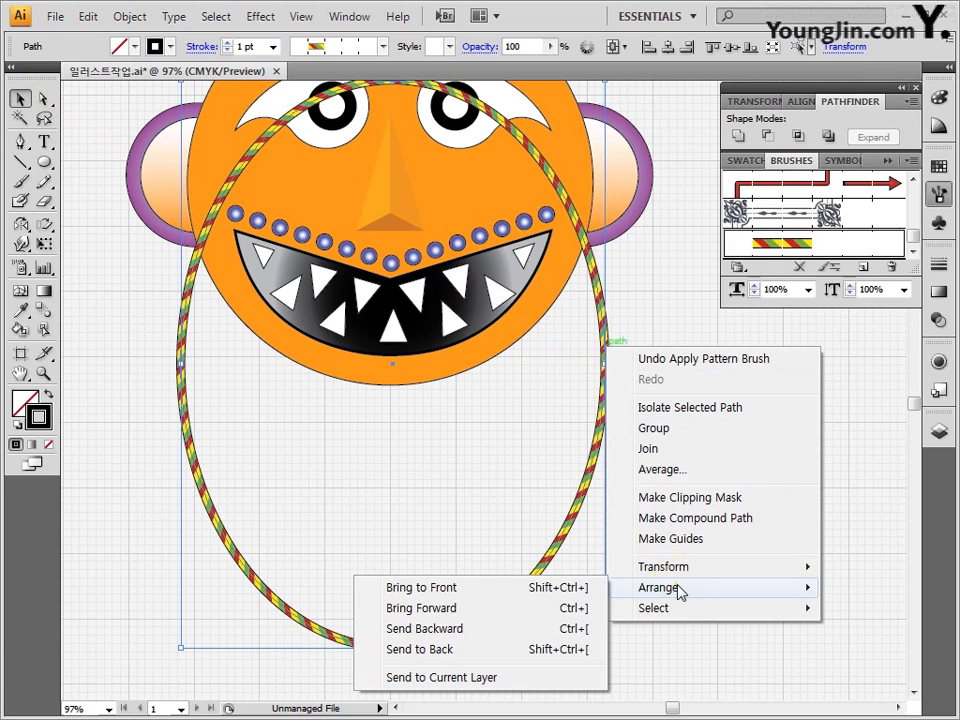
pyautogui.click(452, 649)
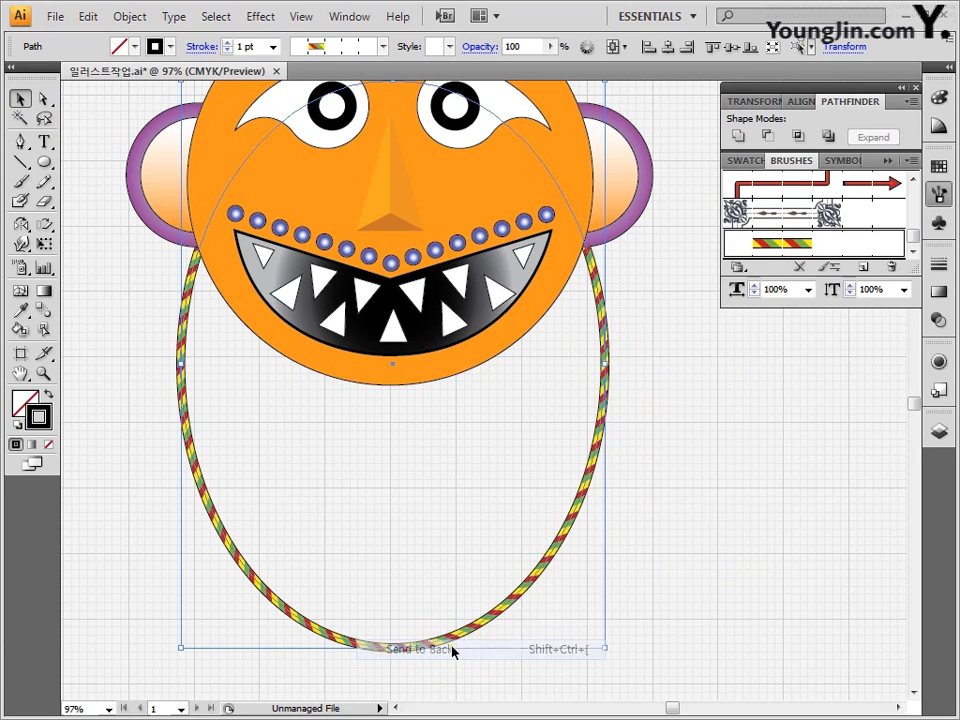
pyautogui.click(714, 545)
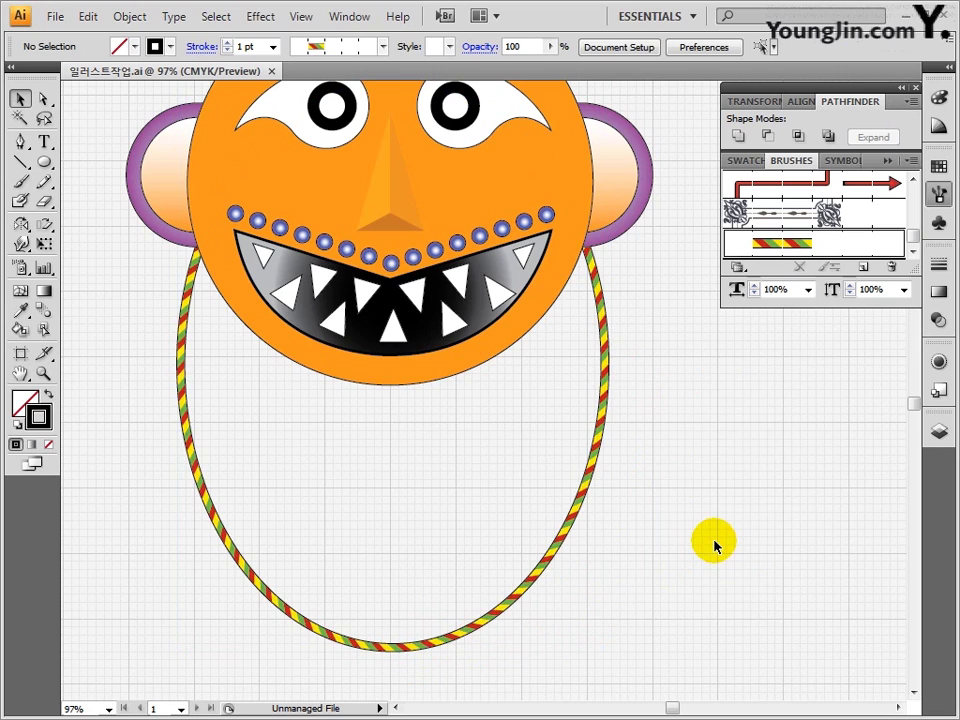
# Step: Collapse the Brushes panel and close the floating Pathfinder and Character panels
pyautogui.scroll(5, 714, 540)
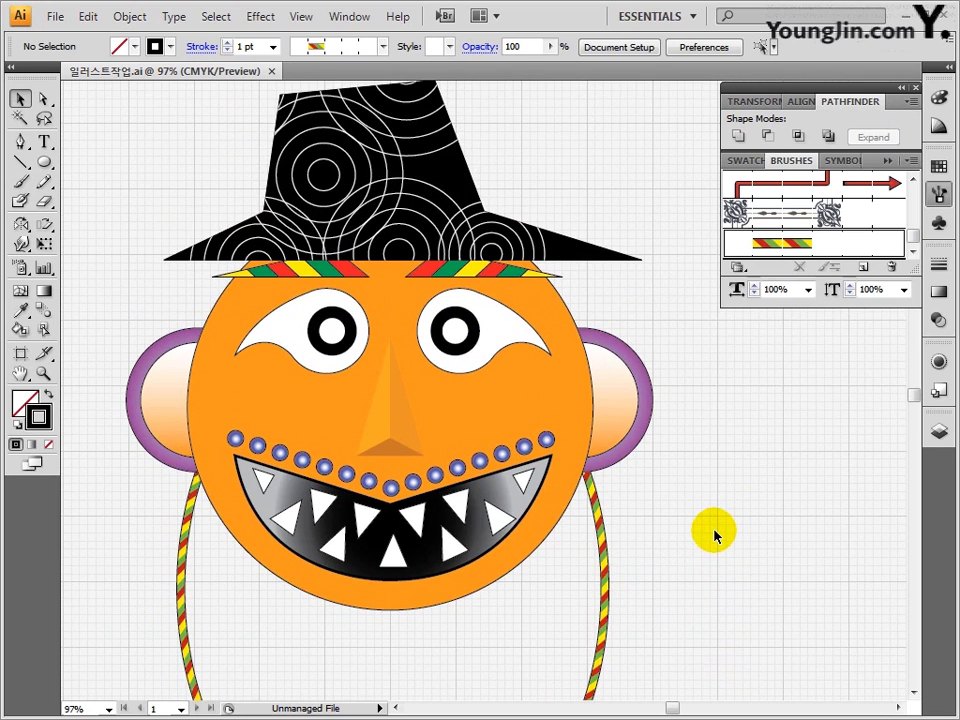
pyautogui.click(937, 194)
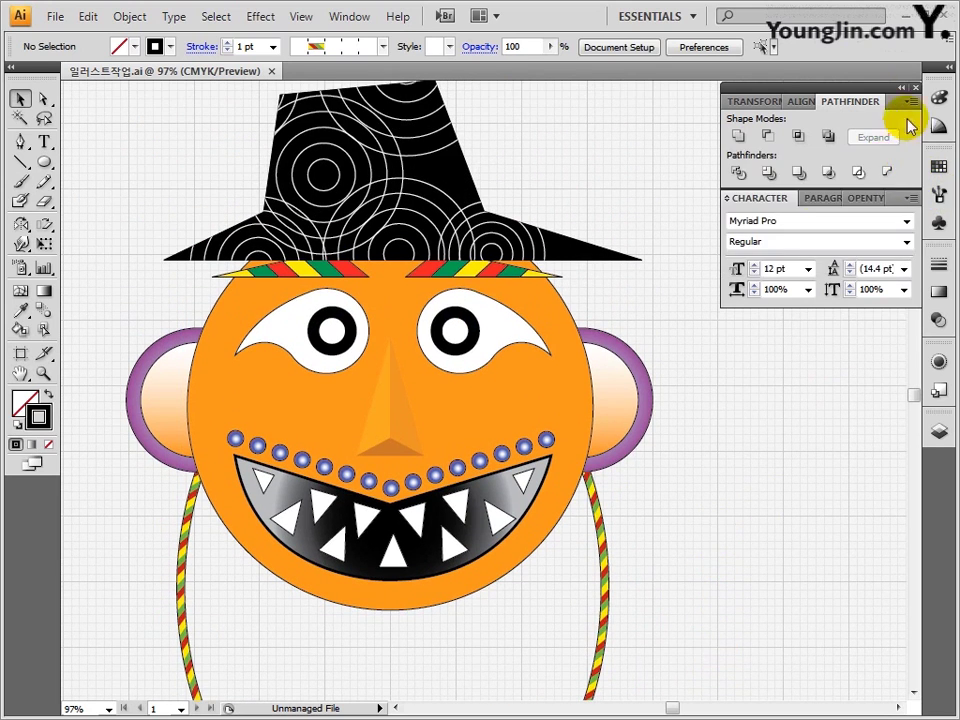
pyautogui.click(915, 89)
# Step: Draw an unfilled circle with a 12 pt stroke, C 0, M 0, Y 0, K 100, in an empty area beside the face and deselect it
pyautogui.moveTo(672, 708); pyautogui.dragTo(701, 706)
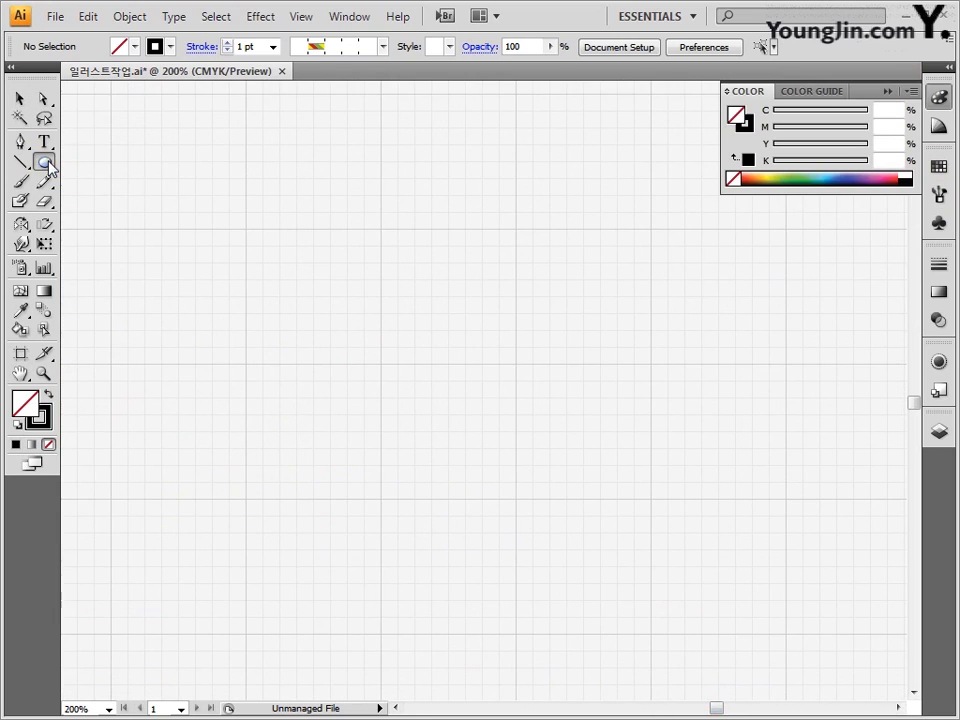
pyautogui.moveTo(48, 162); pyautogui.dragTo(78, 204)
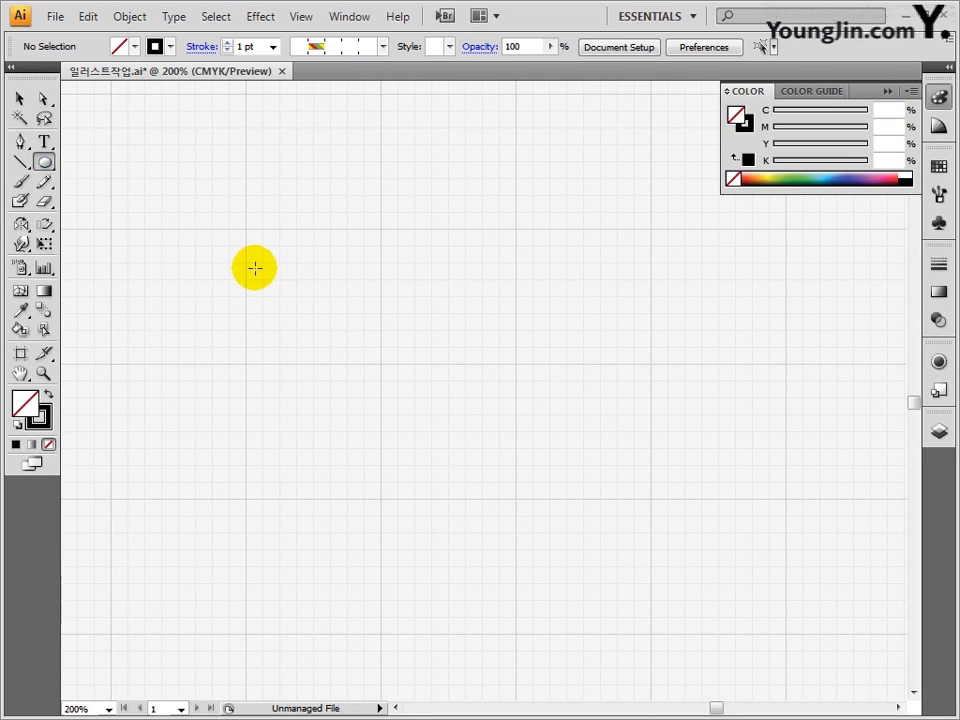
pyautogui.doubleClick(38, 417)
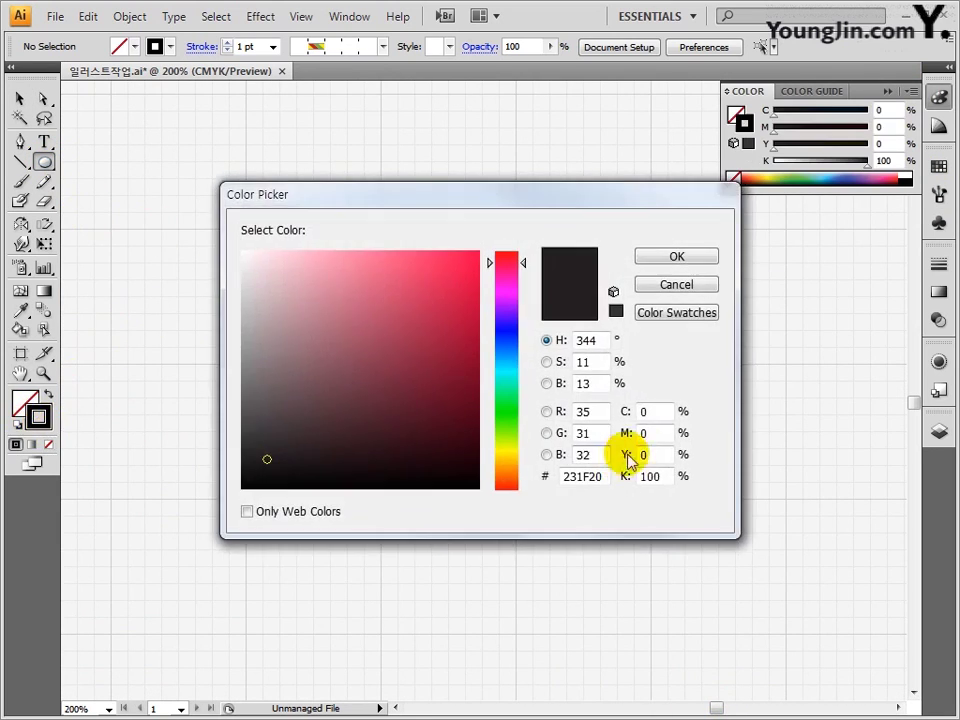
pyautogui.click(672, 257)
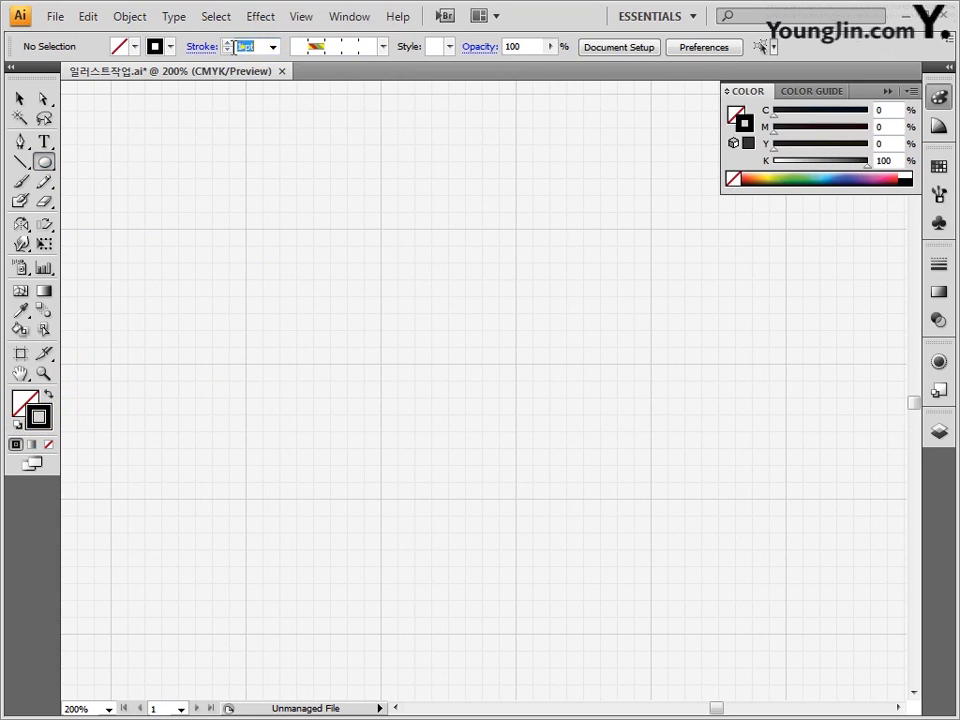
pyautogui.write('12')
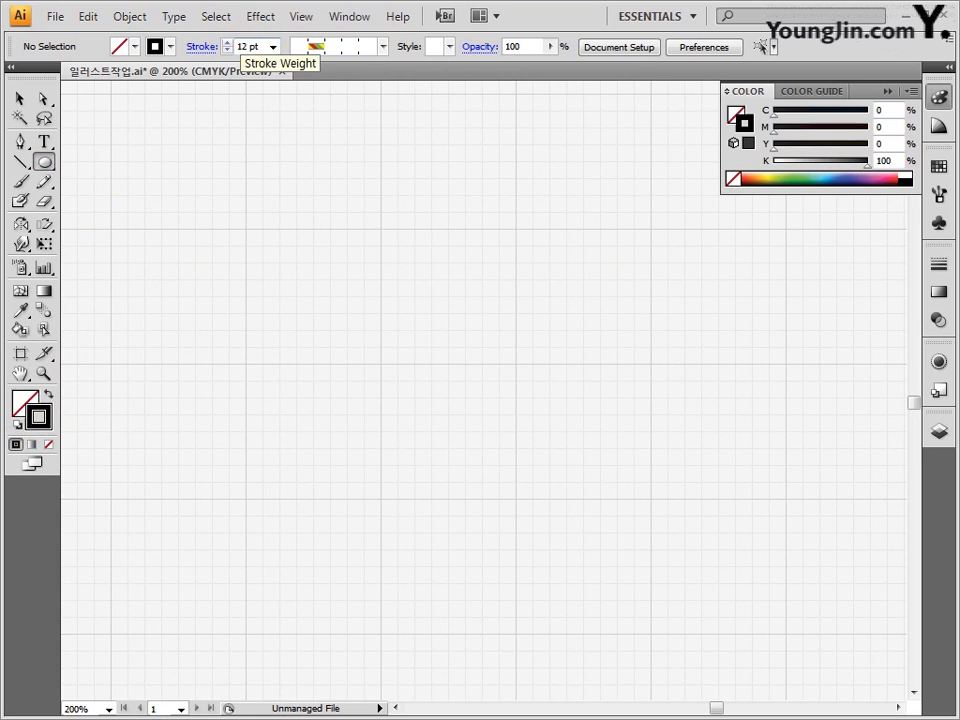
pyautogui.moveTo(253, 234); pyautogui.dragTo(378, 350)
pyautogui.scroll(2, 240, 262)
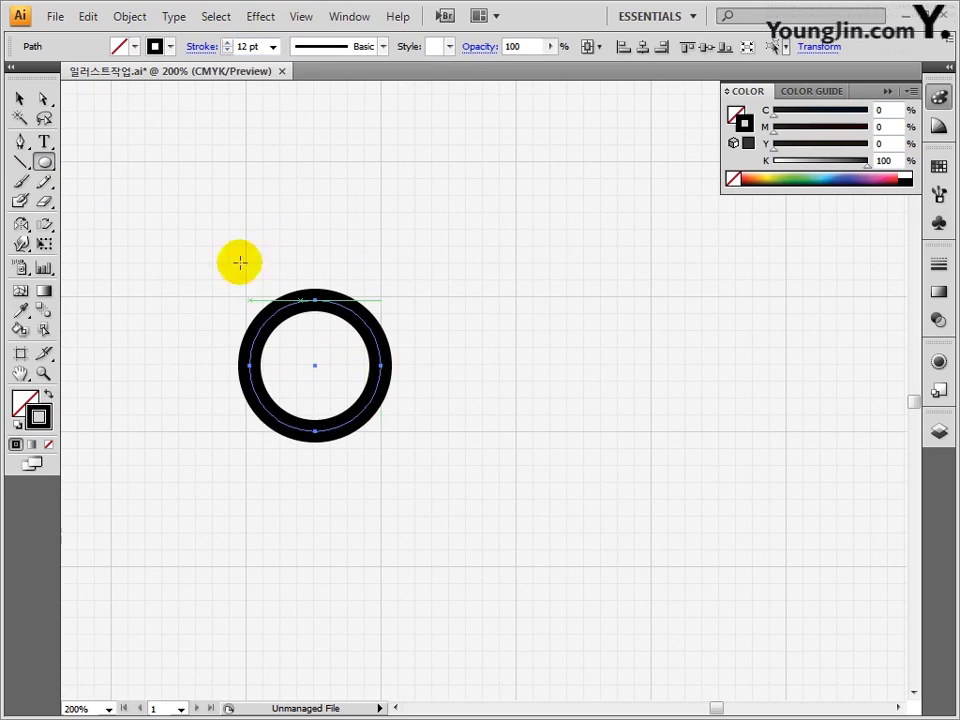
pyautogui.press('v')
pyautogui.hscroll(-2, 718, 707)
pyautogui.click(667, 558)
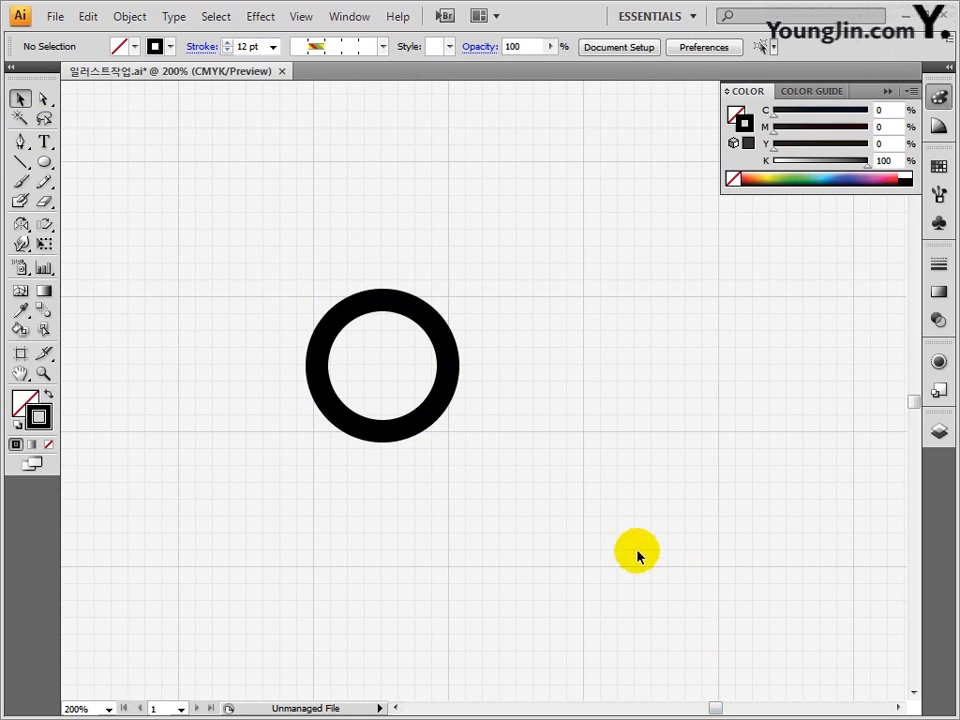
# Step: Draw a 12 pt black arc sagging onto the top of the circle with the Pen tool and give it round caps
pyautogui.click(19, 143)
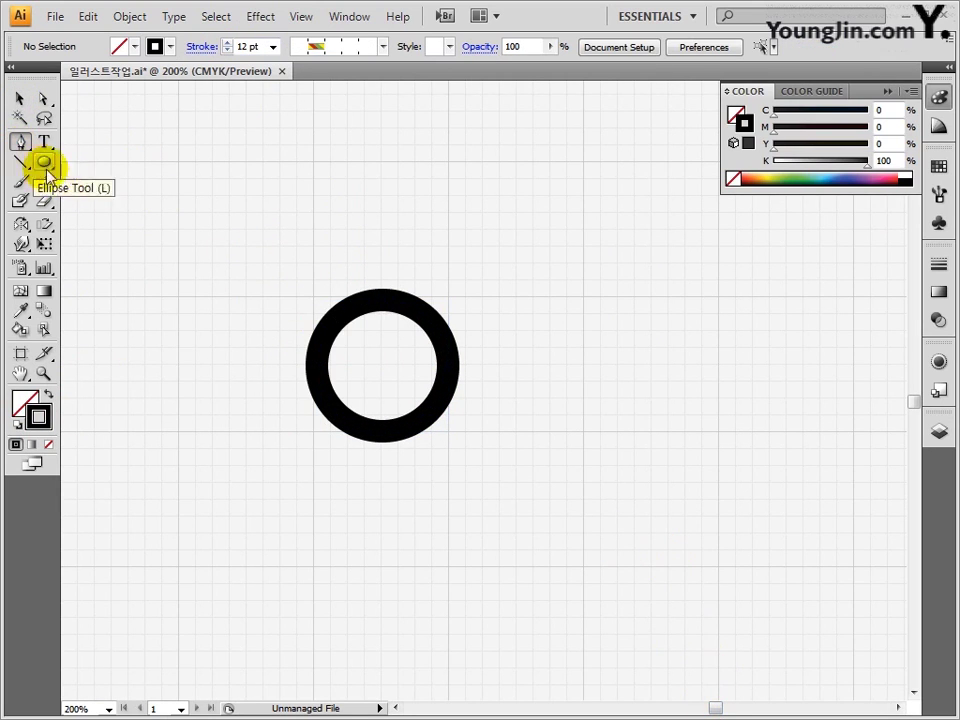
pyautogui.click(235, 267)
pyautogui.moveTo(520, 266); pyautogui.dragTo(684, 198)
pyautogui.click(350, 17)
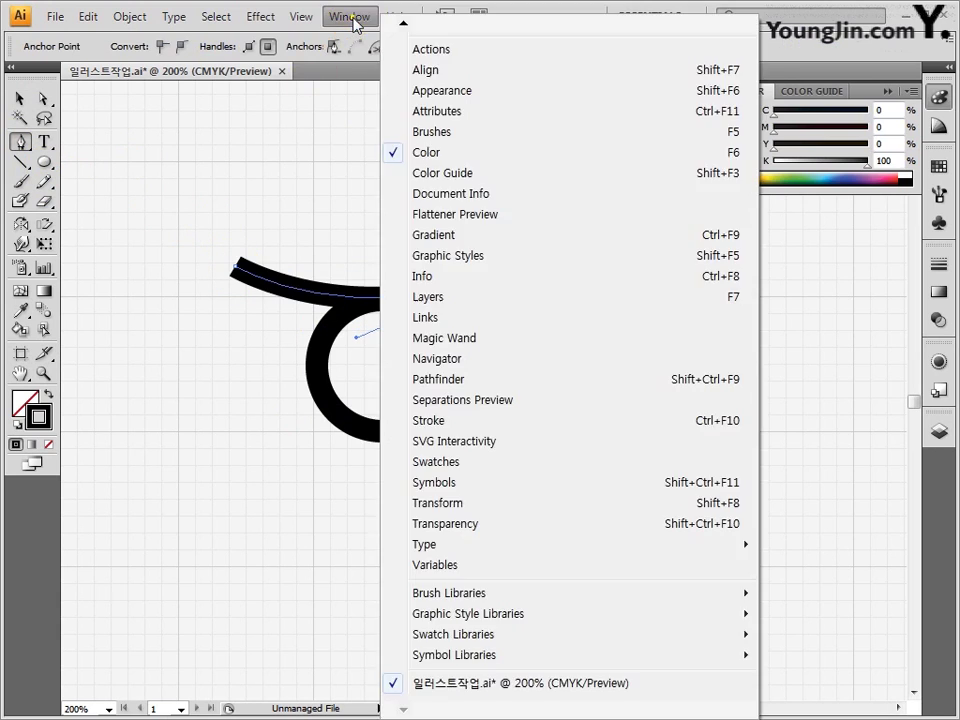
pyautogui.click(446, 420)
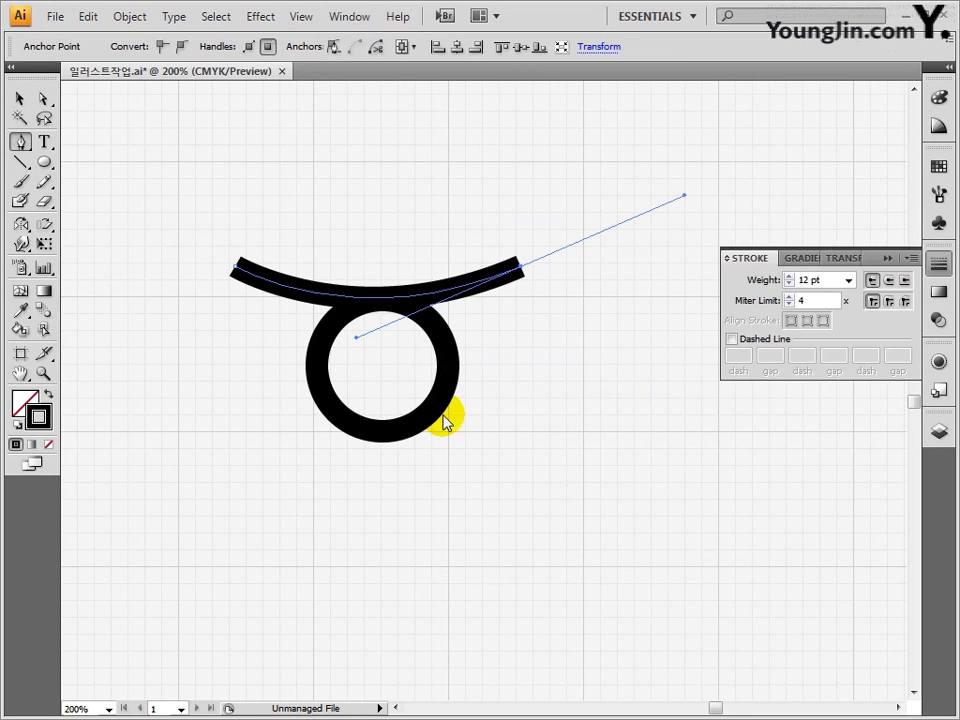
pyautogui.click(887, 281)
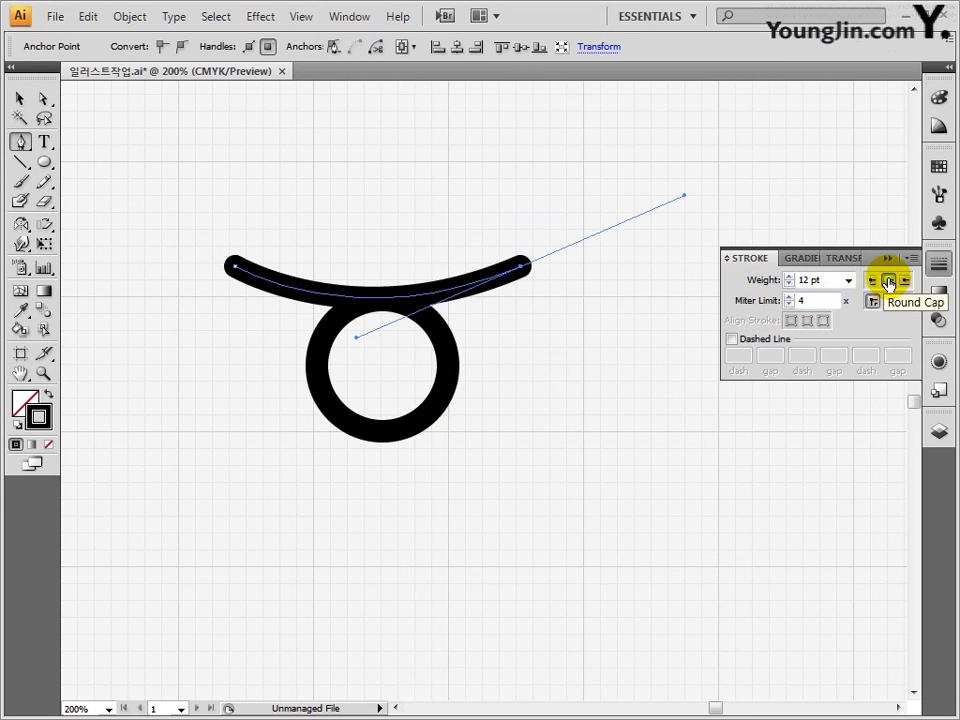
pyautogui.click(20, 98)
pyautogui.click(165, 274)
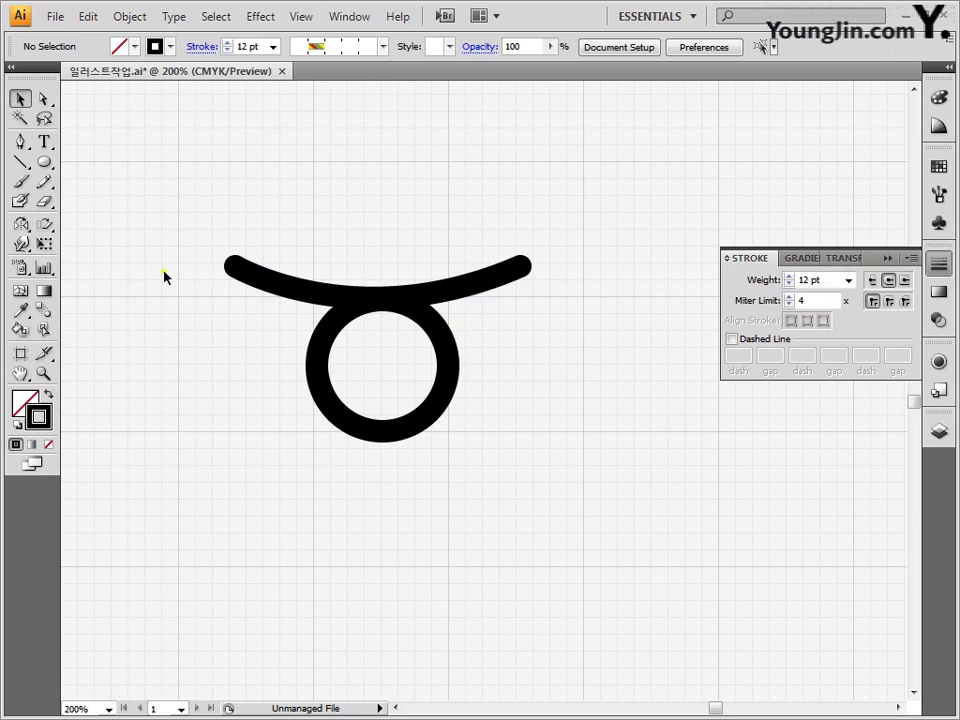
pyautogui.click(886, 259)
# Step: Ready the Ellipse tool with a fill of C 0, M 0, Y 0, K 100 and no stroke
pyautogui.moveTo(44, 162); pyautogui.dragTo(86, 206)
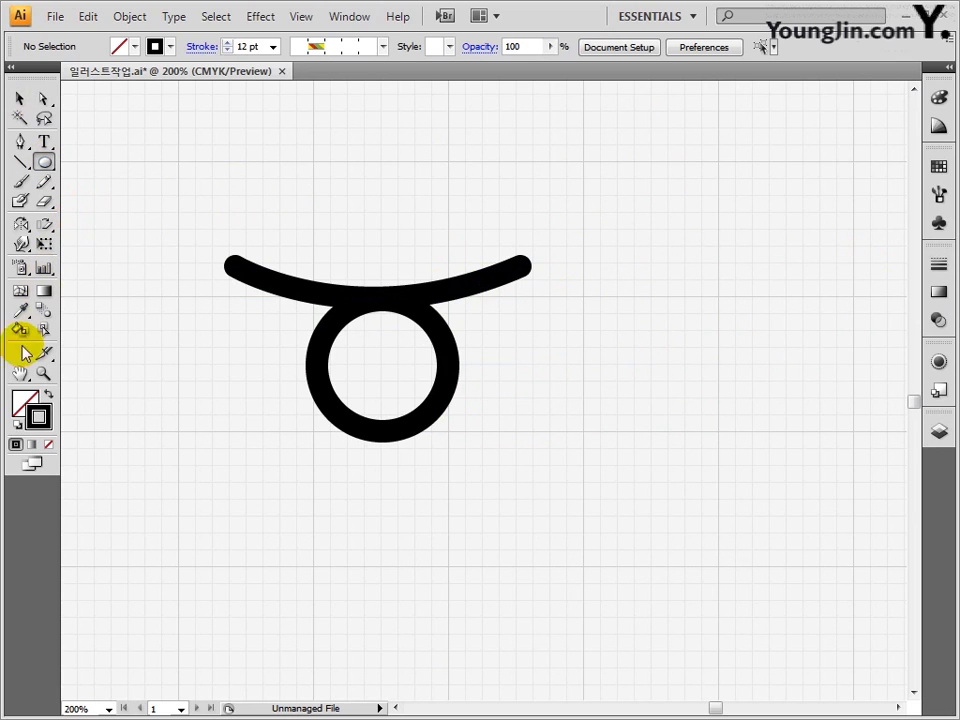
pyautogui.doubleClick(22, 402)
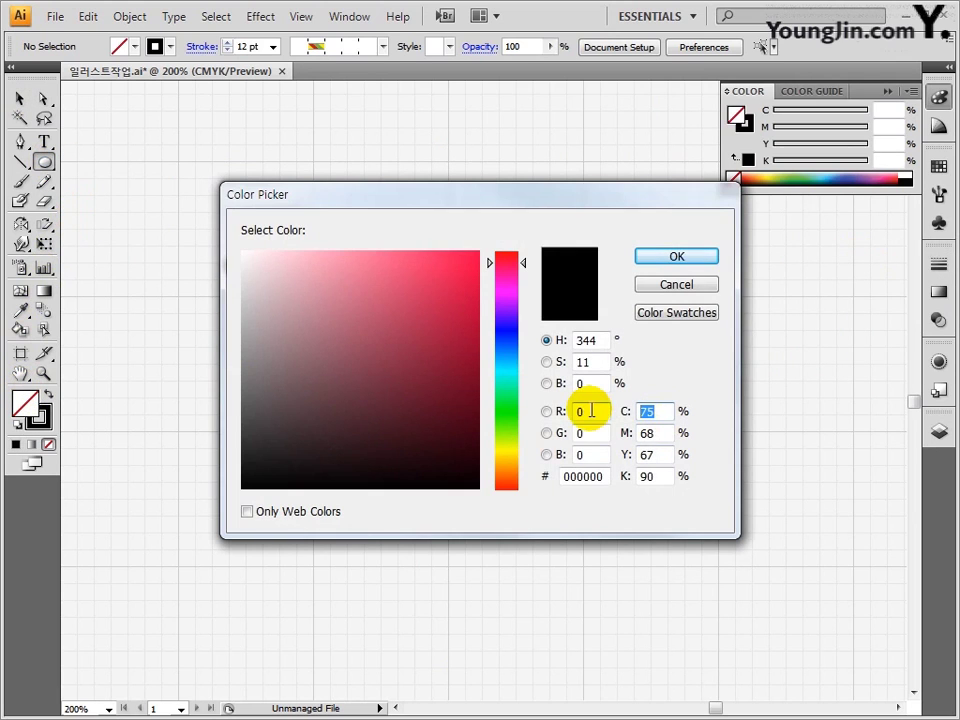
pyautogui.write('0')
pyautogui.press('Tab')
pyautogui.write('0')
pyautogui.press('Tab')
pyautogui.write('0')
pyautogui.press('Tab')
pyautogui.write('100')
pyautogui.press('Return')
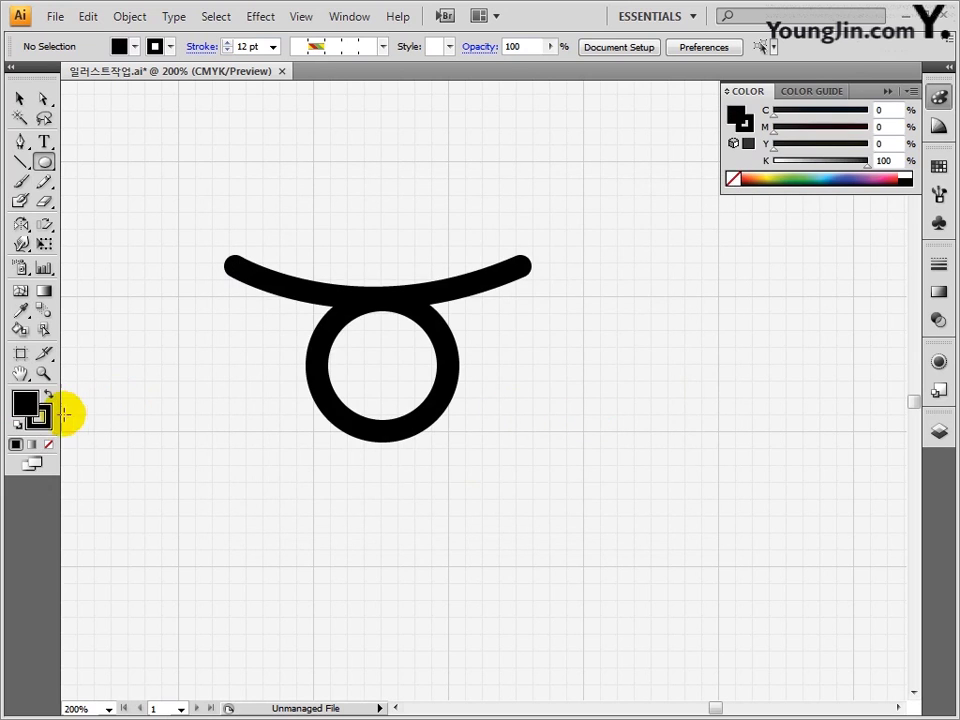
pyautogui.click(47, 444)
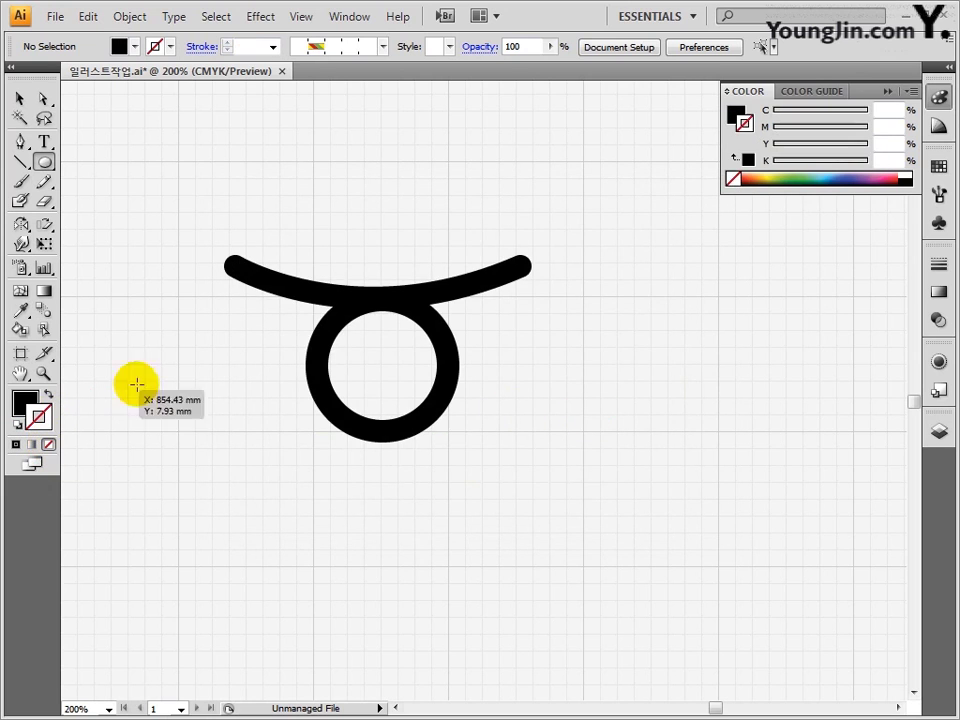
# Step: Draw a small solid black circle centred above the arc's middle, then nudge it slightly upward
pyautogui.moveTo(382, 244); pyautogui.dragTo(349, 249)
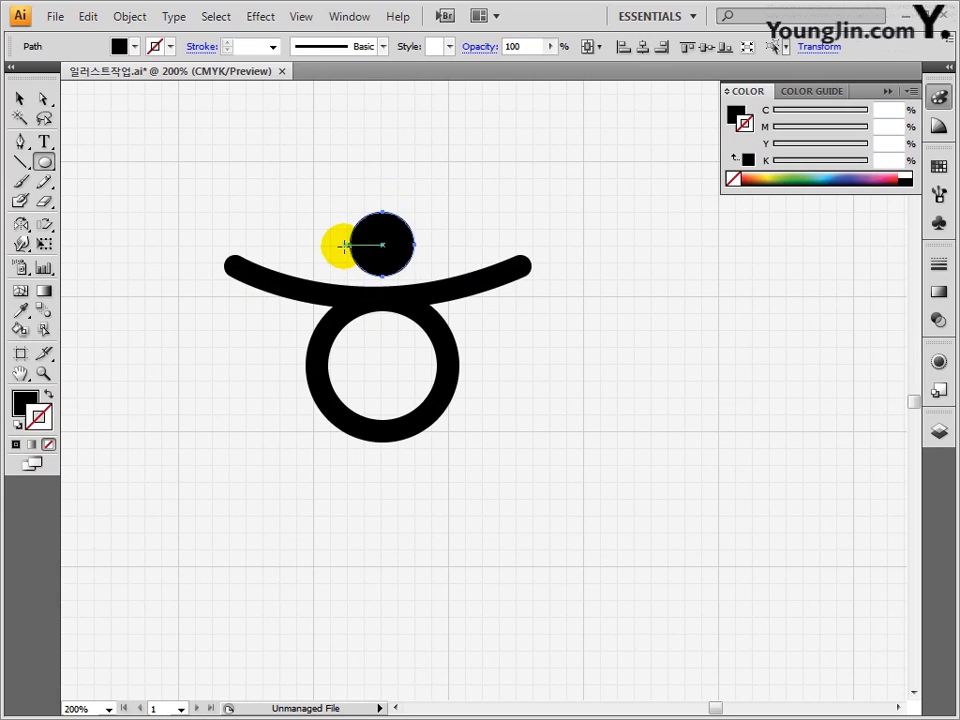
pyautogui.click(20, 98)
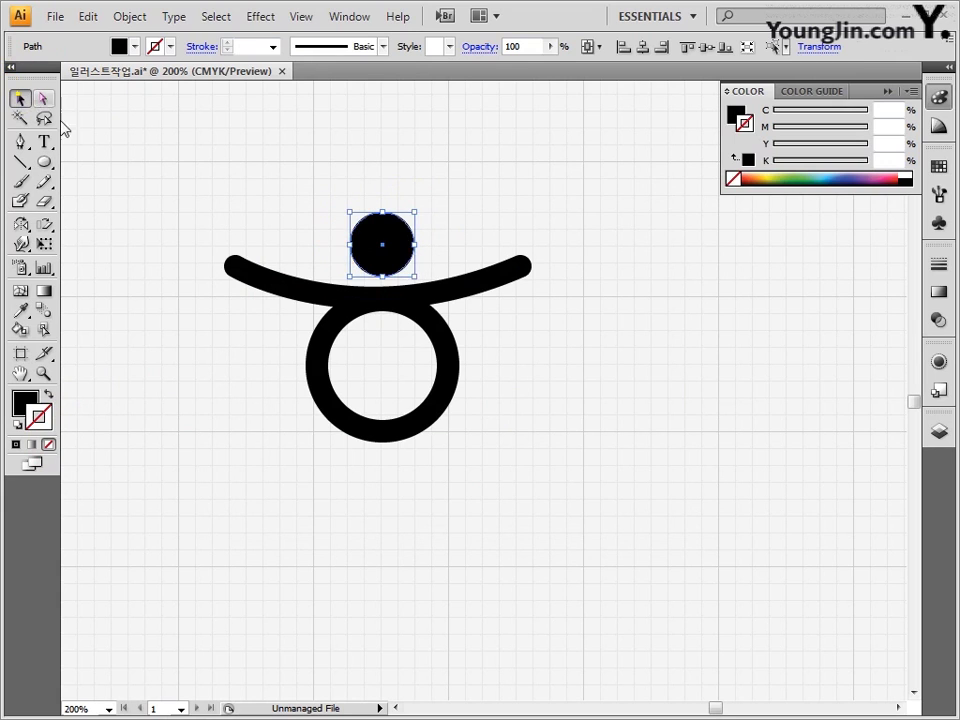
pyautogui.click(178, 322)
pyautogui.moveTo(397, 257); pyautogui.dragTo(397, 252)
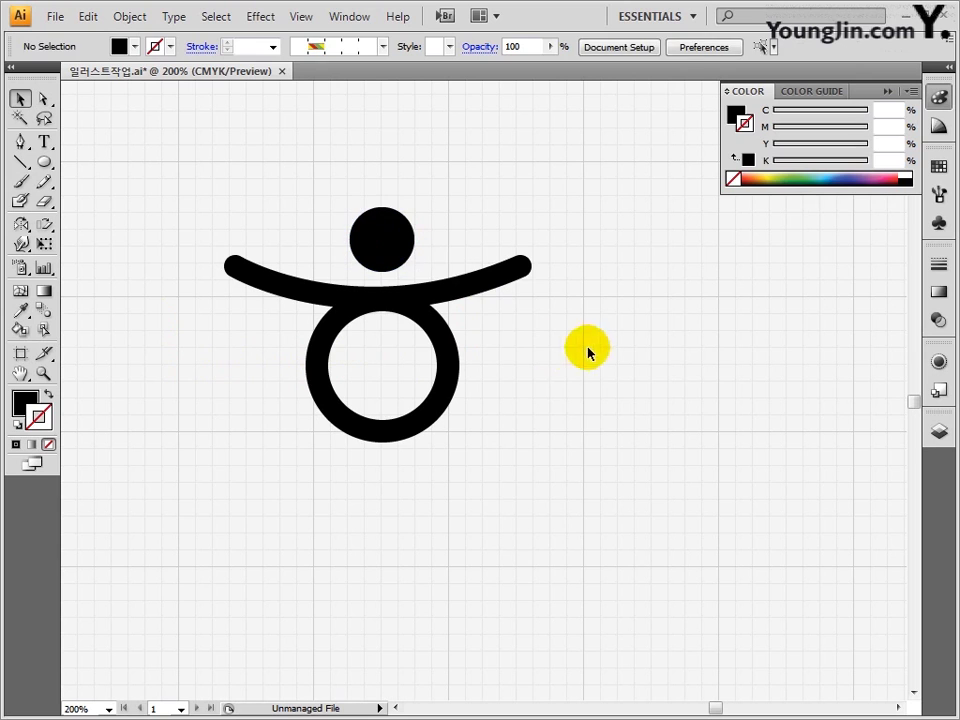
# Step: Convert the strokes of the arc and the large circle to outlined shapes with Outline Stroke, then deselect them
pyautogui.moveTo(536, 268); pyautogui.dragTo(433, 360)
pyautogui.click(130, 16)
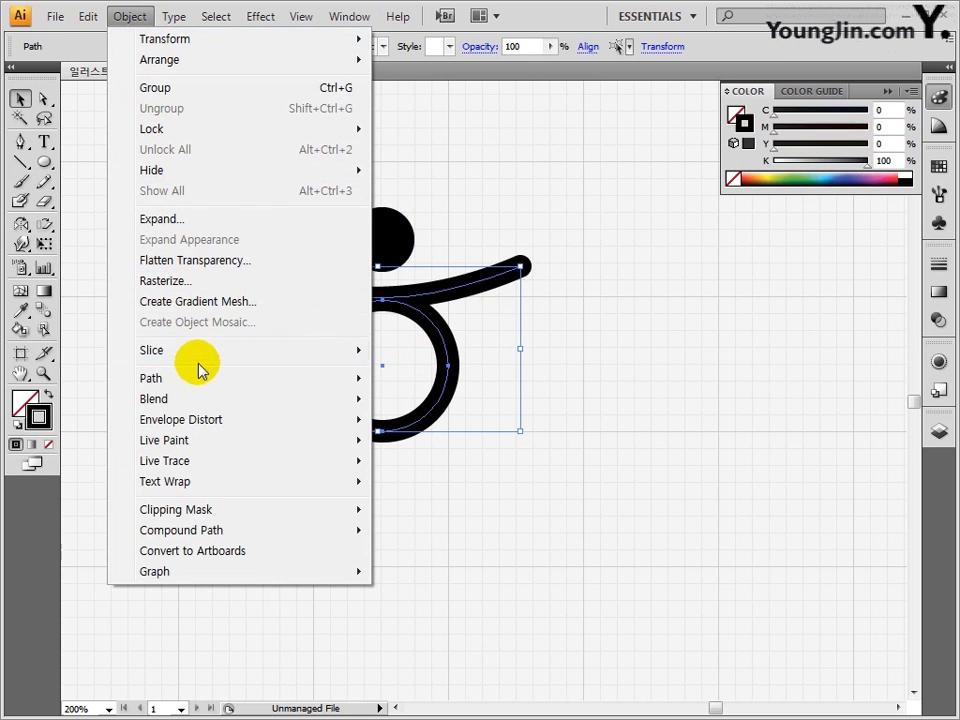
pyautogui.moveTo(193, 377)
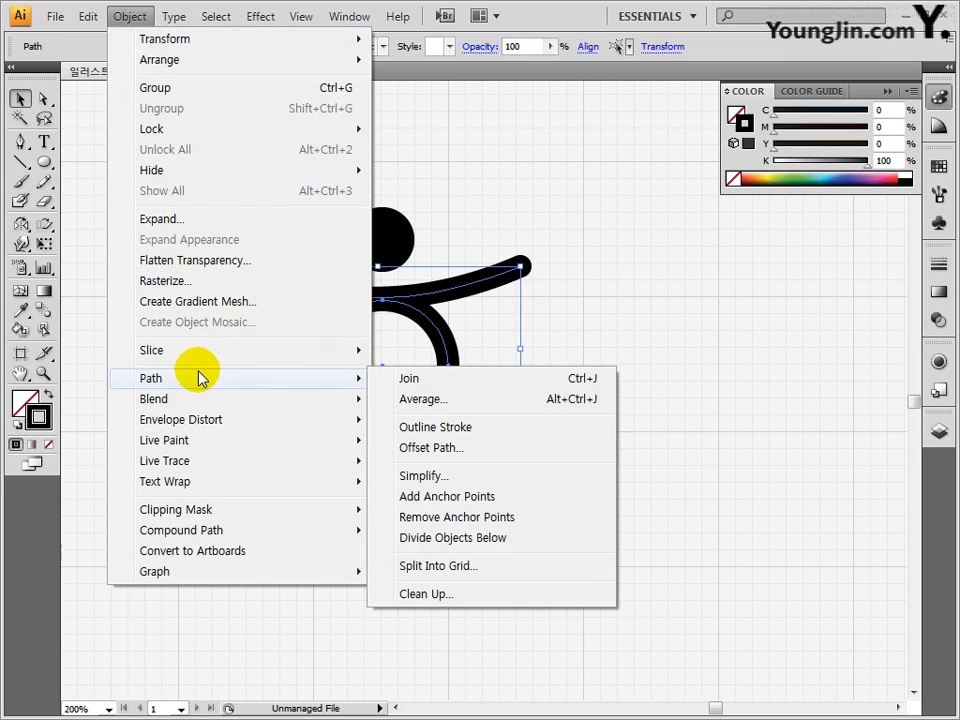
pyautogui.click(422, 428)
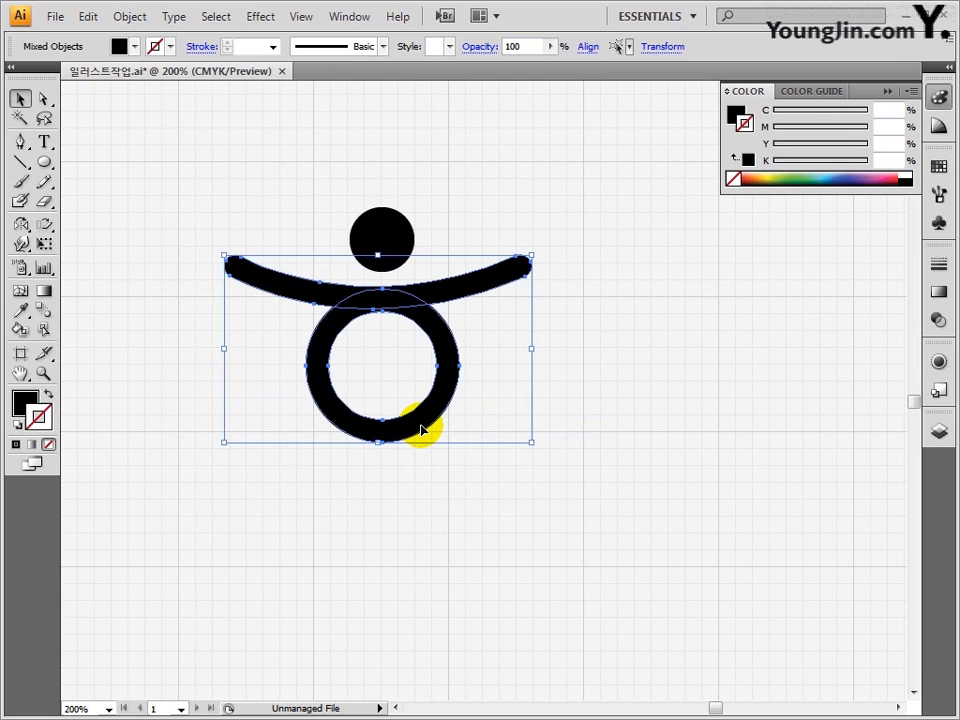
pyautogui.click(410, 485)
# Step: Spread the shapes apart by moving the ring straight down and the small solid circle straight up from the arc
pyautogui.moveTo(397, 442); pyautogui.dragTo(397, 550)
pyautogui.moveTo(406, 236); pyautogui.dragTo(404, 146)
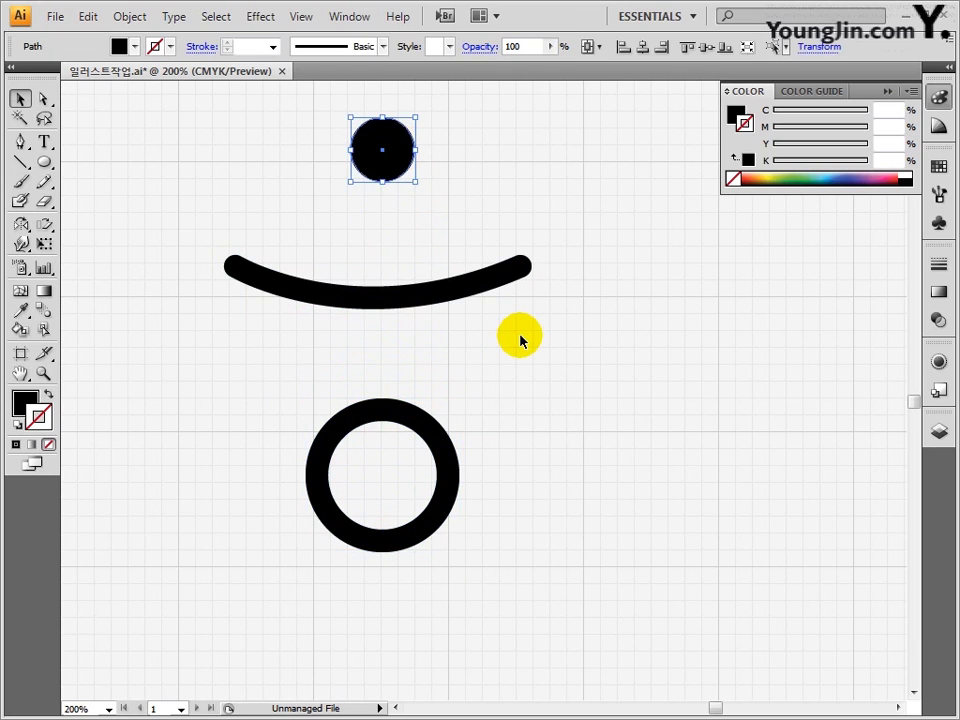
pyautogui.click(519, 341)
pyautogui.scroll(-1, 519, 332)
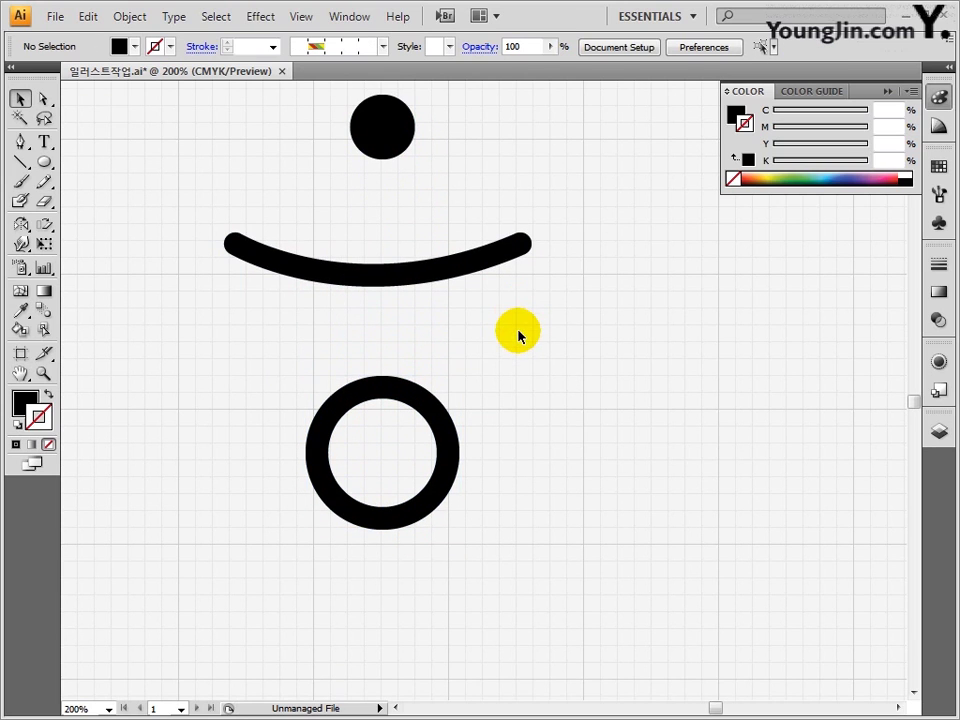
# Step: Ready the Pen tool with no fill and a 1 pt stroke in C 0, M 100, Y 100, K 0
pyautogui.click(20, 145)
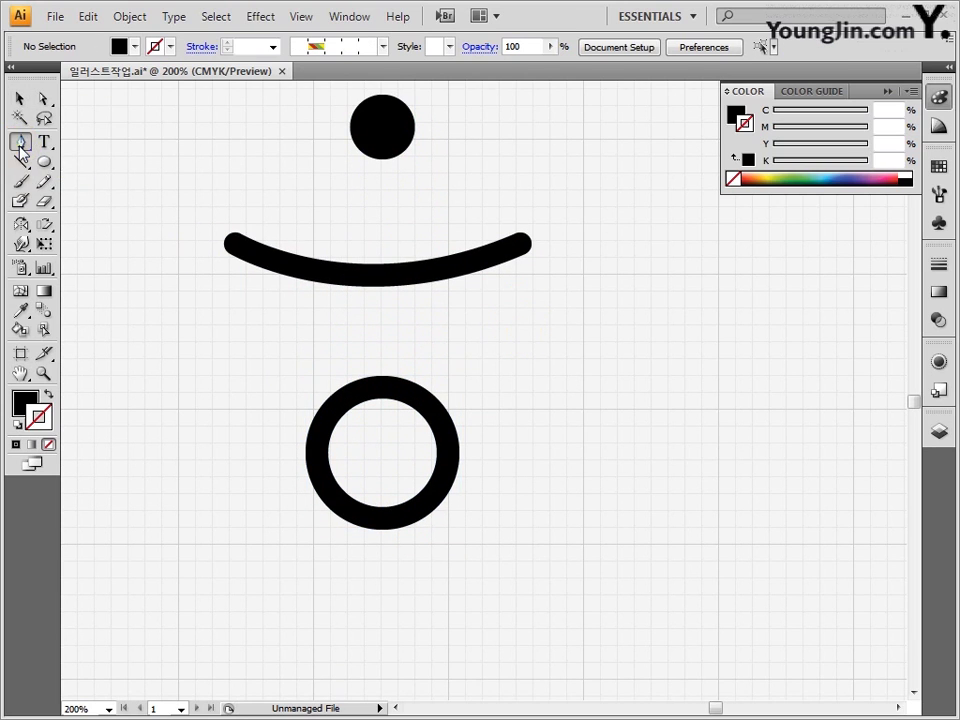
pyautogui.click(26, 401)
pyautogui.click(48, 444)
pyautogui.doubleClick(45, 419)
pyautogui.moveTo(661, 411); pyautogui.dragTo(602, 409)
pyautogui.write('0')
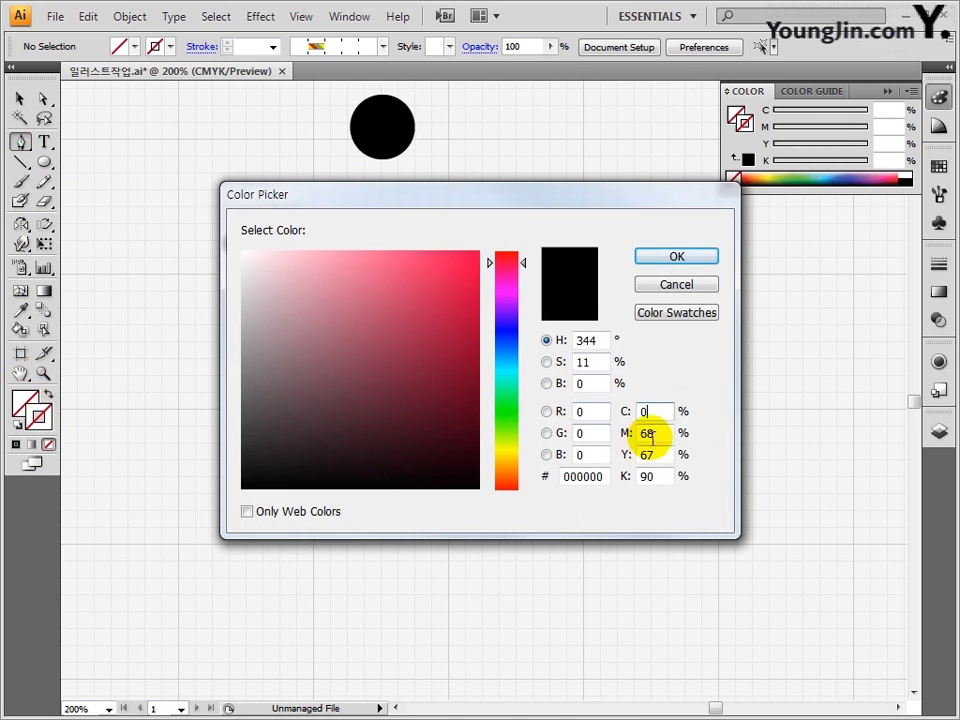
pyautogui.moveTo(655, 434); pyautogui.dragTo(607, 434)
pyautogui.write('100')
pyautogui.doubleClick(660, 455)
pyautogui.write('100')
pyautogui.press('Tab')
pyautogui.write('0')
pyautogui.click(676, 257)
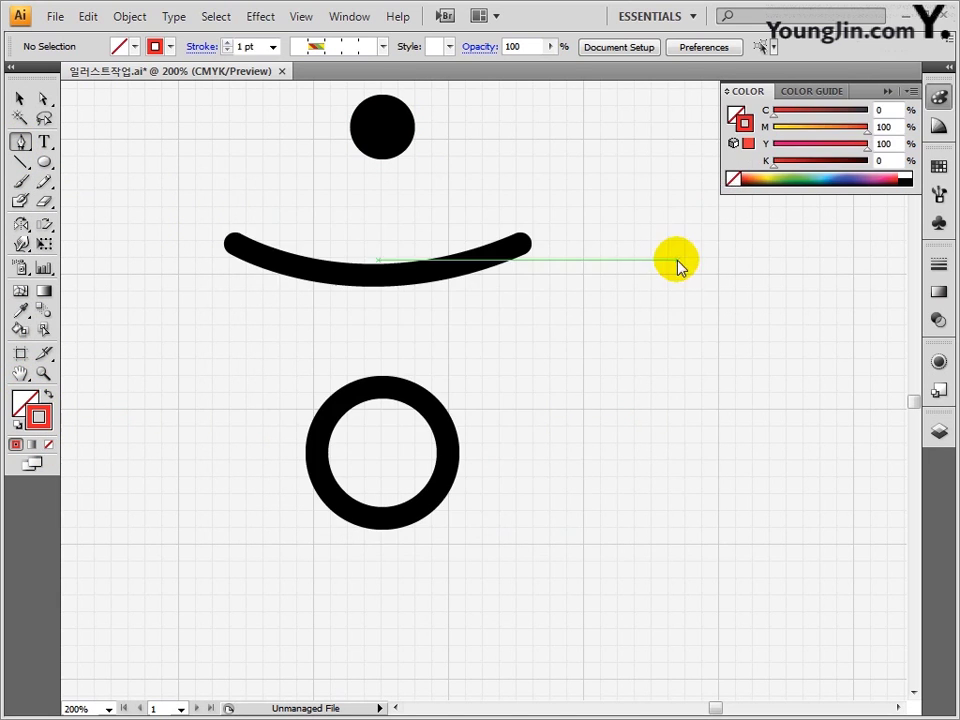
pyautogui.click(272, 47)
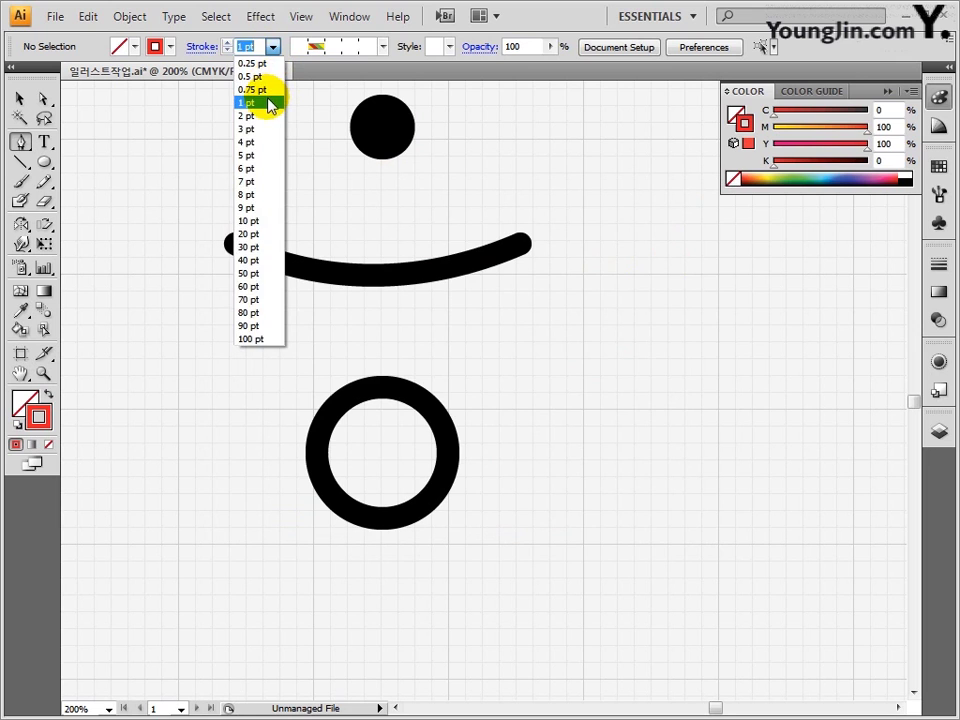
pyautogui.click(270, 99)
# Step: Draw red cutting lines with three crossing the arc, four crossing the ring and two crossing the small solid circle
pyautogui.click(382, 242)
pyautogui.click(381, 316)
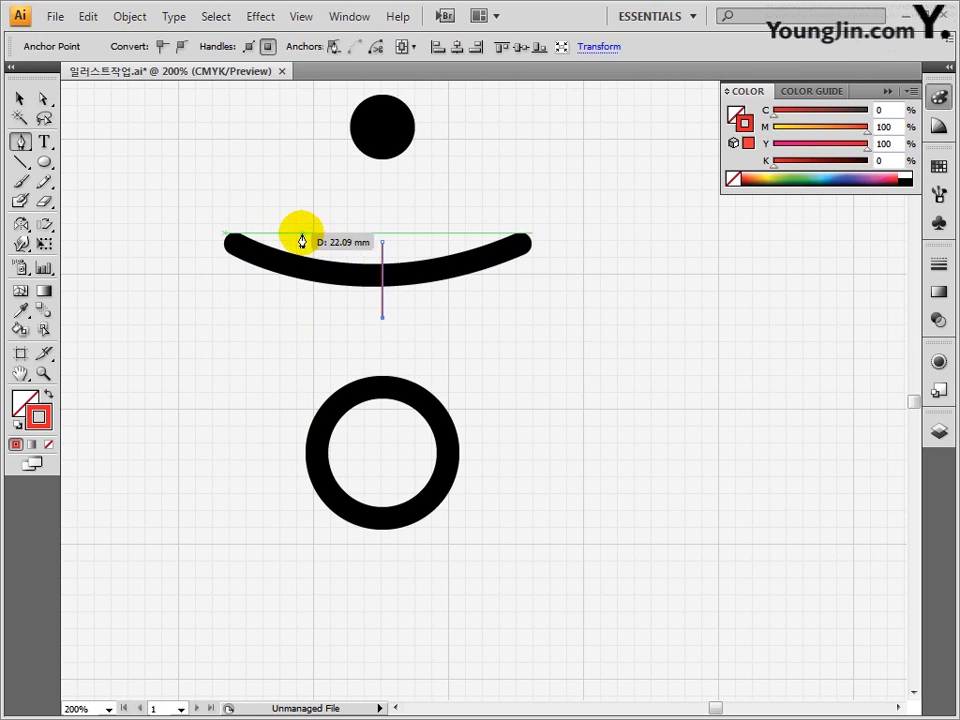
pyautogui.keyDown('ctrl'); pyautogui.click(133, 195); pyautogui.keyUp('ctrl')
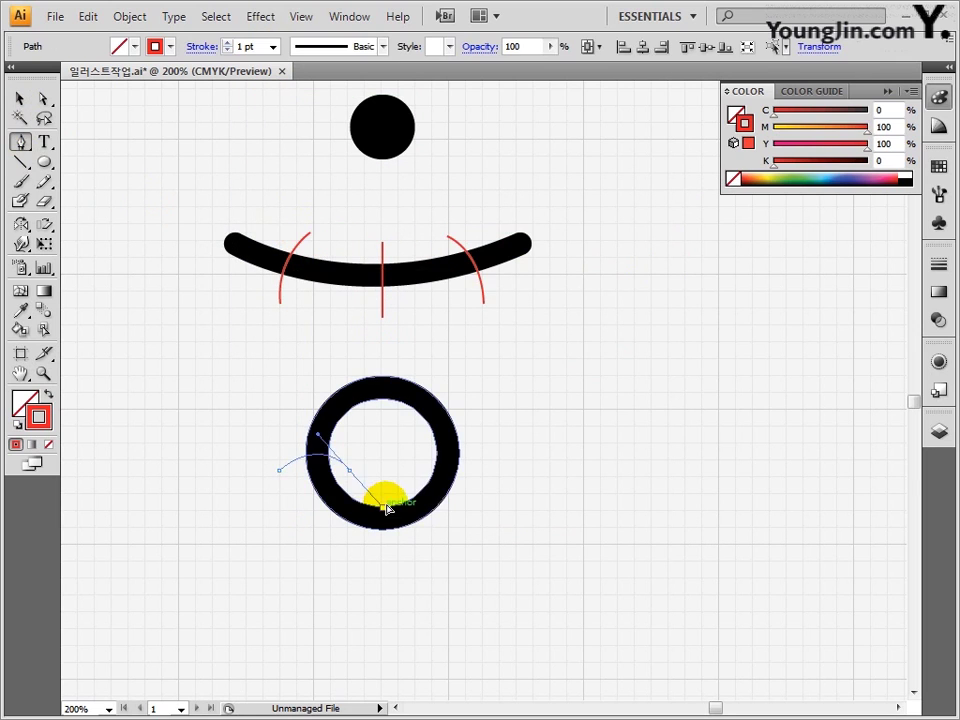
pyautogui.click(19, 96)
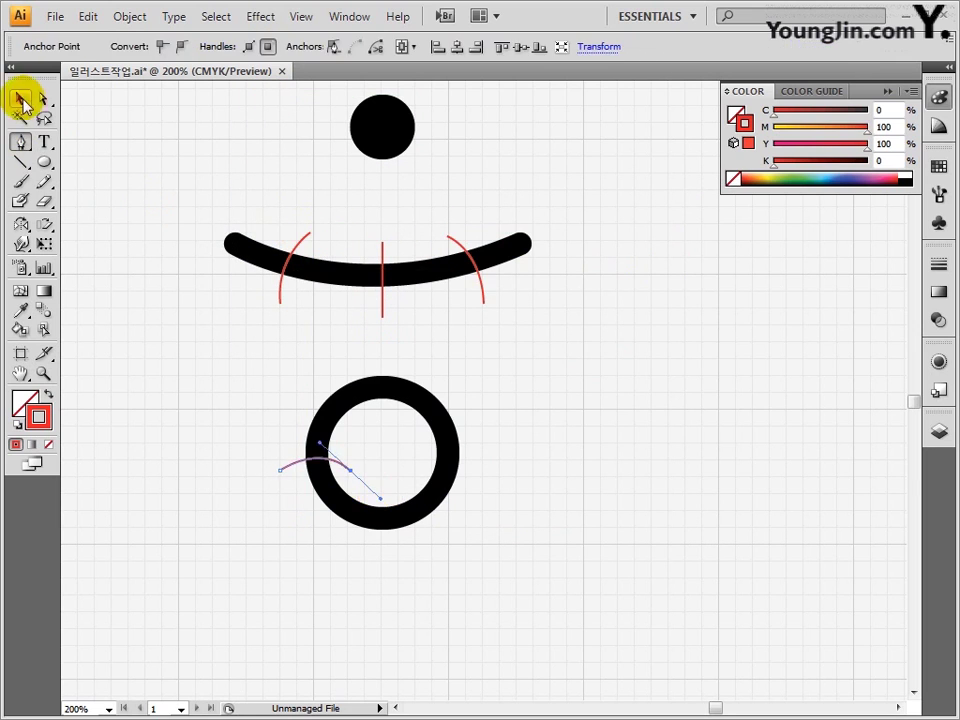
pyautogui.moveTo(335, 456); pyautogui.dragTo(470, 458)
pyautogui.click(21, 224)
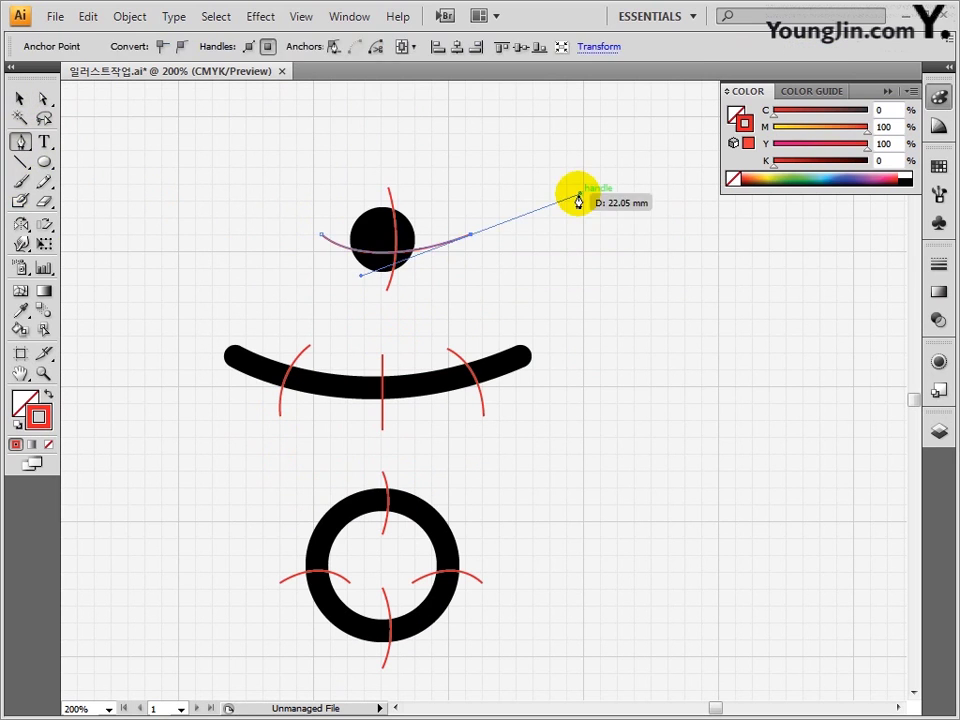
# Step: Select all the shapes with their red lines and split them with the Pathfinder Divide operation
pyautogui.press('v')
pyautogui.moveTo(178, 130); pyautogui.dragTo(633, 668)
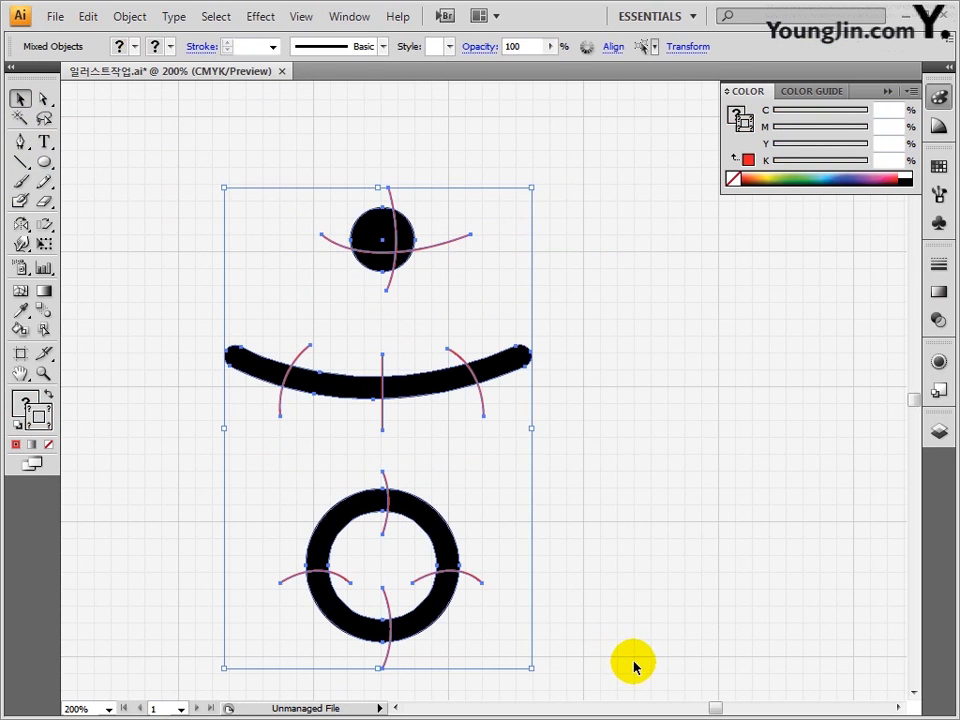
pyautogui.click(346, 18)
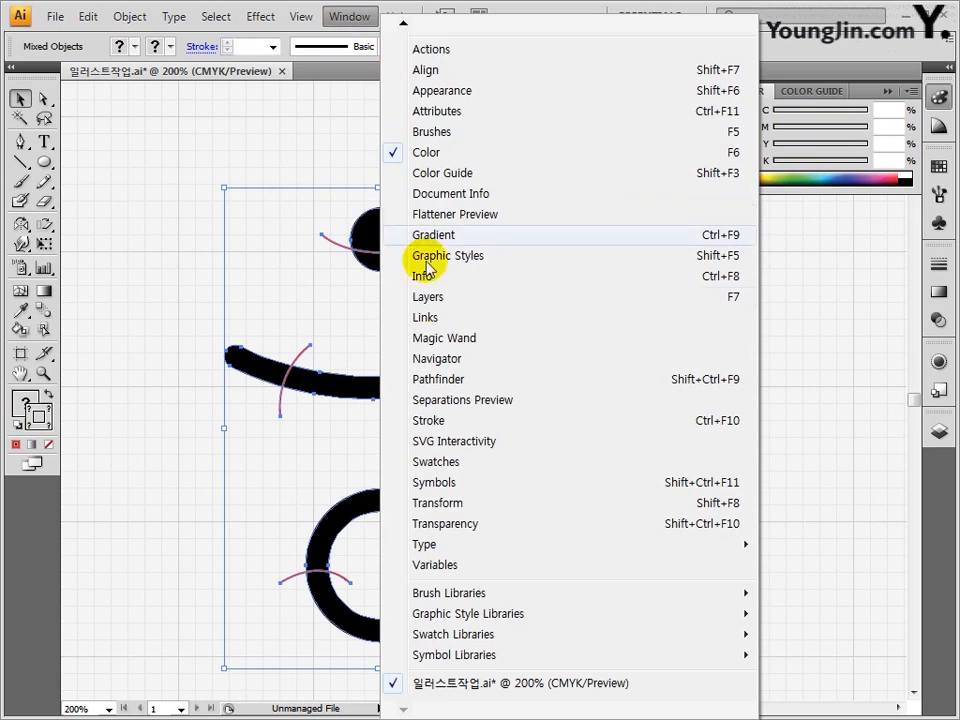
pyautogui.click(446, 378)
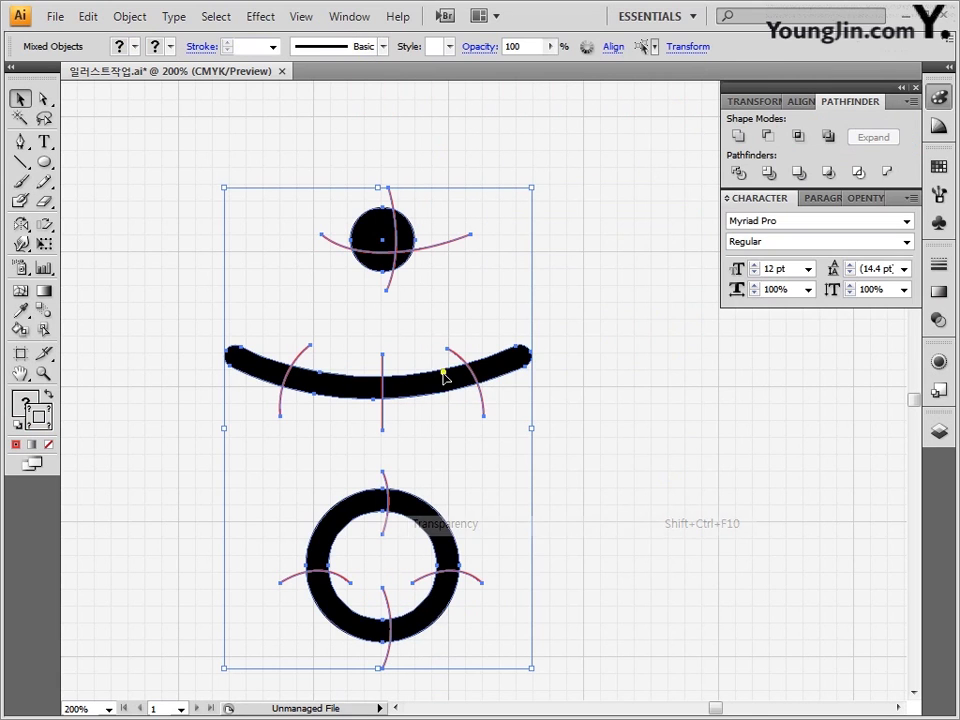
pyautogui.click(740, 176)
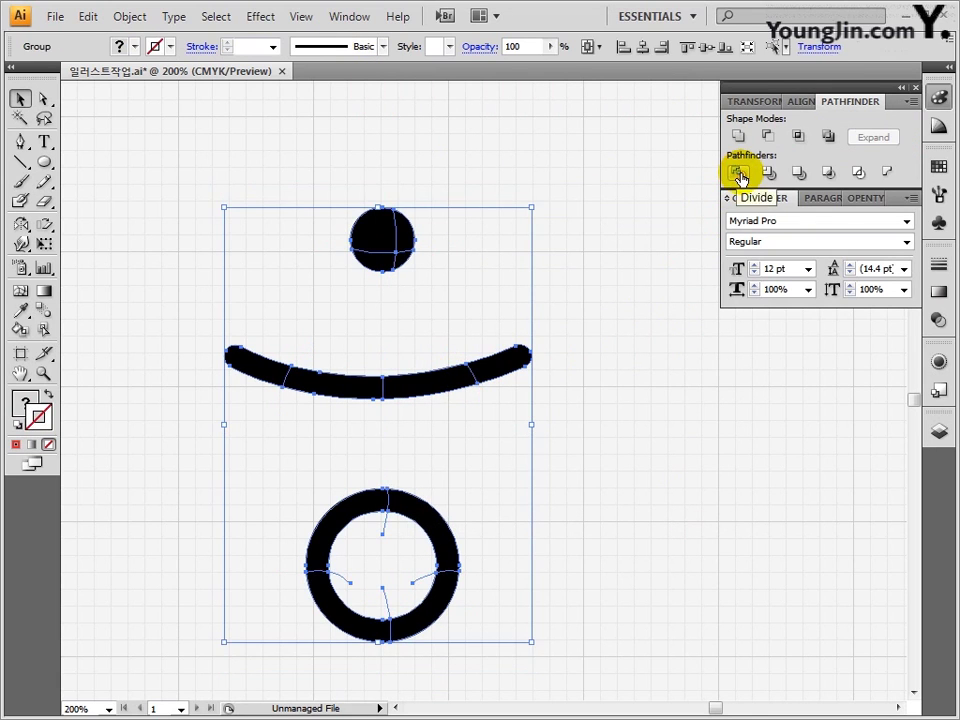
# Step: Ungroup the divided artwork and deselect it
pyautogui.click(418, 234)
pyautogui.click(408, 238)
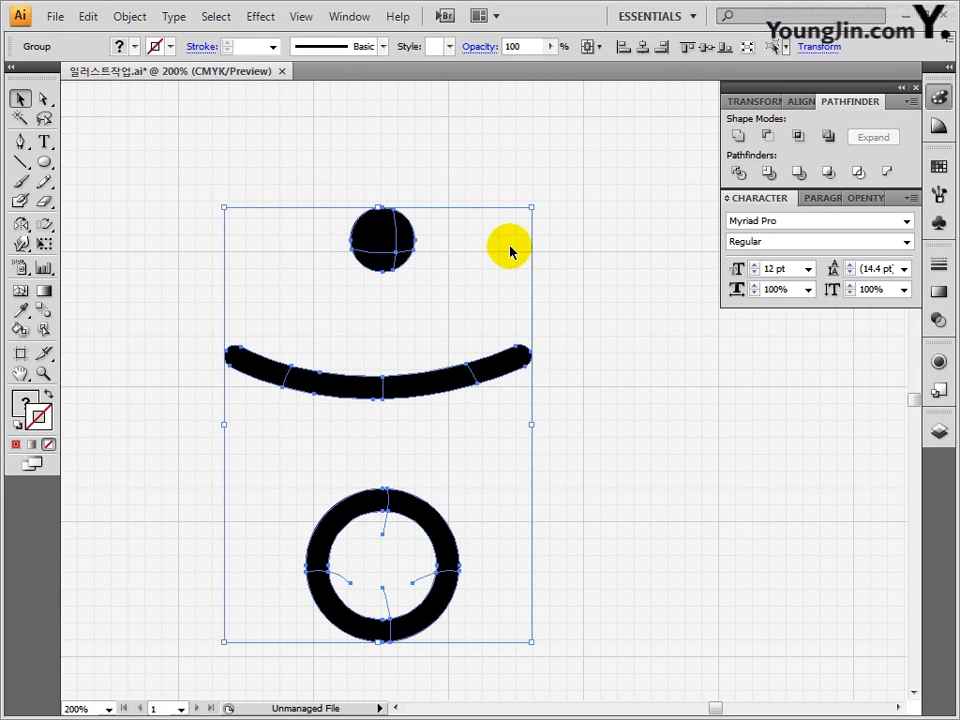
pyautogui.rightClick(510, 251)
pyautogui.click(558, 329)
pyautogui.click(431, 208)
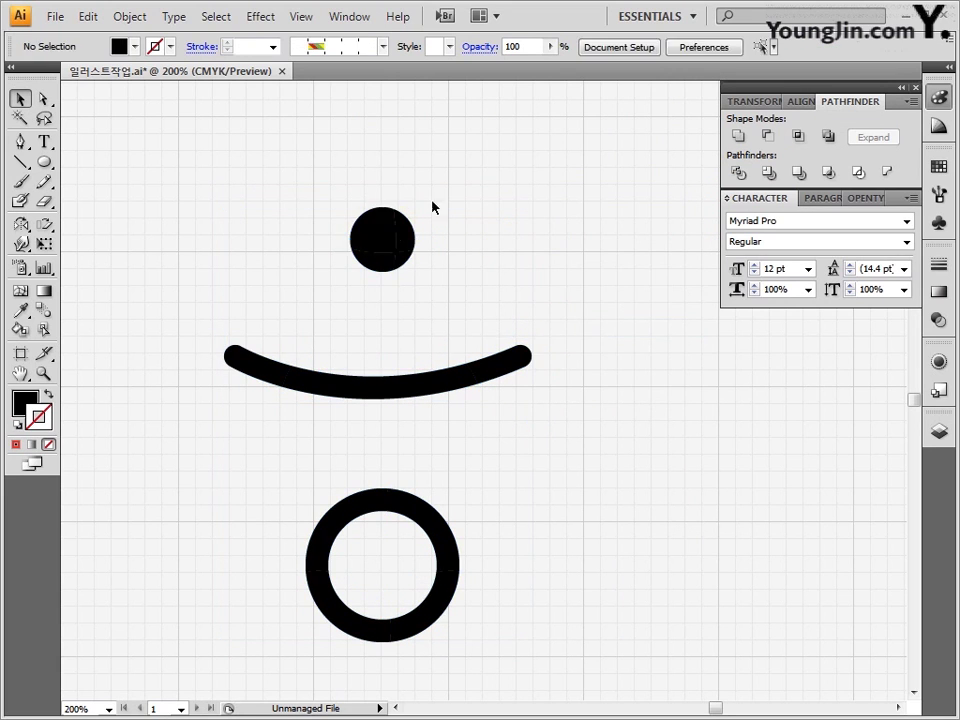
# Step: Move the small circle back down to just above the arc and the ring back up against the arc's underside
pyautogui.moveTo(388, 268); pyautogui.dragTo(388, 350)
pyautogui.moveTo(431, 512); pyautogui.dragTo(437, 419)
pyautogui.click(531, 437)
pyautogui.click(521, 441)
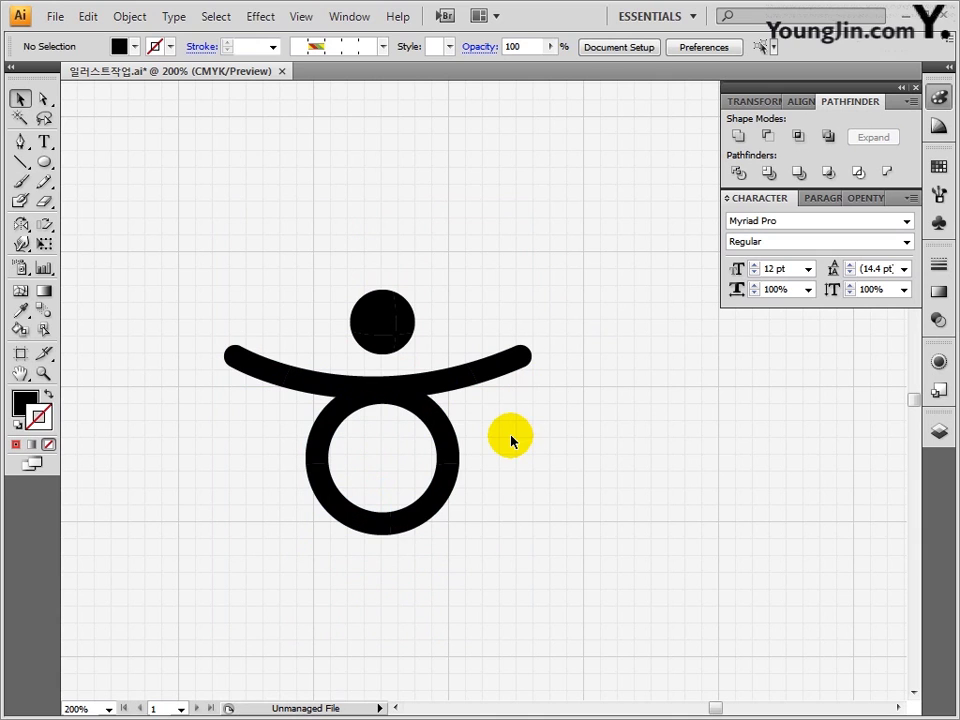
# Step: Set the fill of the small circle's upper-left piece, the arc's right-middle piece and the ring's lower-left quarter to C 0, M 100, Y 100, K 0
pyautogui.click(365, 308)
pyautogui.keyDown('shift'); pyautogui.click(456, 388); pyautogui.keyUp('shift')
pyautogui.keyDown('shift'); pyautogui.click(334, 497); pyautogui.keyUp('shift')
pyautogui.doubleClick(24, 404)
pyautogui.moveTo(648, 434); pyautogui.dragTo(618, 434)
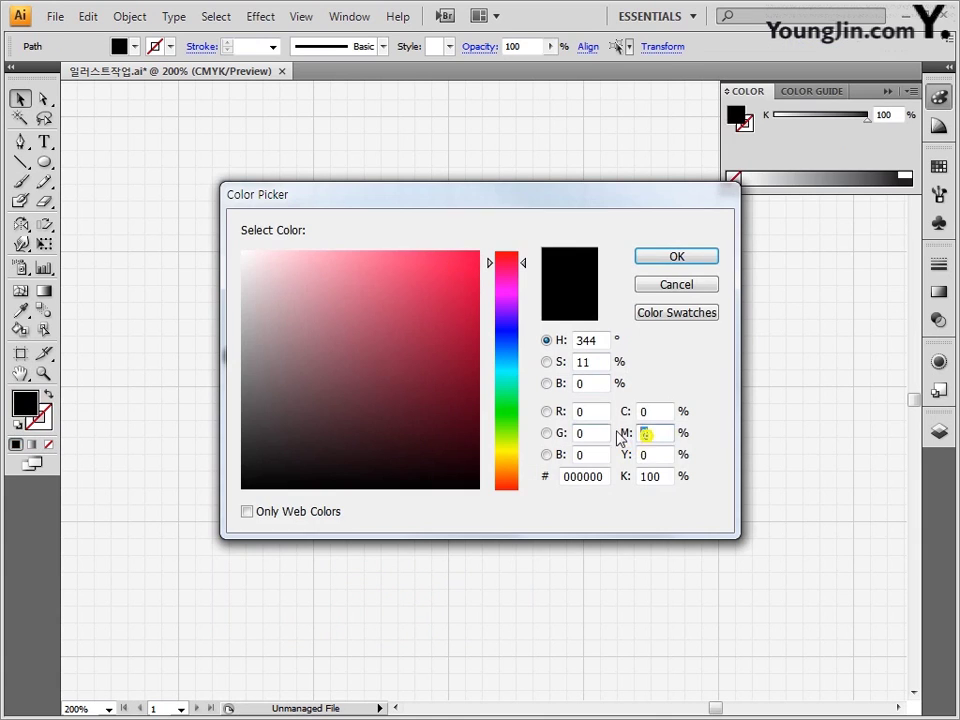
pyautogui.press('Tab')
pyautogui.write('100')
pyautogui.press('Tab')
pyautogui.write('0')
pyautogui.hotkey('shift', 'Tab')
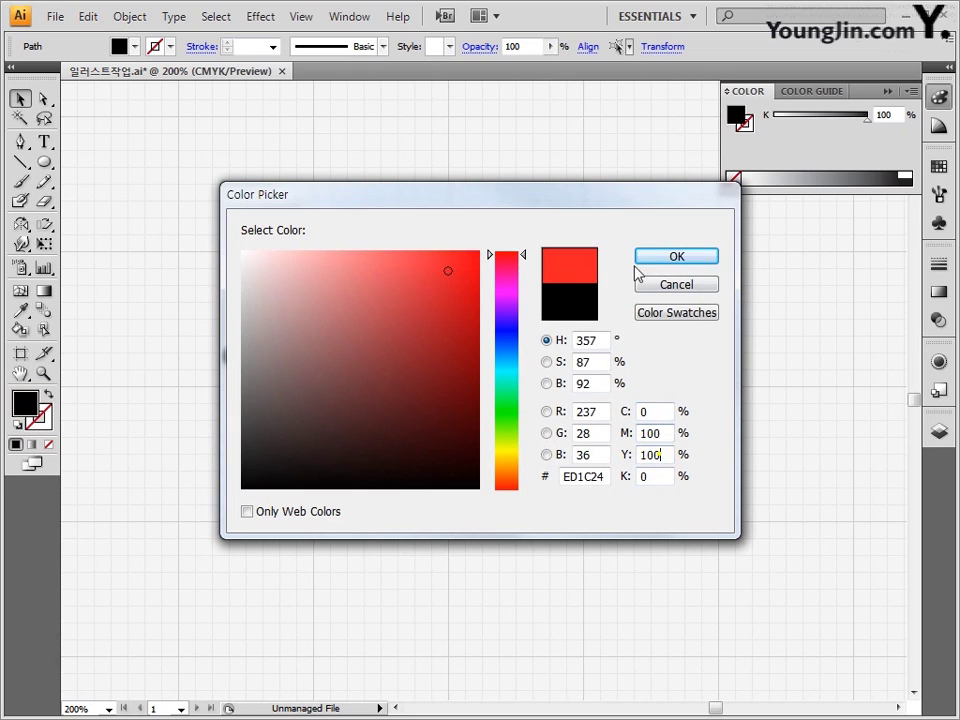
pyautogui.click(657, 258)
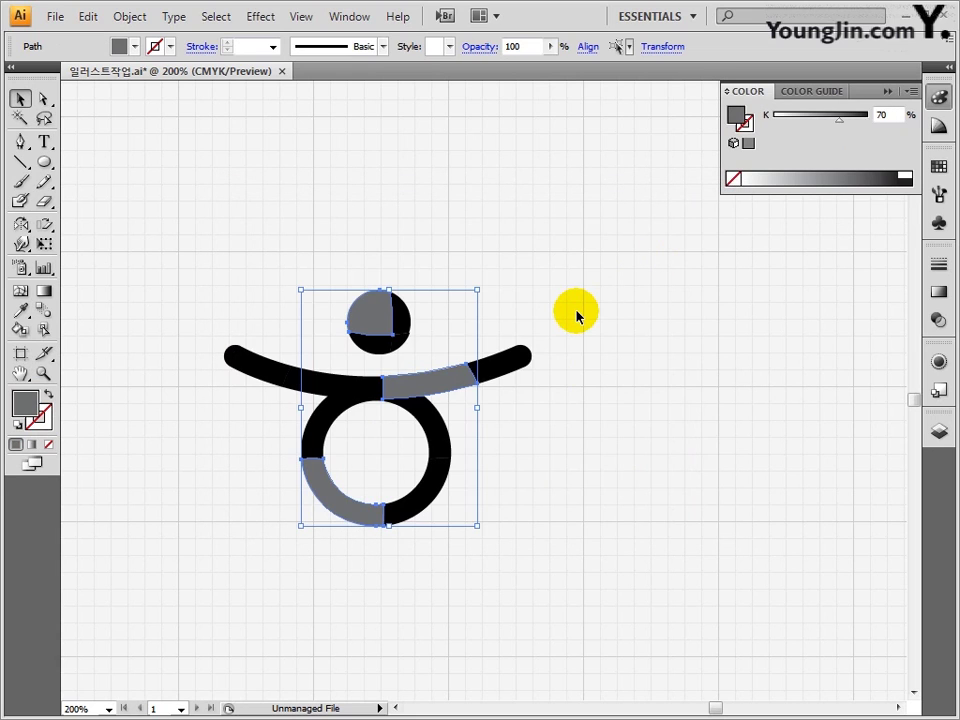
# Step: Switch the three selected pieces from Grayscale to the CMYK colour mode for their red fill and deselect them
pyautogui.click(911, 91)
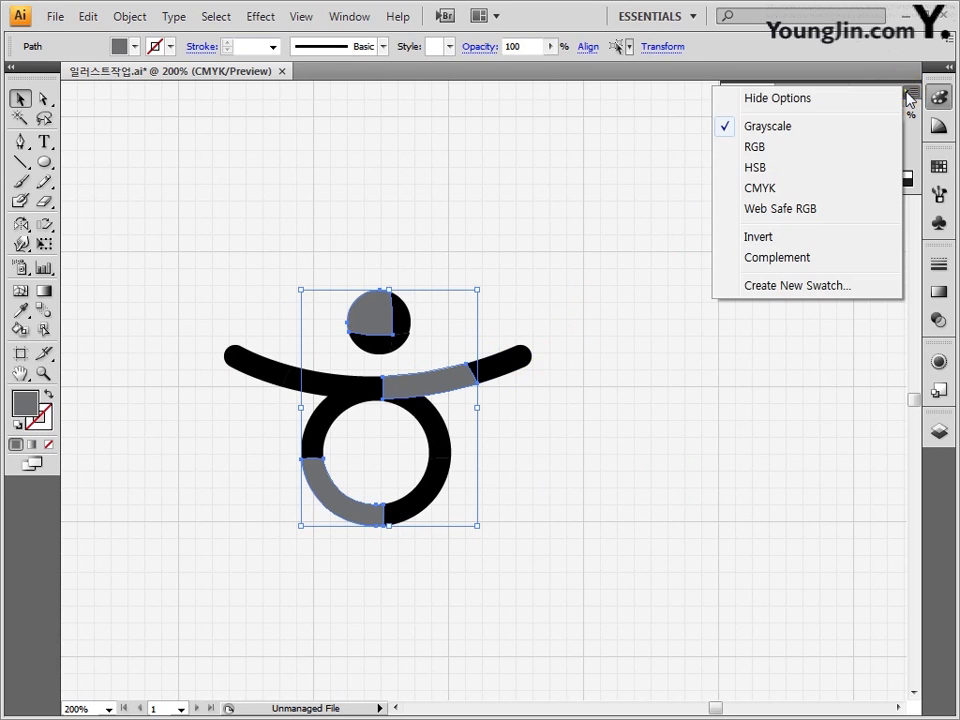
pyautogui.click(790, 189)
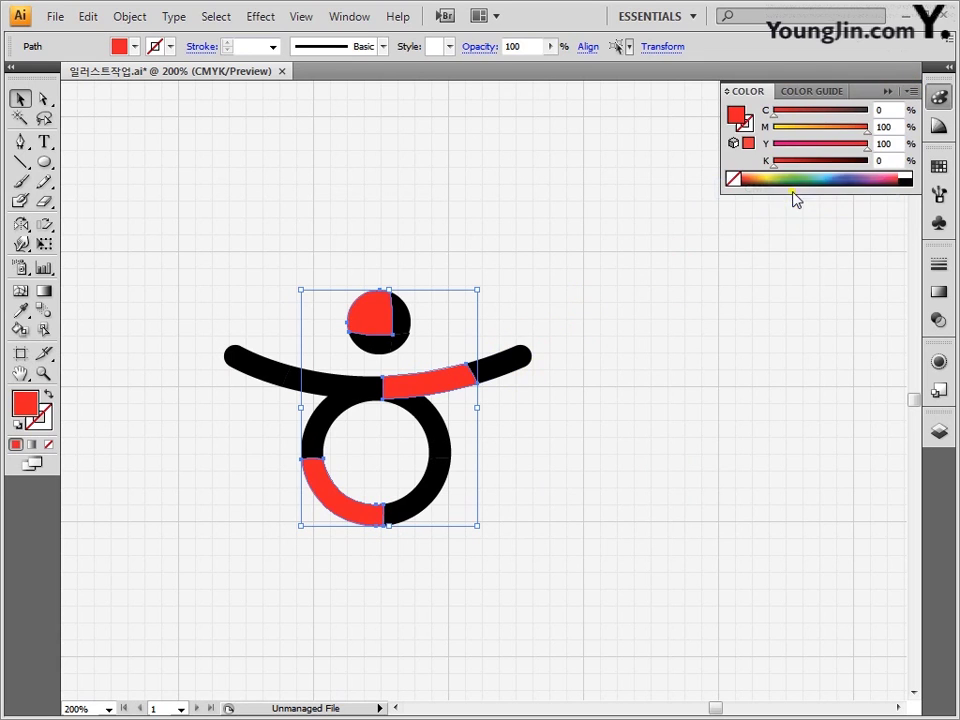
pyautogui.click(485, 309)
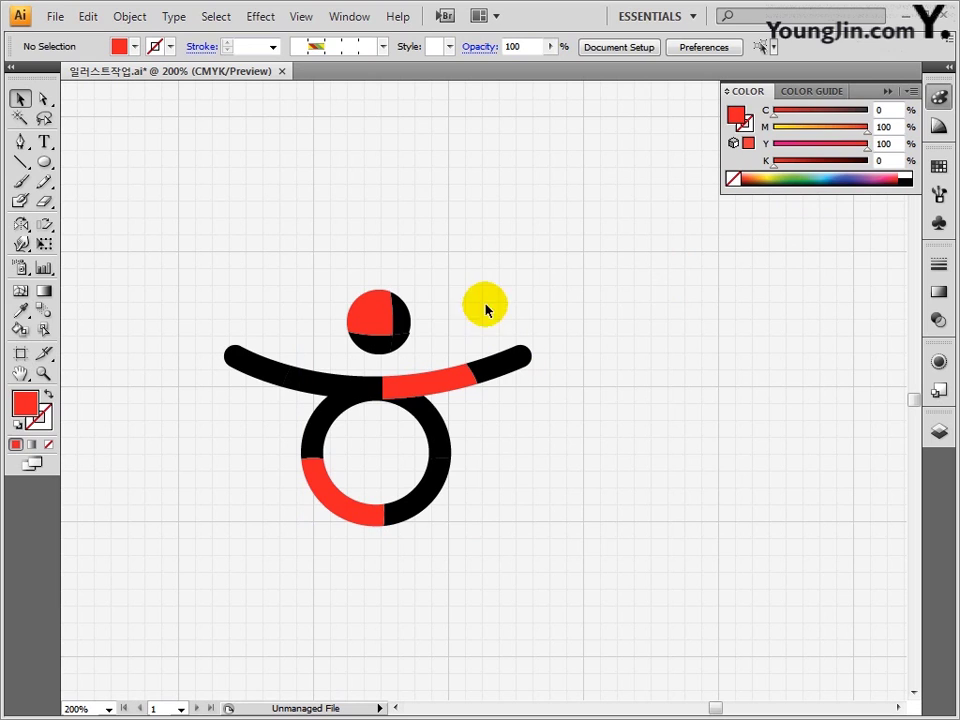
# Step: Recolour the small circle's right piece, the ring's upper-right quarter and the arc's left end orange, and one more piece of each shape pink
pyautogui.click(405, 325)
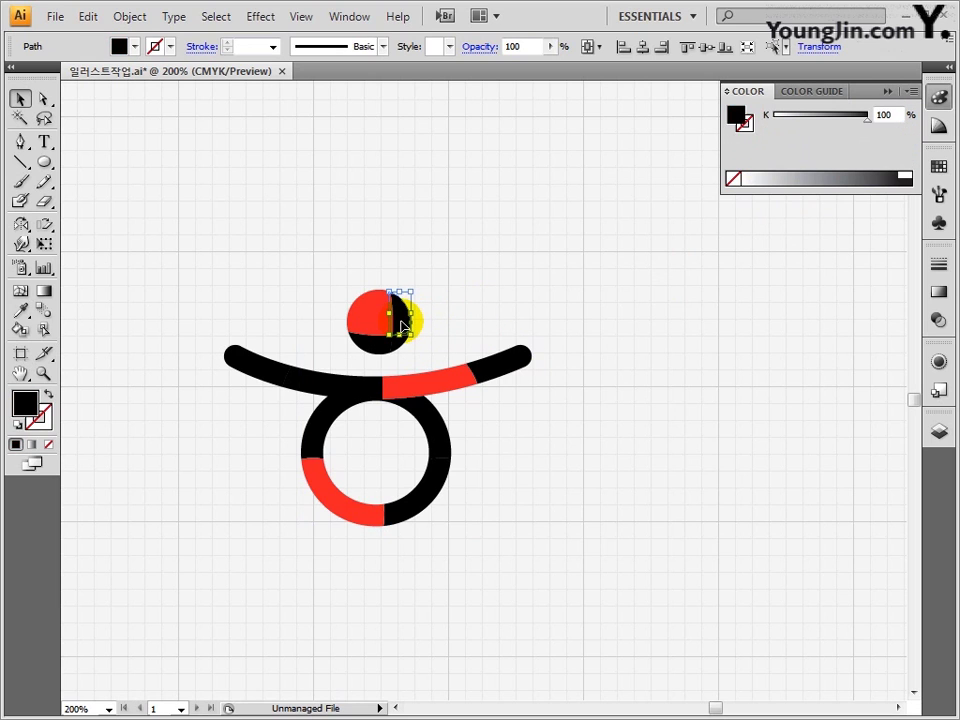
pyautogui.click(431, 433)
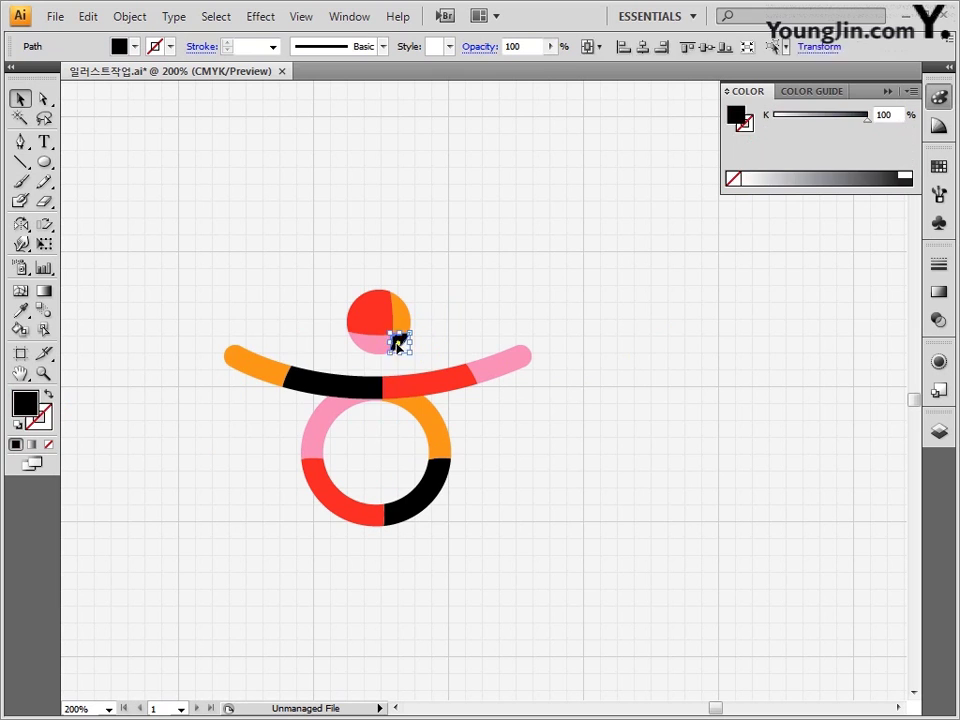
# Step: Fill the remaining black pieces of the small circle, arc and ring with yellow C 0, M 0, Y 70, K 0 and deselect them
pyautogui.keyDown('shift'); pyautogui.click(358, 385); pyautogui.keyUp('shift')
pyautogui.keyDown('shift'); pyautogui.click(422, 491); pyautogui.keyUp('shift')
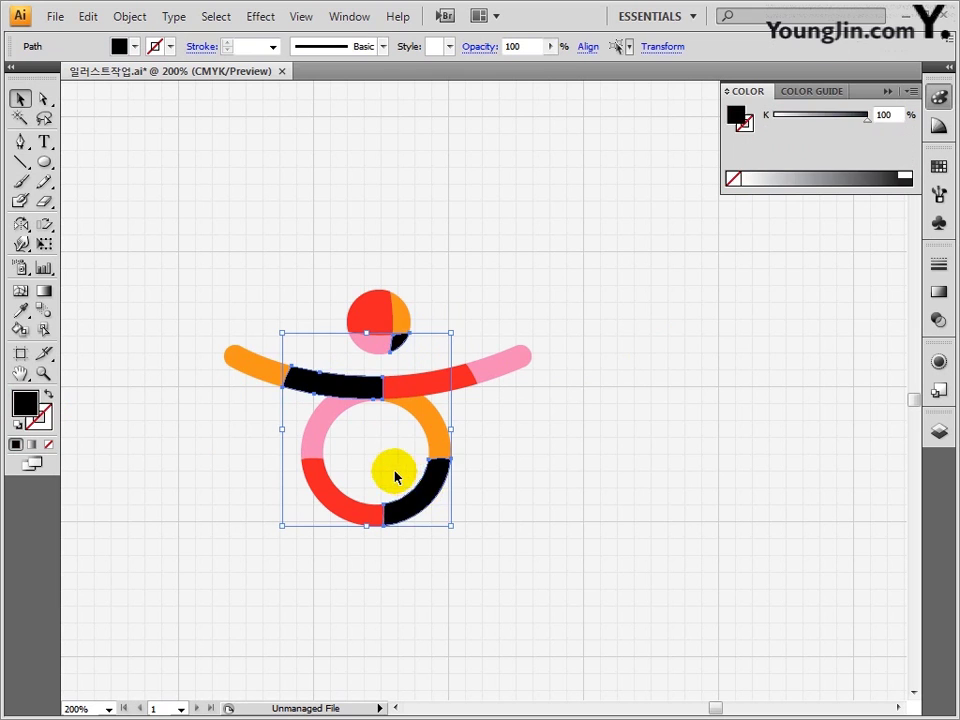
pyautogui.click(620, 322)
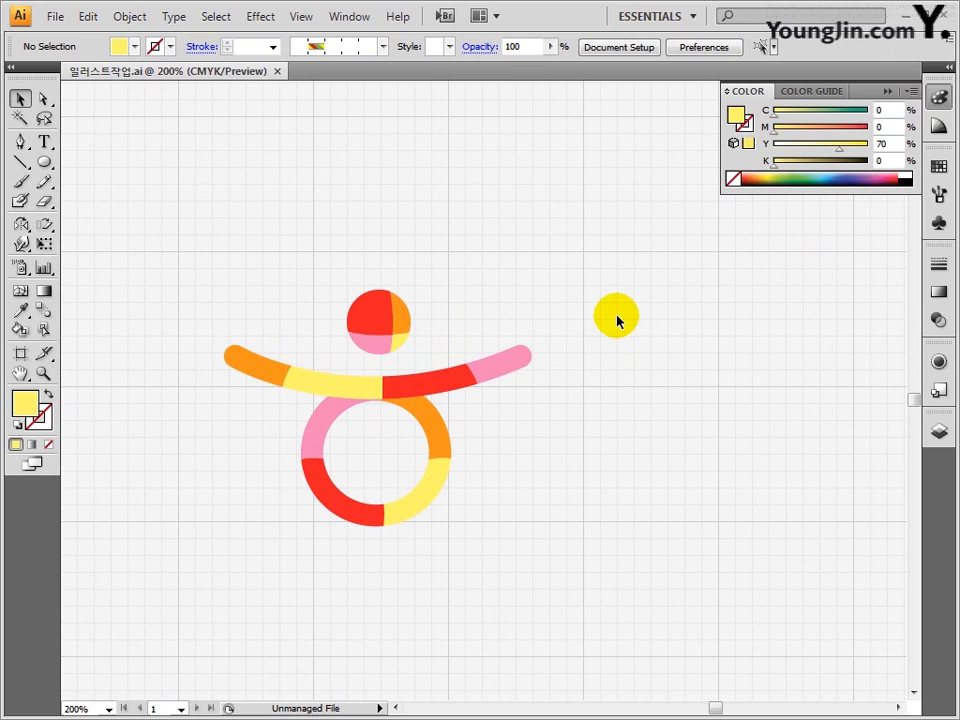
# Step: Activate the Type tool over an empty canvas area and set the fill colour to C 0, M 0, Y 0, K 100
pyautogui.moveTo(715, 708); pyautogui.dragTo(722, 708)
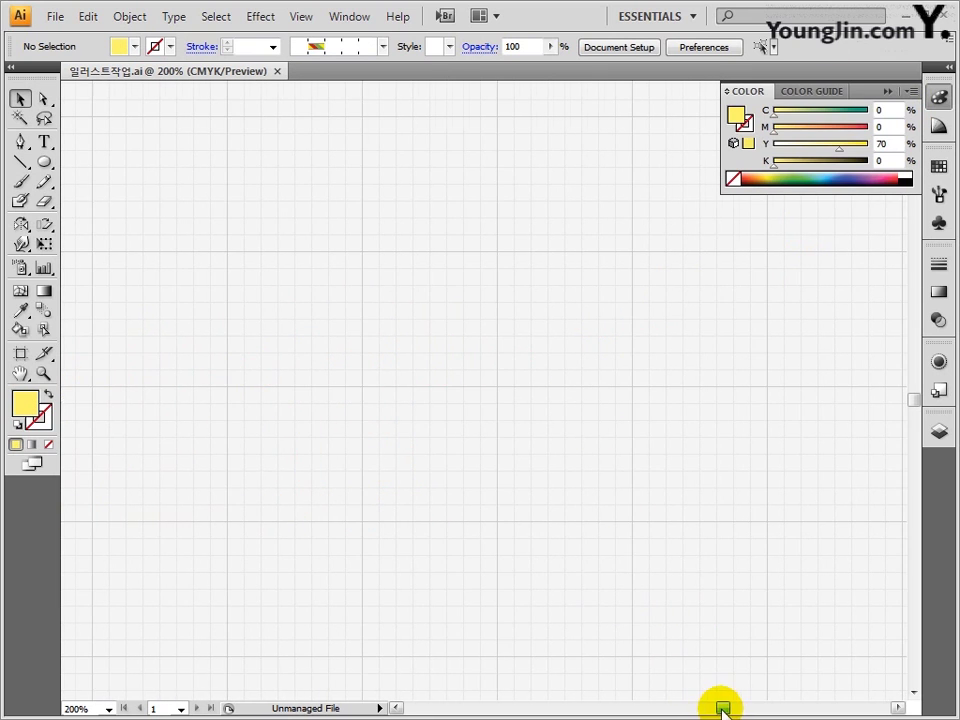
pyautogui.click(44, 142)
pyautogui.doubleClick(25, 402)
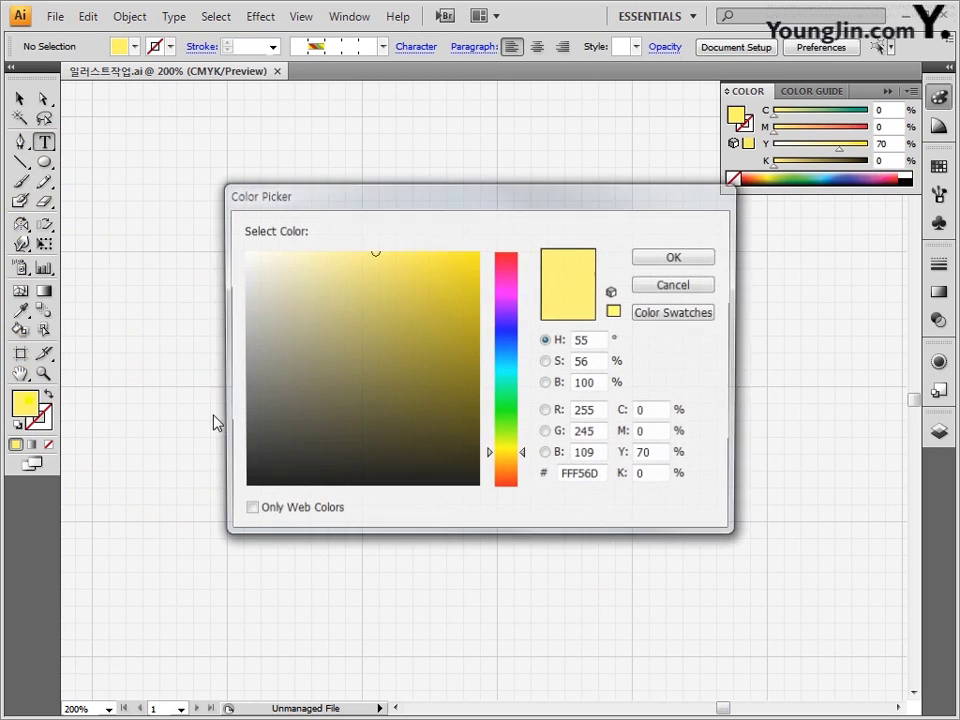
pyautogui.doubleClick(650, 452)
pyautogui.write('0')
pyautogui.doubleClick(650, 472)
pyautogui.write('100')
pyautogui.press('Return')
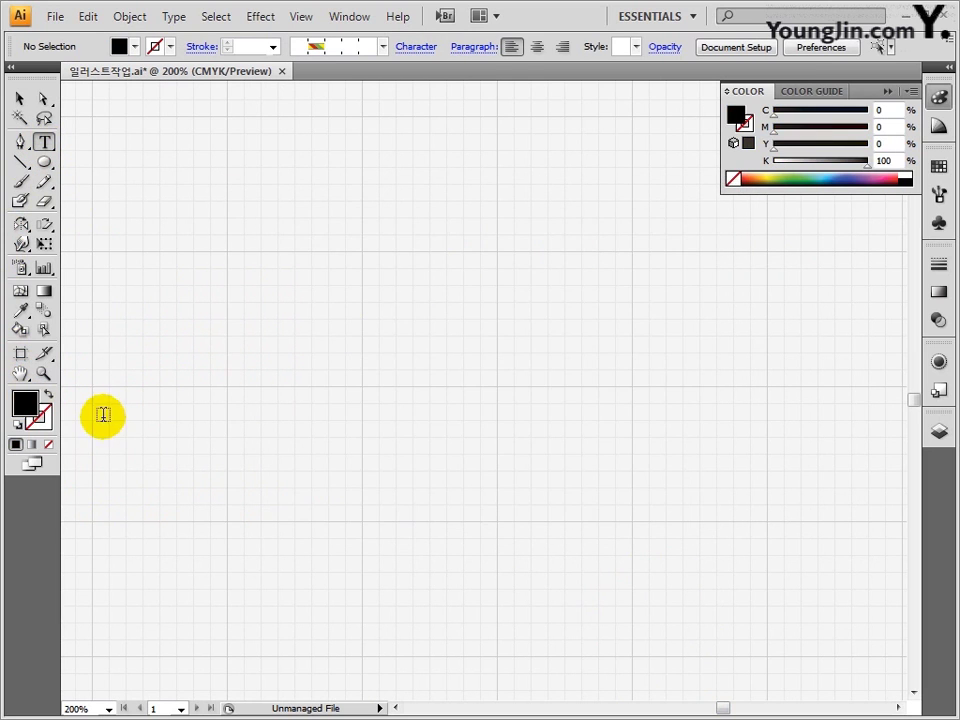
# Step: Set the stroke colour to C 0, M 0, Y 0, K 100
pyautogui.doubleClick(38, 417)
pyautogui.doubleClick(660, 416)
pyautogui.write('0')
pyautogui.doubleClick(662, 436)
pyautogui.write('0')
pyautogui.doubleClick(664, 456)
pyautogui.write('0')
pyautogui.click(662, 258)
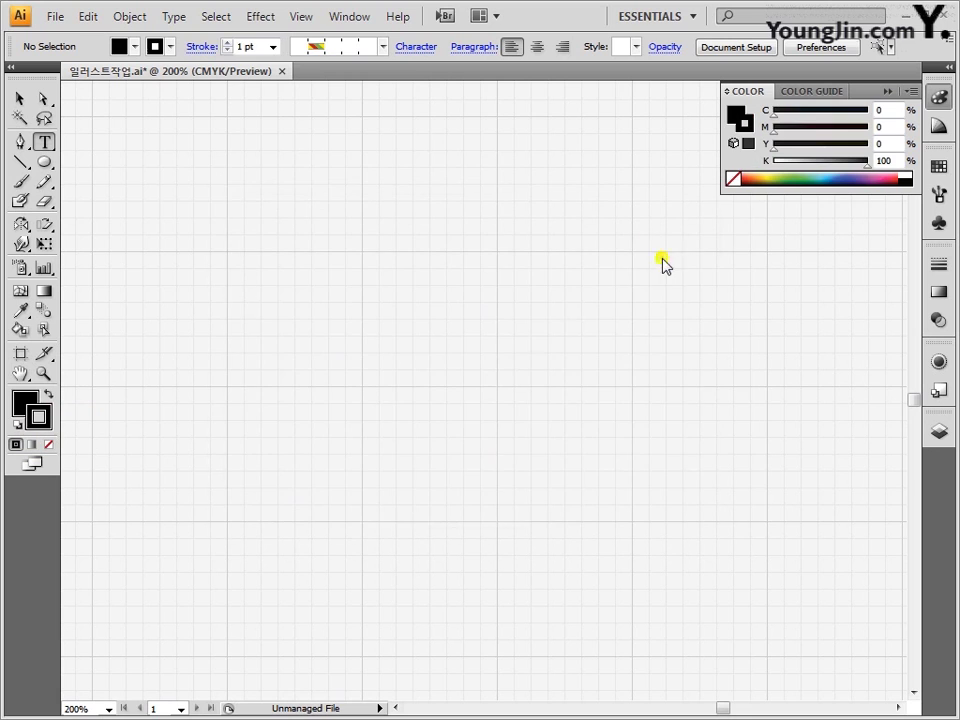
pyautogui.click(272, 47)
pyautogui.click(254, 94)
pyautogui.click(254, 94)
# Step: Set the font of the new, still empty text line to Arial in the Bold style
pyautogui.click(420, 46)
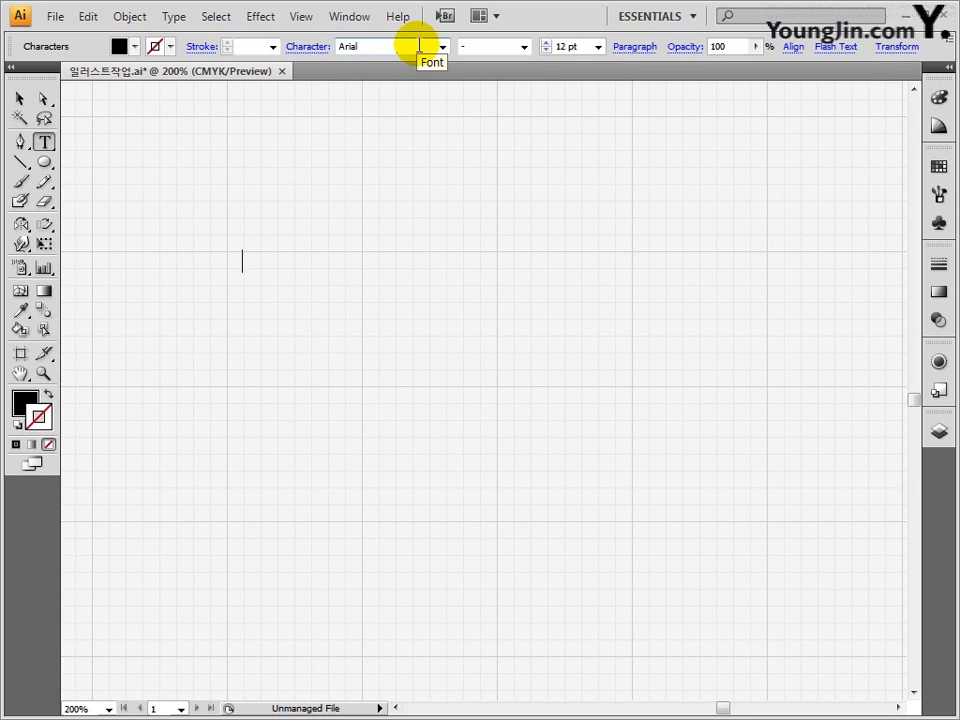
pyautogui.write('Arial')
pyautogui.click(523, 46)
pyautogui.click(508, 101)
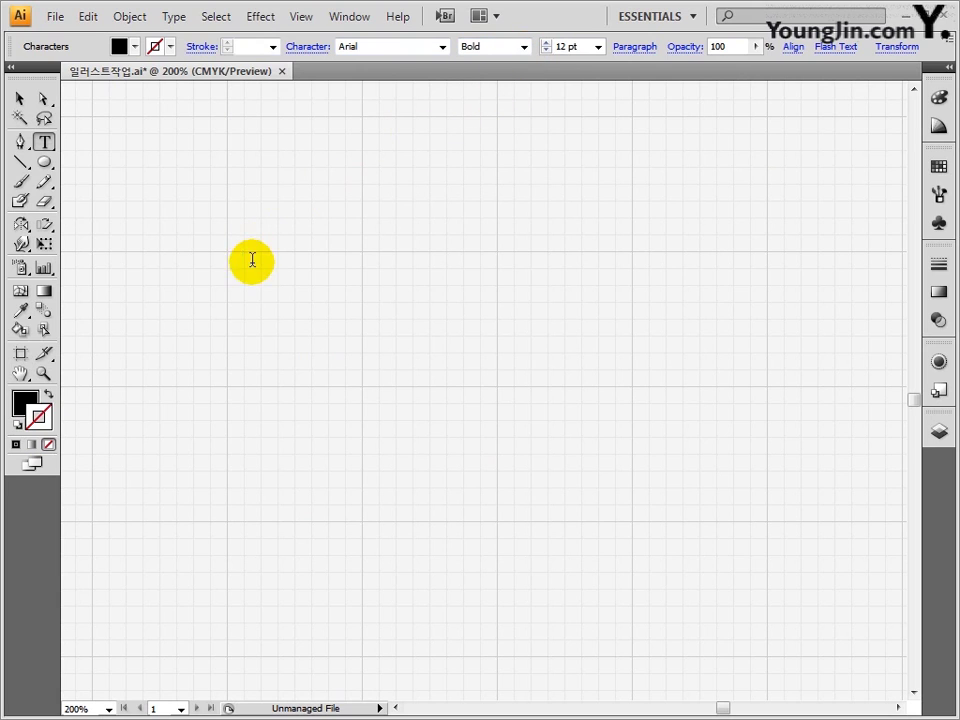
# Step: Enter "Mask Dance" on two lines, with "Dance" indented below and to the right of "Mask", and finish the text object
pyautogui.write('Mask Dance')
pyautogui.click(306, 264)
pyautogui.press('Return')
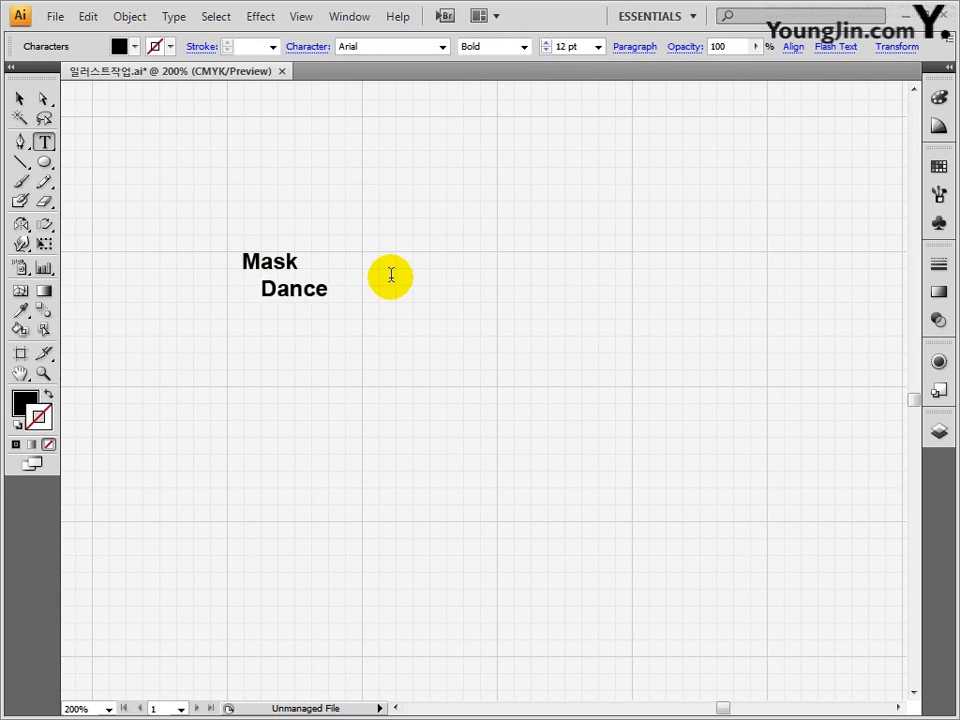
pyautogui.click(27, 97)
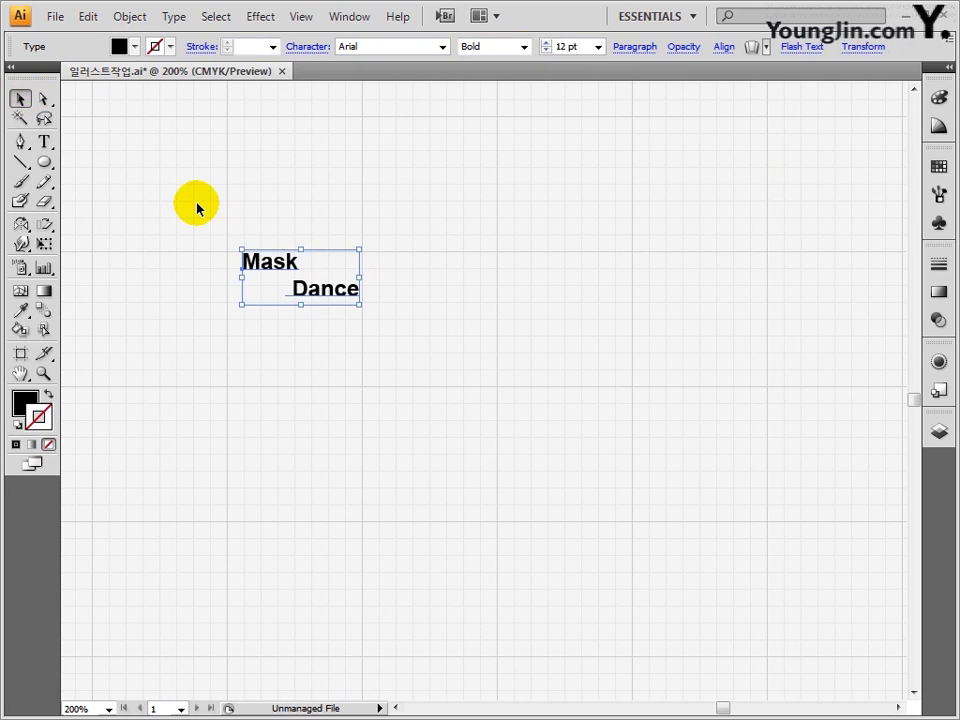
# Step: Convert the "Mask Dance" text to outlines, apply Outline Stroke to the lettering and deselect it
pyautogui.click(176, 16)
pyautogui.click(266, 293)
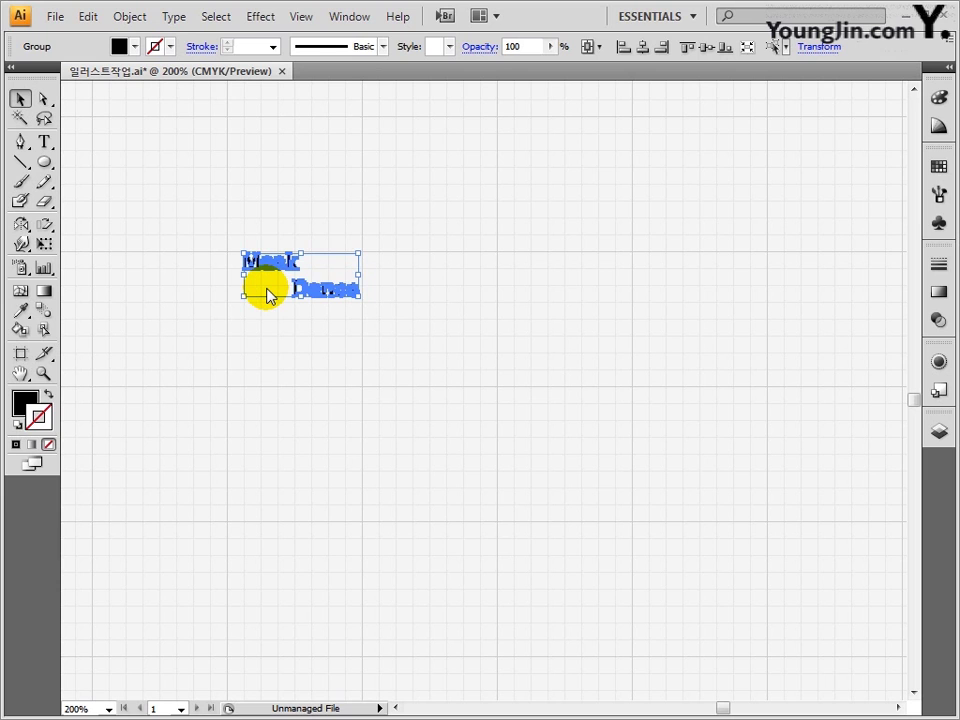
pyautogui.click(135, 18)
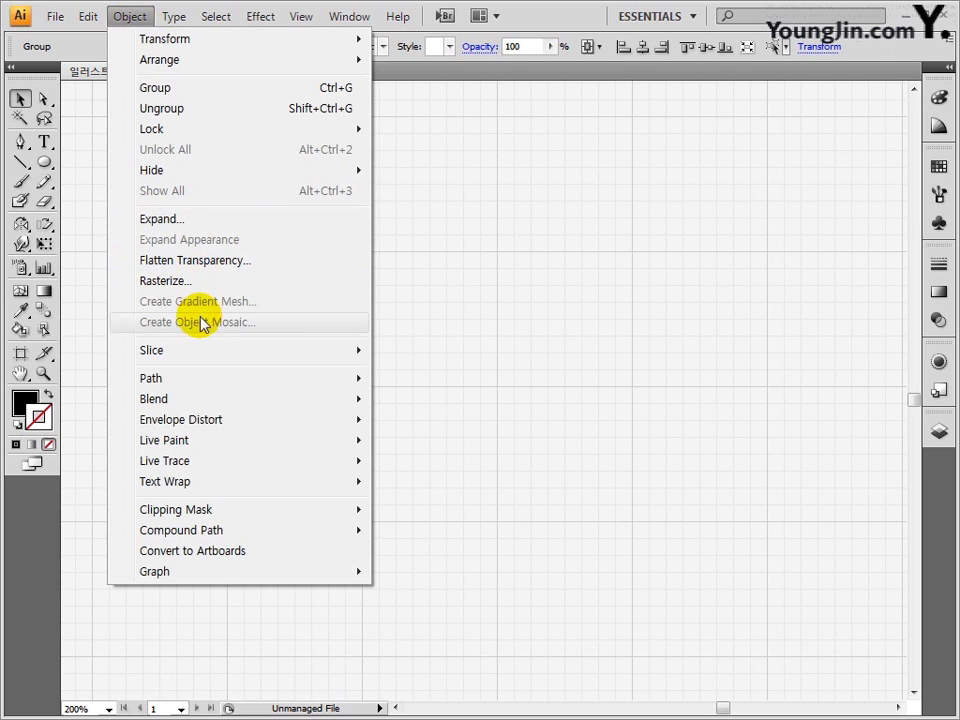
pyautogui.moveTo(208, 381)
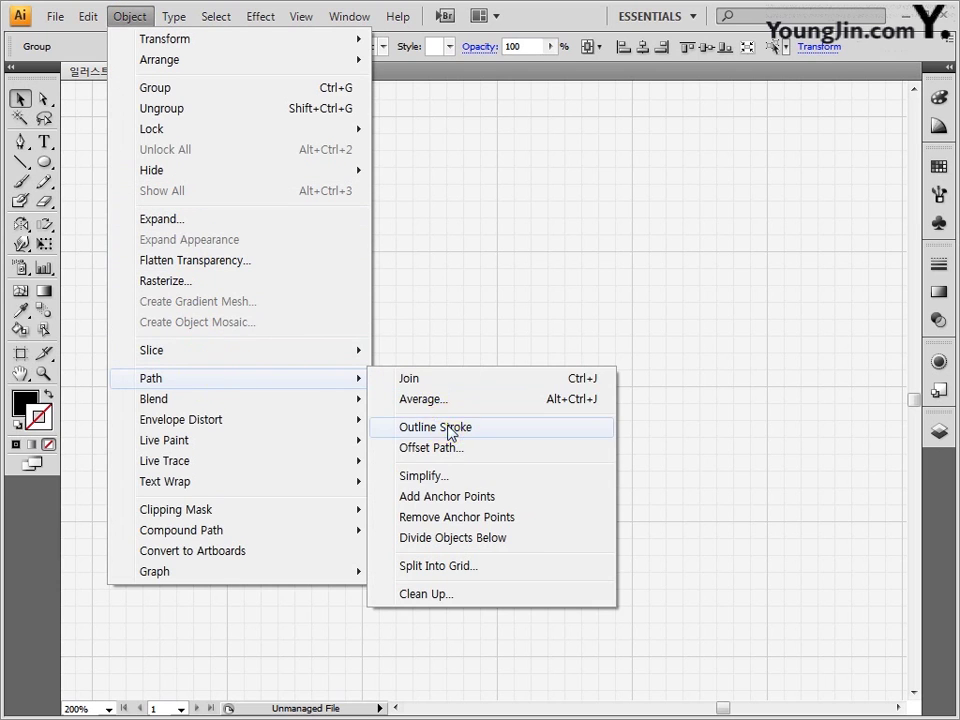
pyautogui.click(395, 429)
pyautogui.click(372, 378)
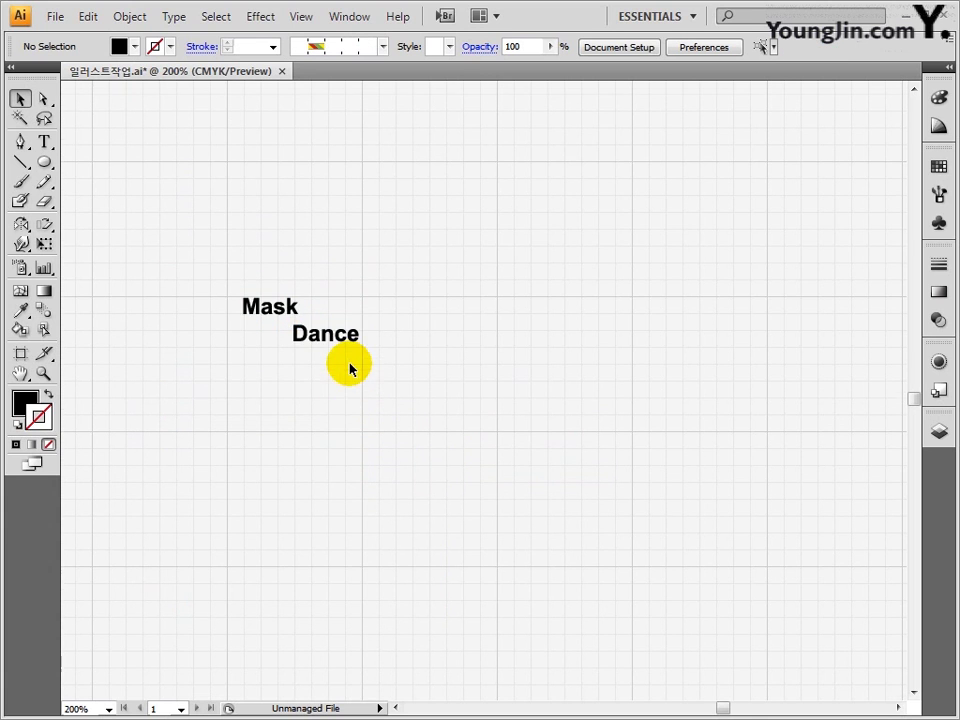
# Step: Fill only the letters of the word "Mask" with a linear gradient from orange to white
pyautogui.click(43, 373)
pyautogui.click(207, 344)
pyautogui.moveTo(717, 708); pyautogui.dragTo(721, 709)
pyautogui.click(596, 448)
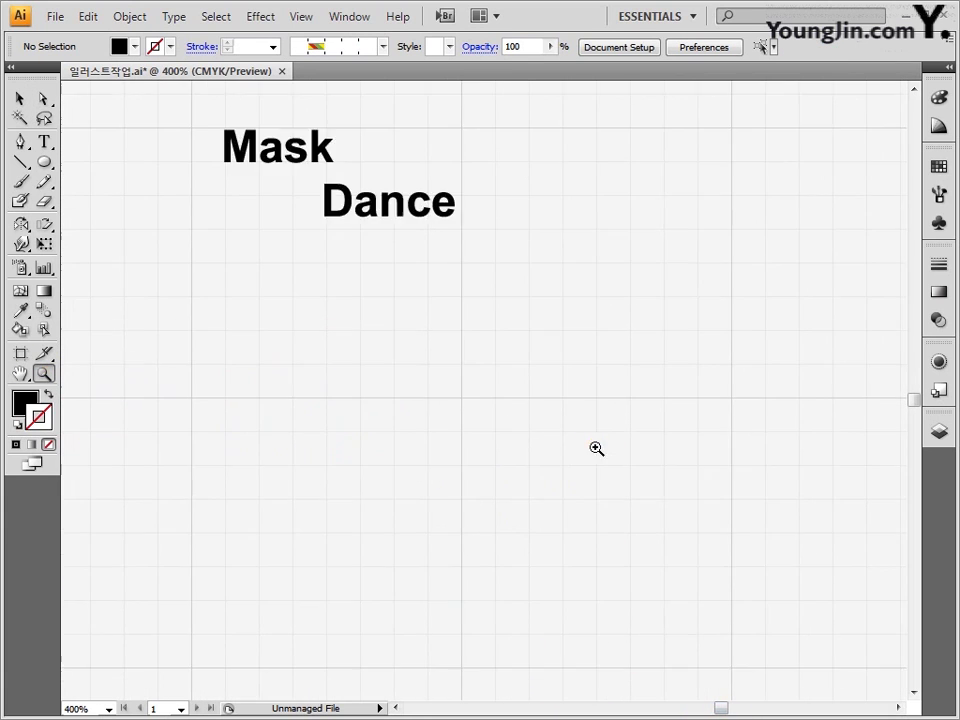
pyautogui.scroll(2, 596, 449)
pyautogui.click(44, 99)
pyautogui.click(209, 345)
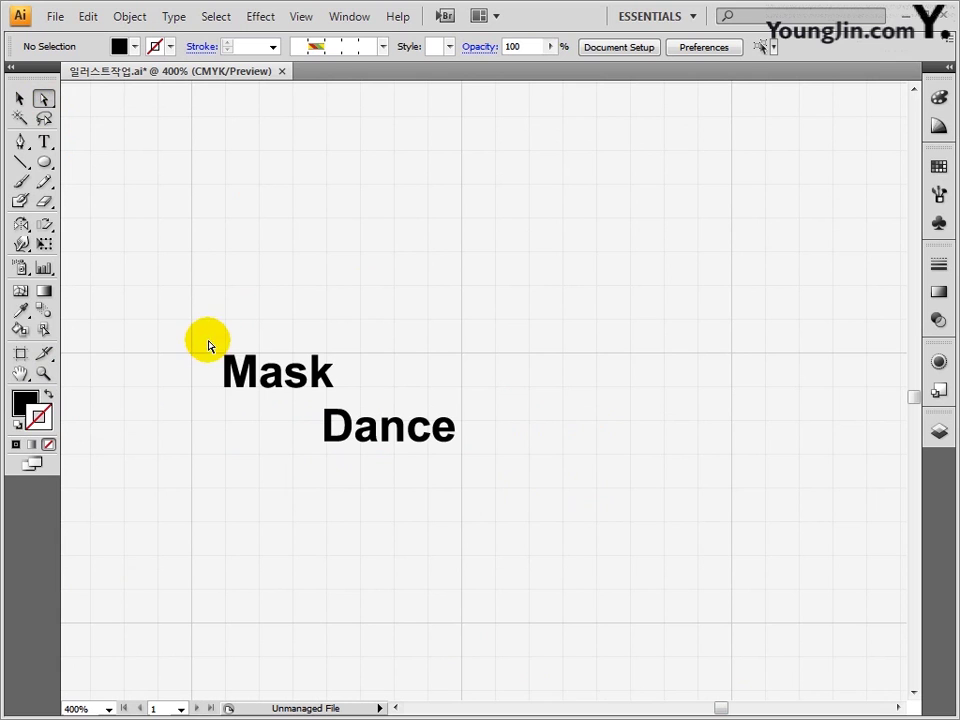
pyautogui.moveTo(209, 345); pyautogui.dragTo(345, 394)
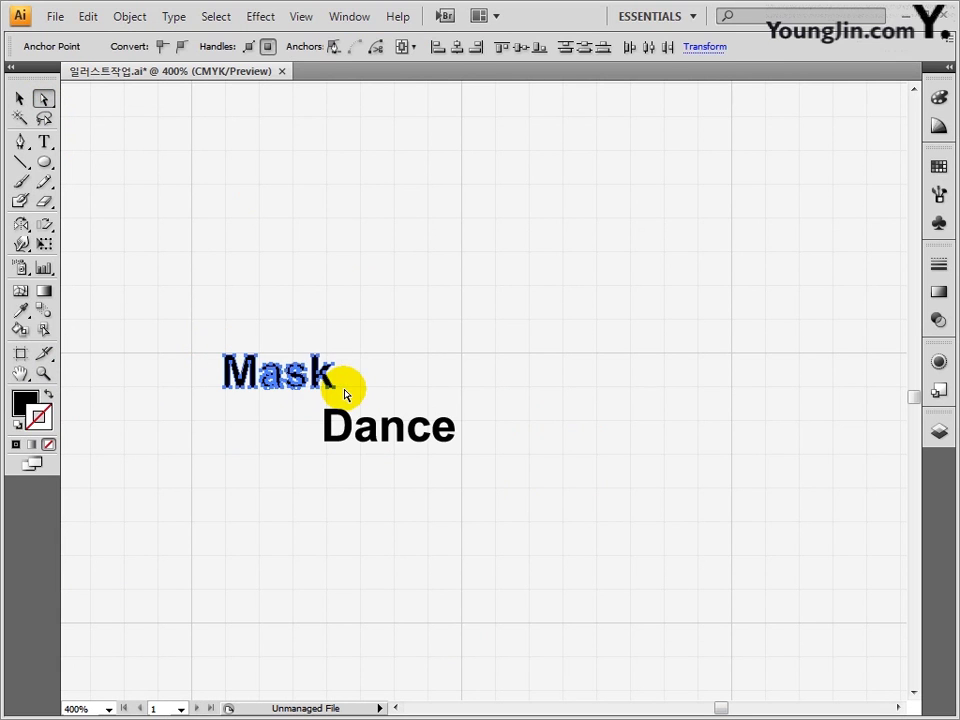
pyautogui.click(43, 296)
pyautogui.click(43, 293)
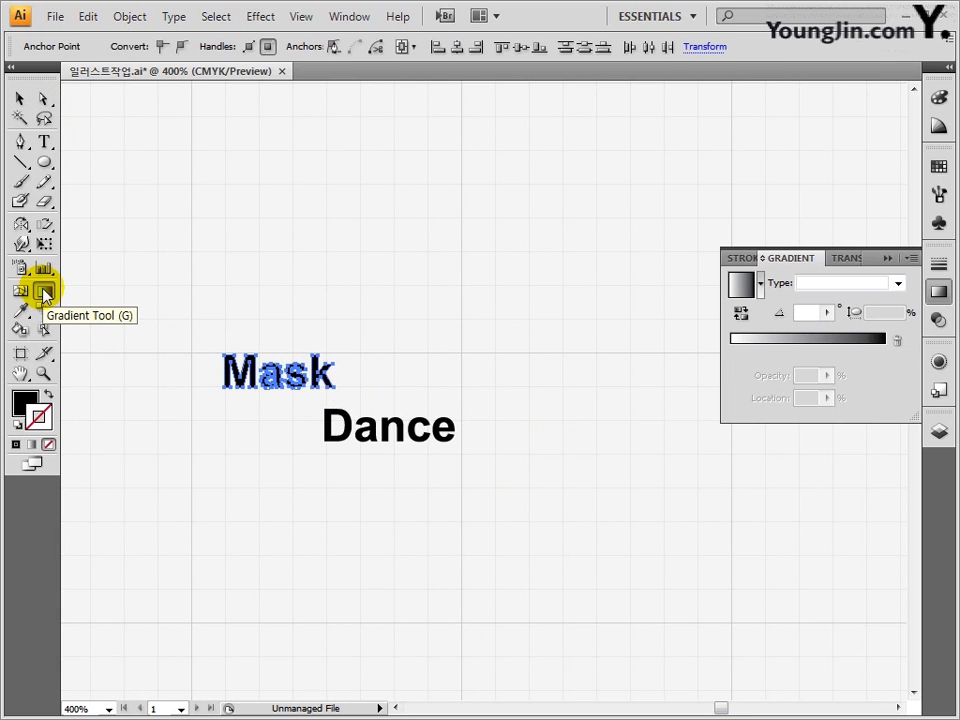
pyautogui.click(845, 285)
pyautogui.click(829, 314)
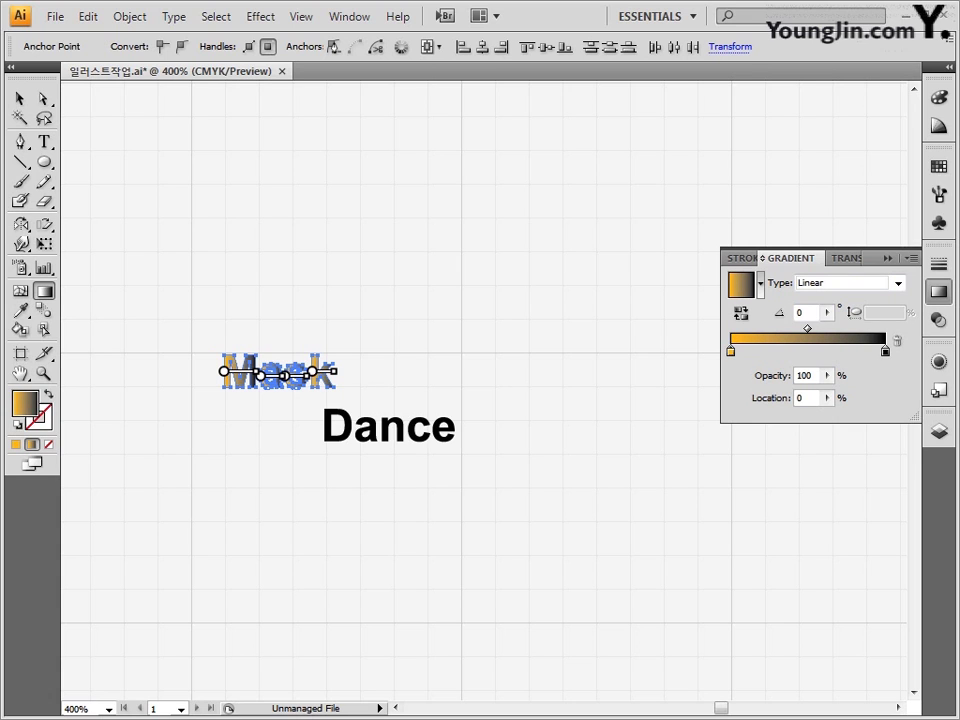
pyautogui.click(885, 351)
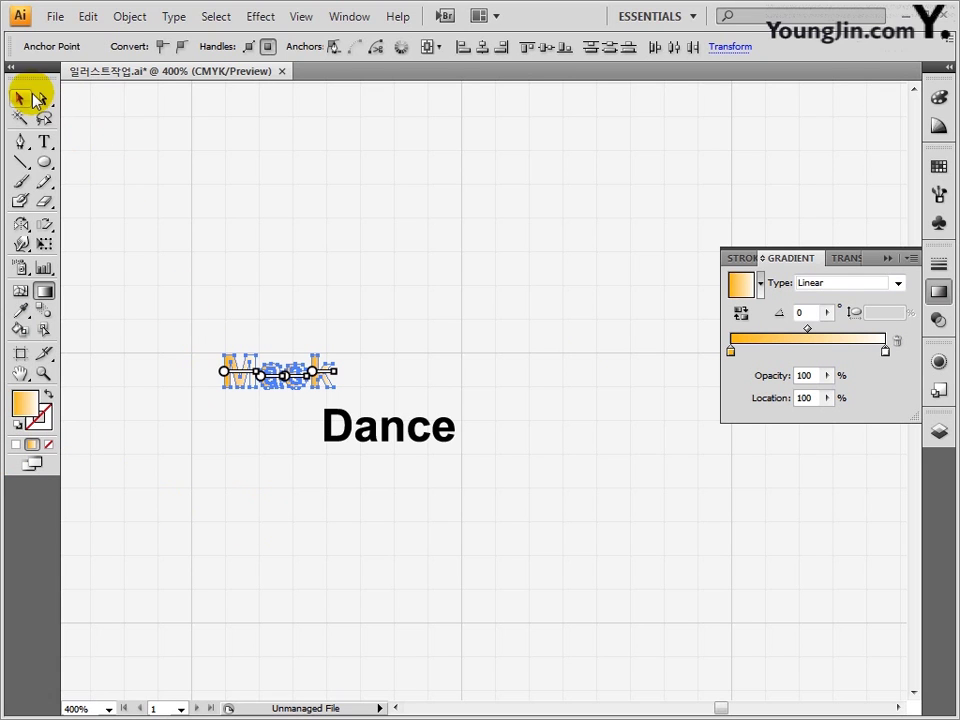
# Step: Fill only the letters of the word "Dance" with a linear gradient from white to green
pyautogui.click(42, 98)
pyautogui.moveTo(476, 418); pyautogui.dragTo(317, 457)
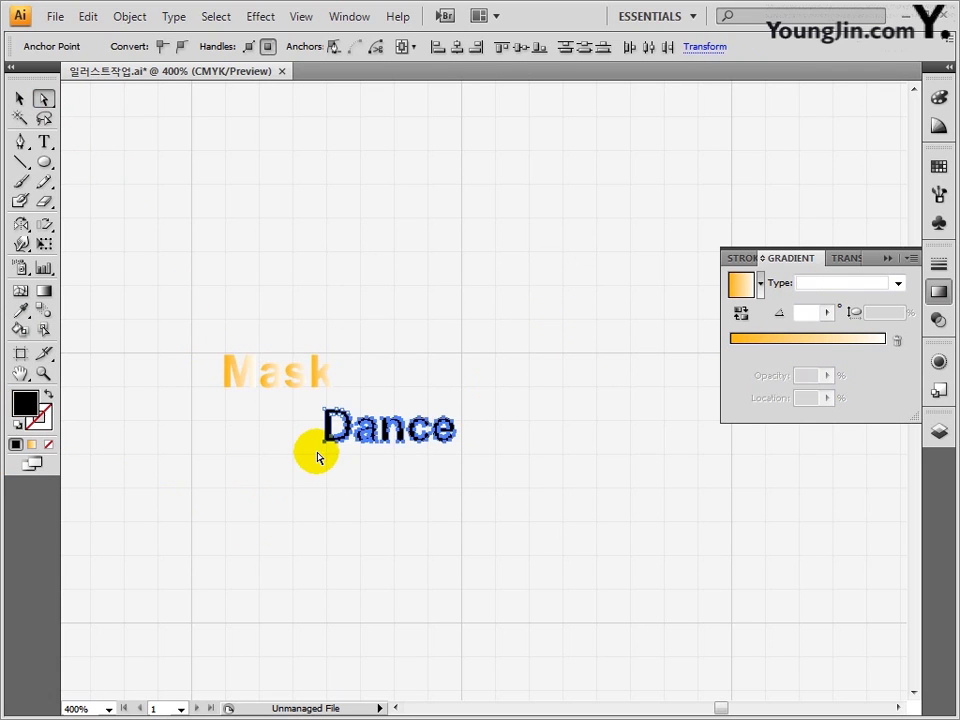
pyautogui.click(43, 291)
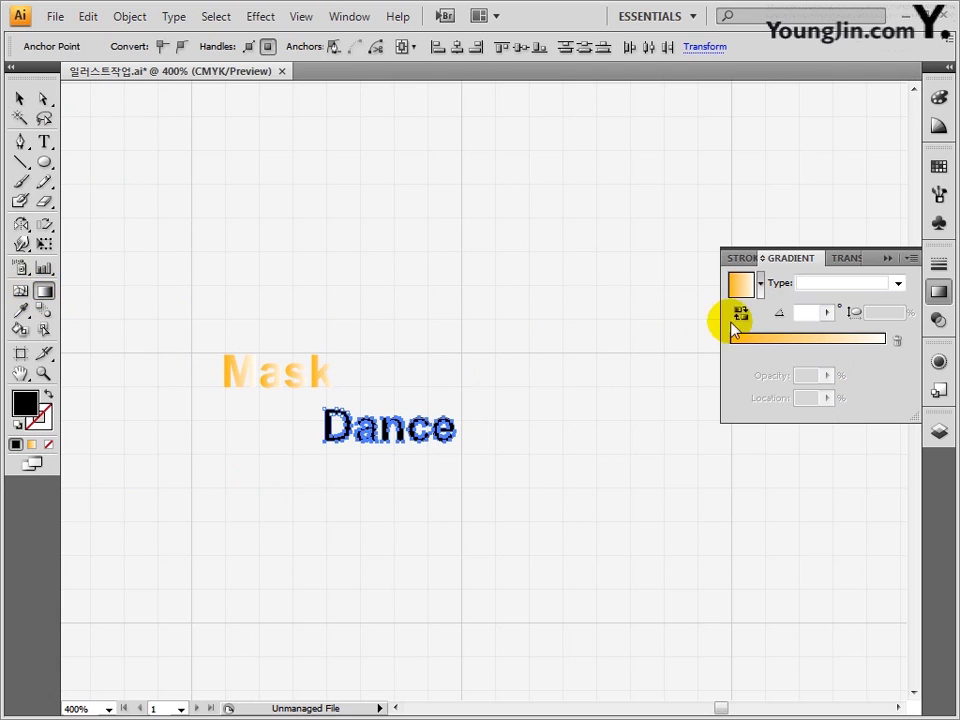
pyautogui.click(896, 284)
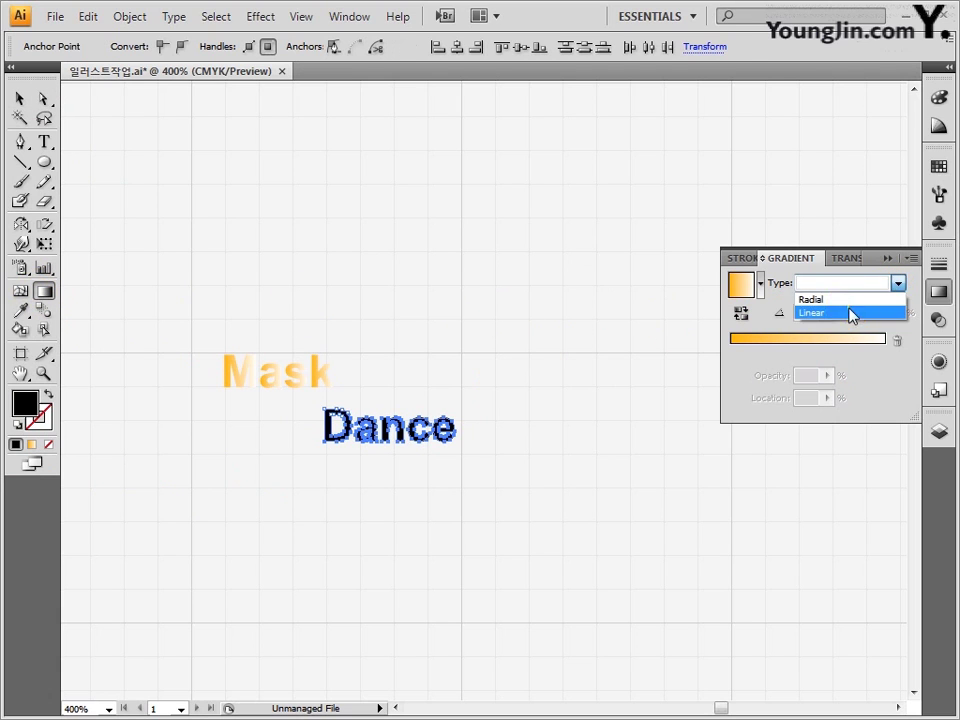
pyautogui.click(851, 315)
pyautogui.click(730, 352)
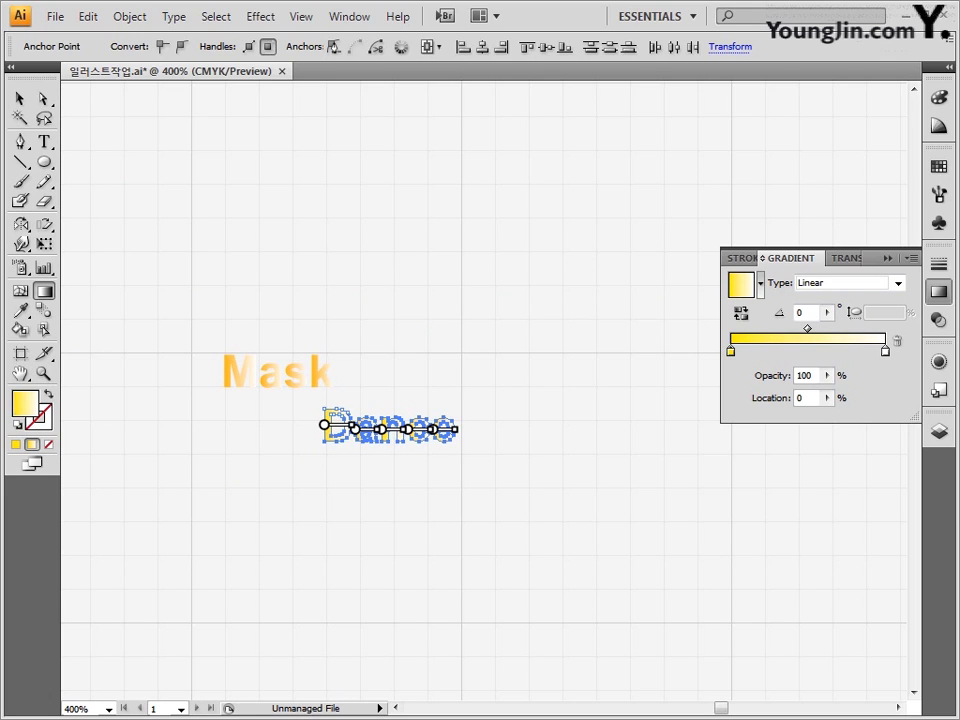
pyautogui.click(885, 351)
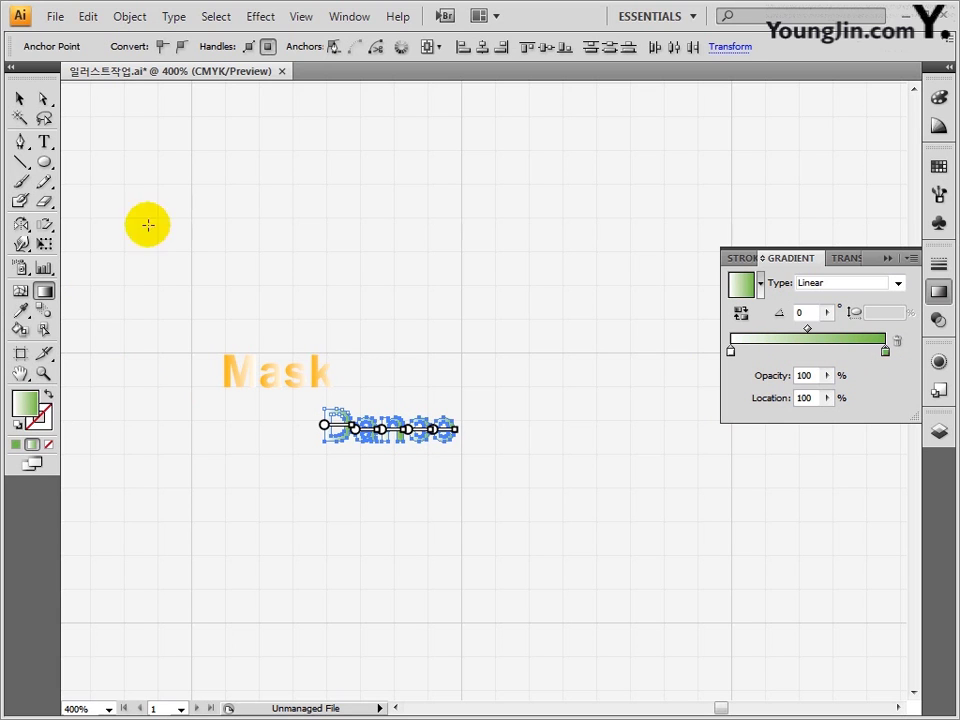
# Step: Deselect the "Dance" lettering and save the document under its current name
pyautogui.click(20, 99)
pyautogui.click(499, 377)
pyautogui.click(63, 22)
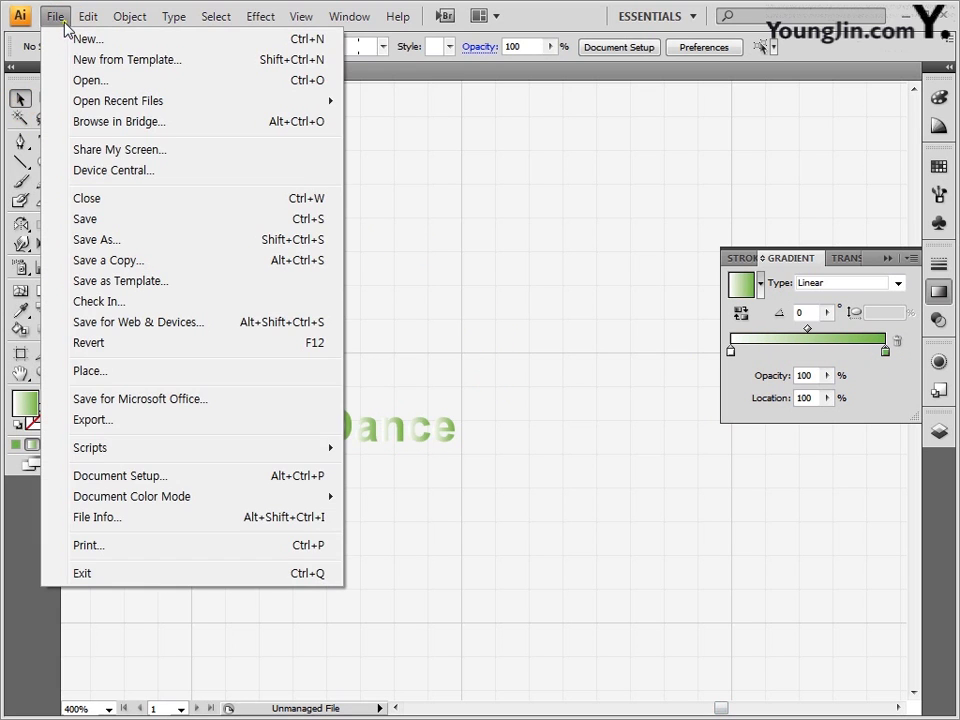
pyautogui.click(110, 224)
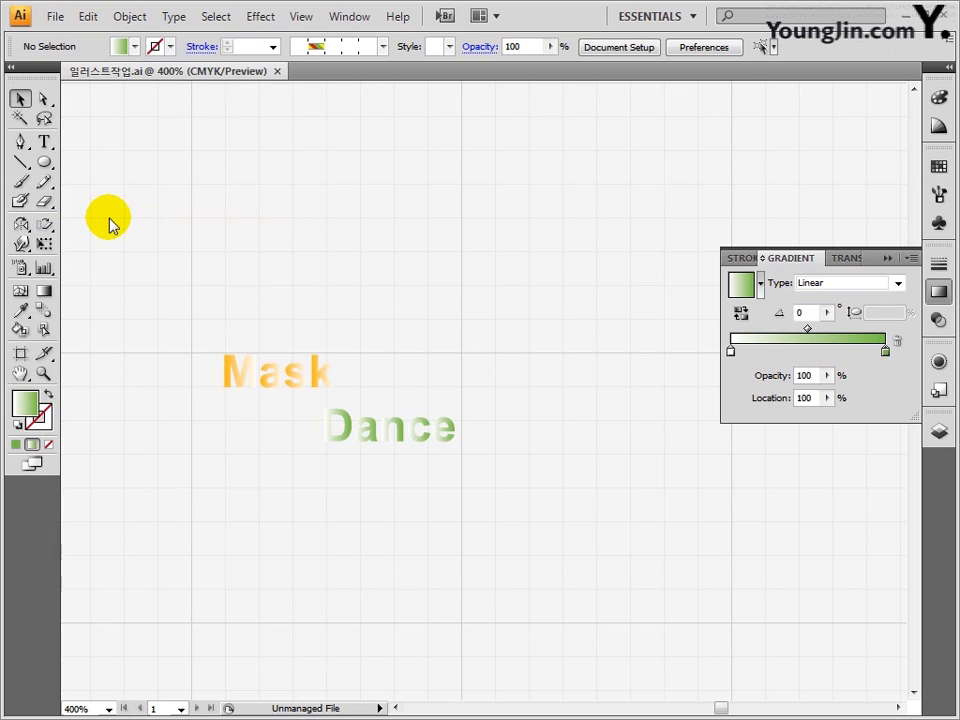